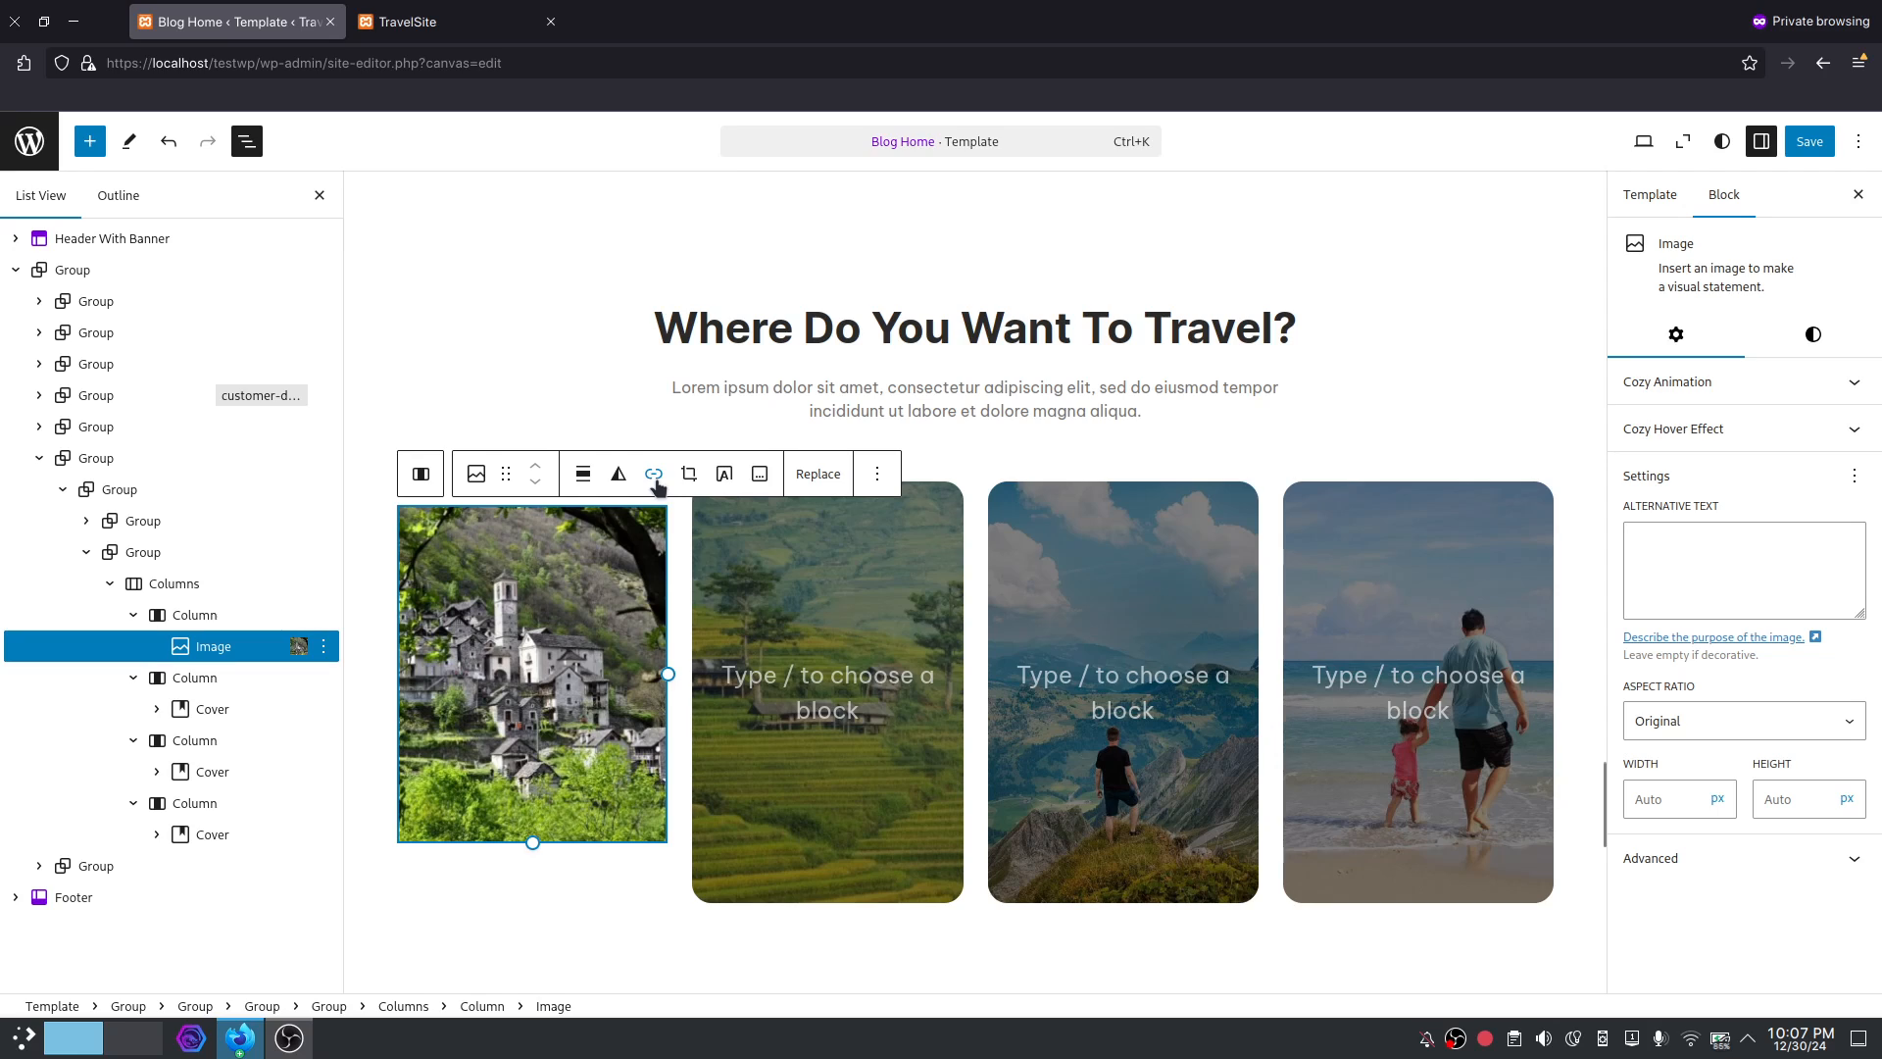
Transform the three remaining Cover blocks under "Where Do You Want To Travel?" into Image blocks and save the template.
{"action": "left_click", "coordinate": [840, 565]}
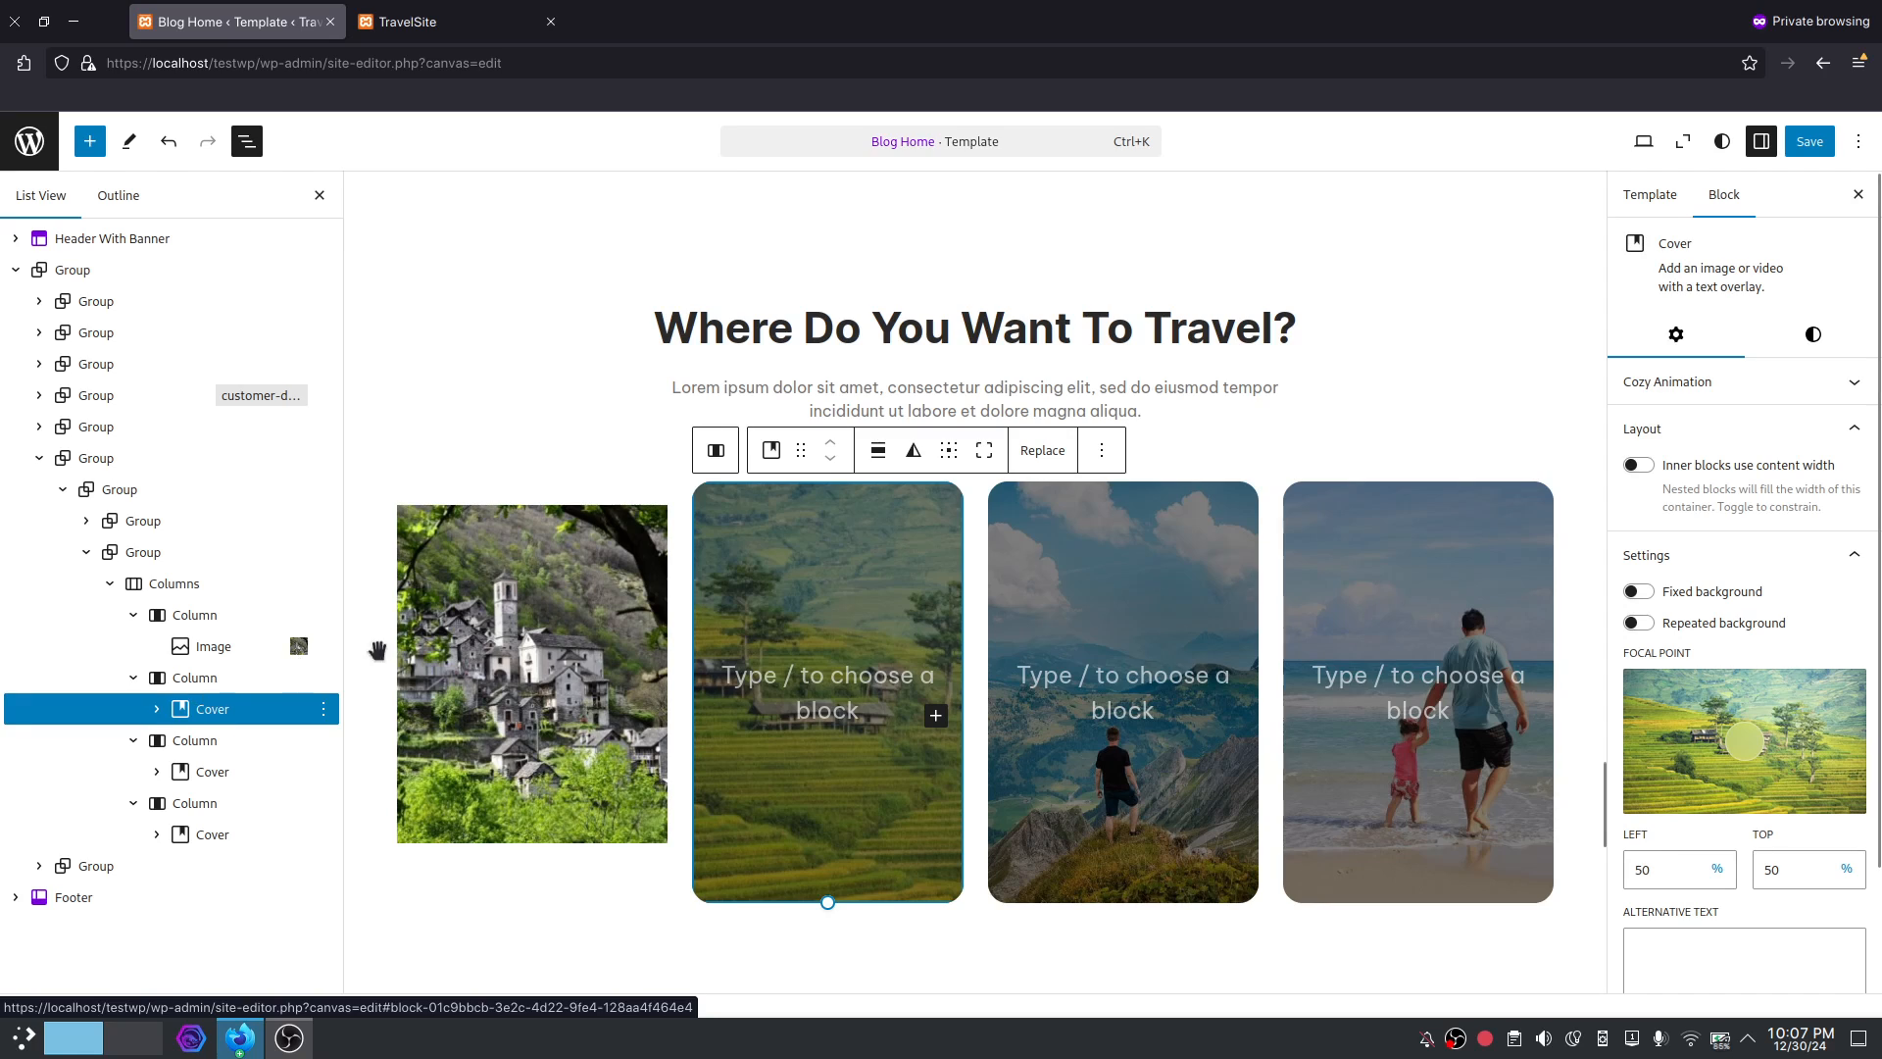
{"action": "left_click", "coordinate": [769, 450]}
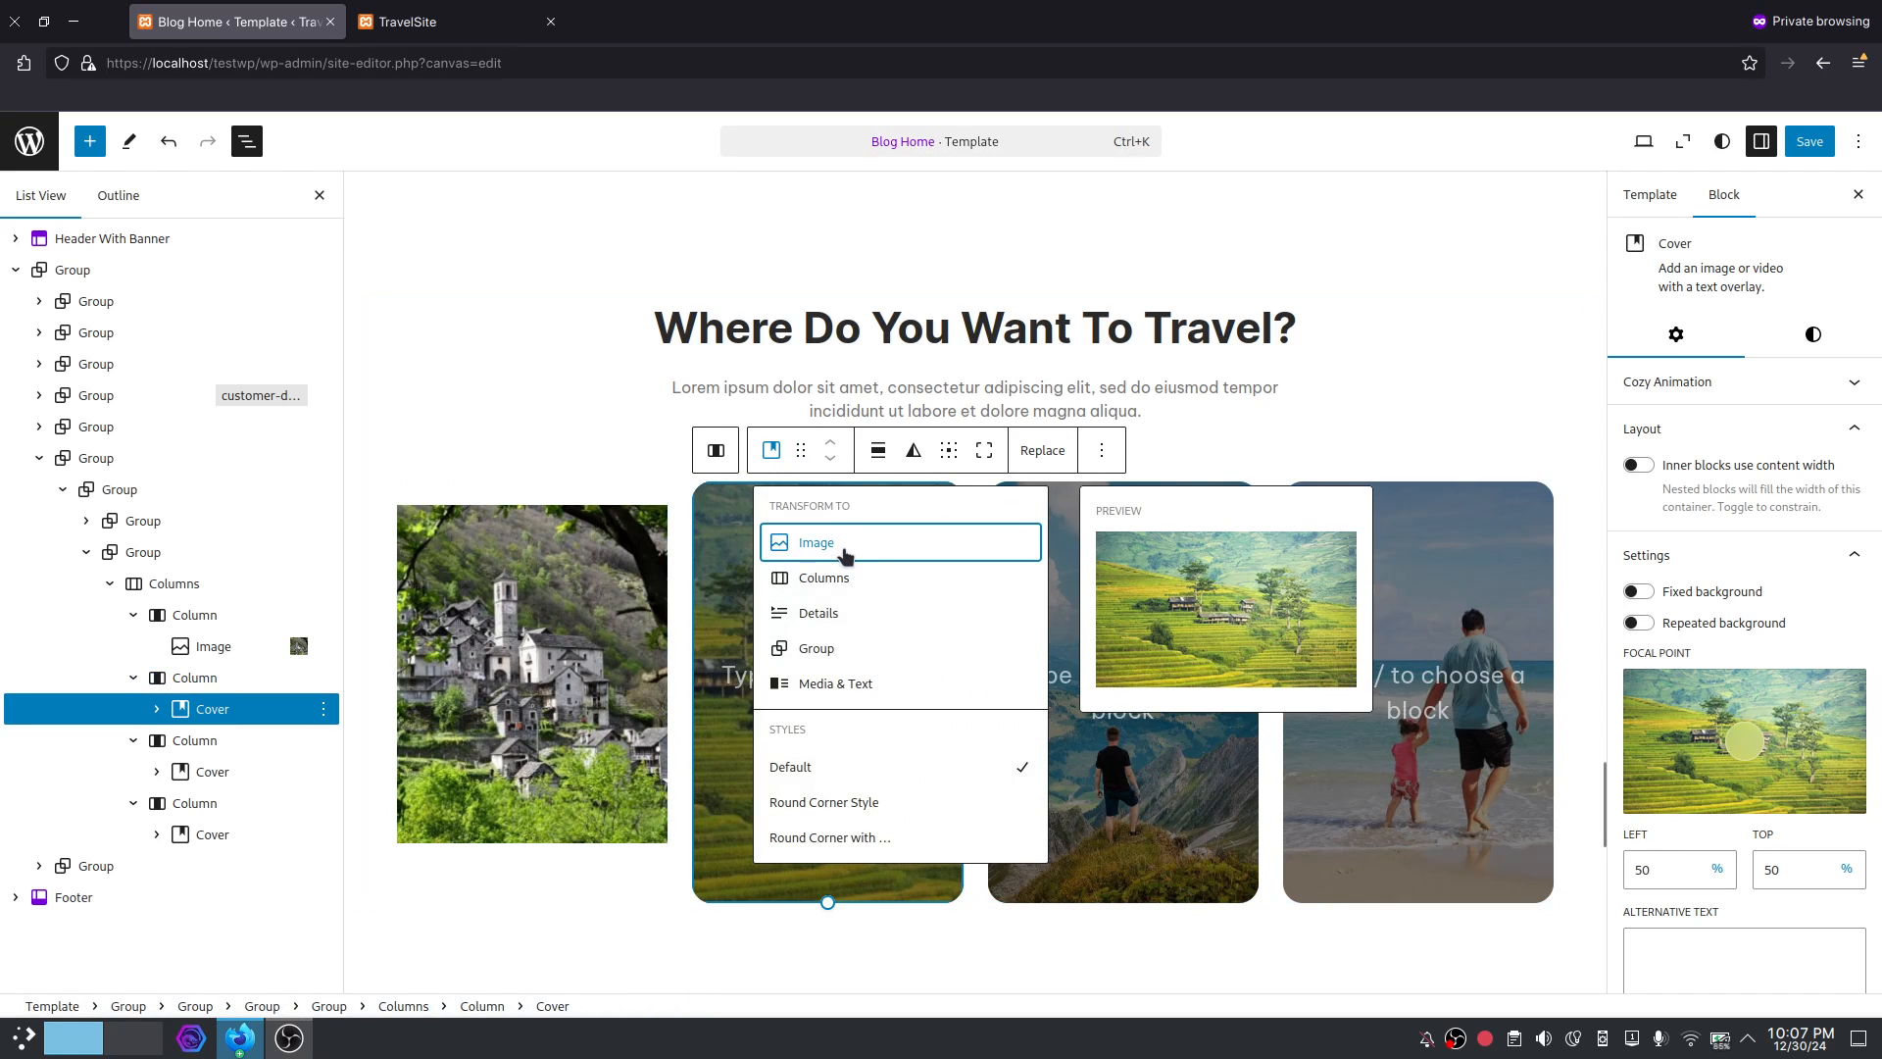
{"action": "left_click", "coordinate": [843, 552]}
{"action": "left_click", "coordinate": [1142, 581]}
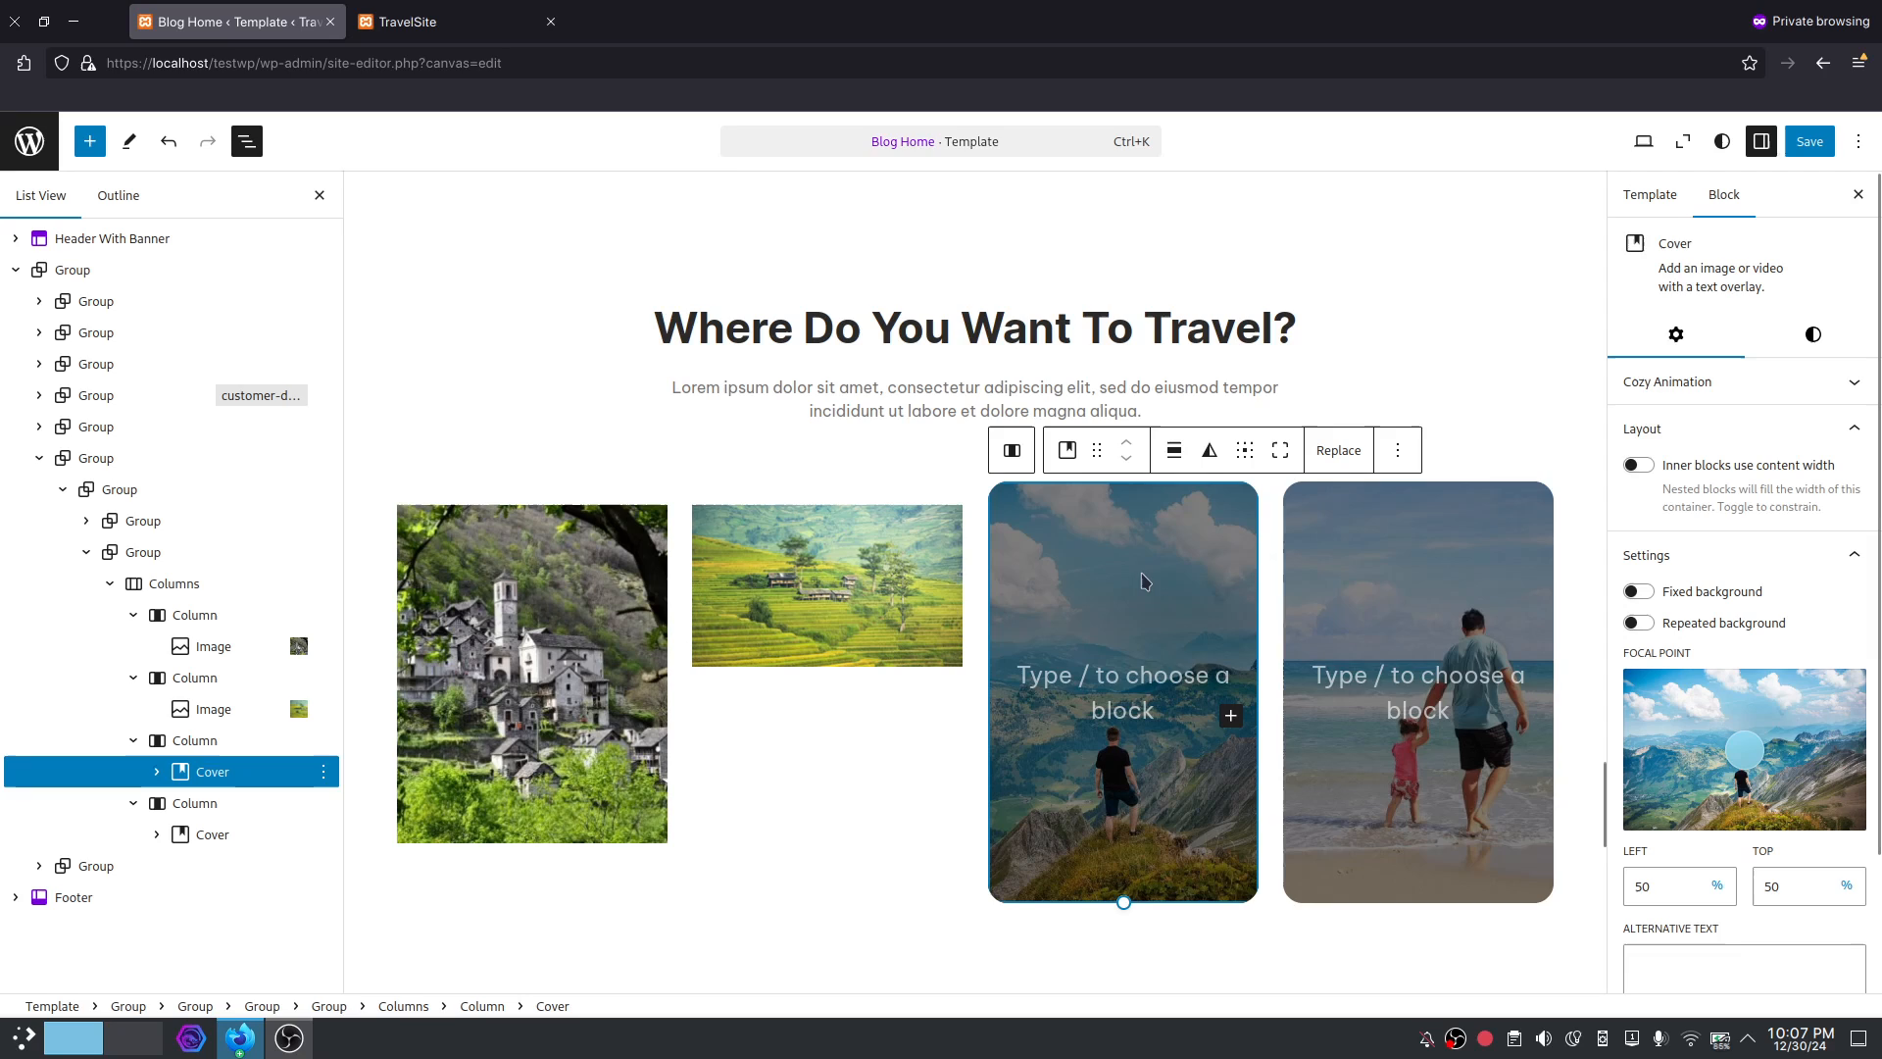
{"action": "left_click", "coordinate": [1064, 450]}
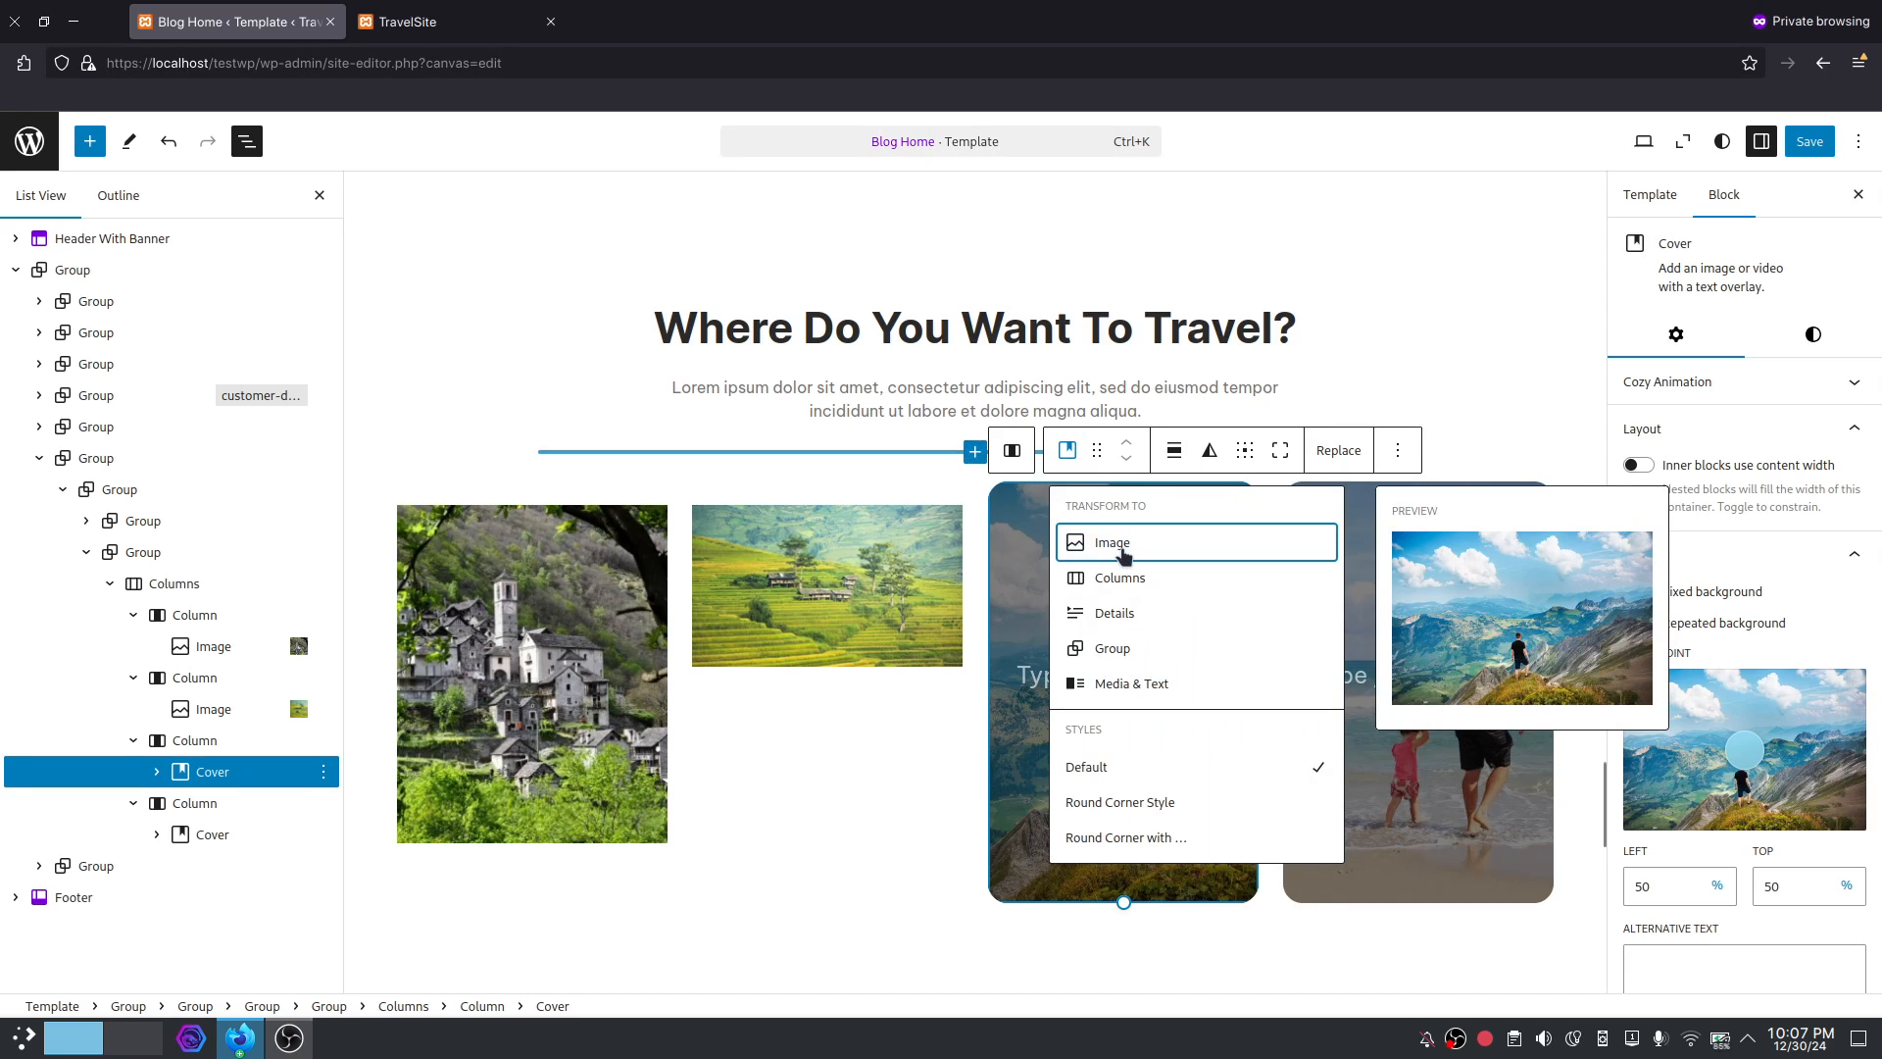
{"action": "left_click", "coordinate": [1078, 541]}
{"action": "left_click", "coordinate": [1358, 592]}
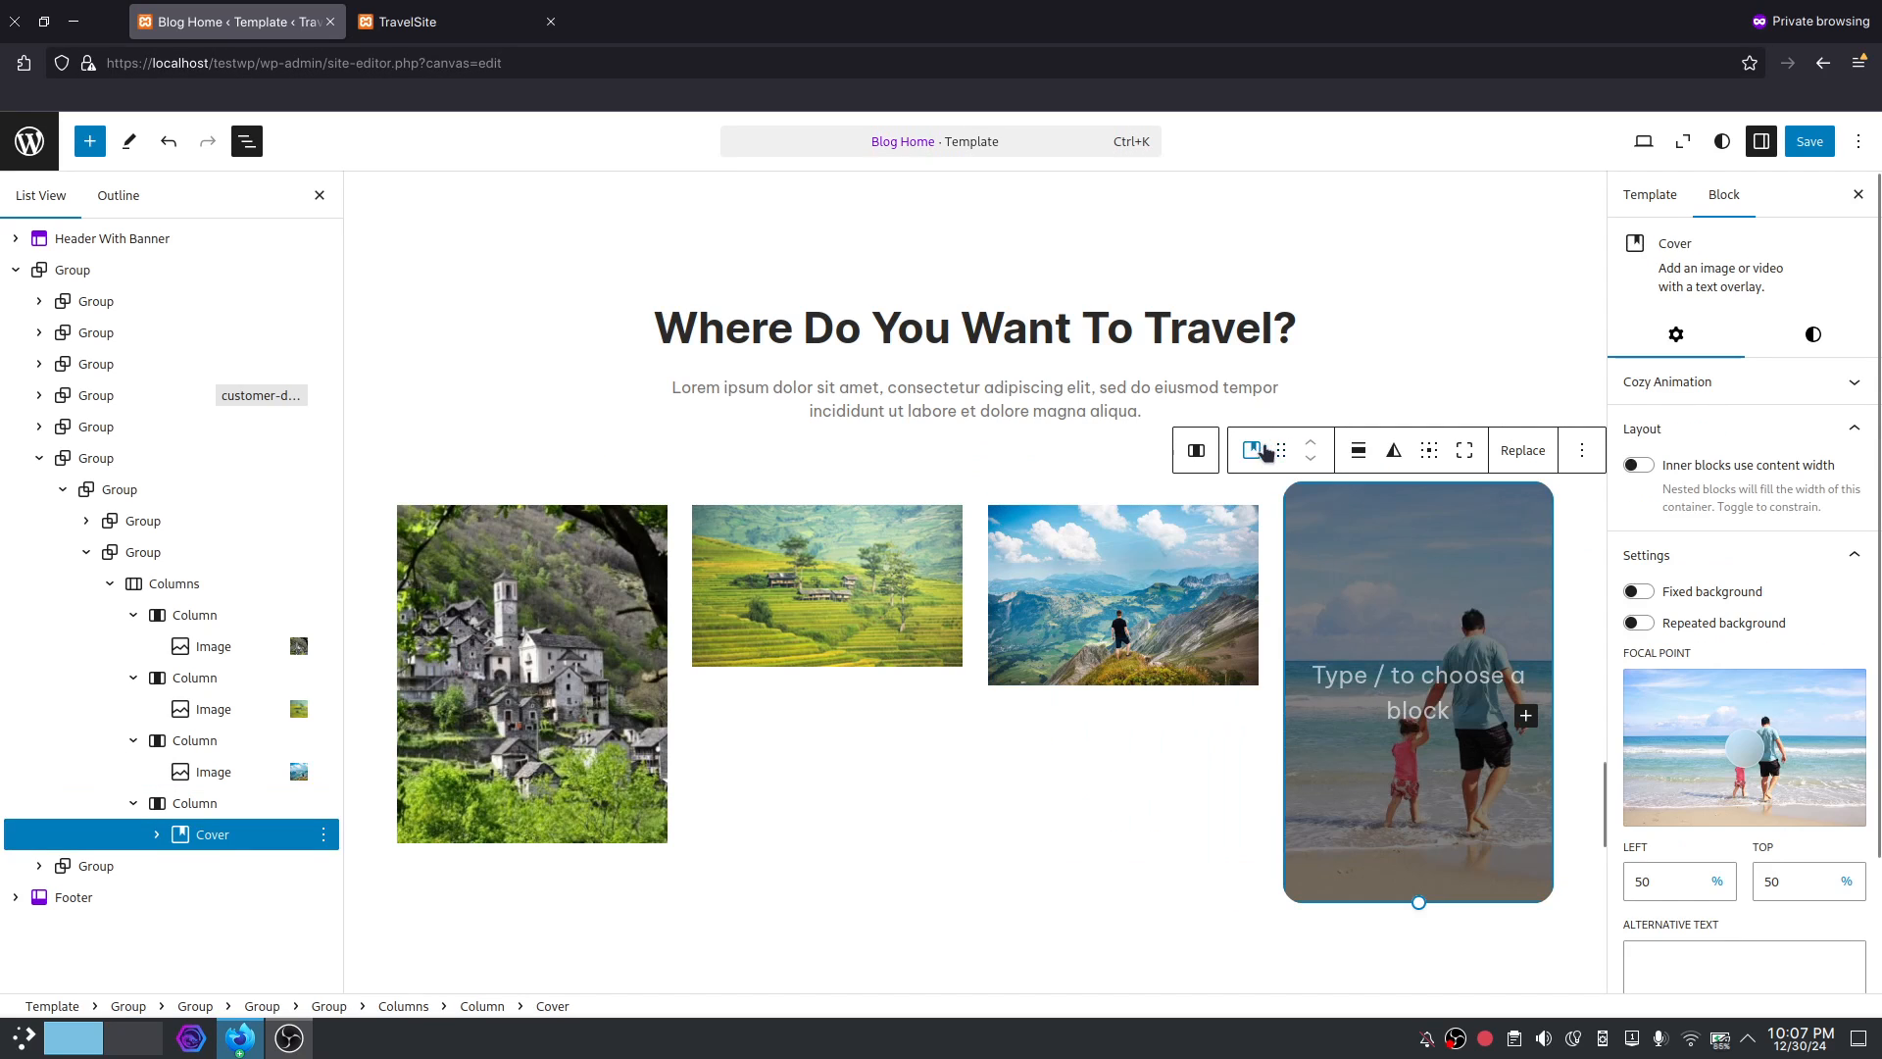
{"action": "left_click", "coordinate": [1253, 450]}
{"action": "left_click", "coordinate": [1304, 541]}
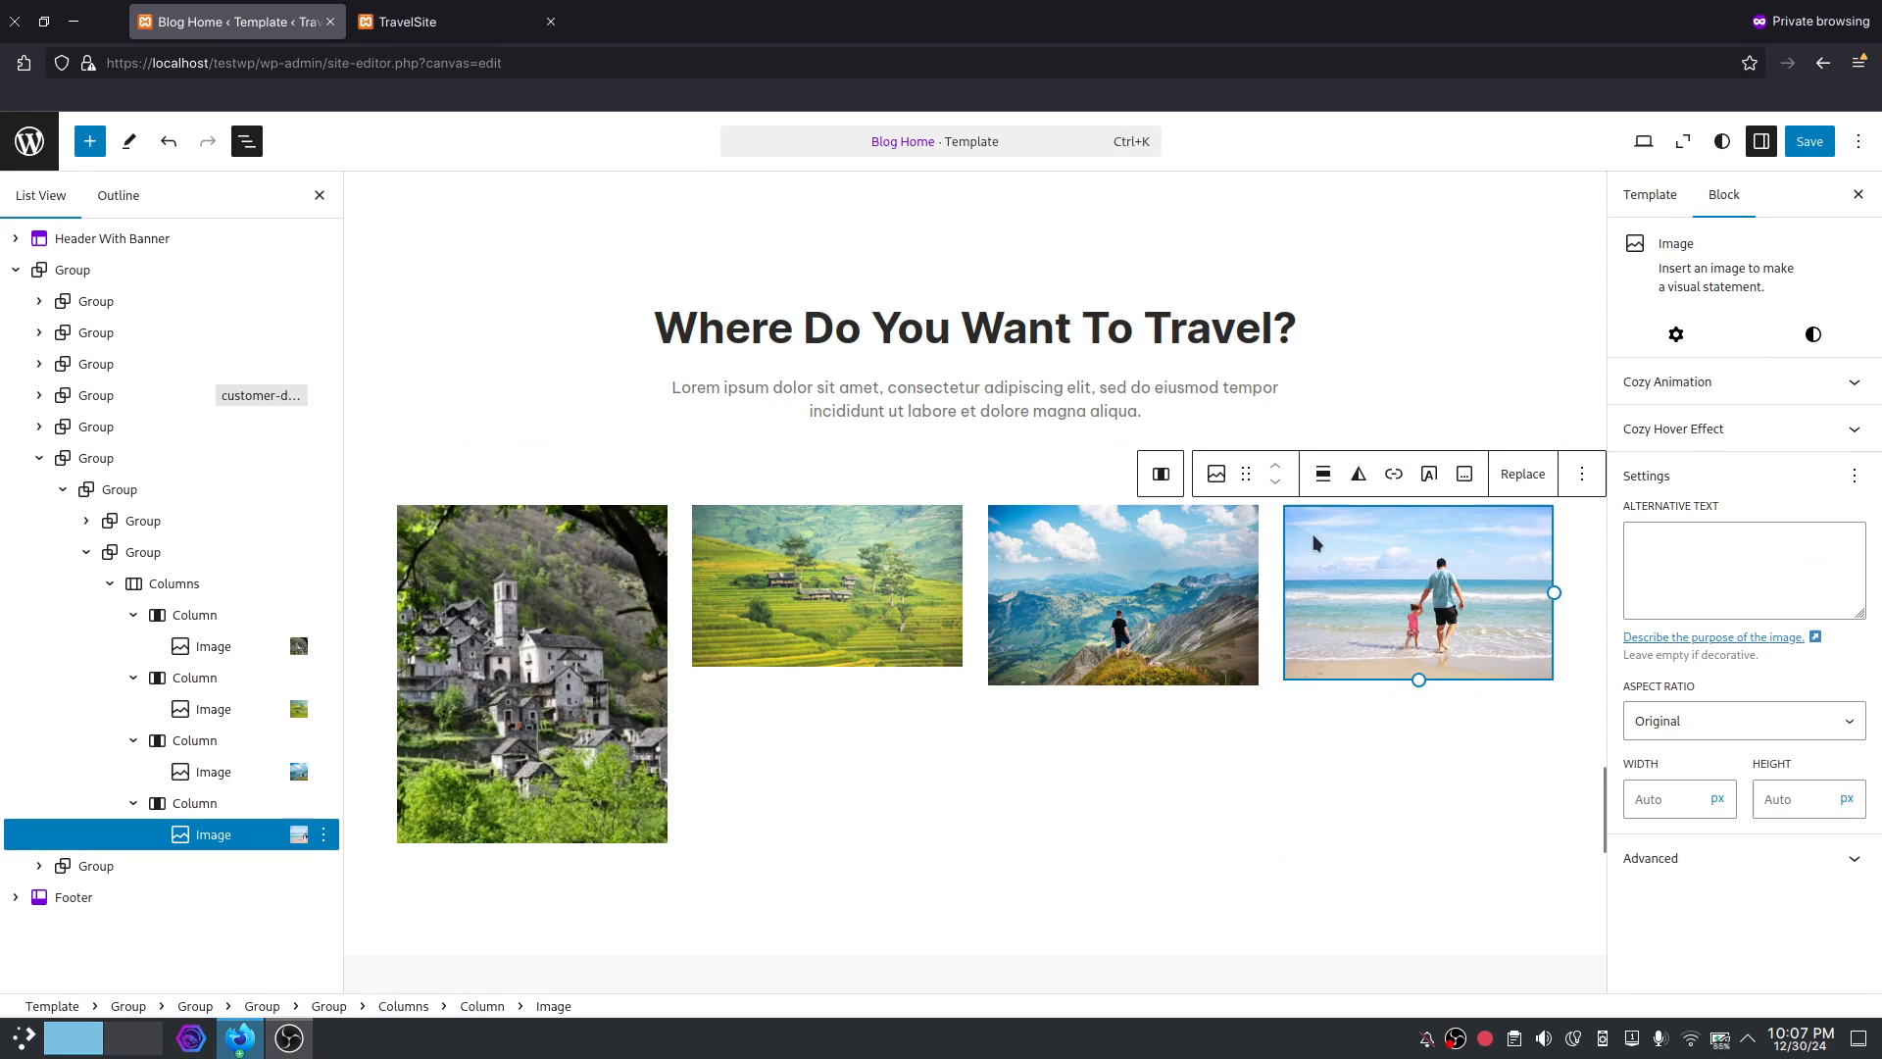
{"action": "left_click", "coordinate": [1814, 143]}
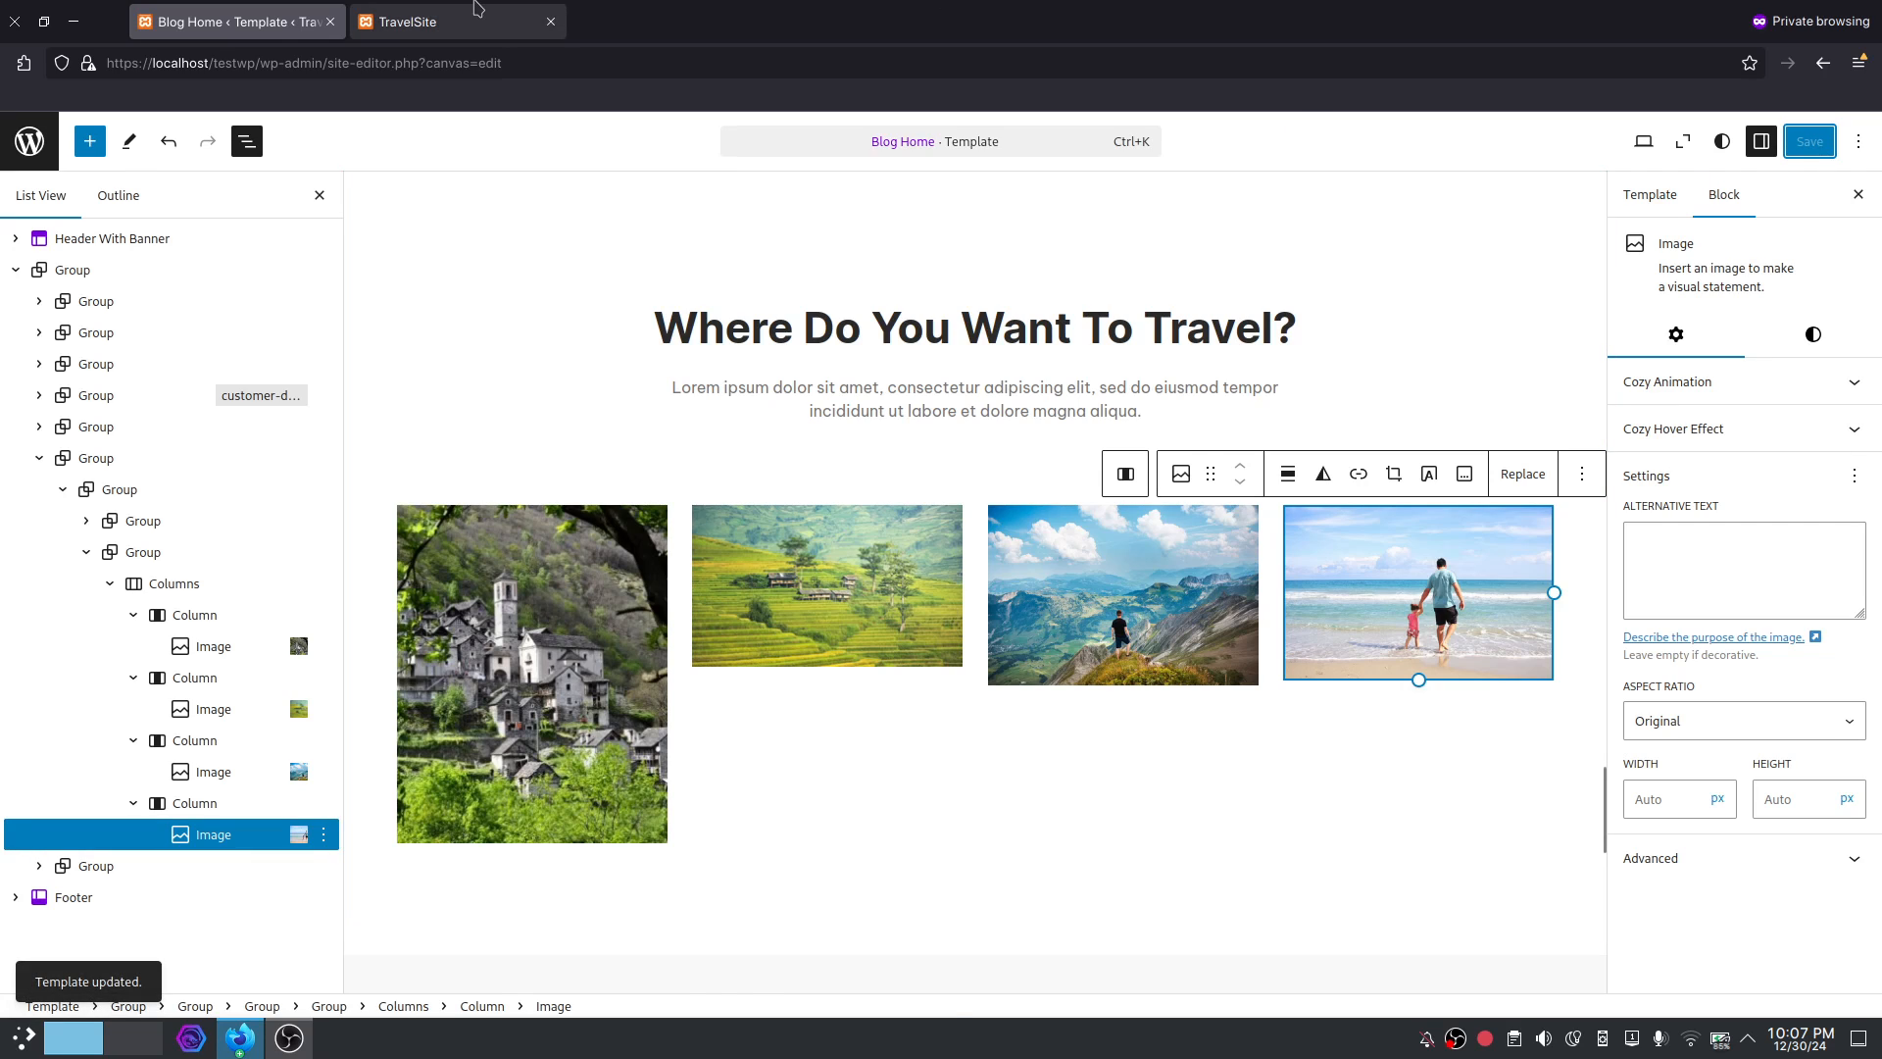
Reload the TravelSite front page and check the image row under "Where Do You Want To Travel?".
{"action": "left_click", "coordinate": [542, 13]}
{"action": "left_click", "coordinate": [550, 61]}
{"action": "key", "text": "Escape"}
{"action": "key", "text": "Return"}
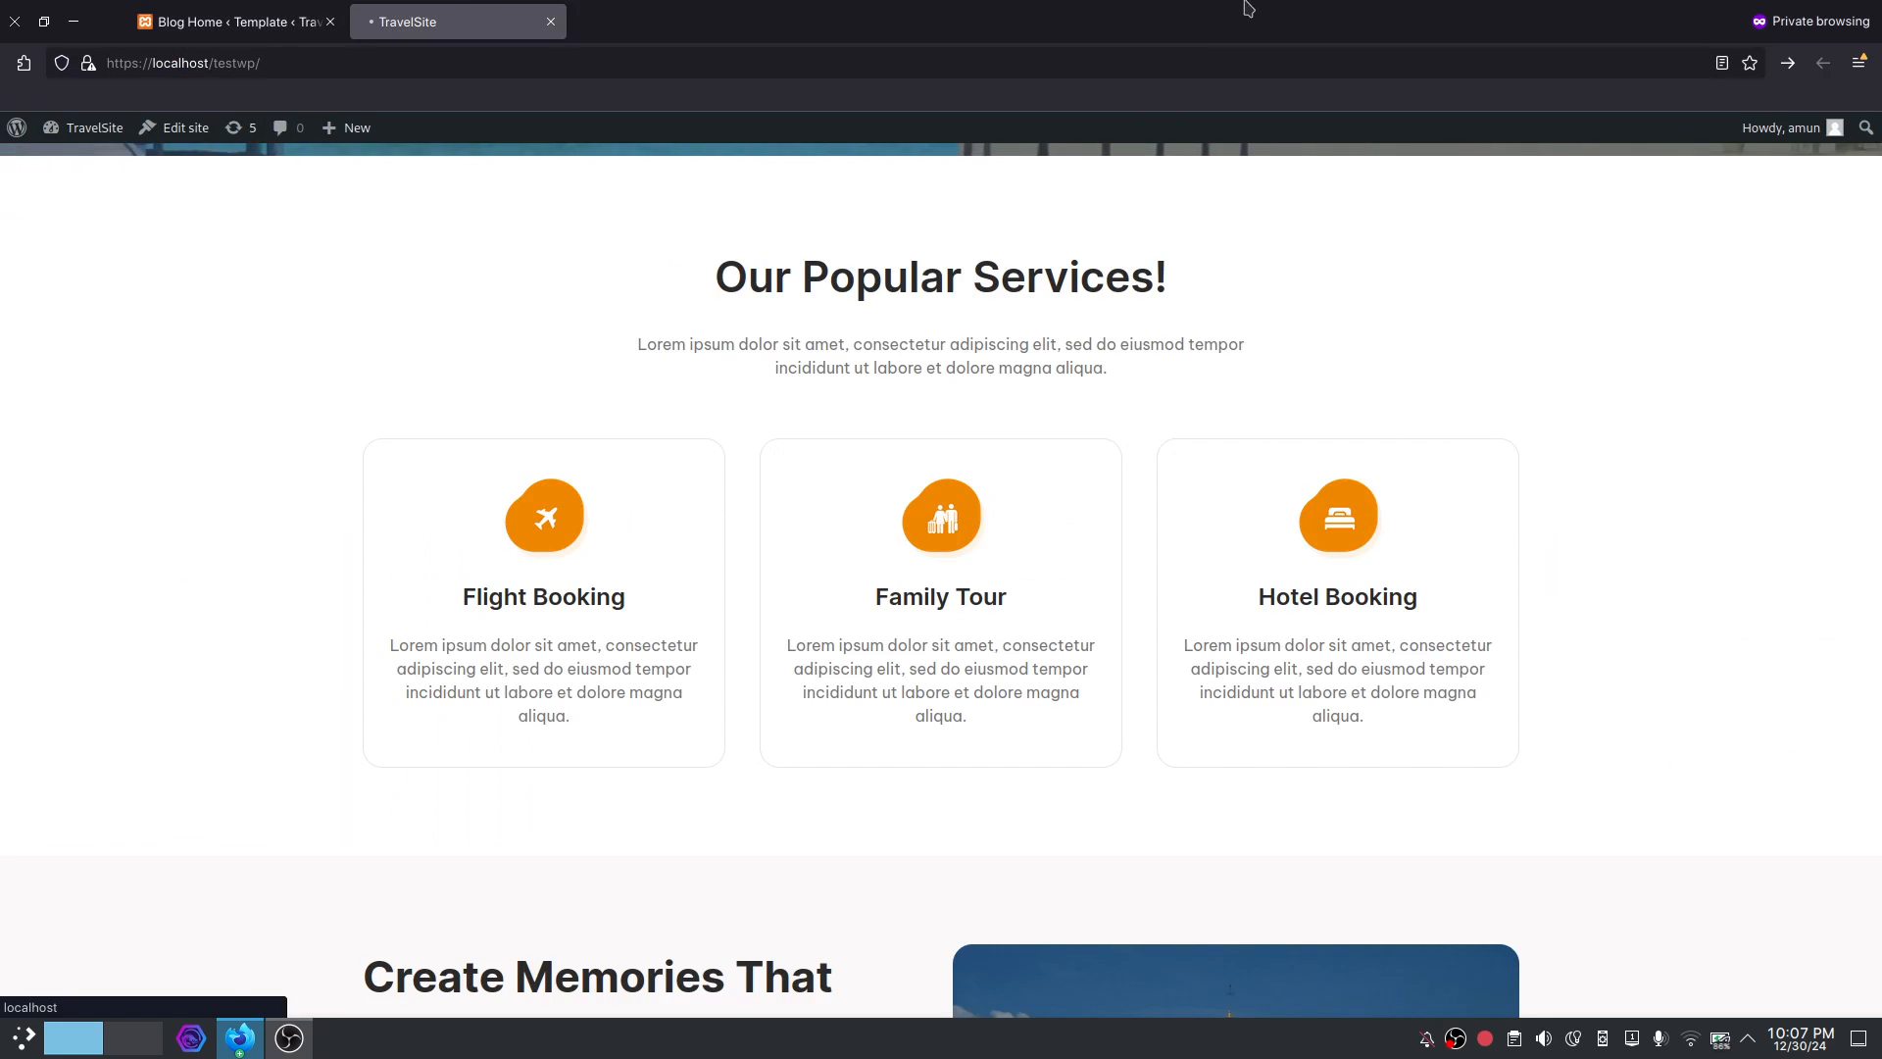
{"action": "scroll", "coordinate": [1610, 610], "scroll_direction": "down", "scroll_amount": 15}
{"action": "scroll", "coordinate": [1609, 627], "scroll_direction": "down", "scroll_amount": 20}
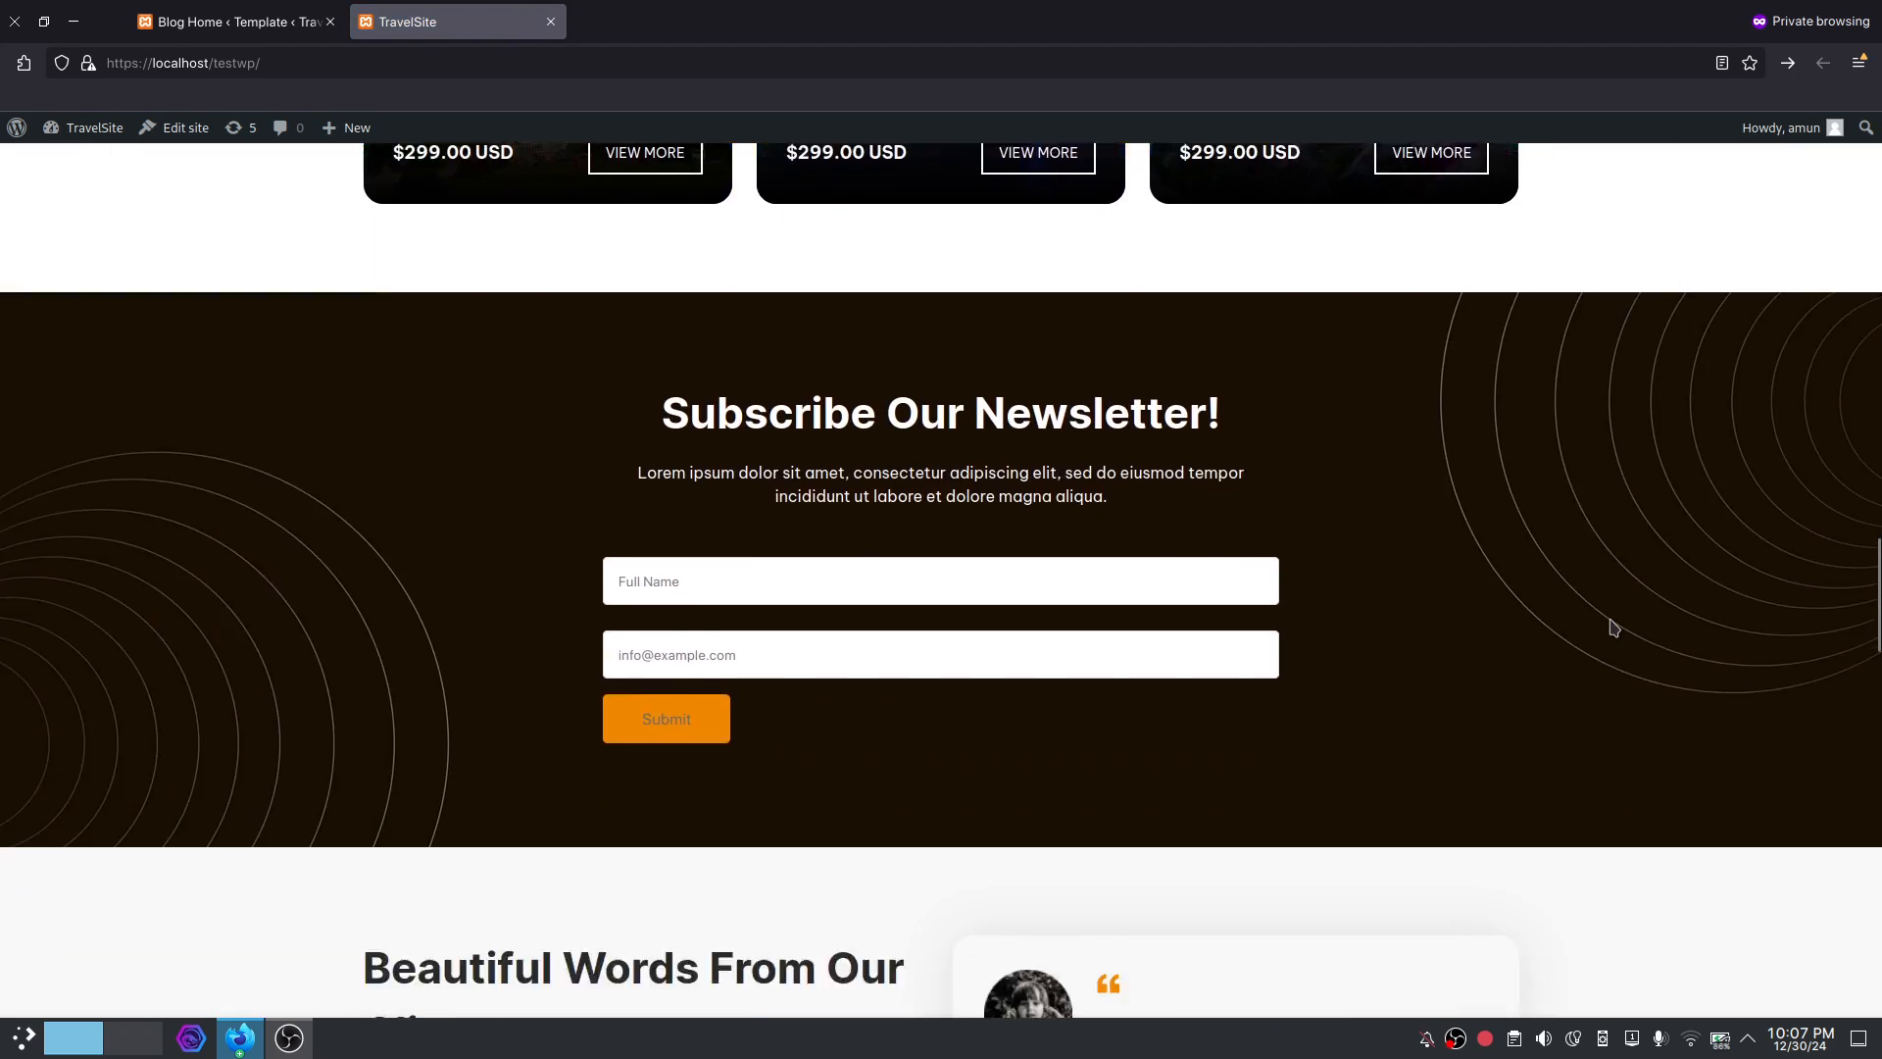
{"action": "scroll", "coordinate": [1402, 563], "scroll_direction": "up", "scroll_amount": 2}
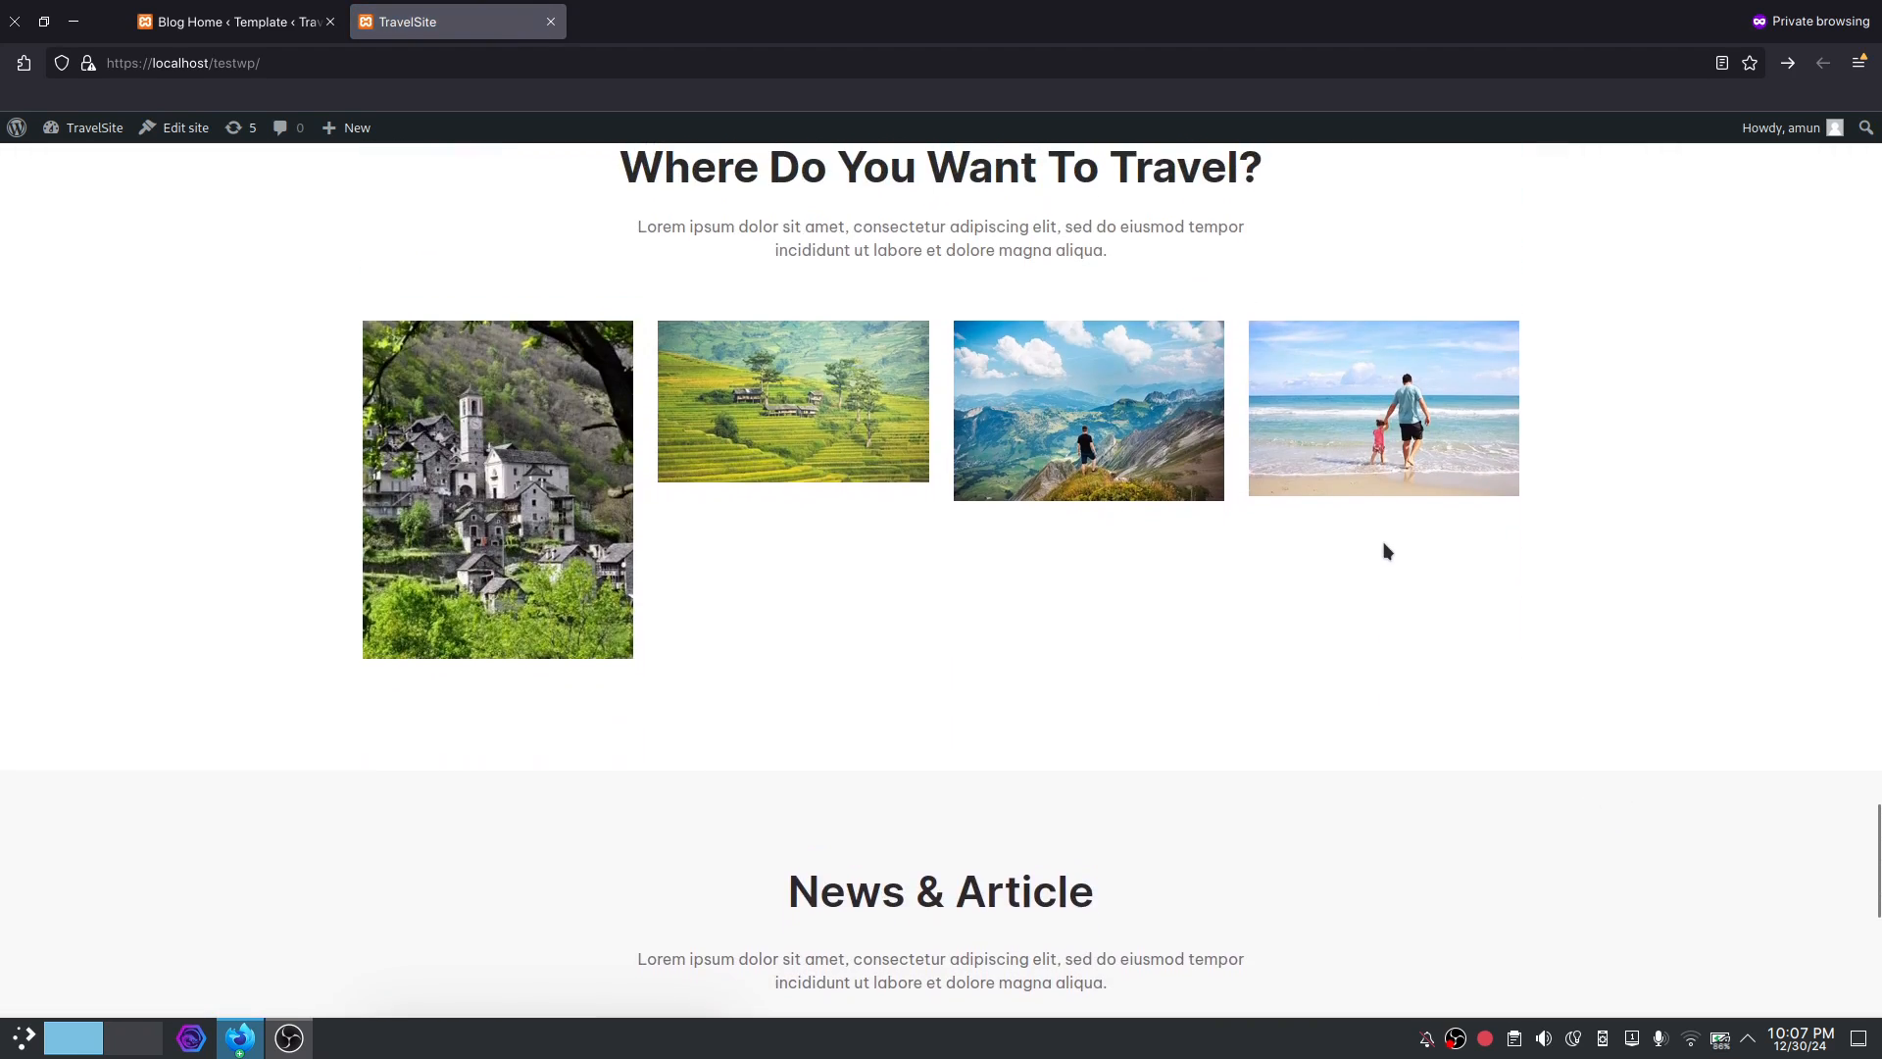
{"action": "scroll", "coordinate": [643, 439], "scroll_direction": "up", "scroll_amount": 1}
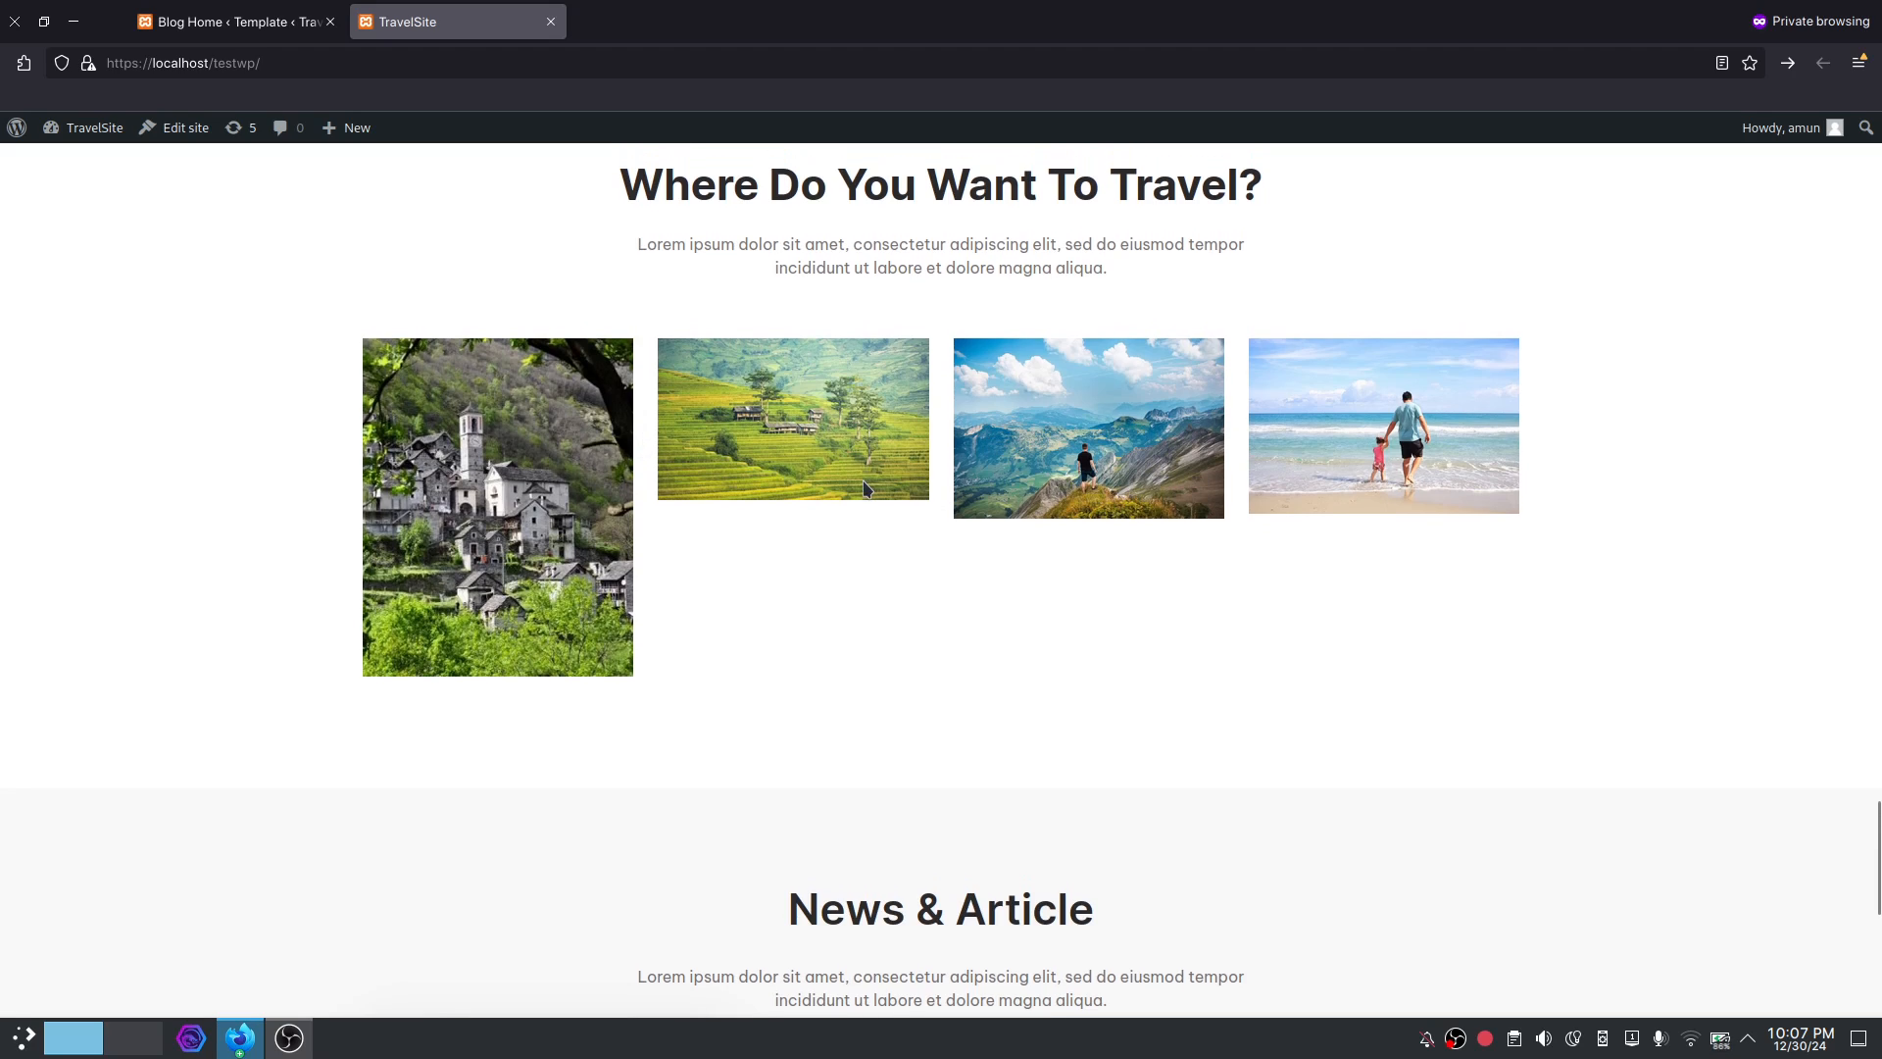
Inspect the HTML of the stone village and rice terrace images to examine their source files and preview them.
{"action": "right_click", "coordinate": [505, 543]}
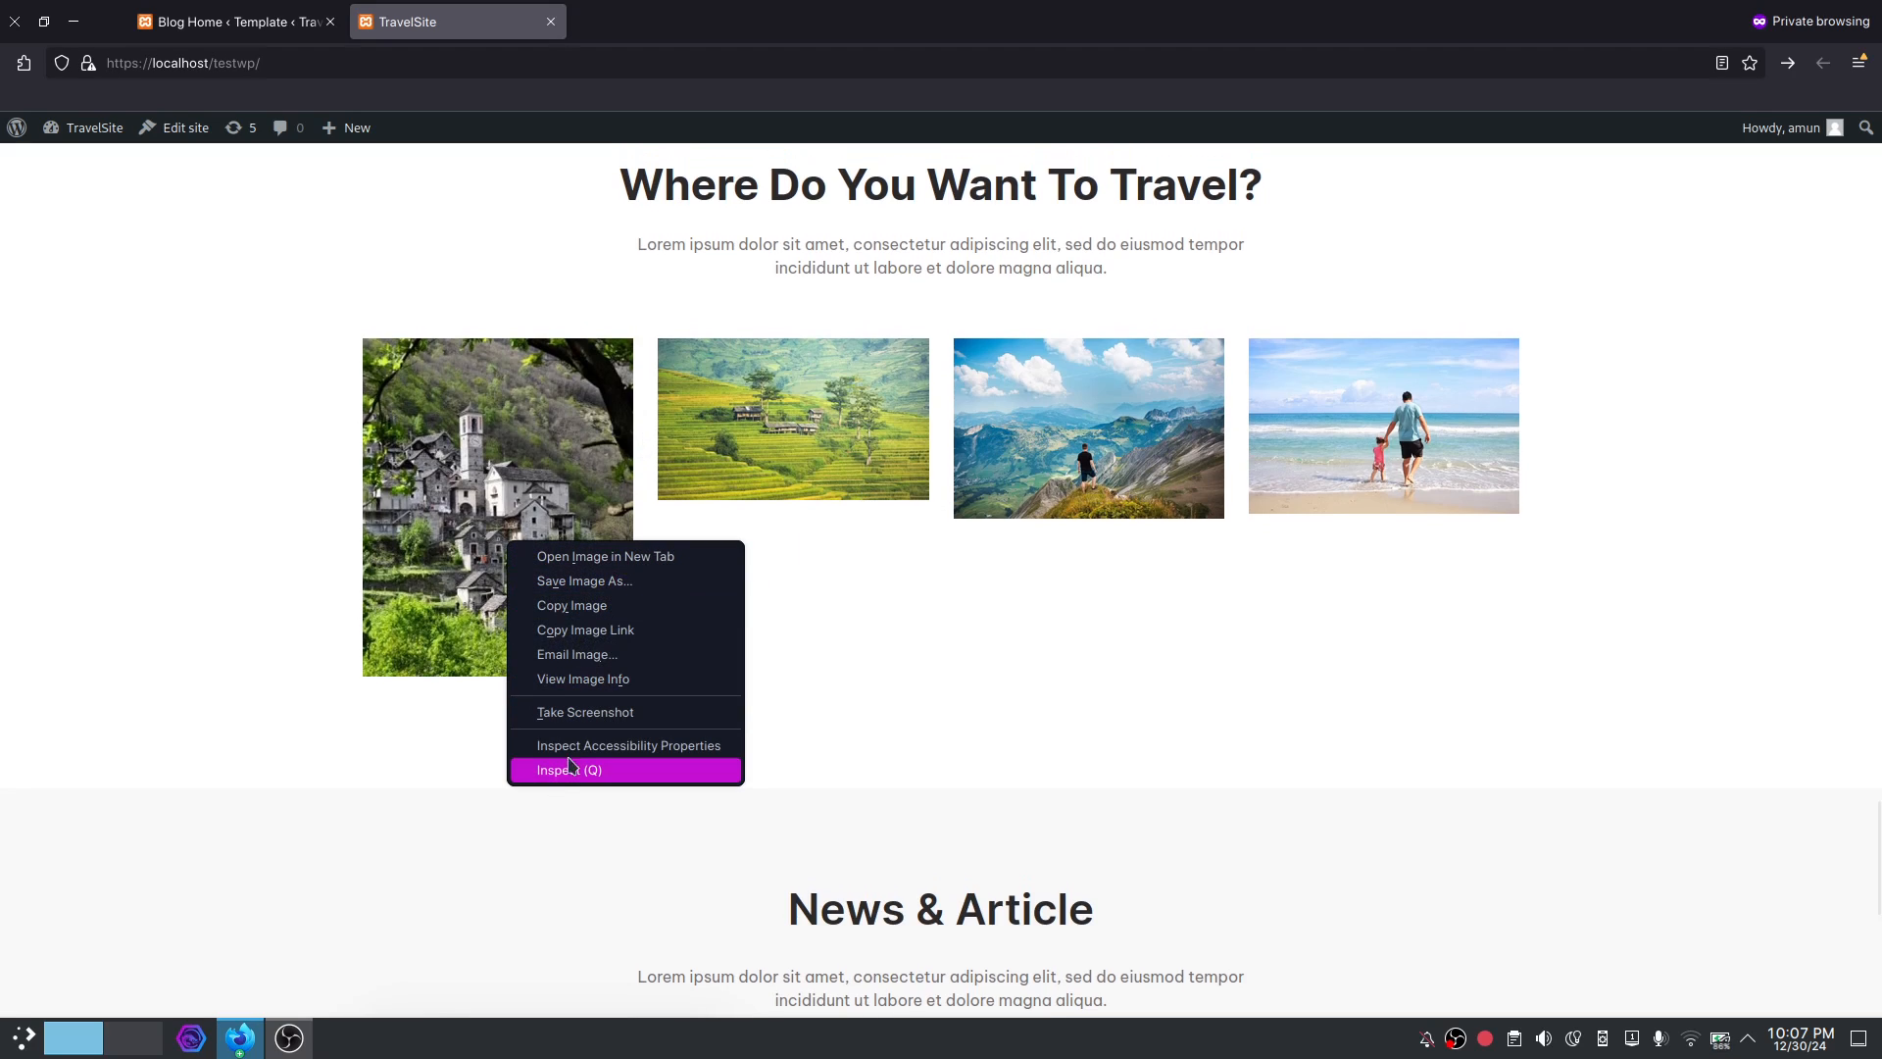
{"action": "left_click", "coordinate": [595, 773]}
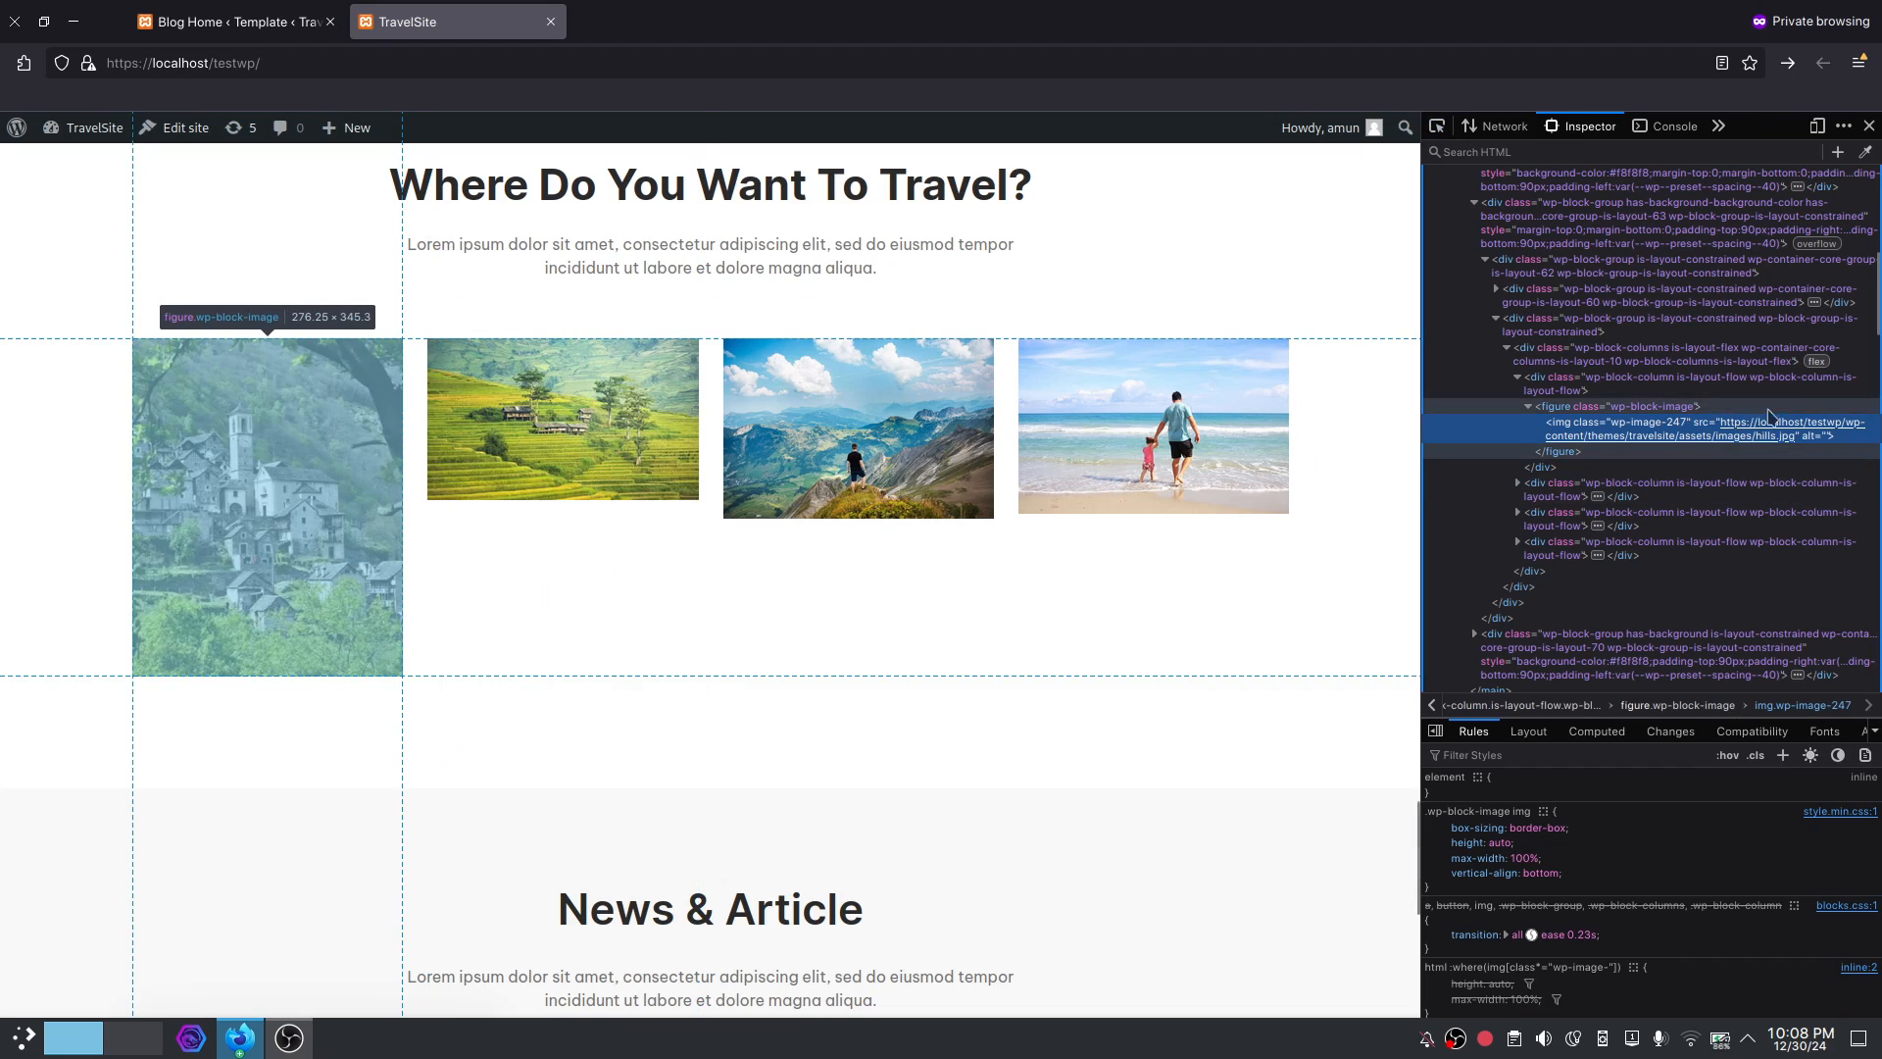
{"action": "mouse_move", "coordinate": [1773, 432]}
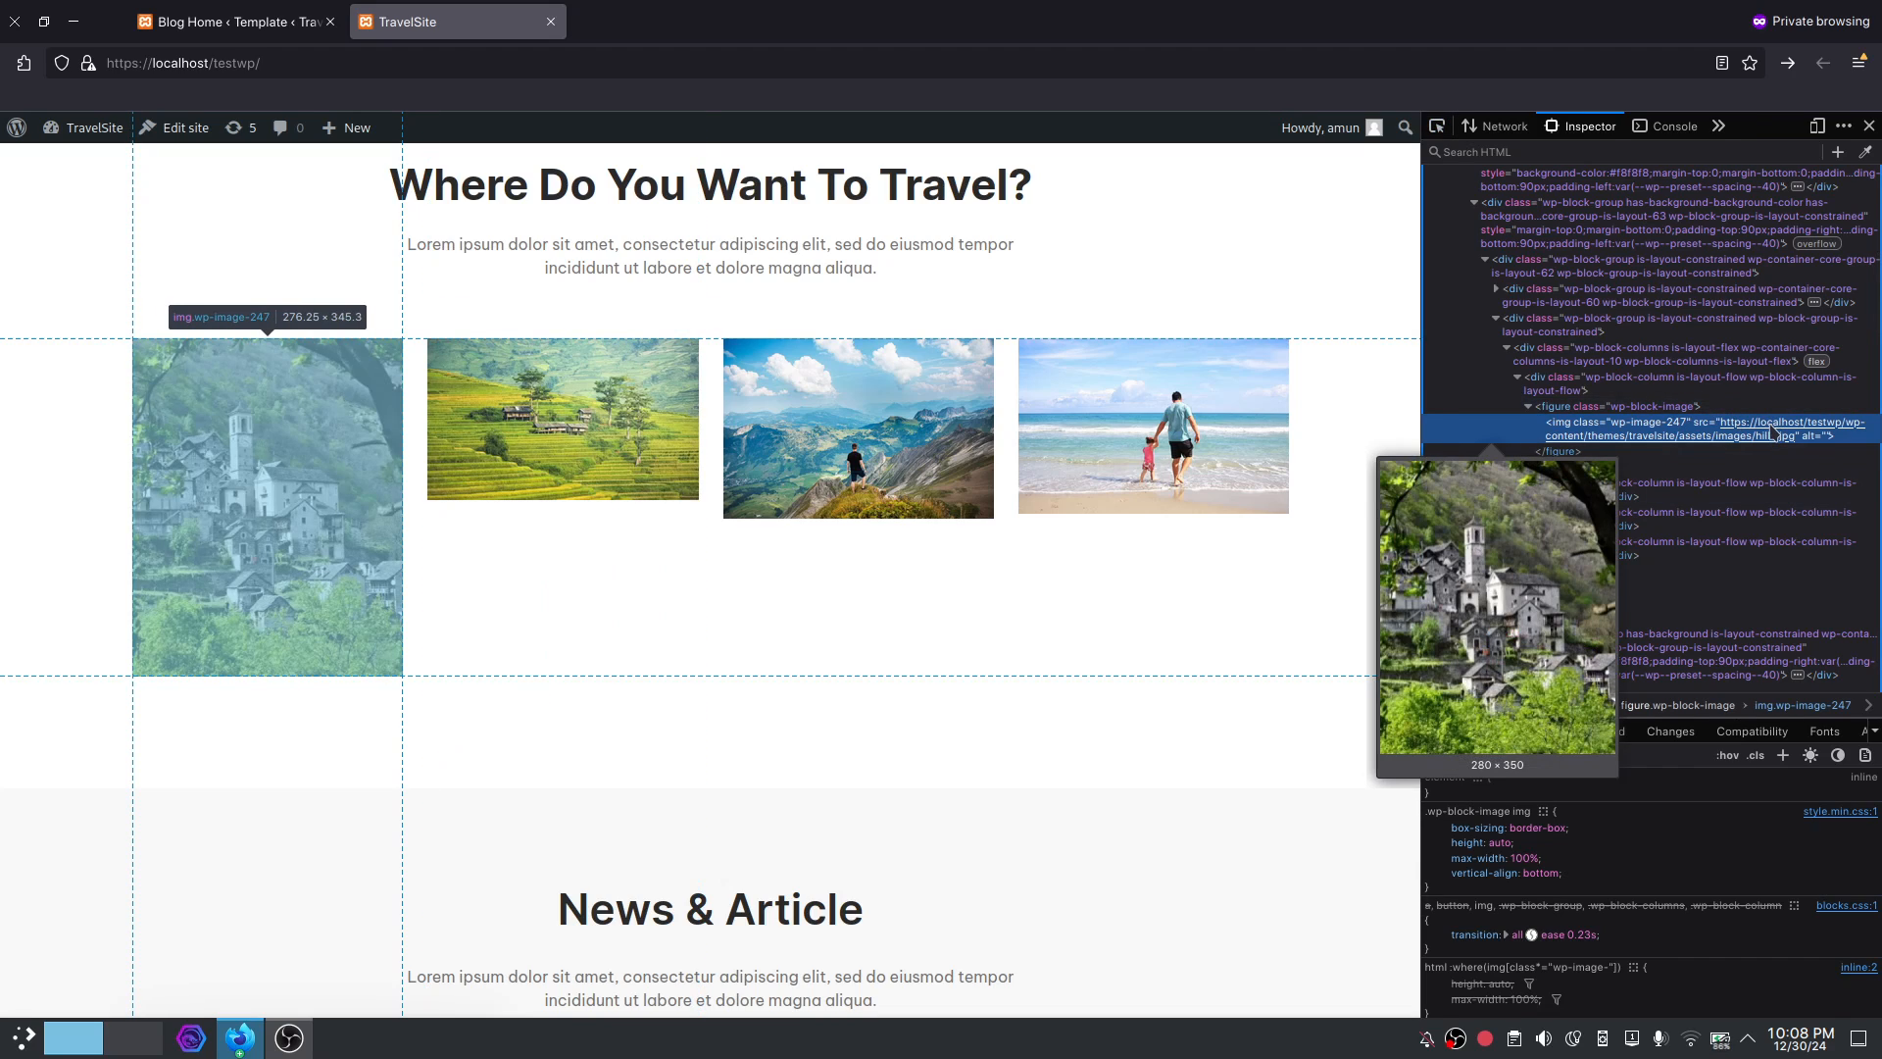
{"action": "key", "text": "ctrl+shift+c"}
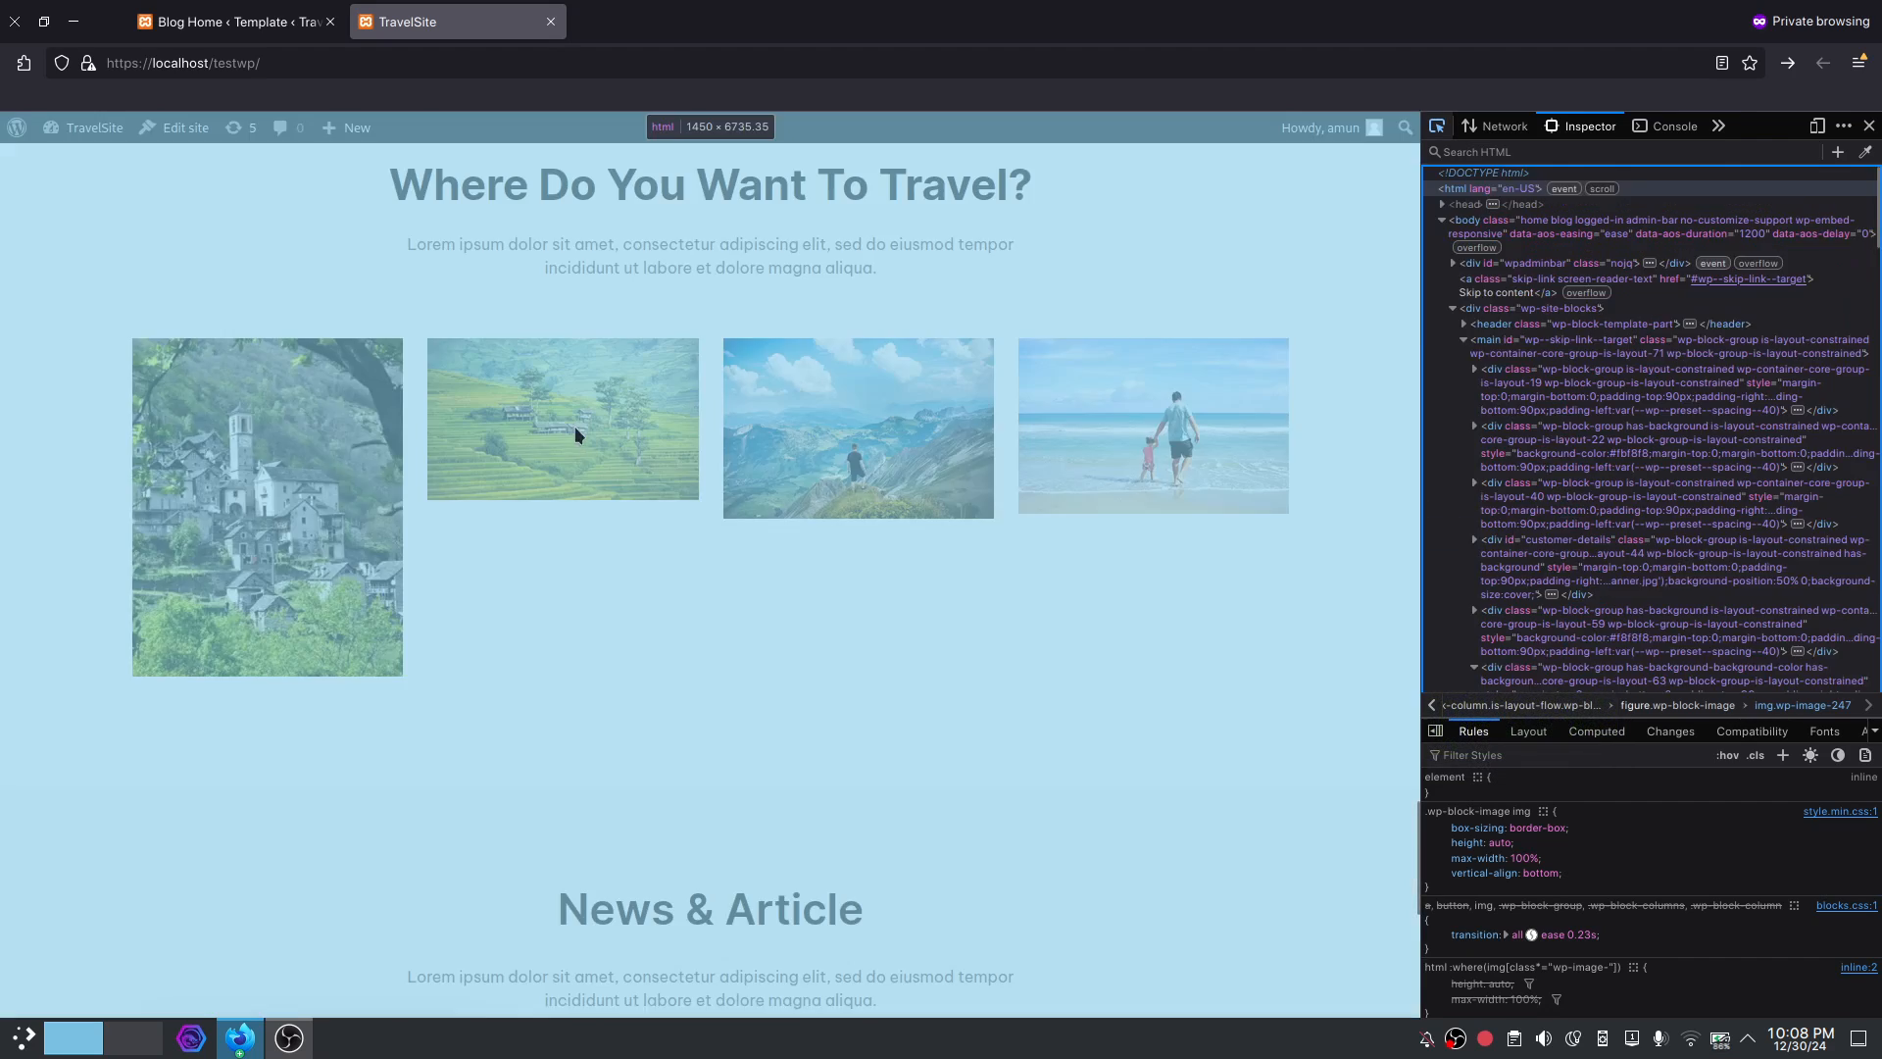
{"action": "left_click", "coordinate": [556, 418]}
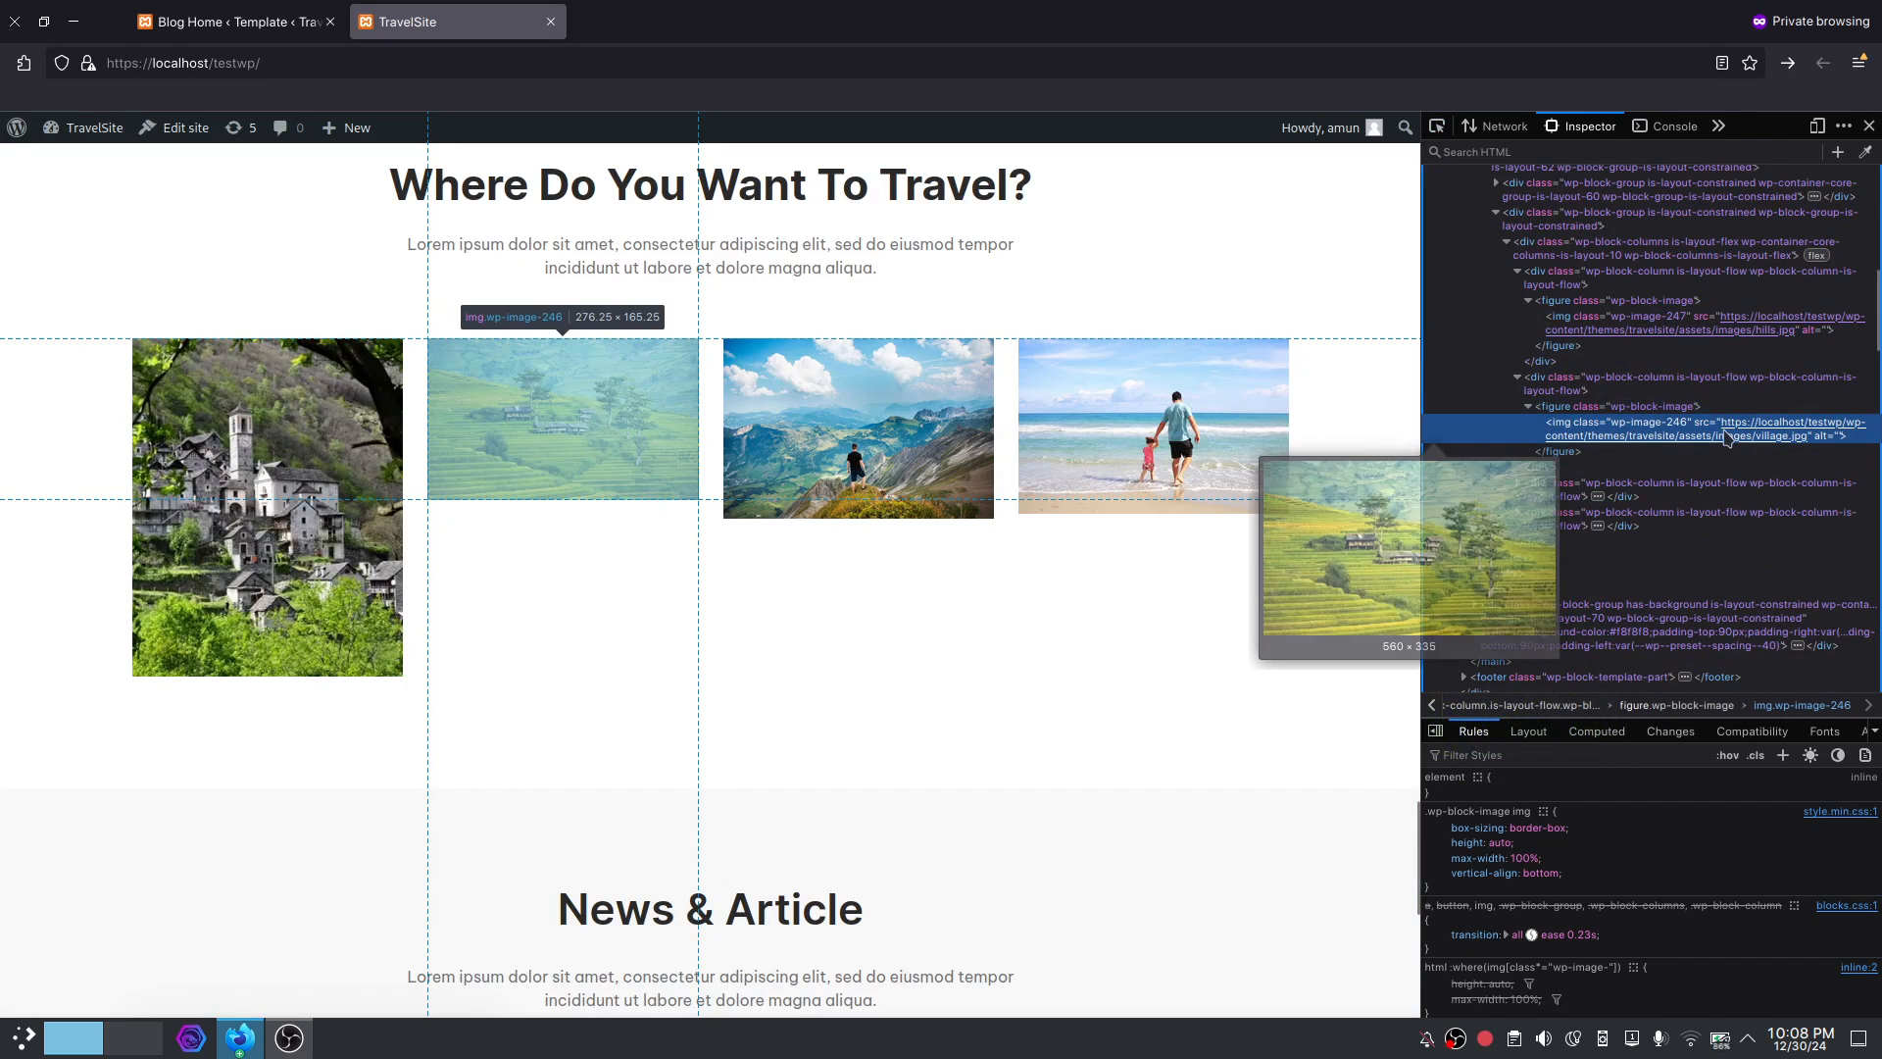
{"action": "mouse_move", "coordinate": [1669, 438]}
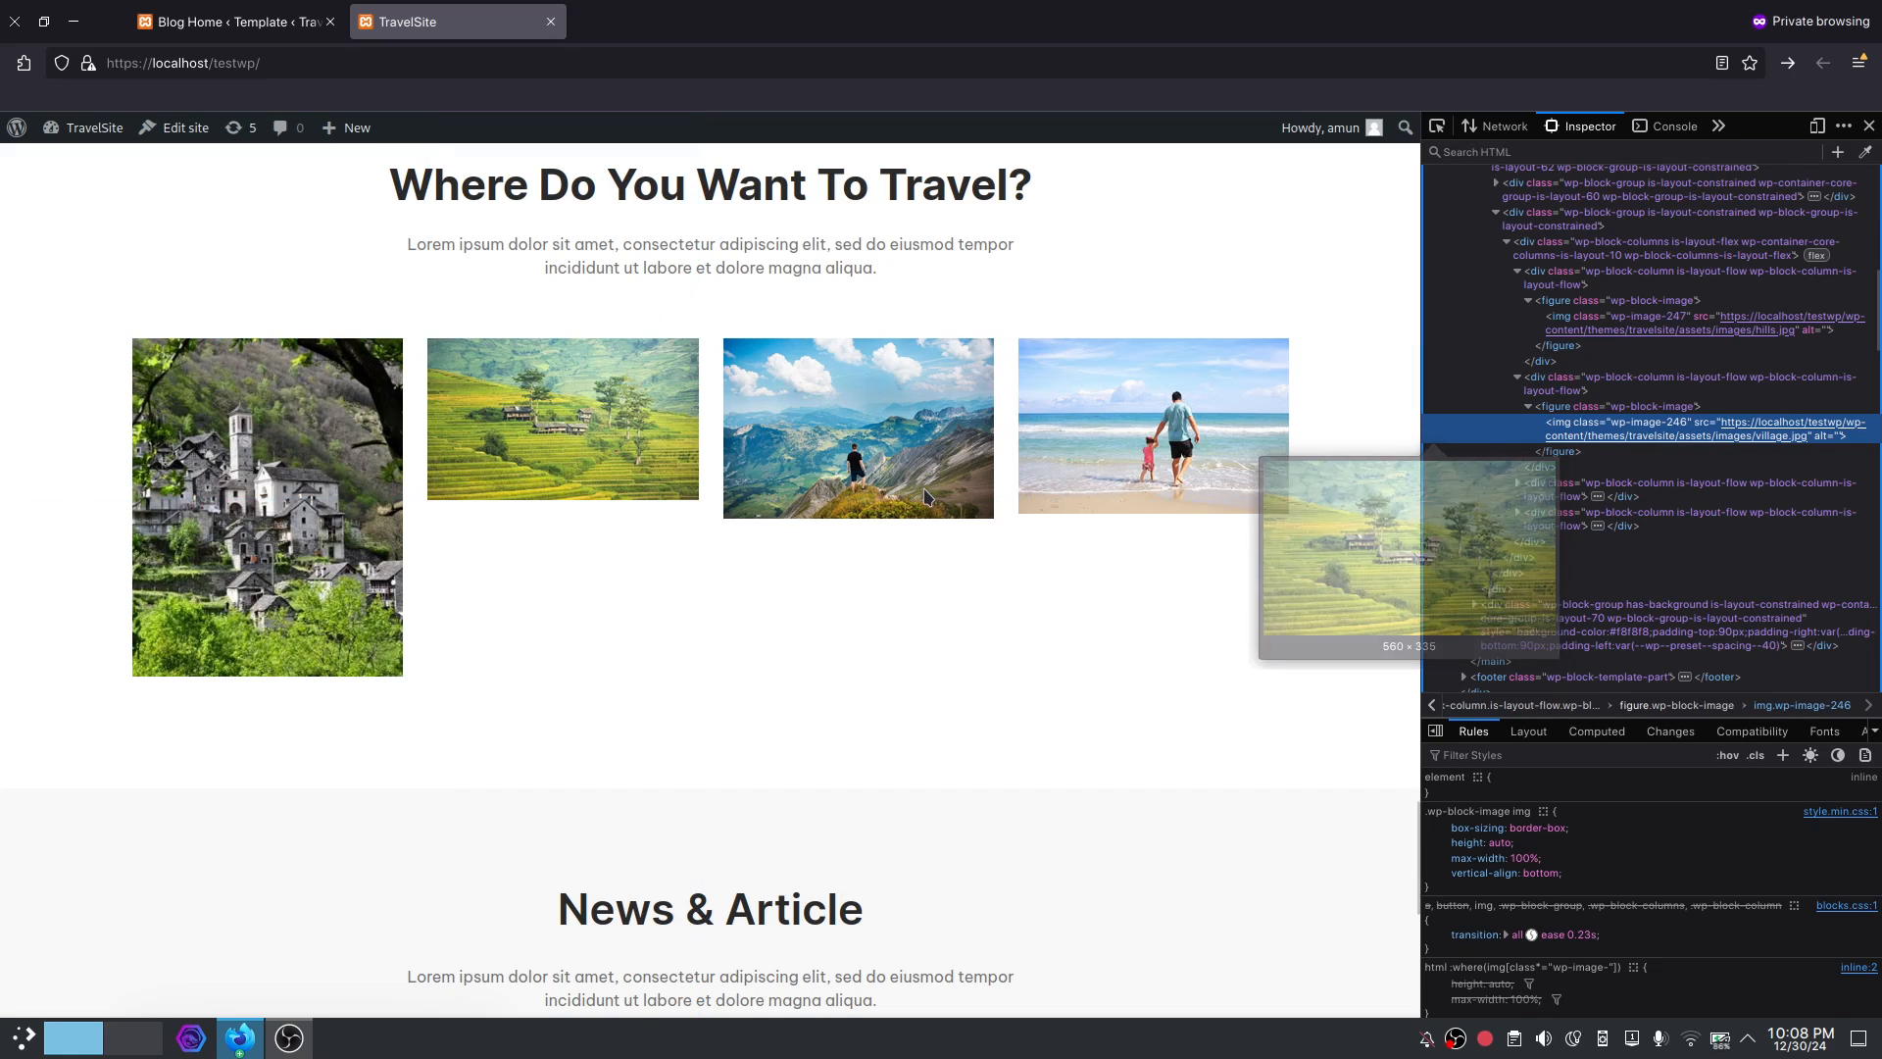
Inspect the HTML of the mountain landscape and beach images to examine their source URLs.
{"action": "key", "text": "ctrl+shift+c"}
{"action": "left_click", "coordinate": [903, 431]}
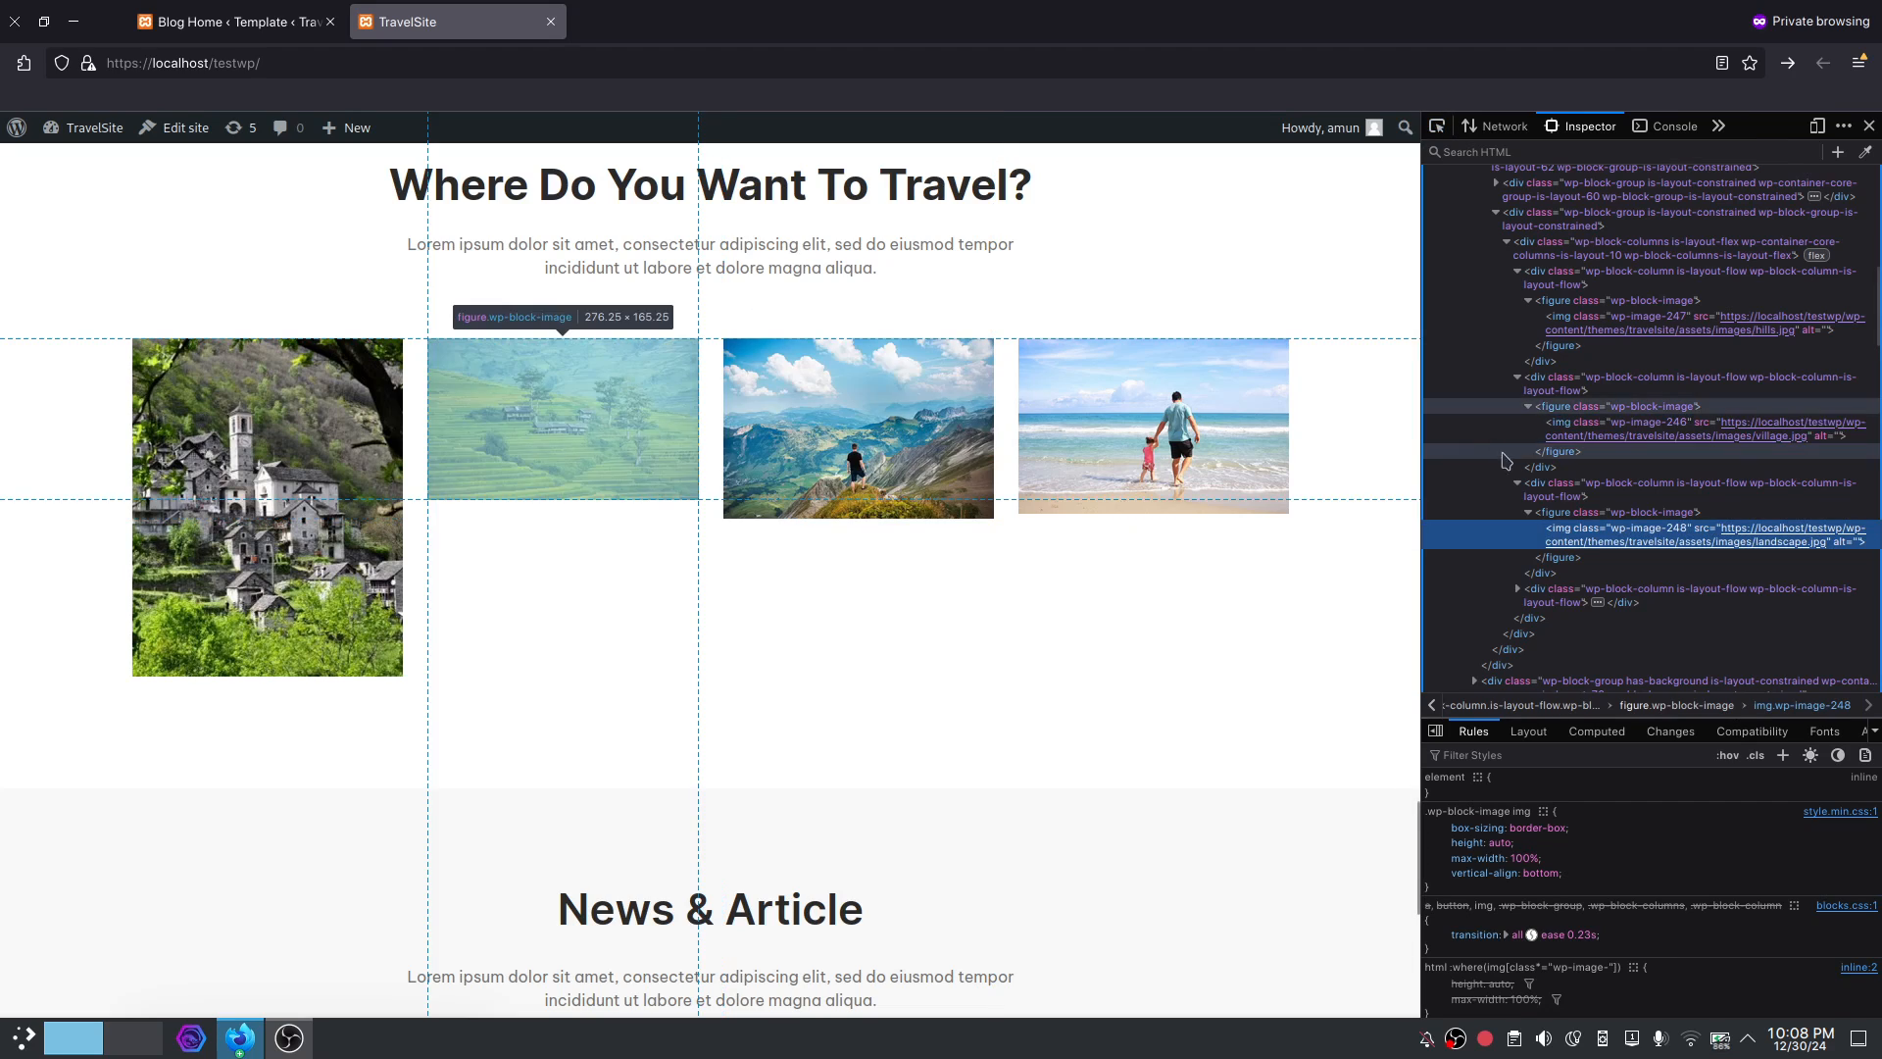
{"action": "mouse_move", "coordinate": [1668, 544]}
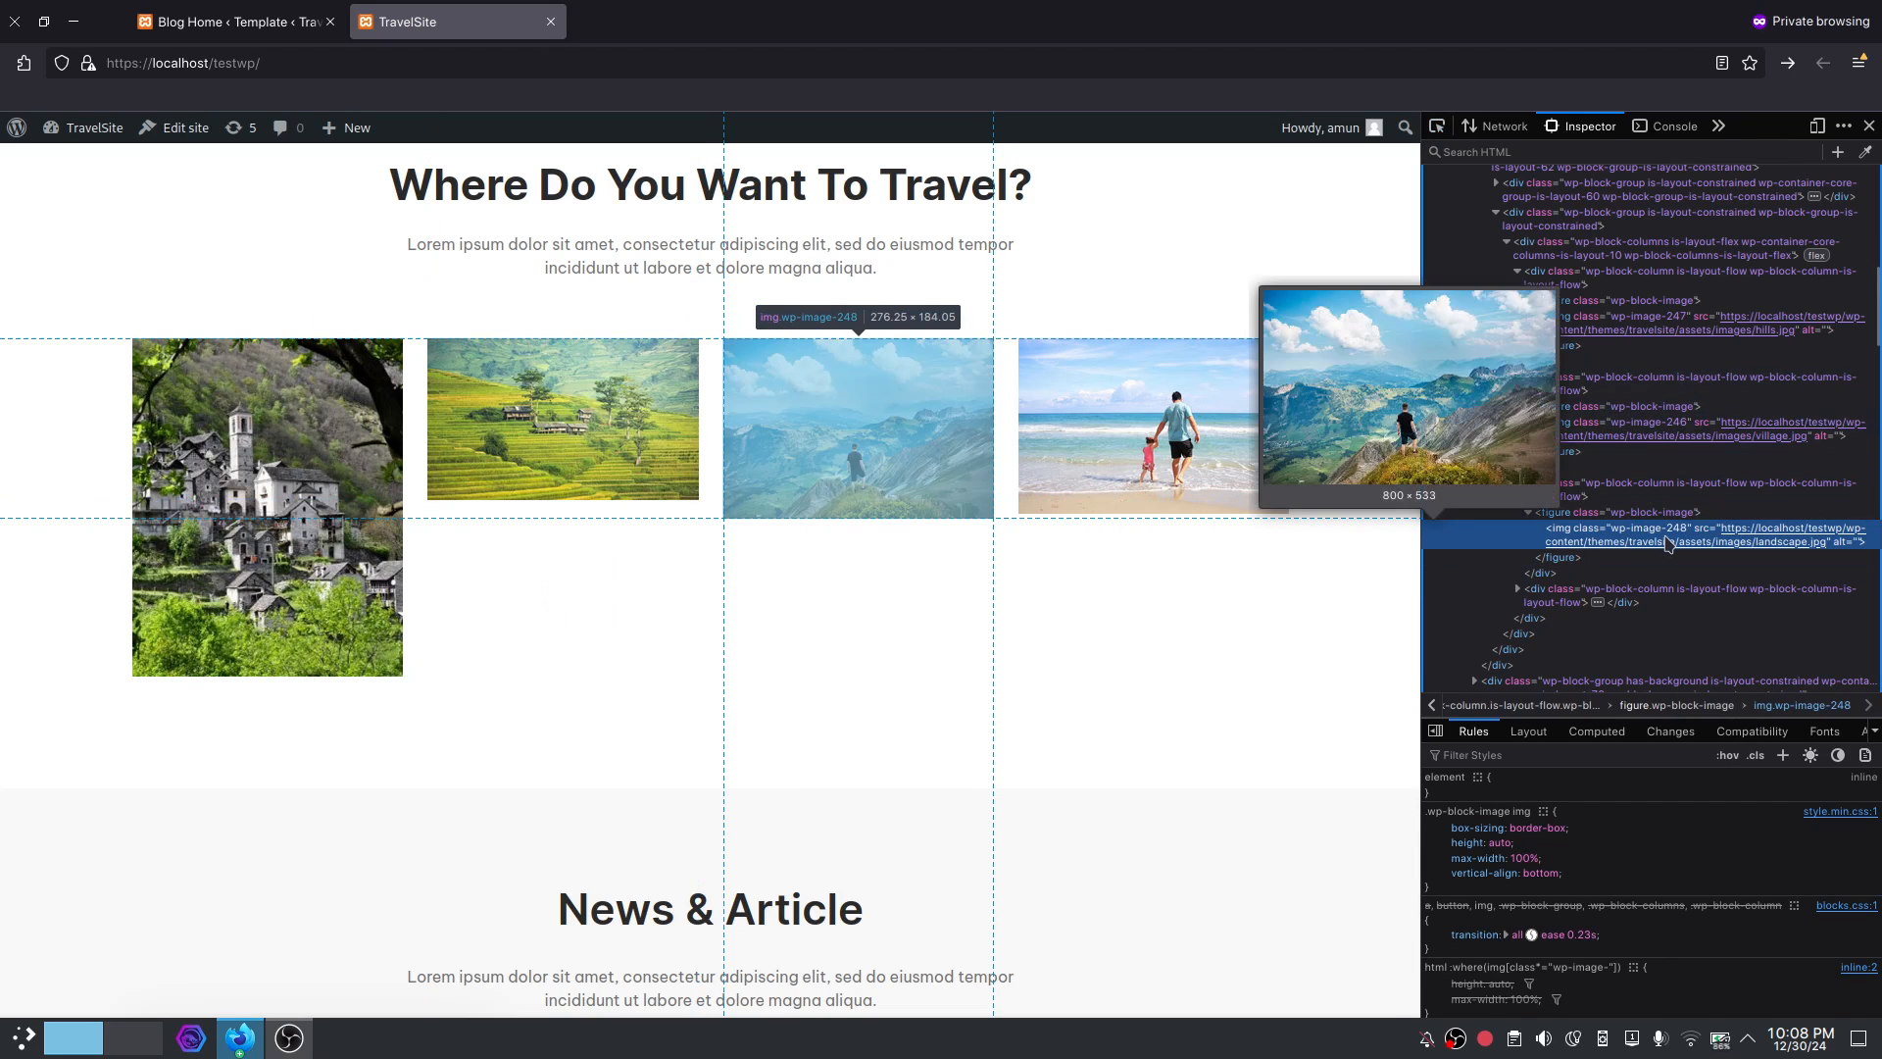
{"action": "key", "text": "ctrl+shift+c"}
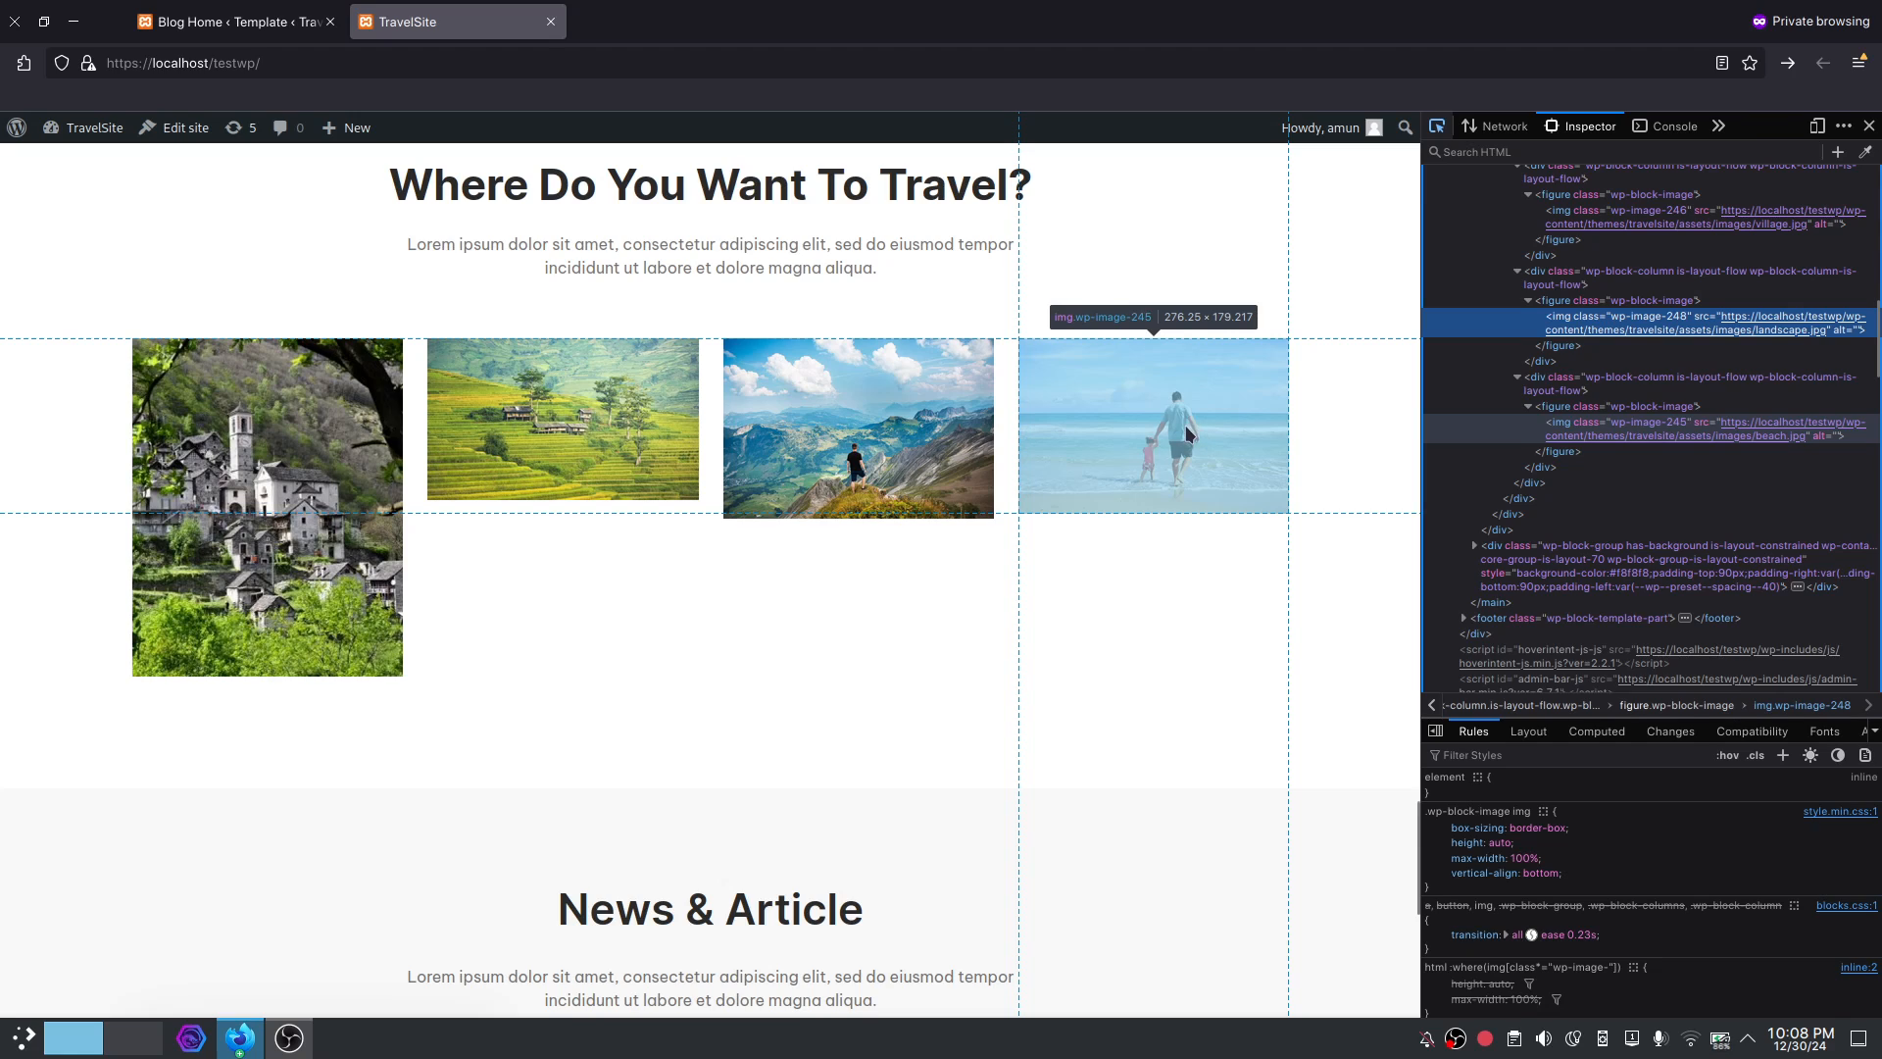
{"action": "left_click", "coordinate": [1186, 432]}
{"action": "mouse_move", "coordinate": [1667, 438]}
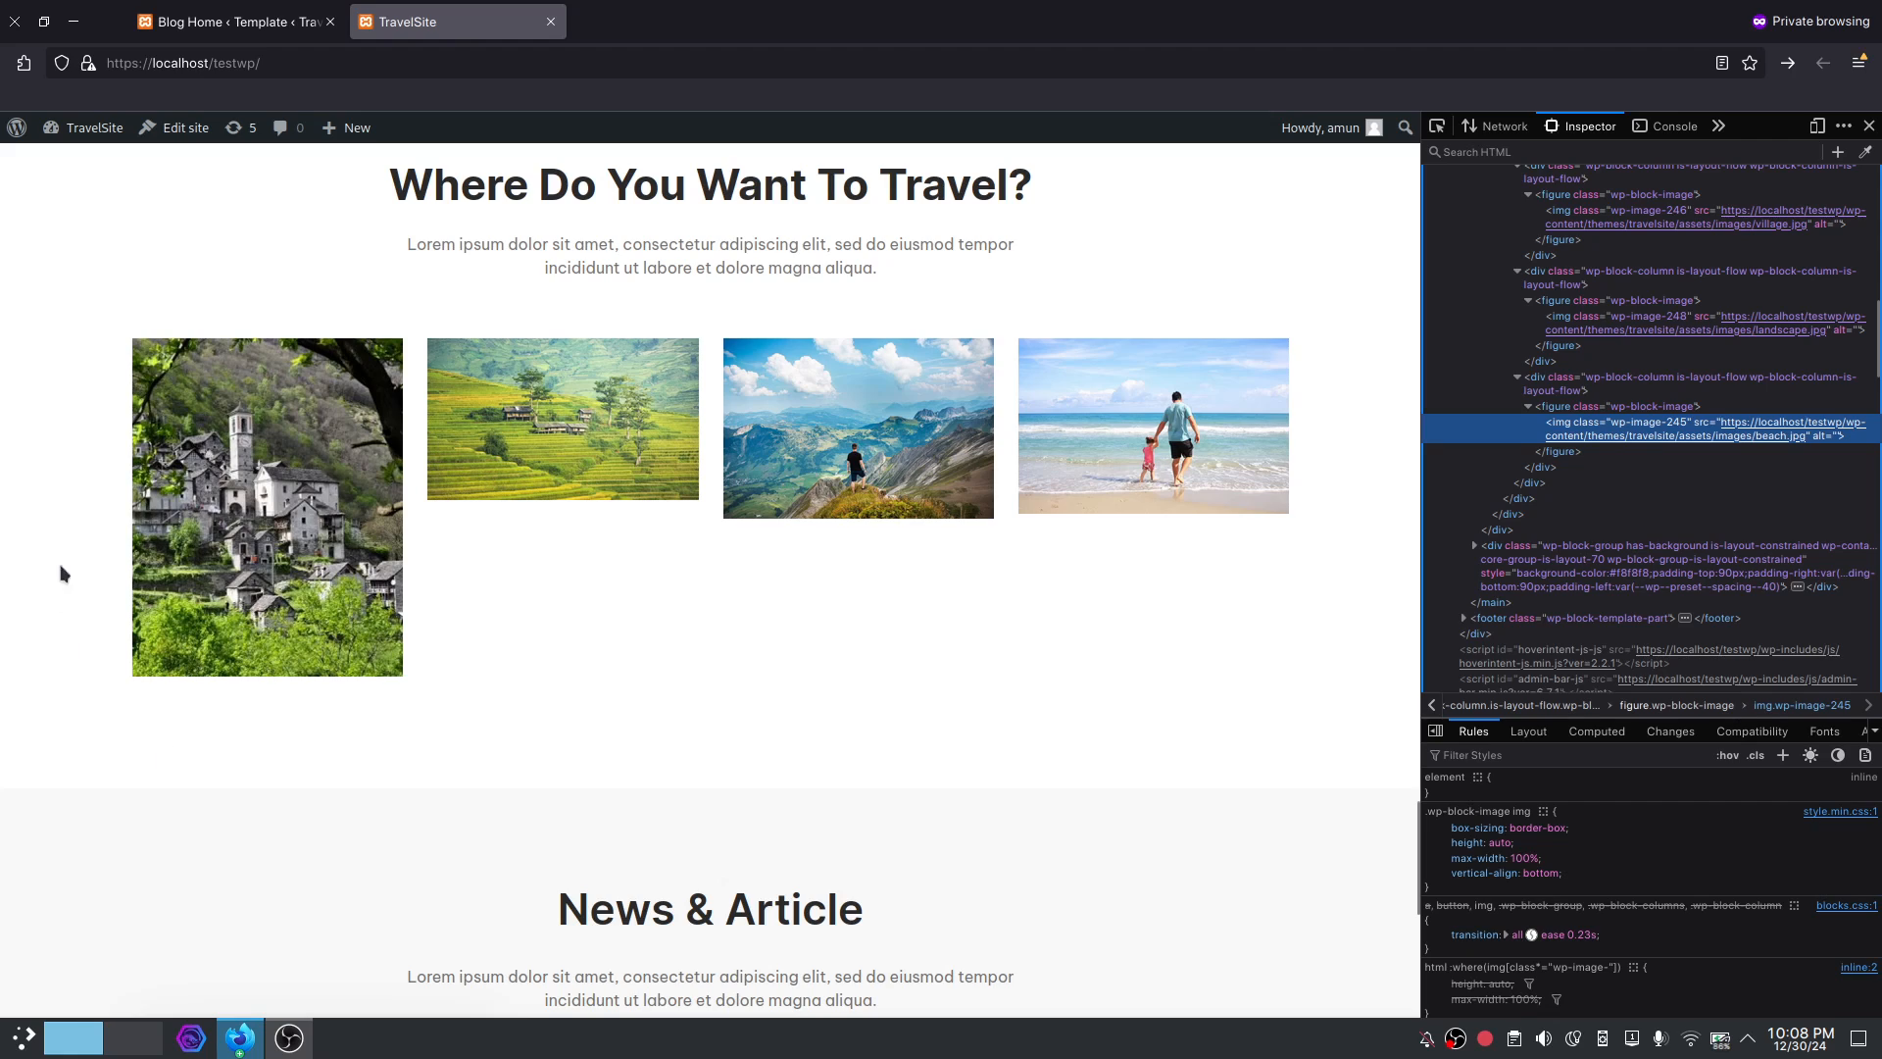
Look over the page from the destination images up to "Our Popular Services!" and close the element inspector.
{"action": "scroll", "coordinate": [1164, 545], "scroll_direction": "up", "scroll_amount": 2}
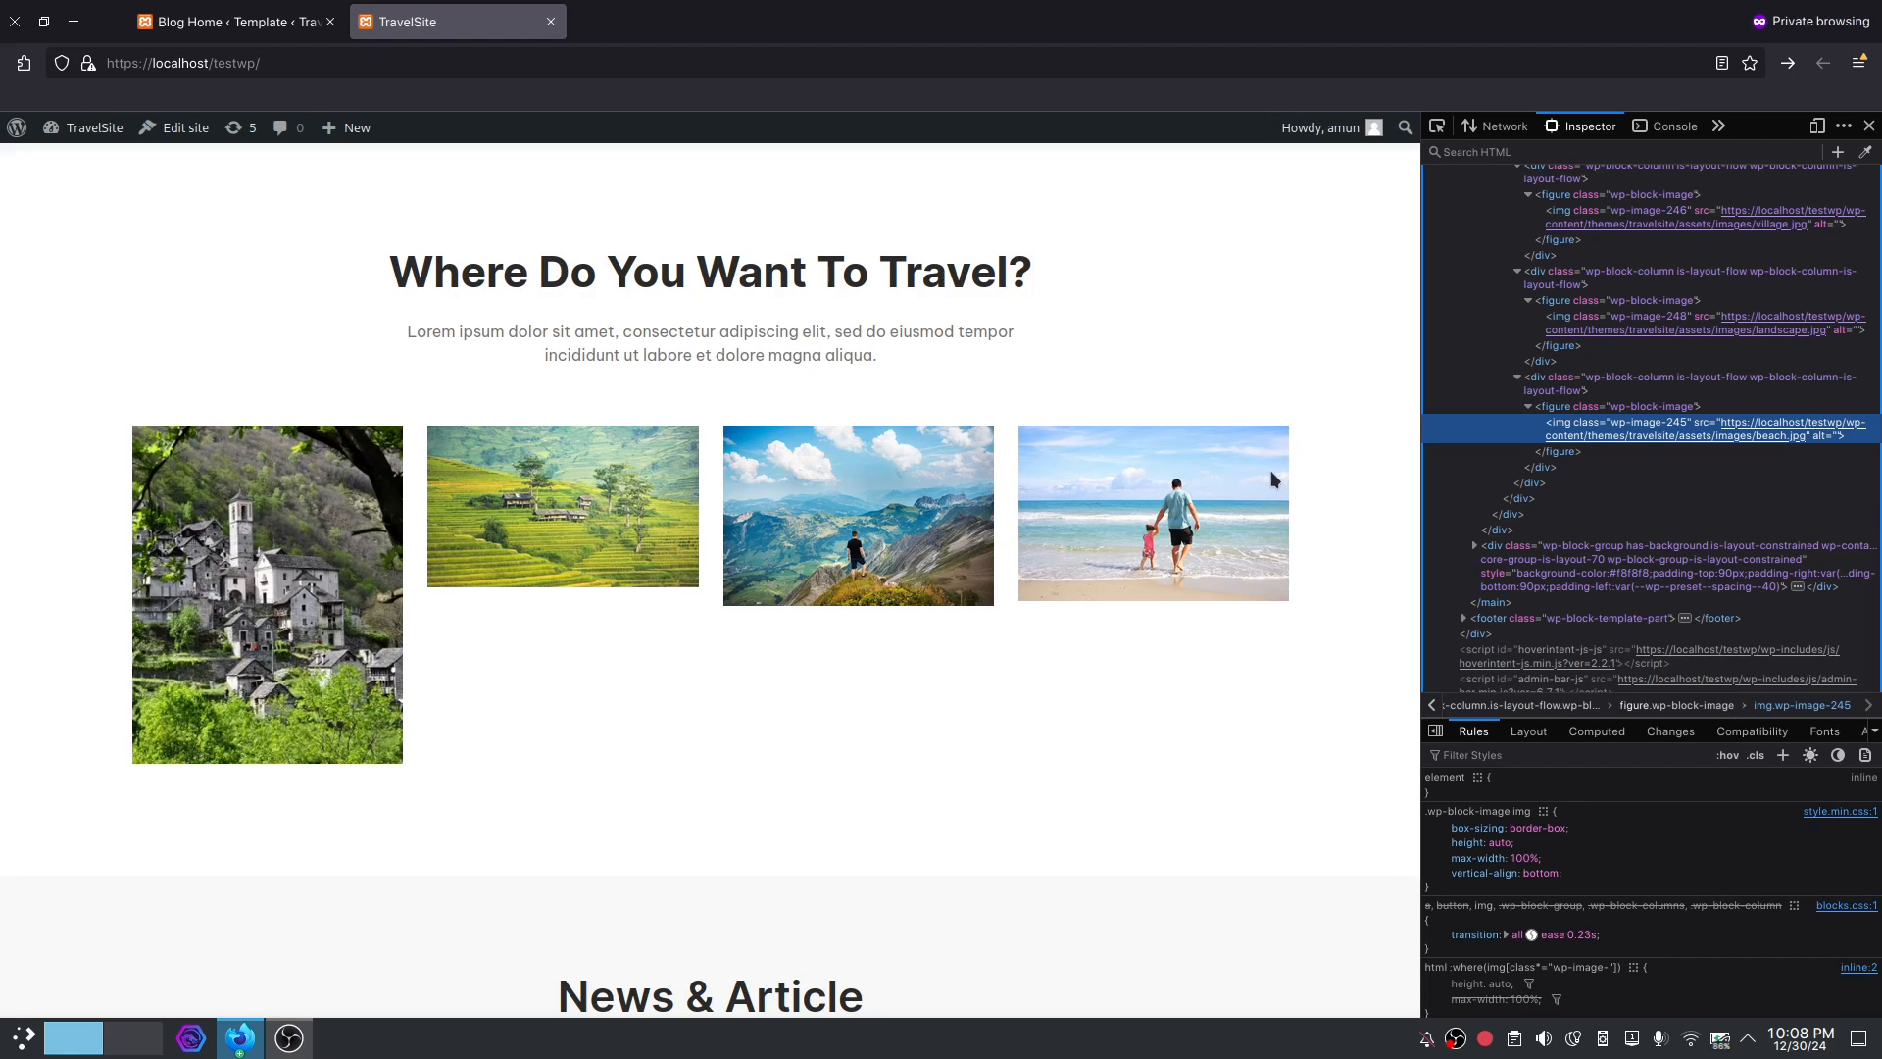
{"action": "scroll", "coordinate": [1104, 482], "scroll_direction": "up", "scroll_amount": 4}
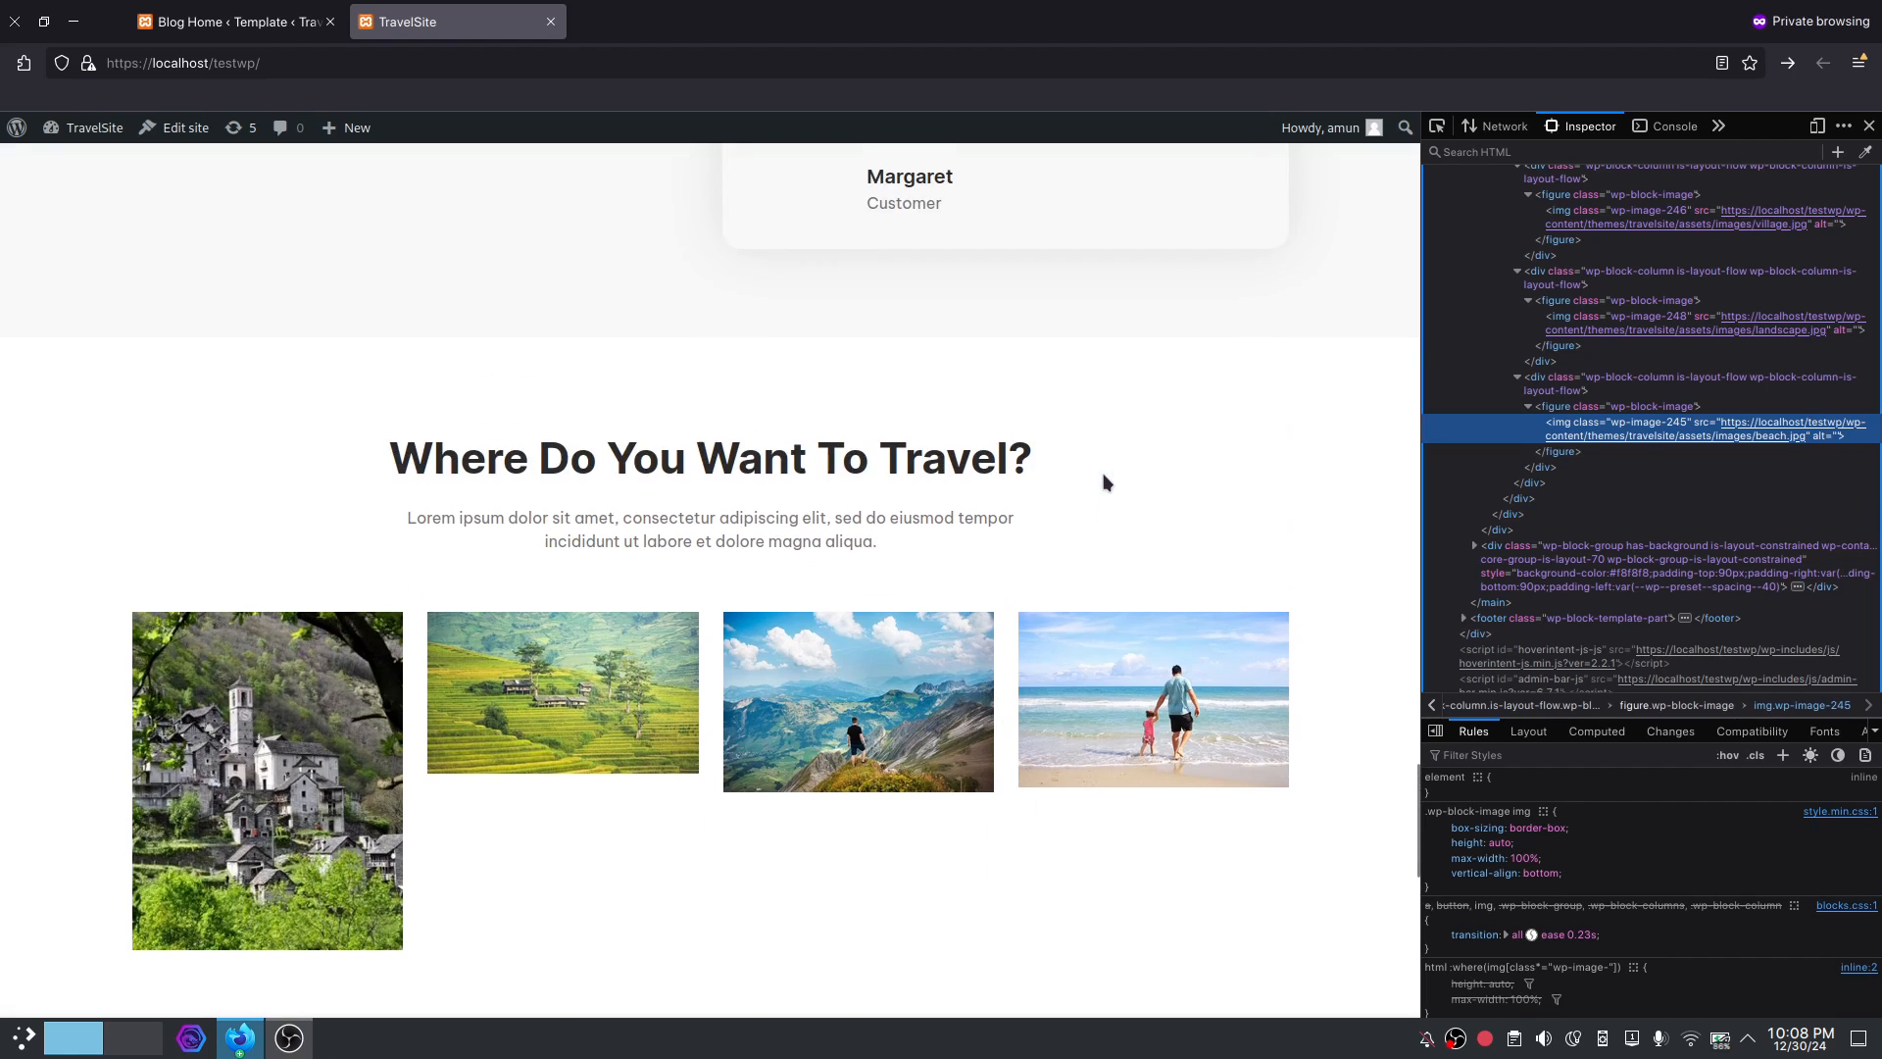
{"action": "scroll", "coordinate": [1104, 481], "scroll_direction": "down", "scroll_amount": 6}
{"action": "scroll", "coordinate": [1195, 462], "scroll_direction": "up", "scroll_amount": 2}
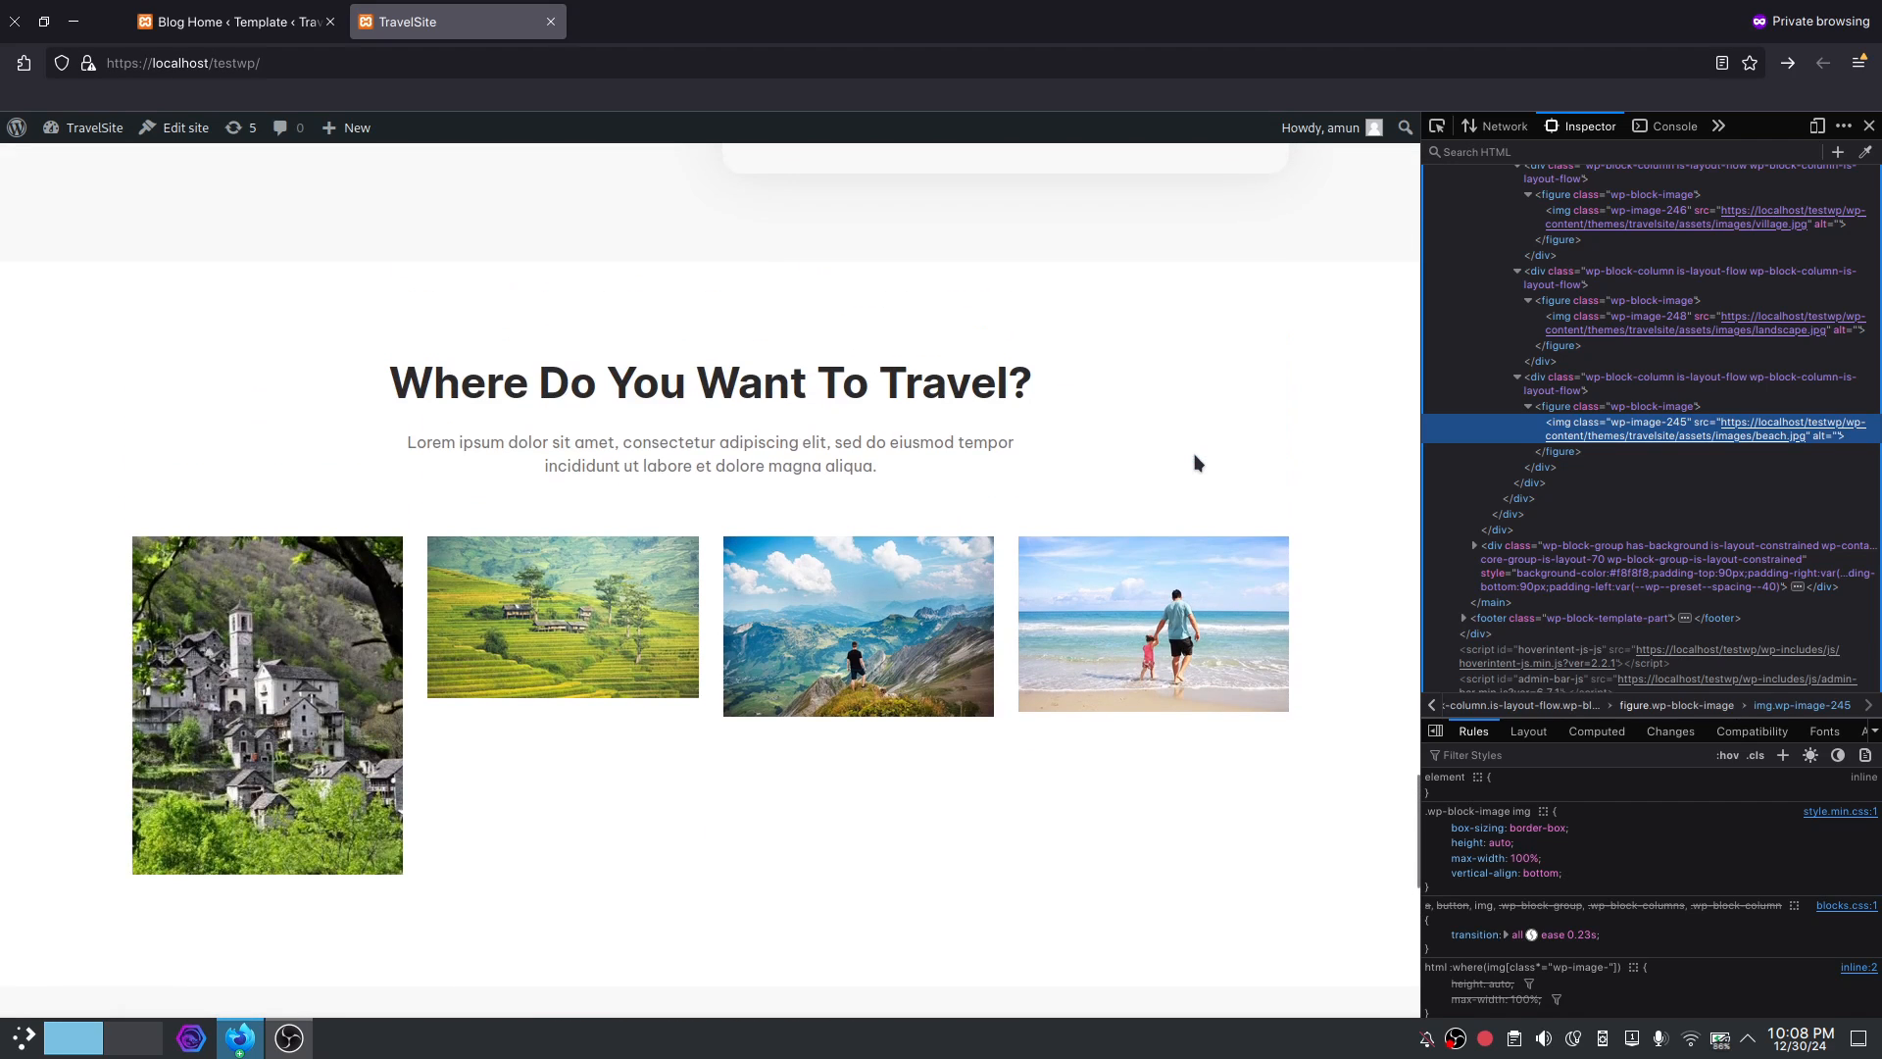
{"action": "scroll", "coordinate": [1195, 462], "scroll_direction": "up", "scroll_amount": 15}
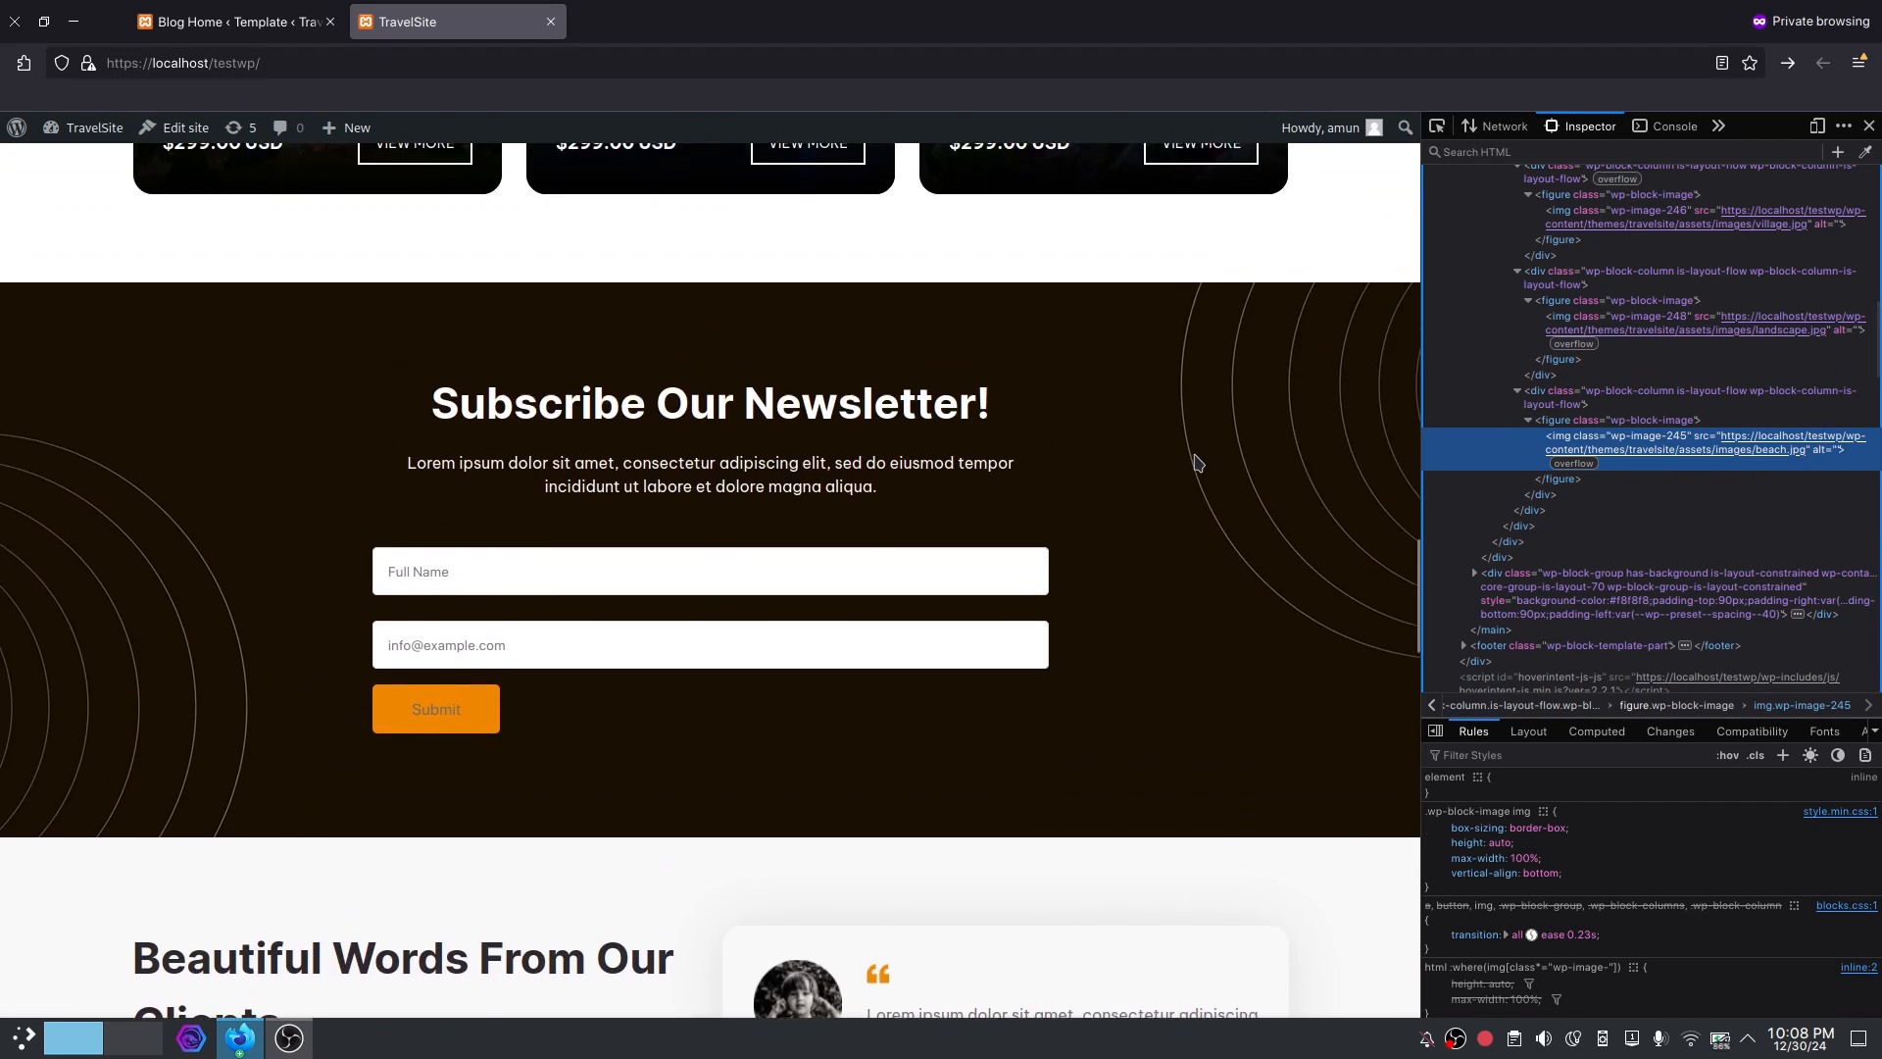
{"action": "scroll", "coordinate": [1195, 462], "scroll_direction": "up", "scroll_amount": 10}
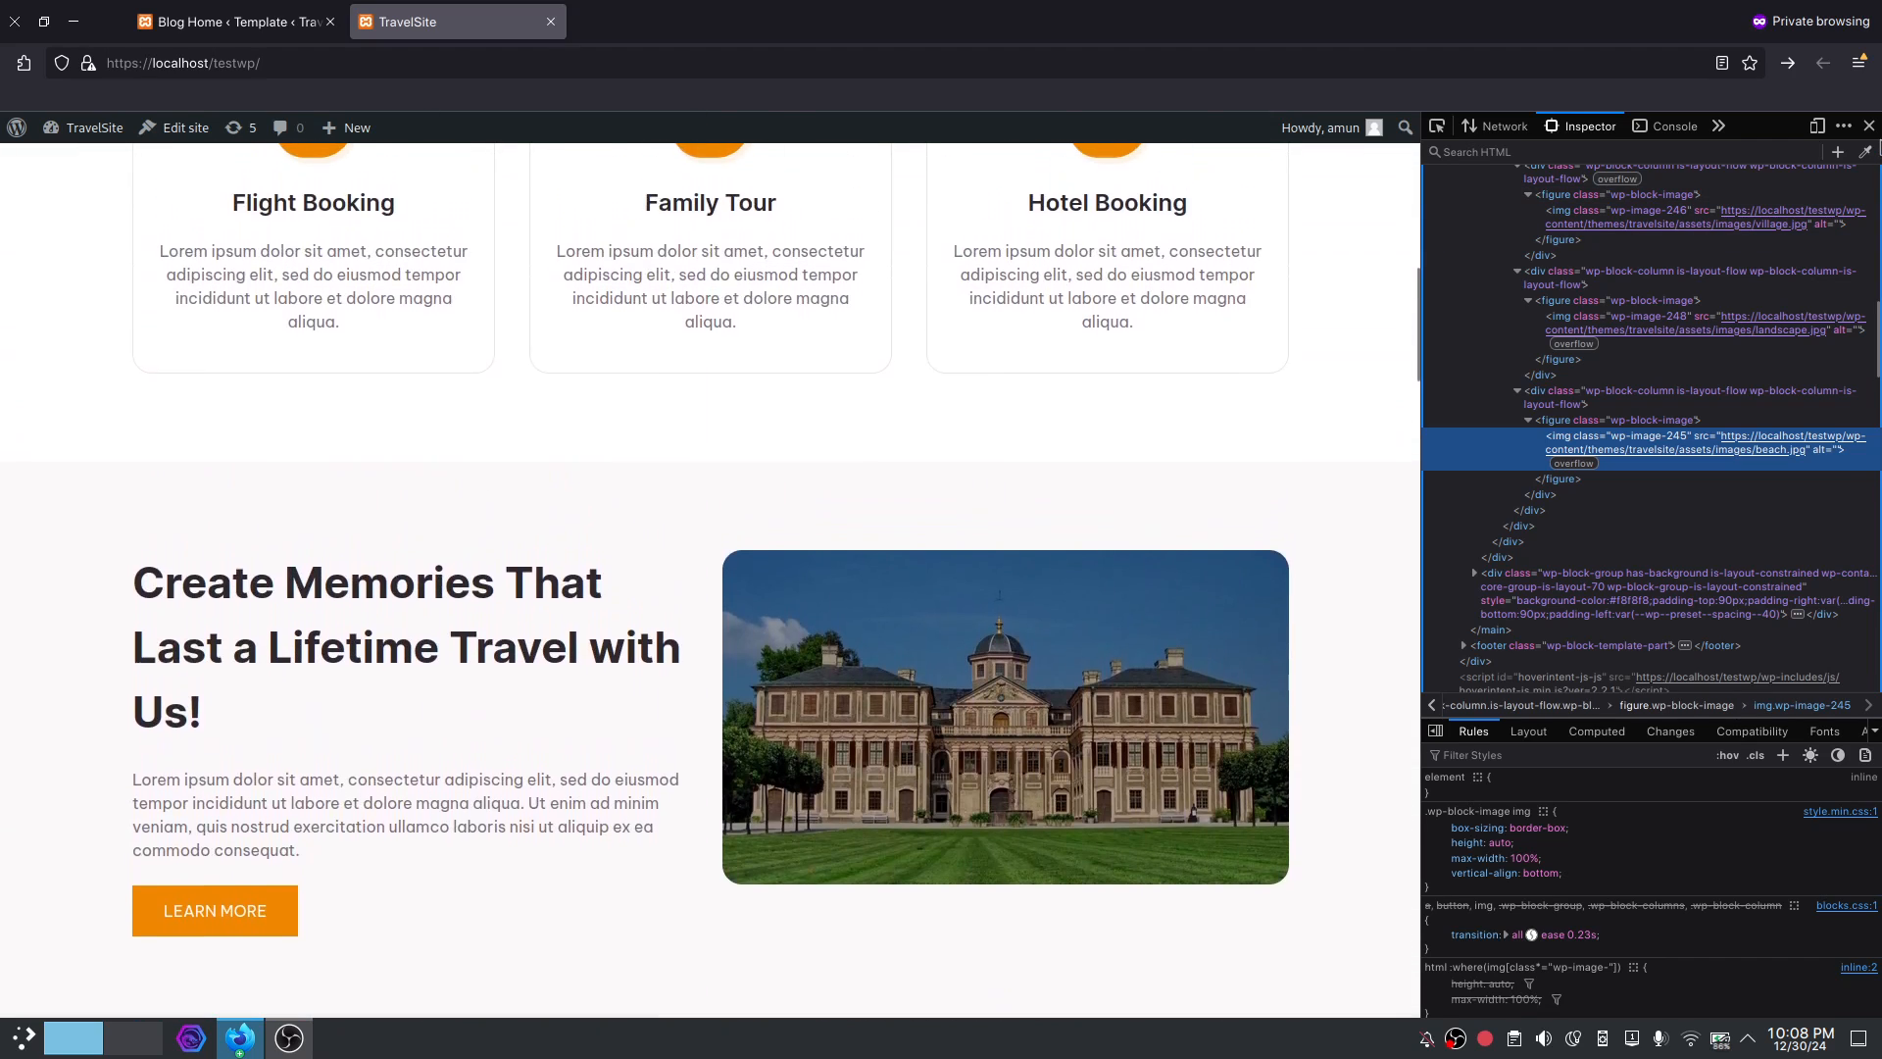
{"action": "left_click", "coordinate": [1870, 125]}
{"action": "scroll", "coordinate": [1252, 320], "scroll_direction": "up", "scroll_amount": 3}
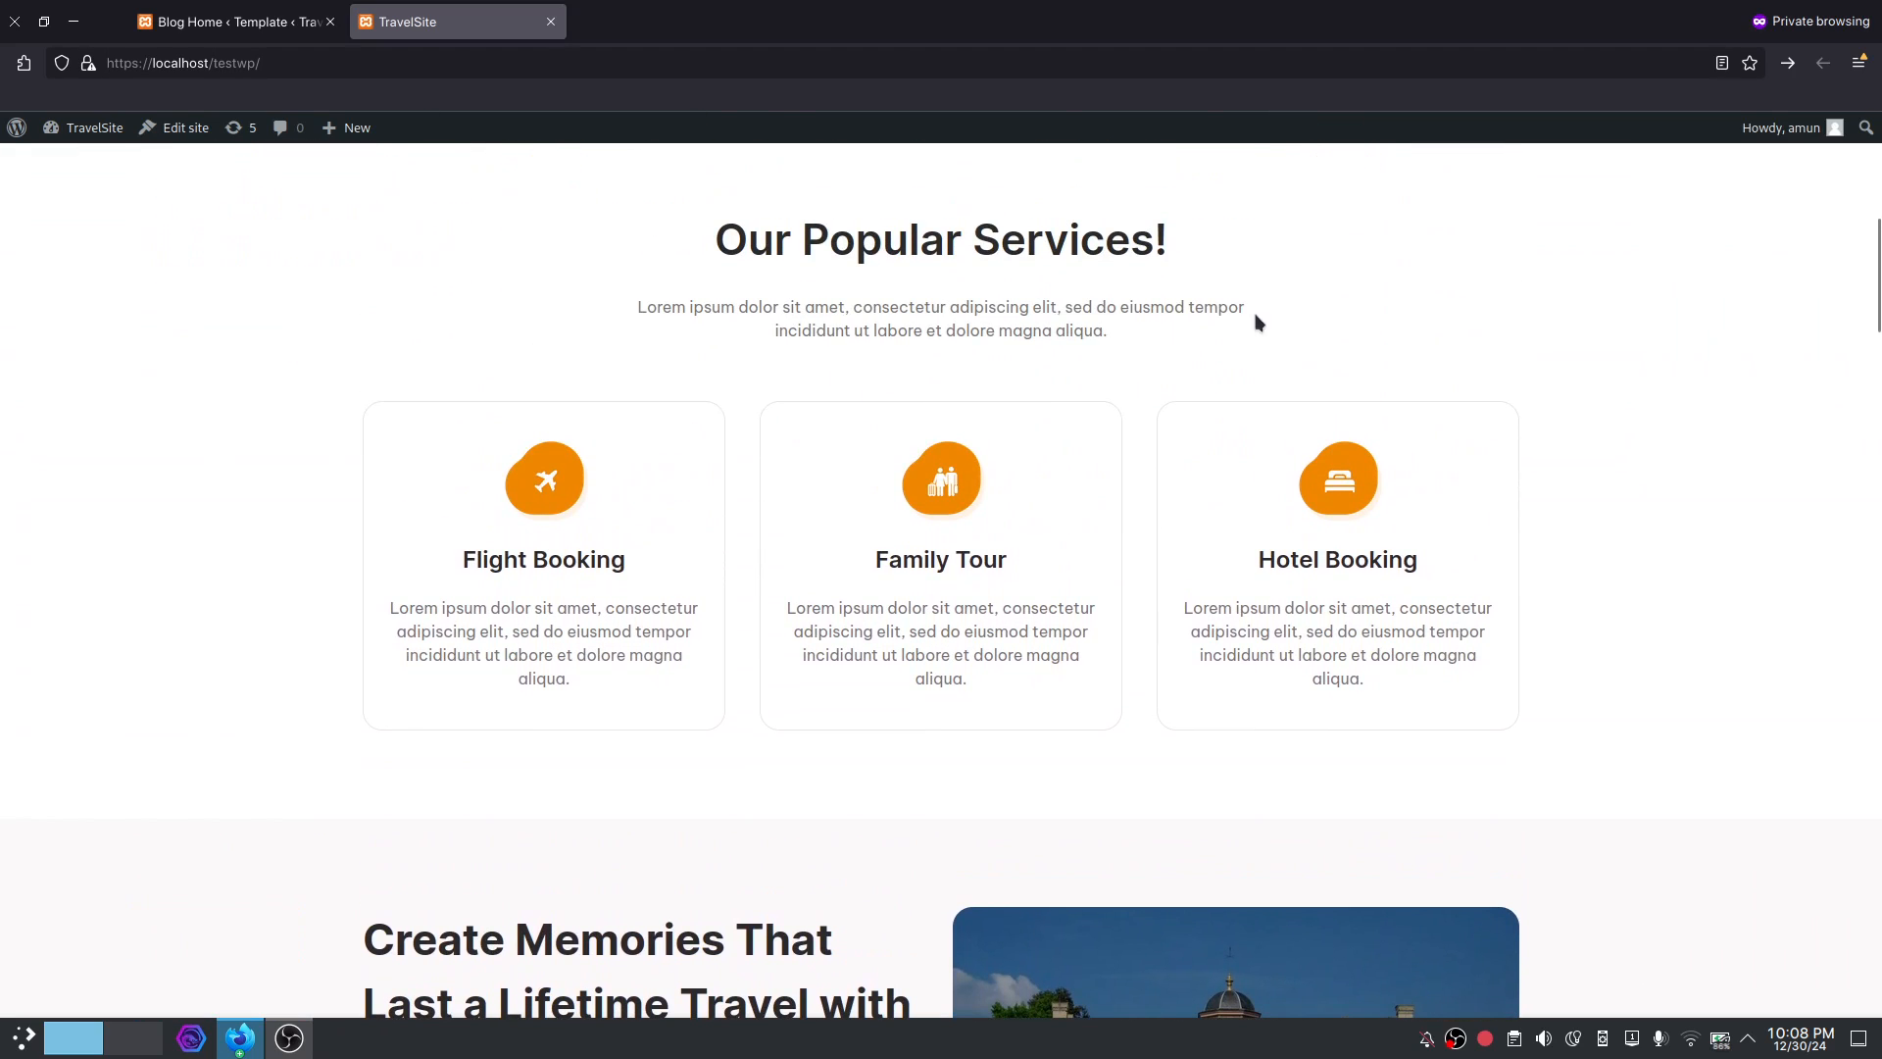
In the Blog Home template editor, replace the Flight Booking icon with the black-and-white child portrait from the Media Library.
{"action": "left_click", "coordinate": [257, 14]}
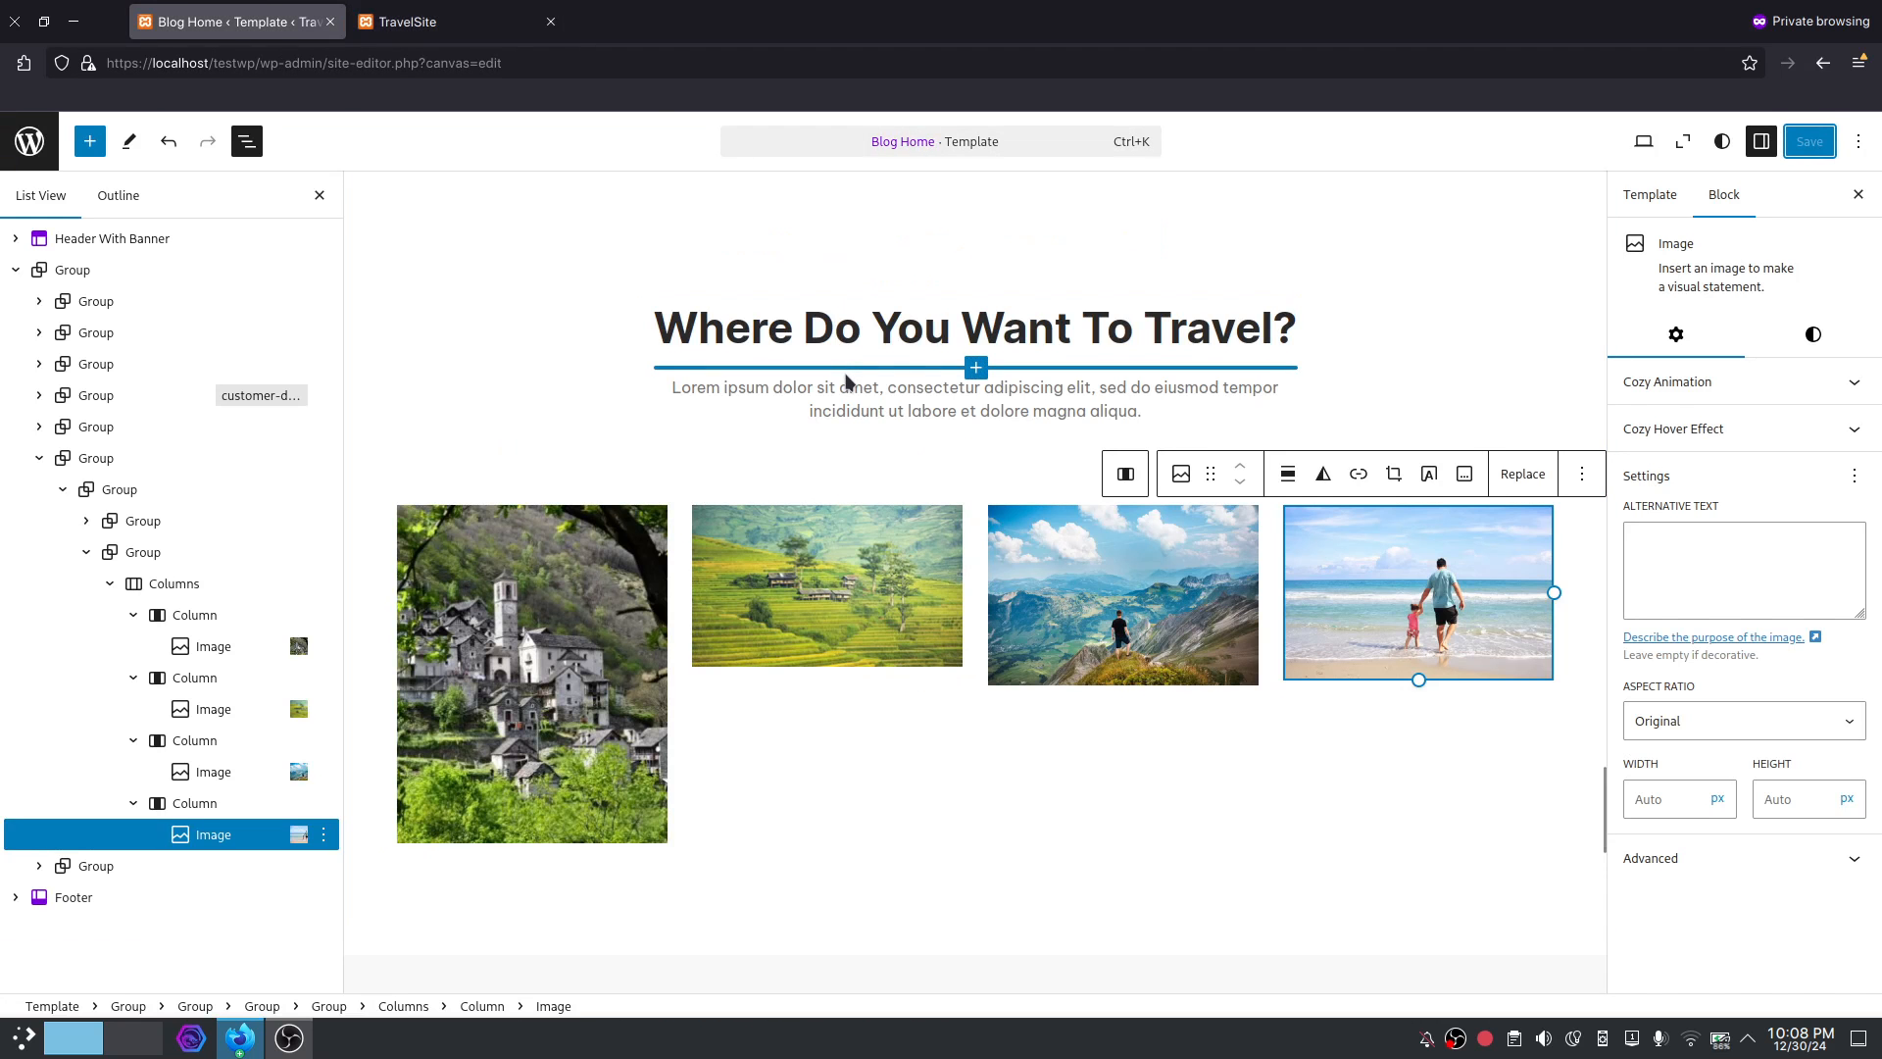
{"action": "scroll", "coordinate": [1016, 571], "scroll_direction": "down", "scroll_amount": 15}
{"action": "scroll", "coordinate": [1016, 571], "scroll_direction": "up", "scroll_amount": 5}
{"action": "scroll", "coordinate": [1015, 572], "scroll_direction": "up", "scroll_amount": 8}
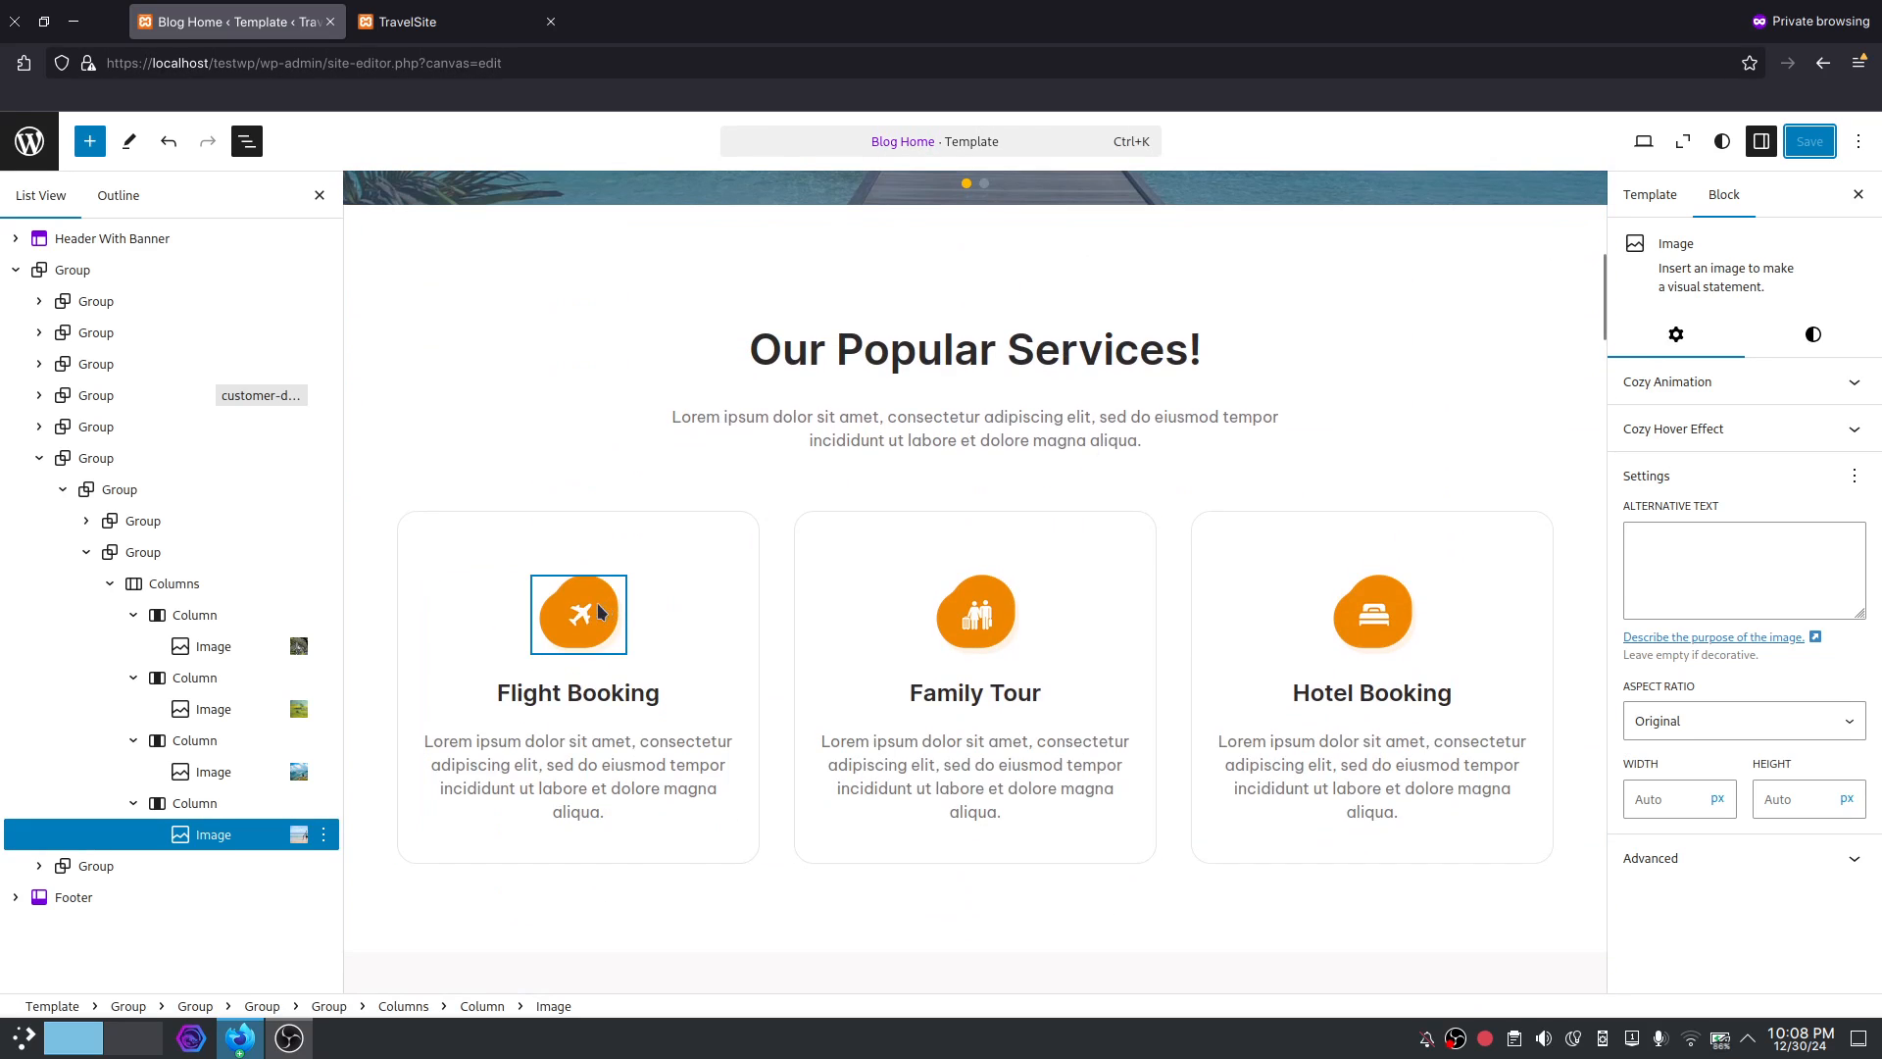
{"action": "left_click", "coordinate": [589, 613]}
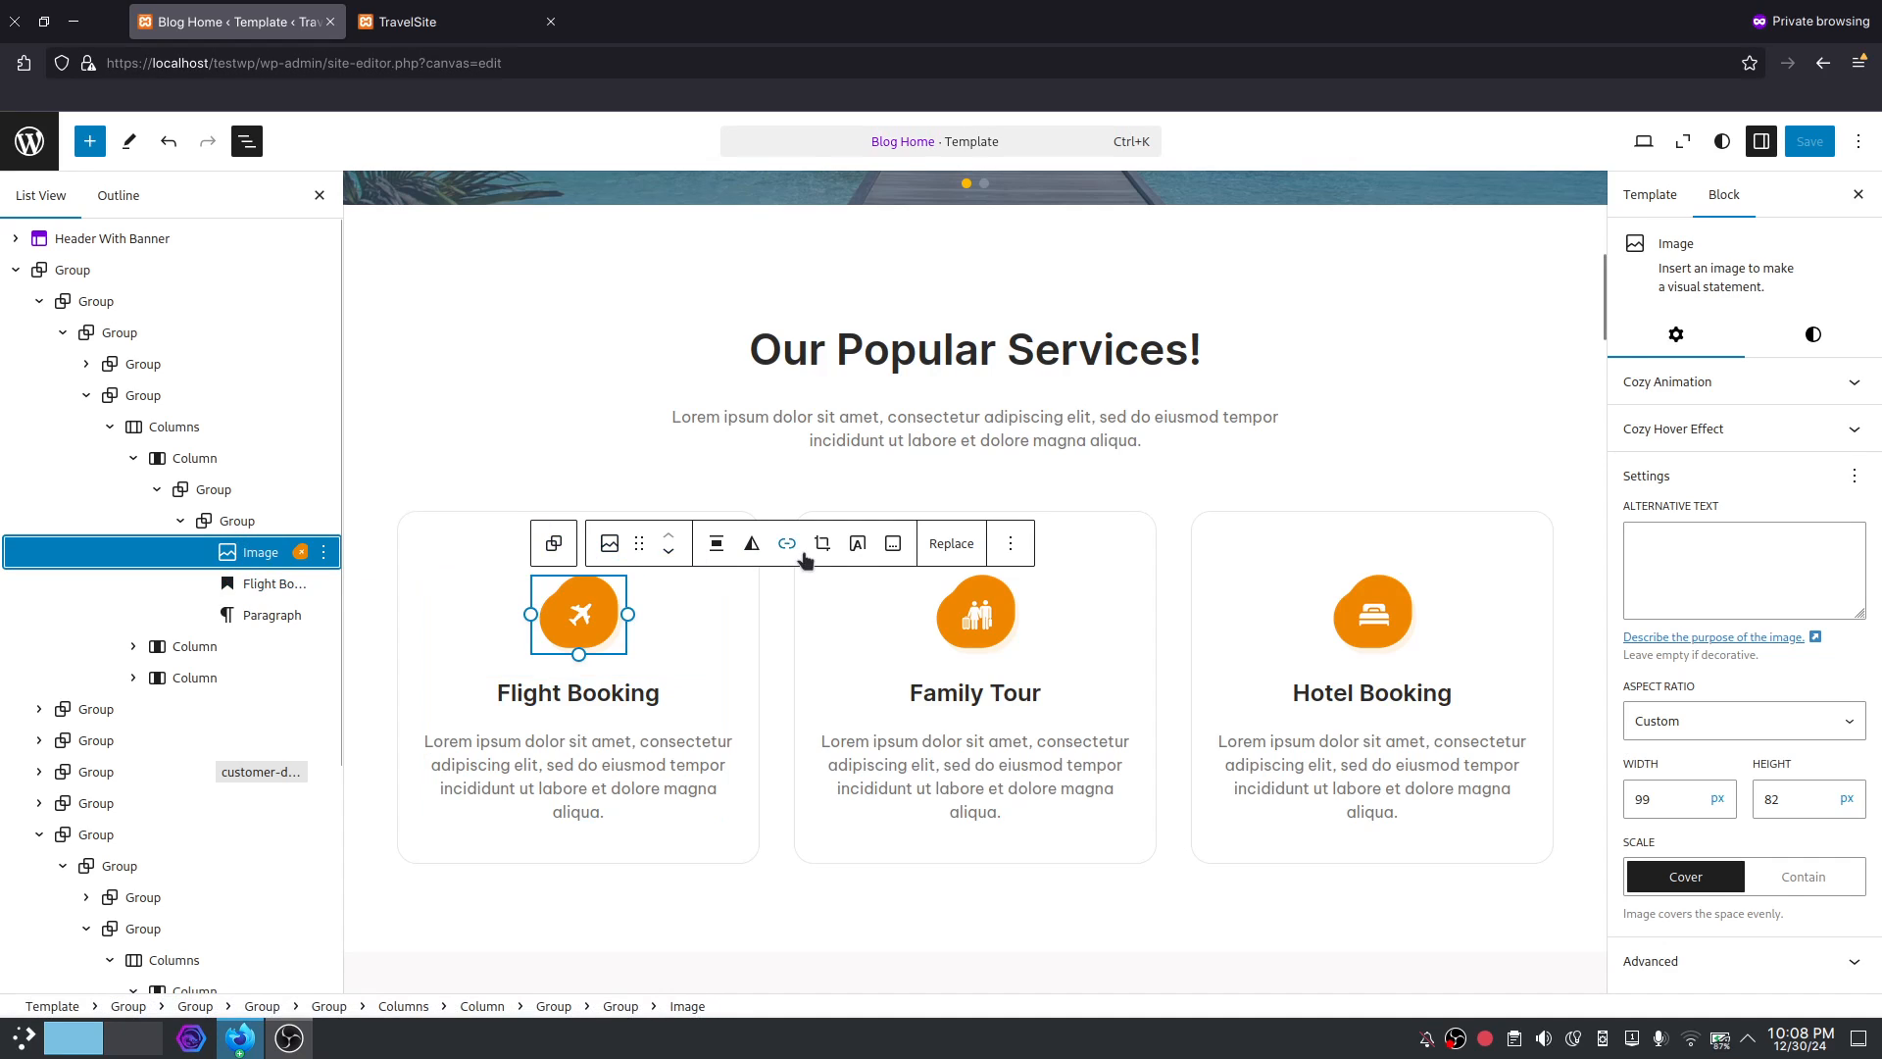
{"action": "left_click", "coordinate": [943, 544]}
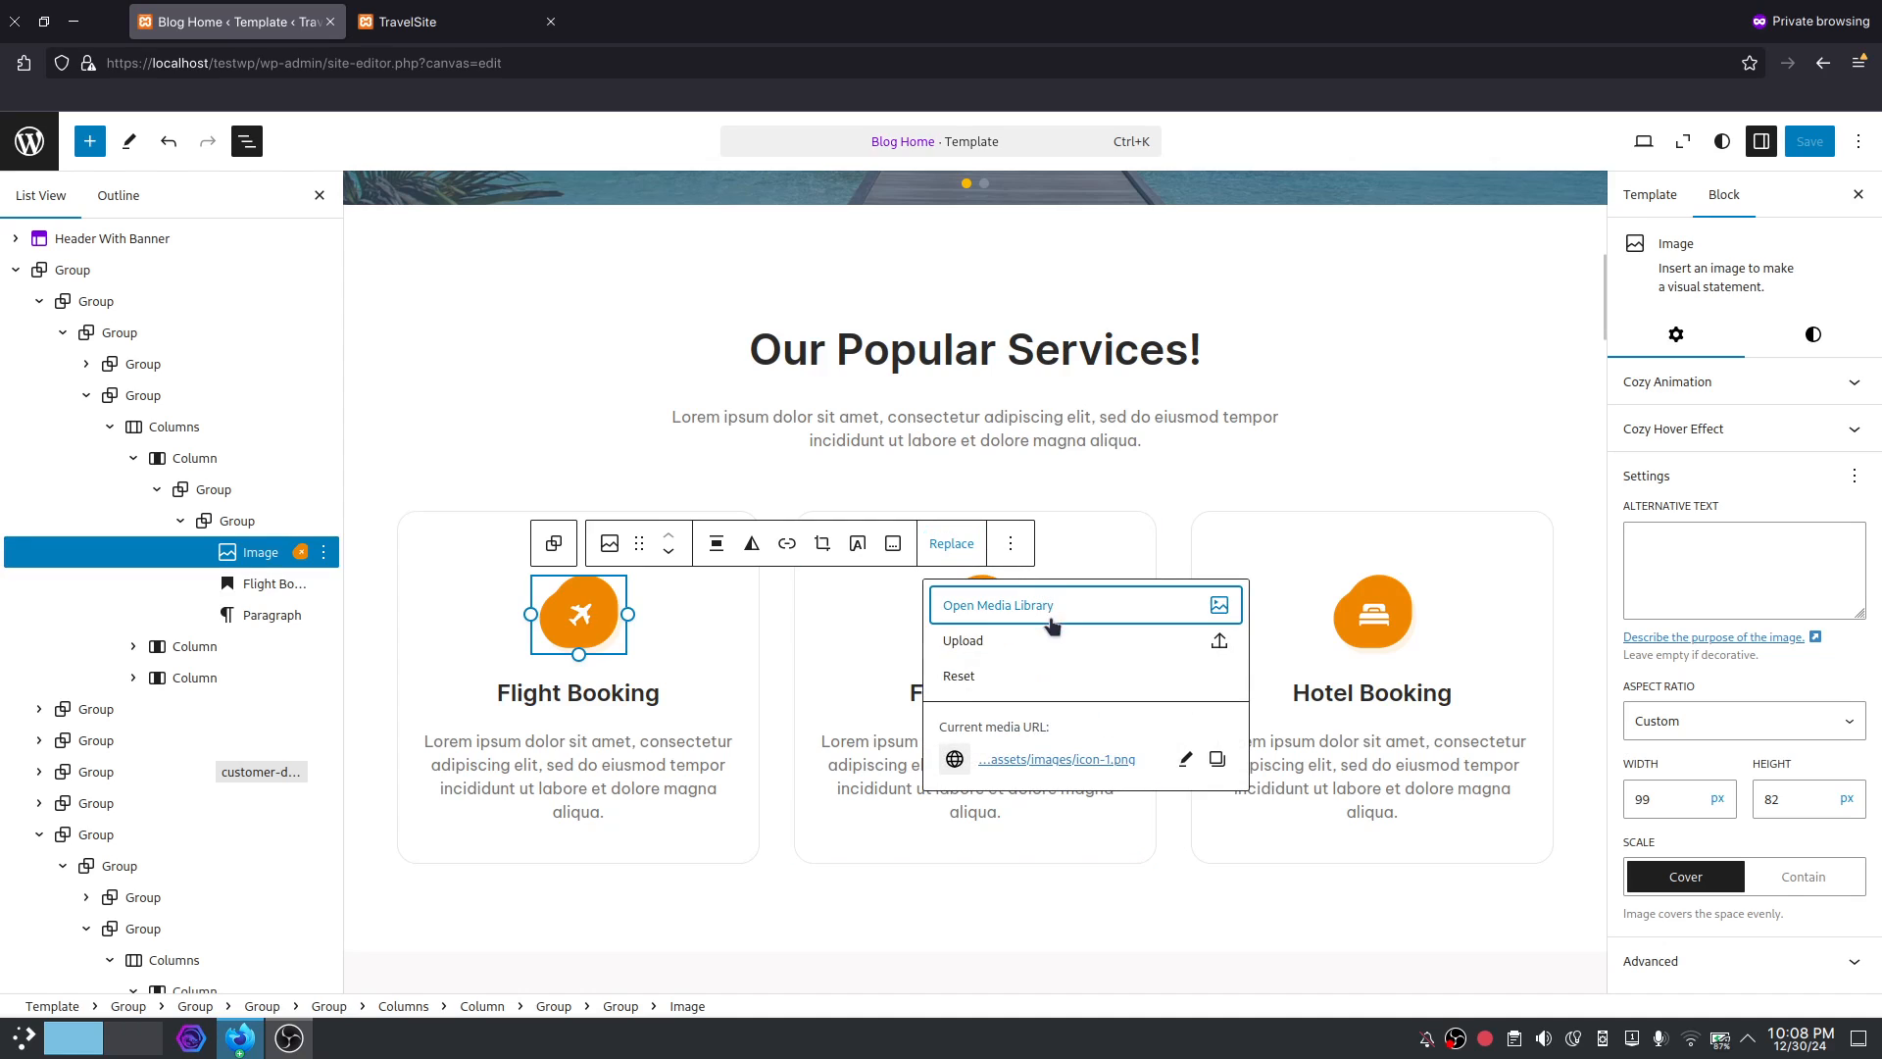
{"action": "left_click", "coordinate": [1017, 608]}
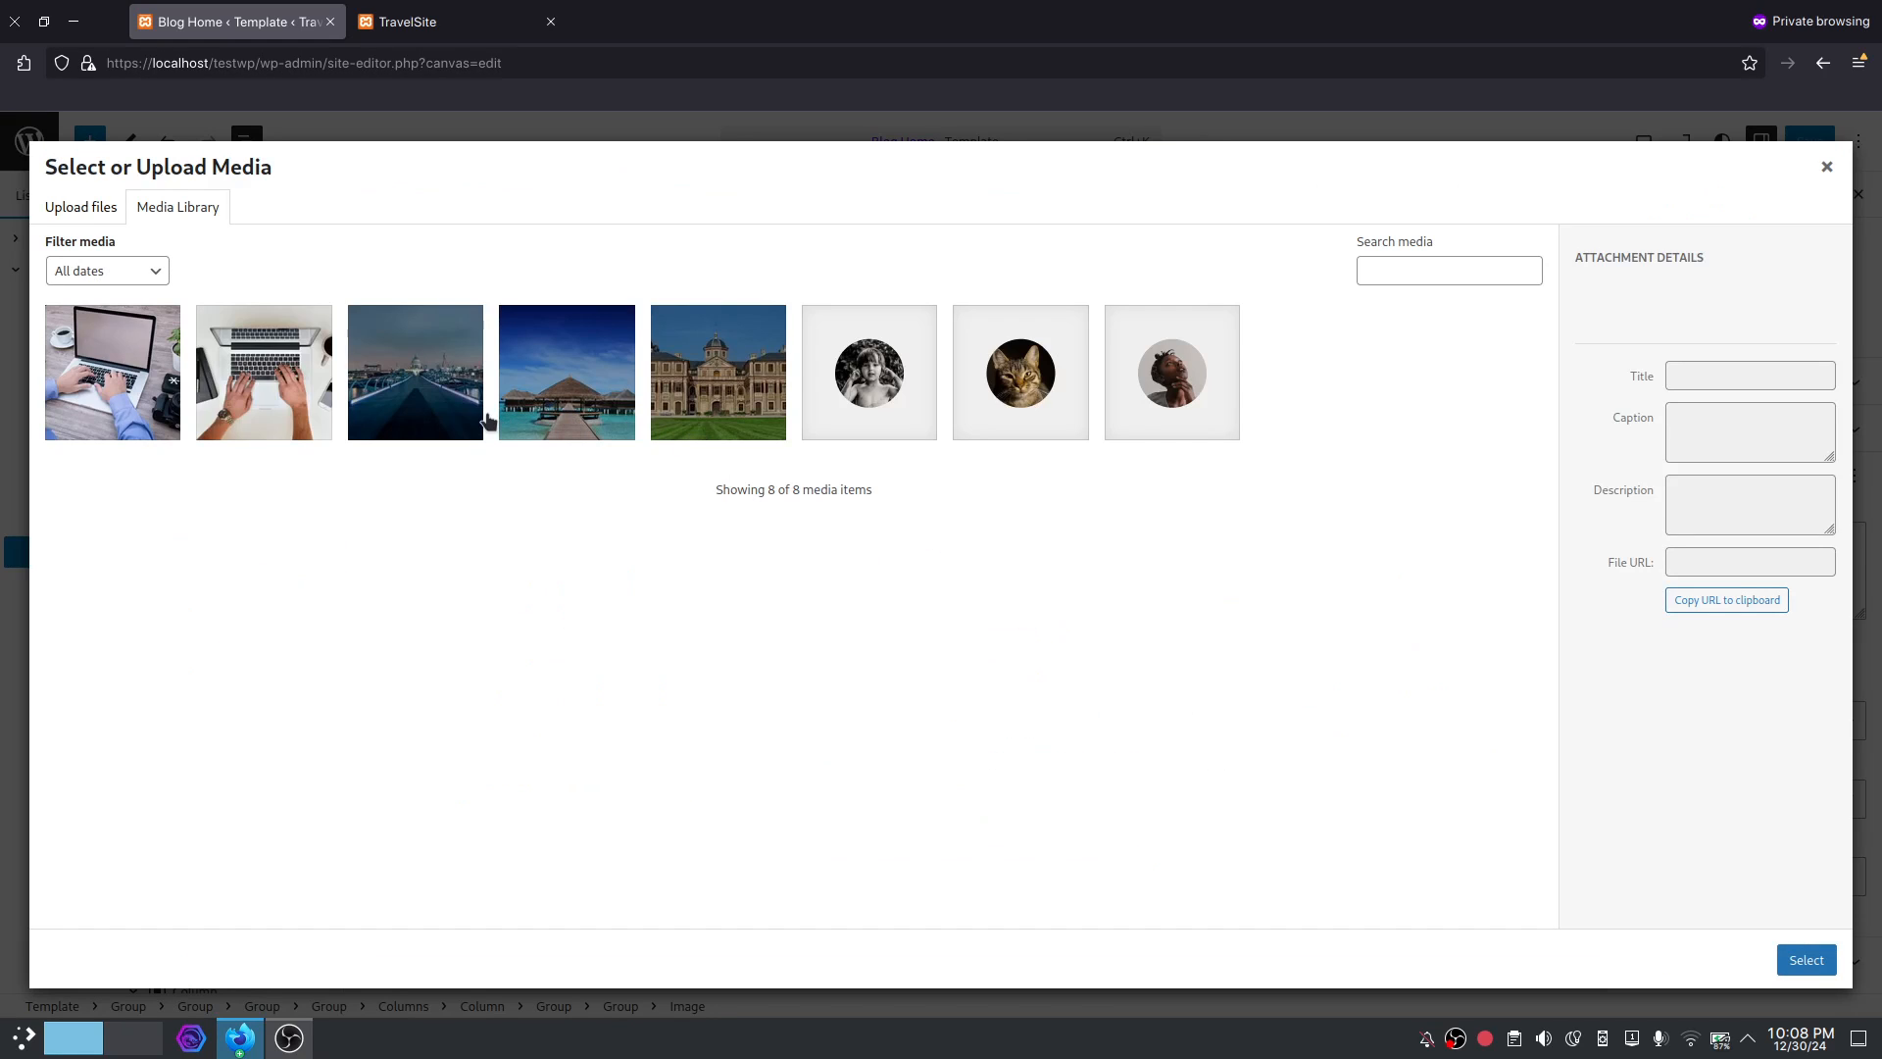
{"action": "left_click", "coordinate": [925, 405]}
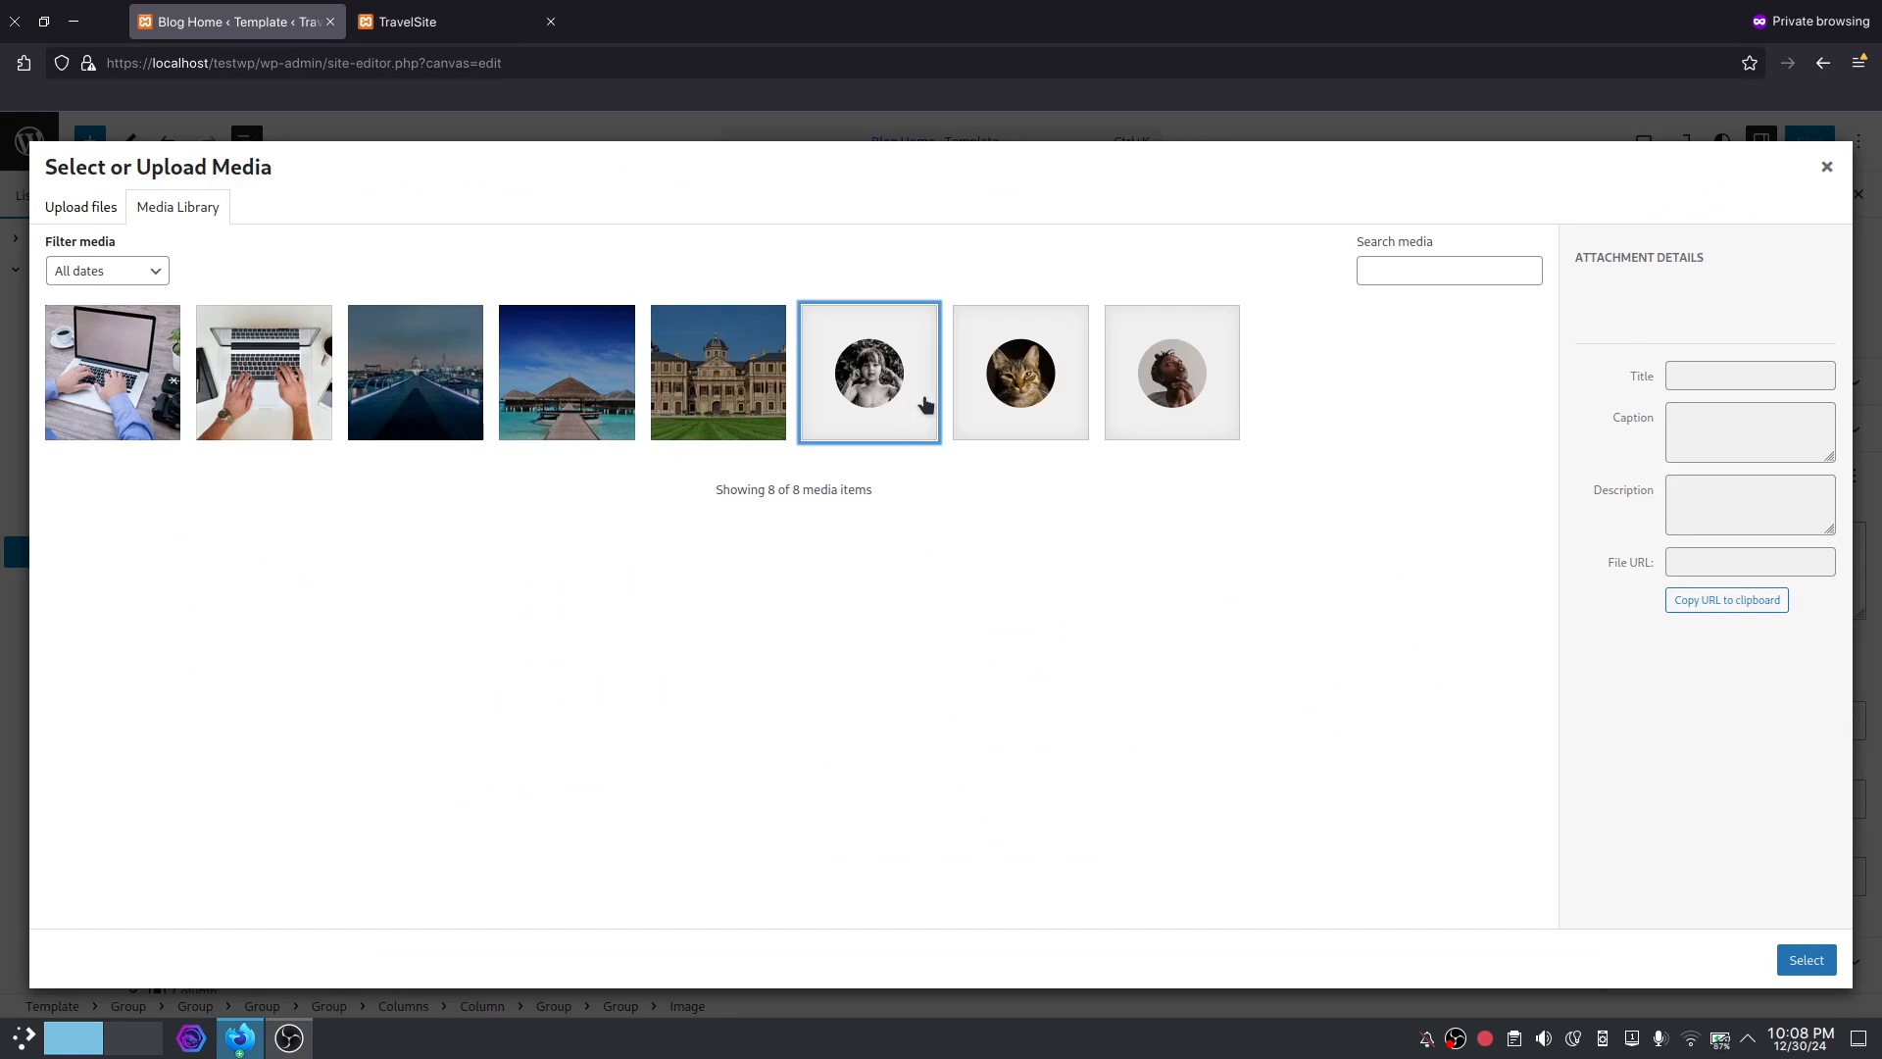
{"action": "left_click", "coordinate": [1805, 960]}
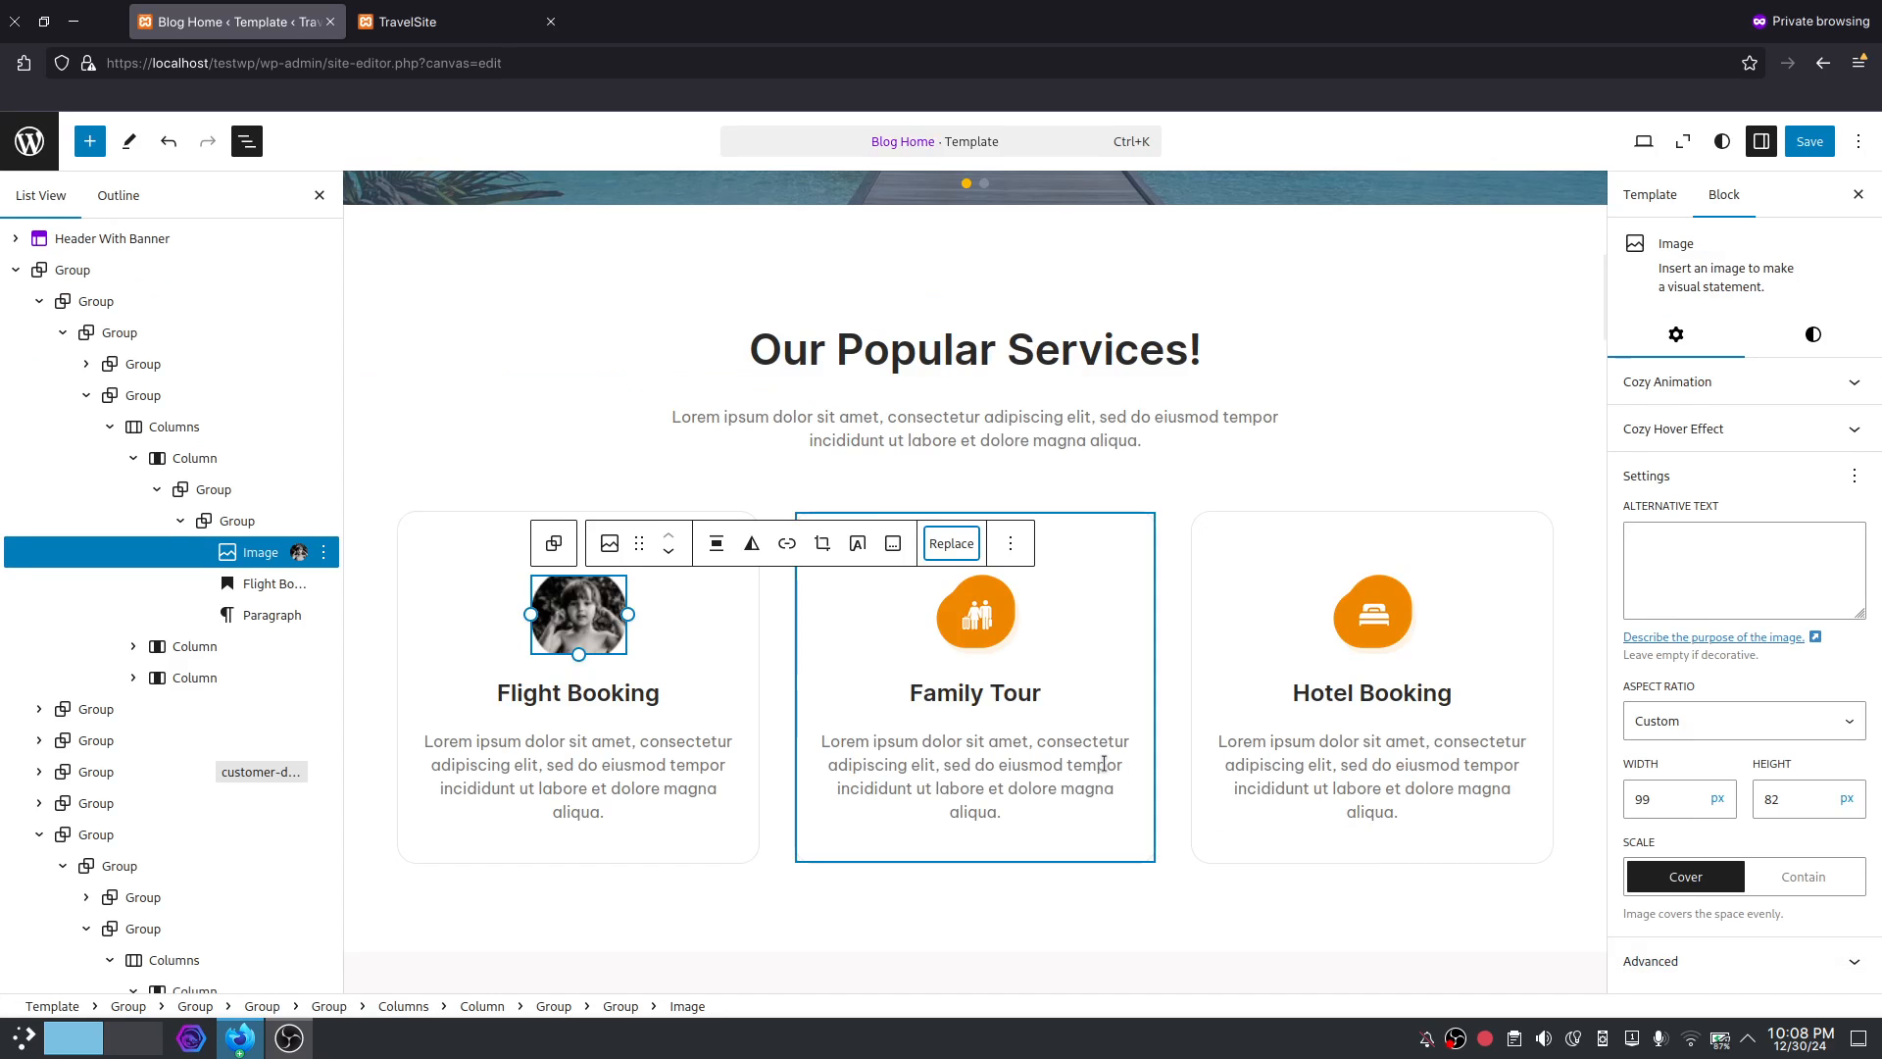
Replace the Family Tour icon with the round cat picture from the Media Library.
{"action": "left_click", "coordinate": [976, 616]}
{"action": "left_click", "coordinate": [1349, 546]}
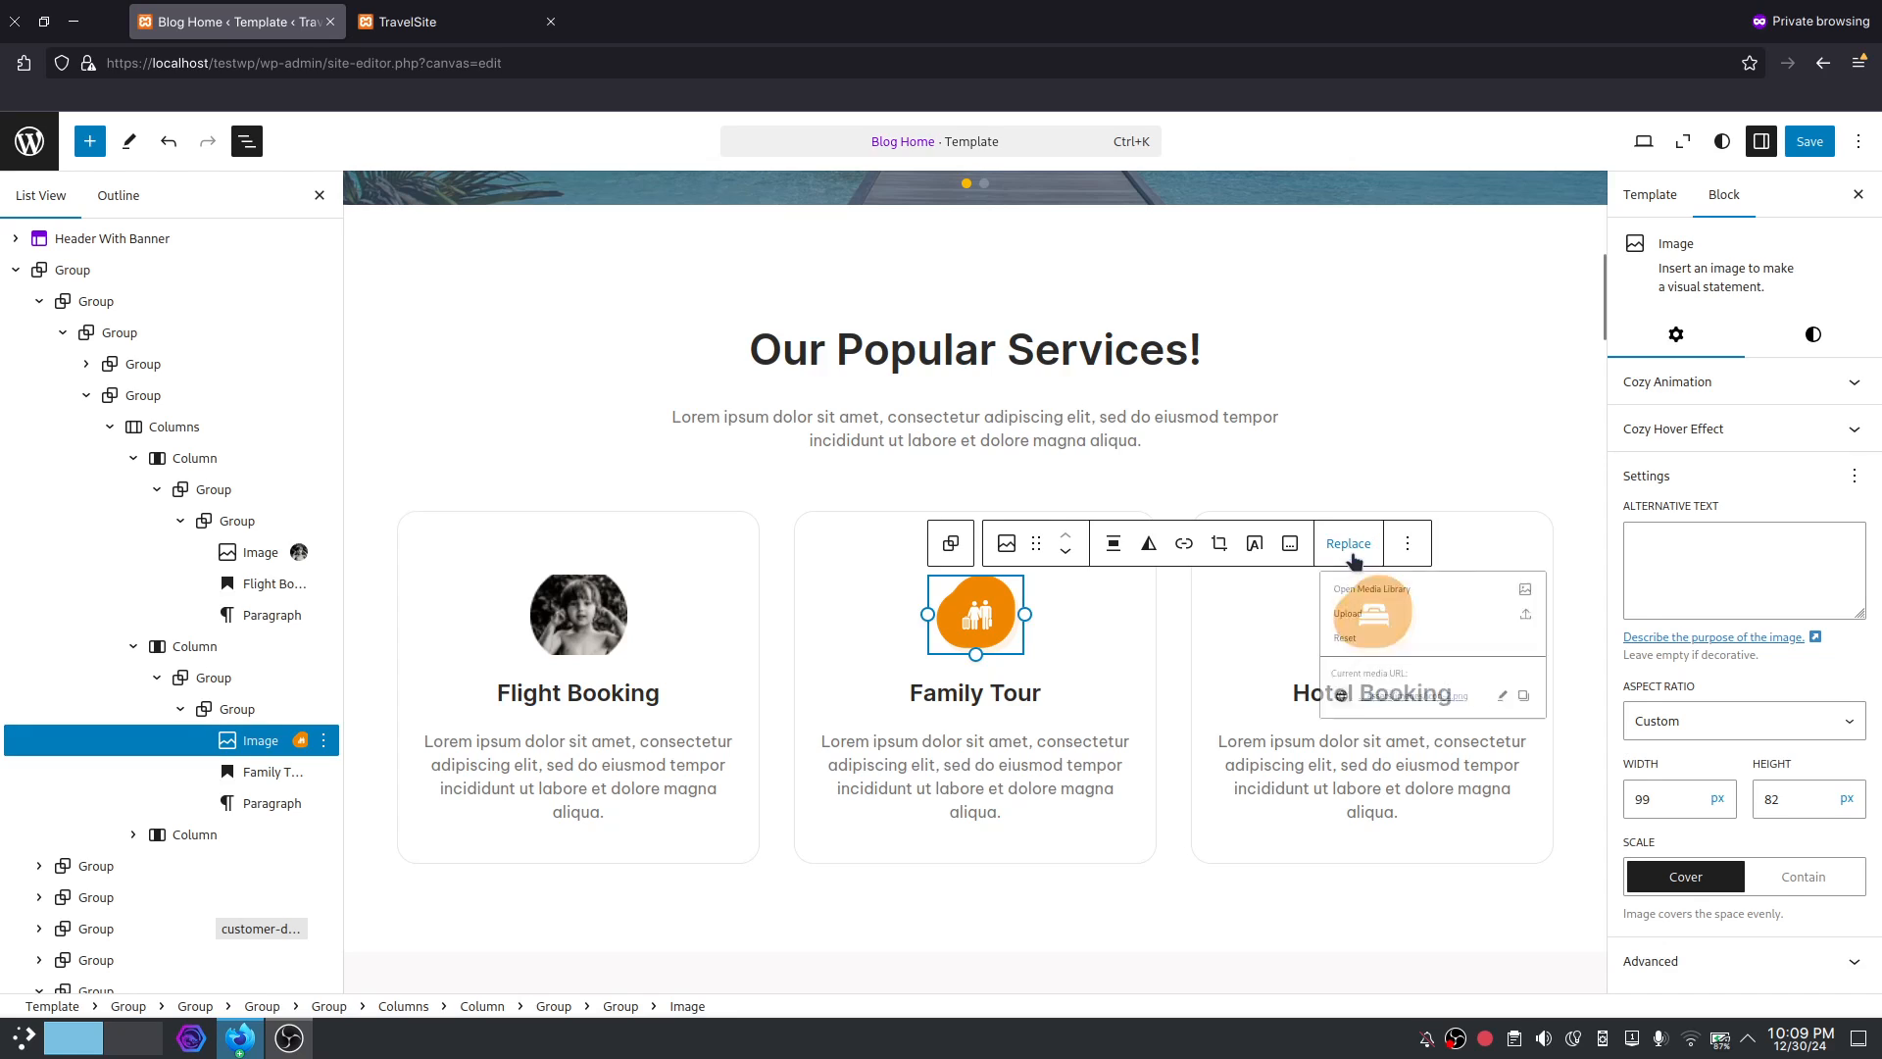
{"action": "left_click", "coordinate": [1593, 606]}
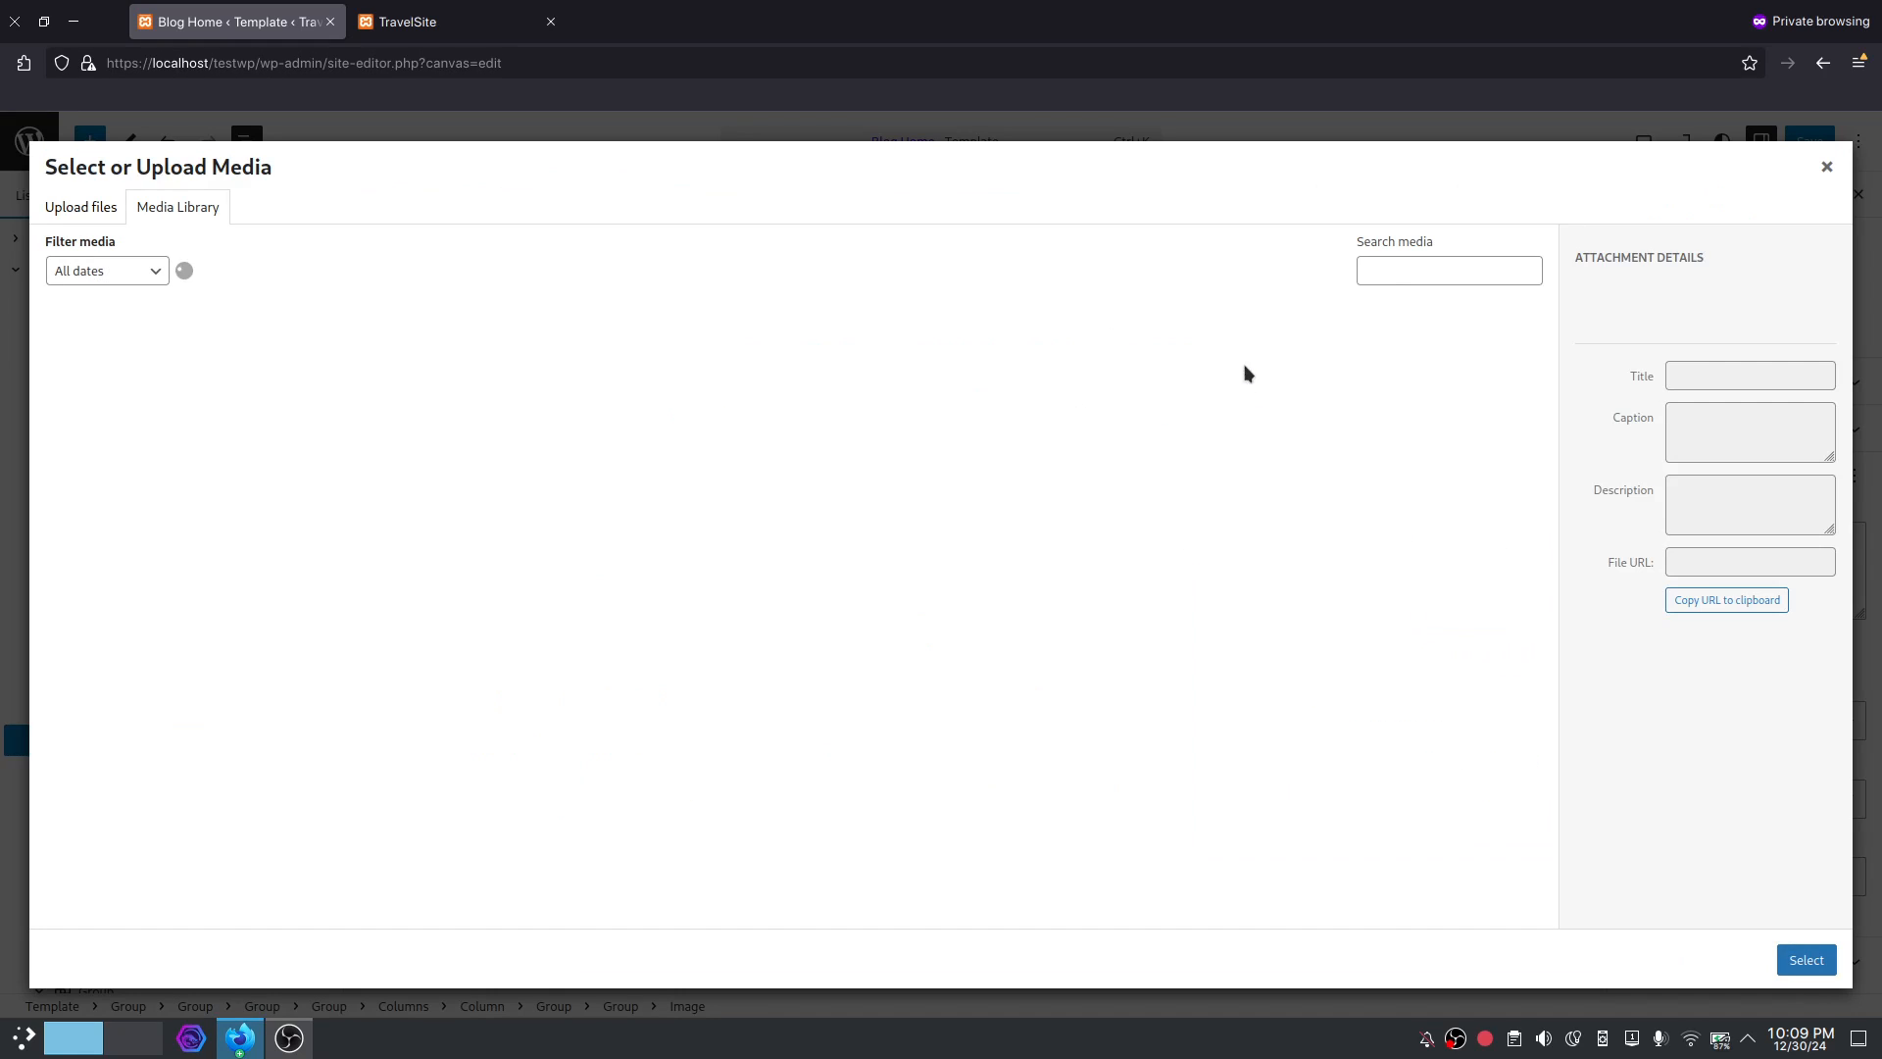
{"action": "left_click", "coordinate": [1045, 372]}
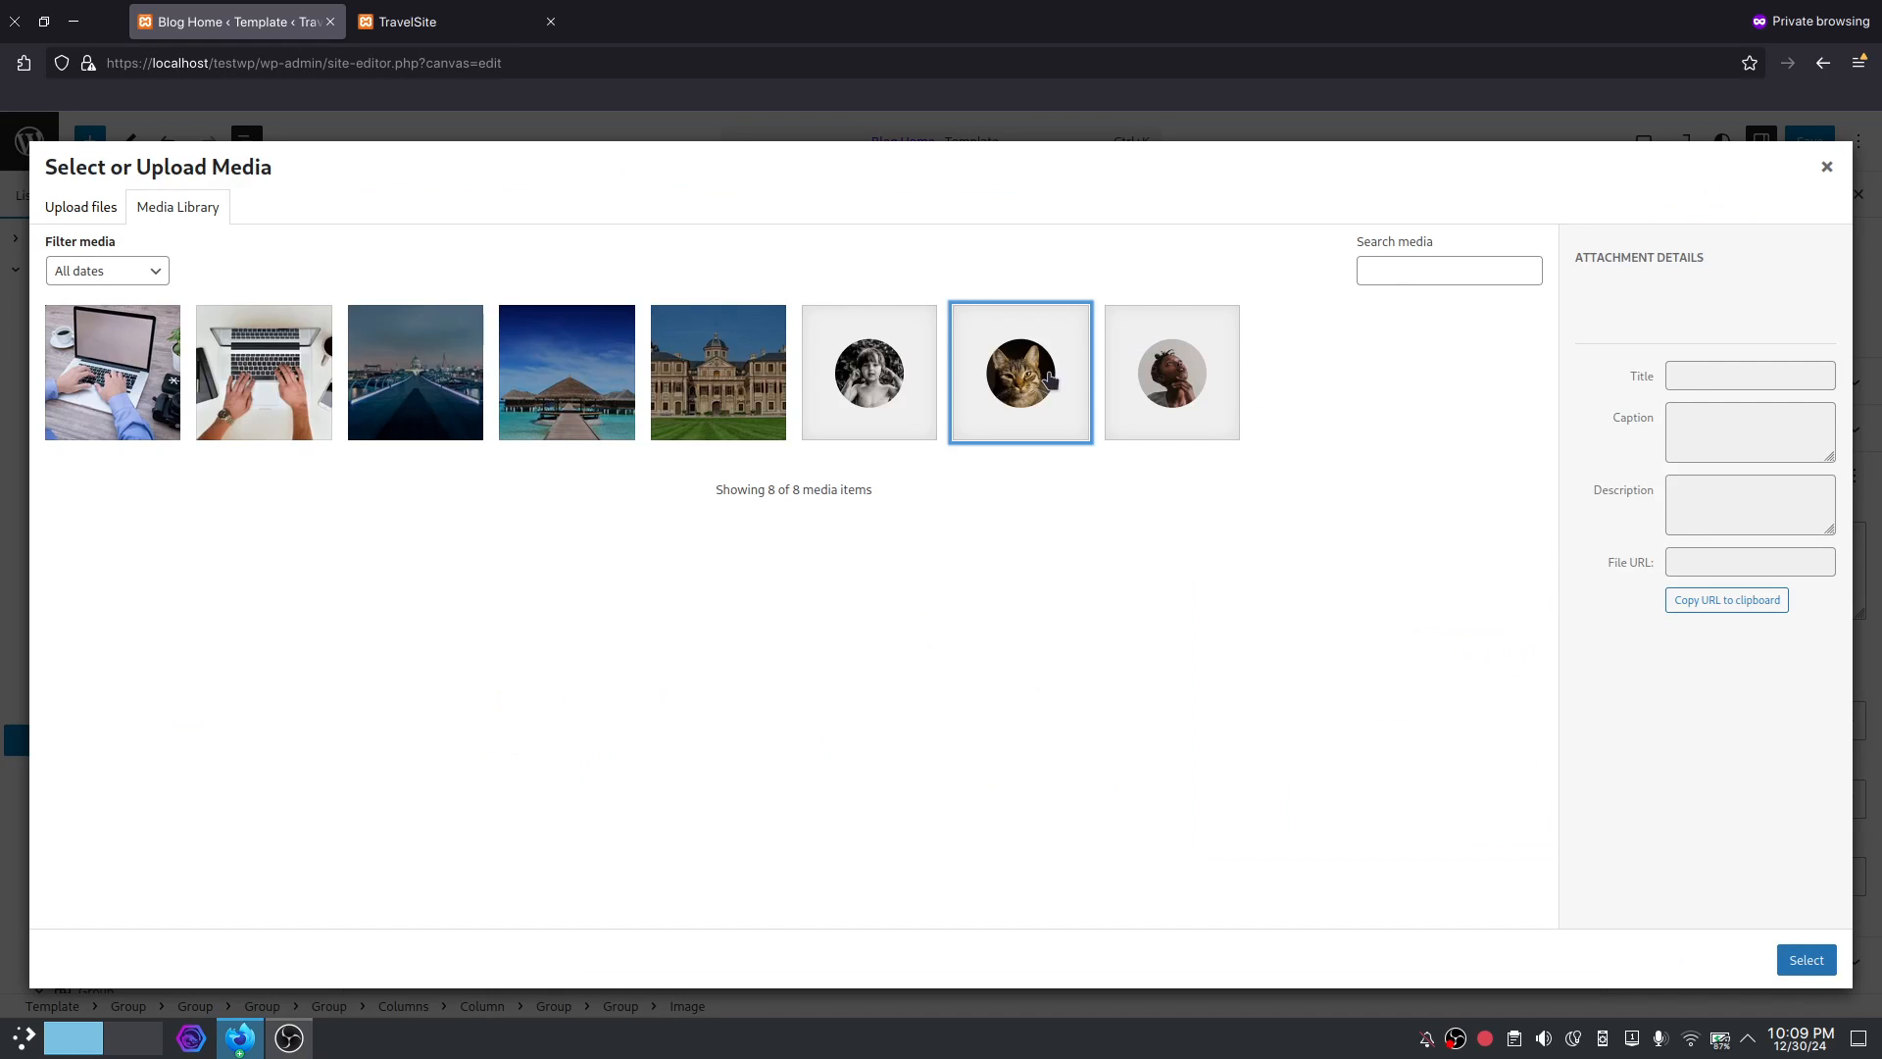
{"action": "left_click", "coordinate": [1806, 956]}
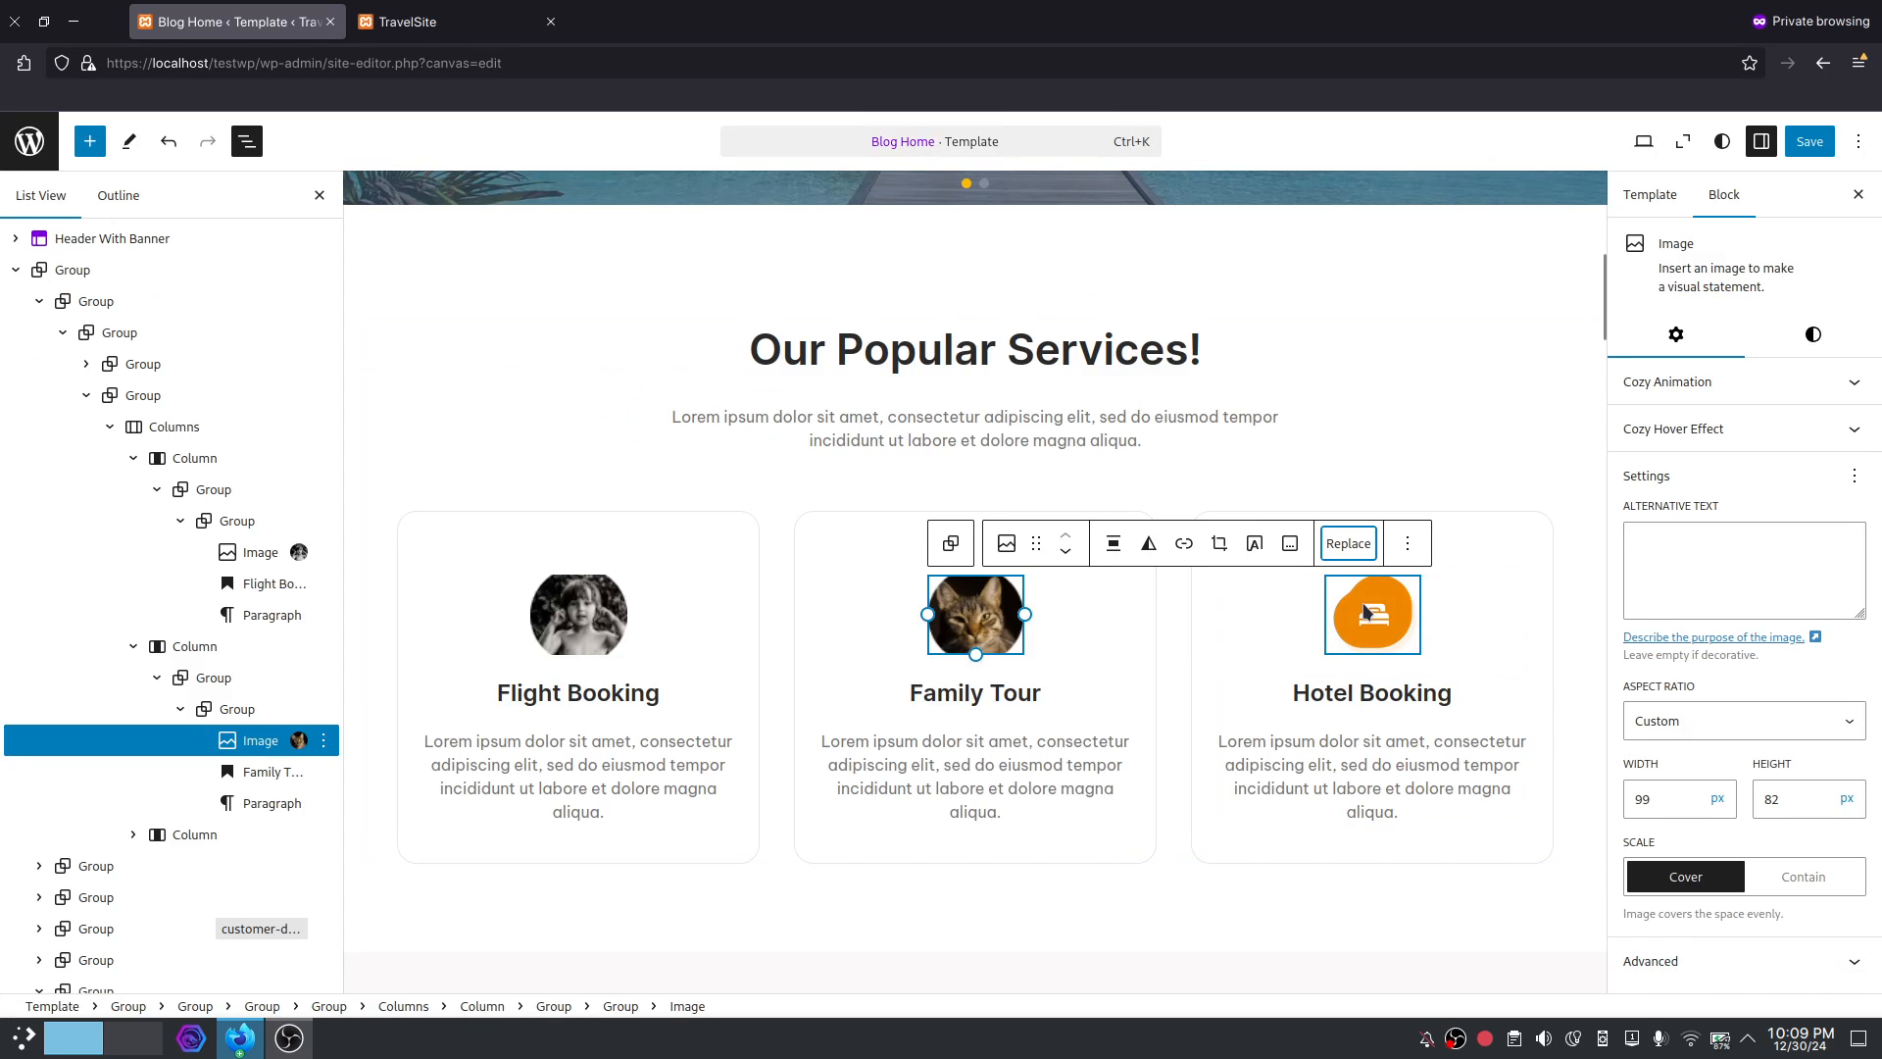
Replace the Hotel Booking icon with the round portrait of the person looking upward from the Media Library.
{"action": "left_click", "coordinate": [1366, 610]}
{"action": "left_click", "coordinate": [1525, 545]}
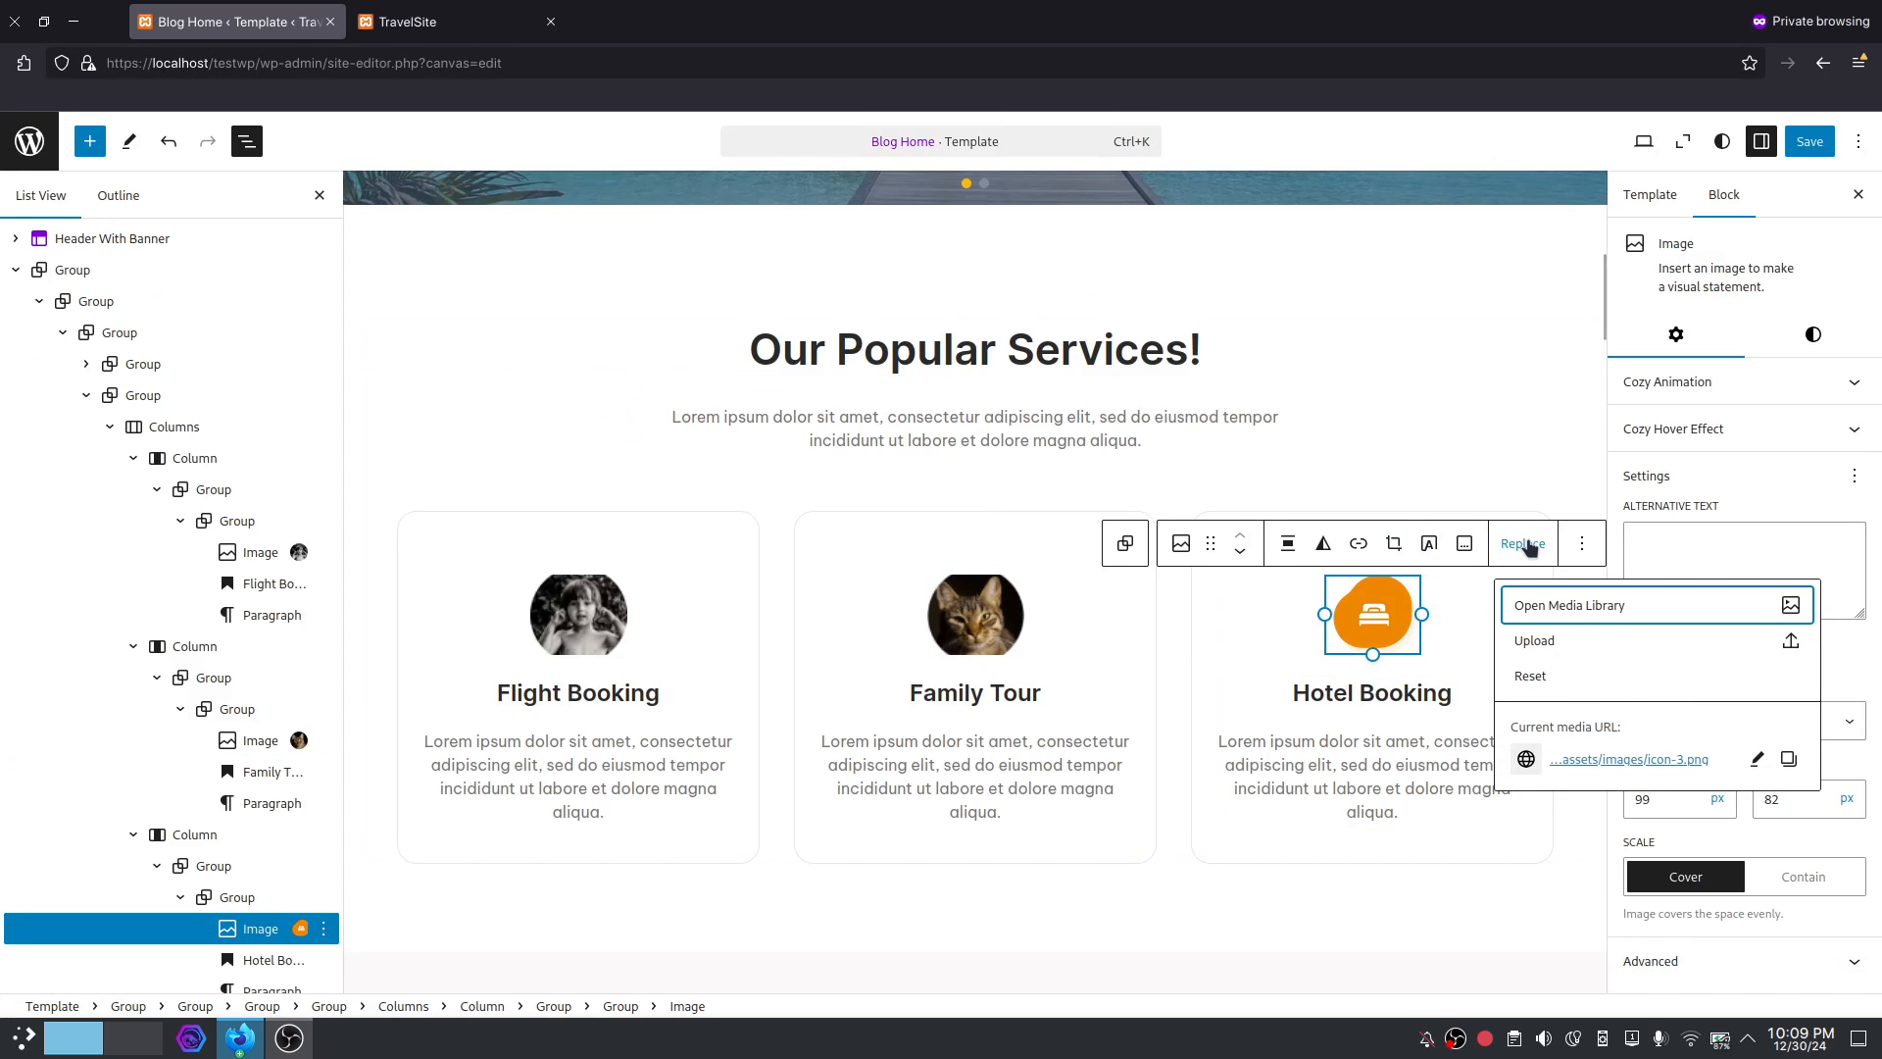
{"action": "left_click", "coordinate": [1571, 607]}
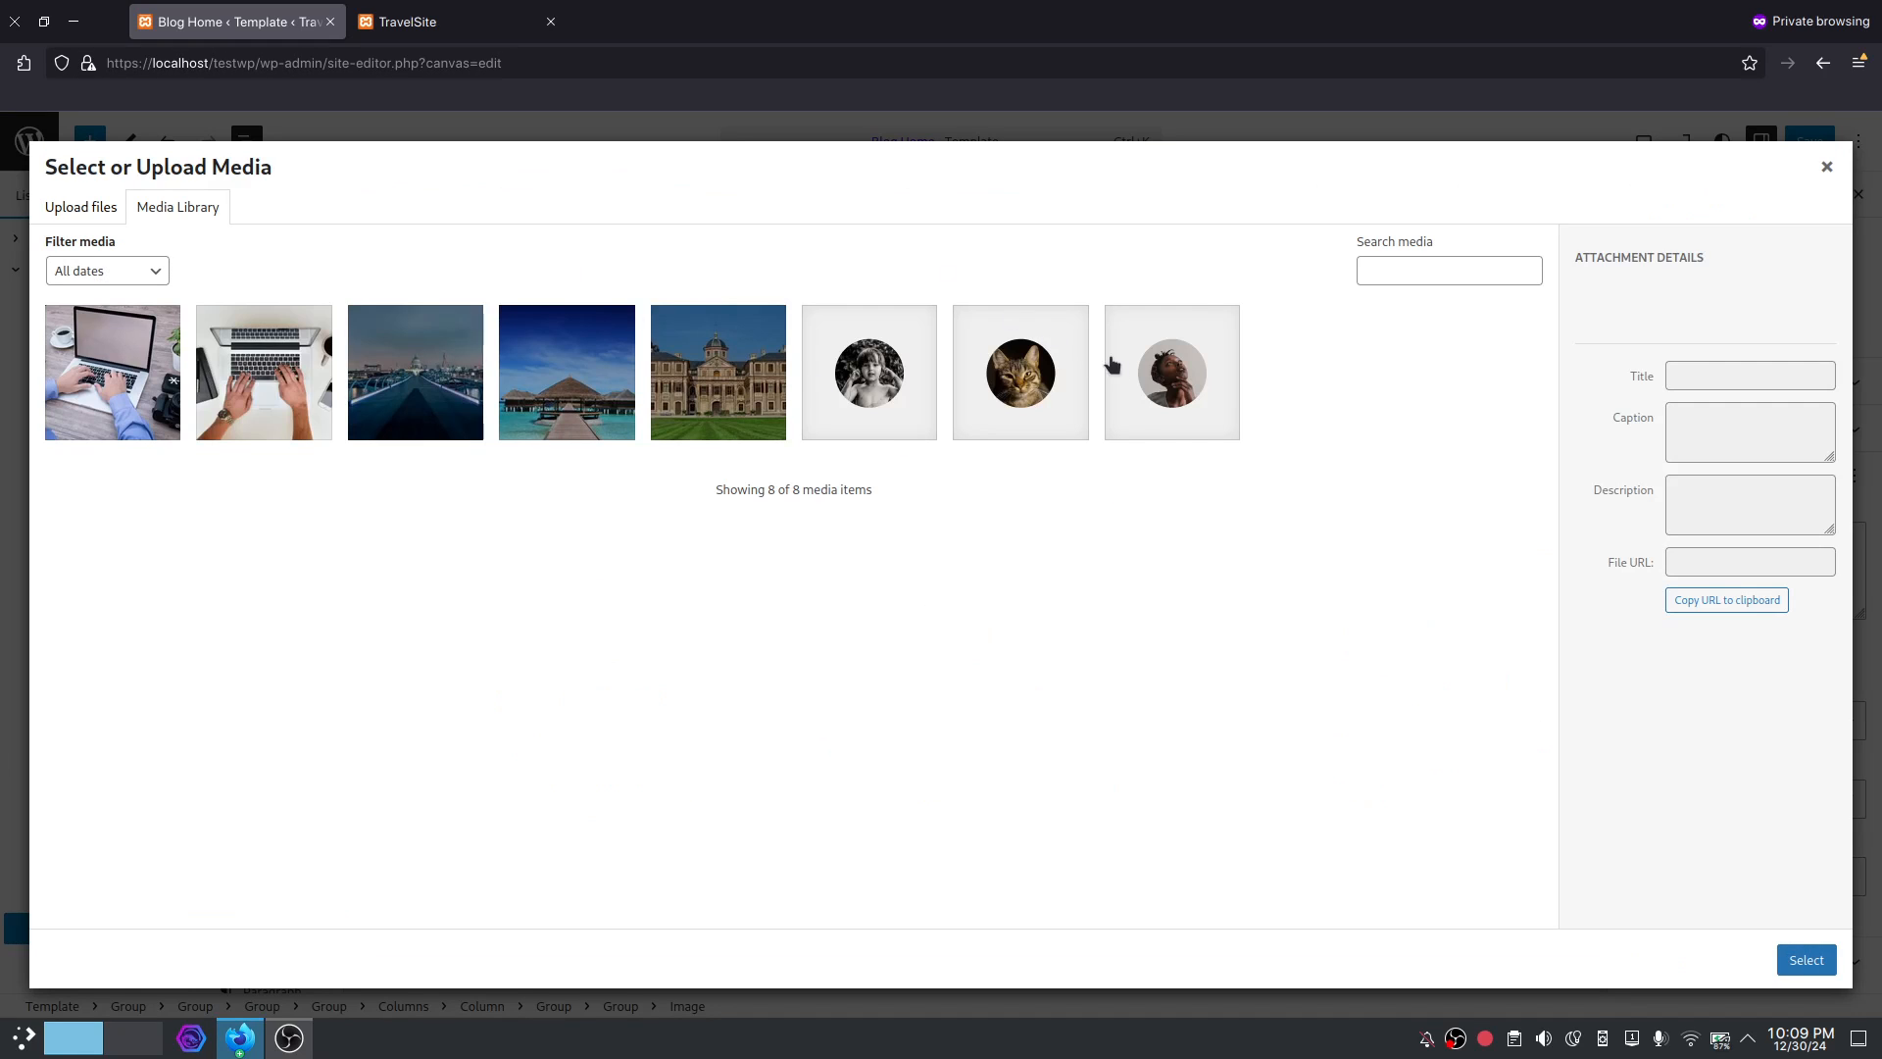
{"action": "left_click", "coordinate": [1118, 362]}
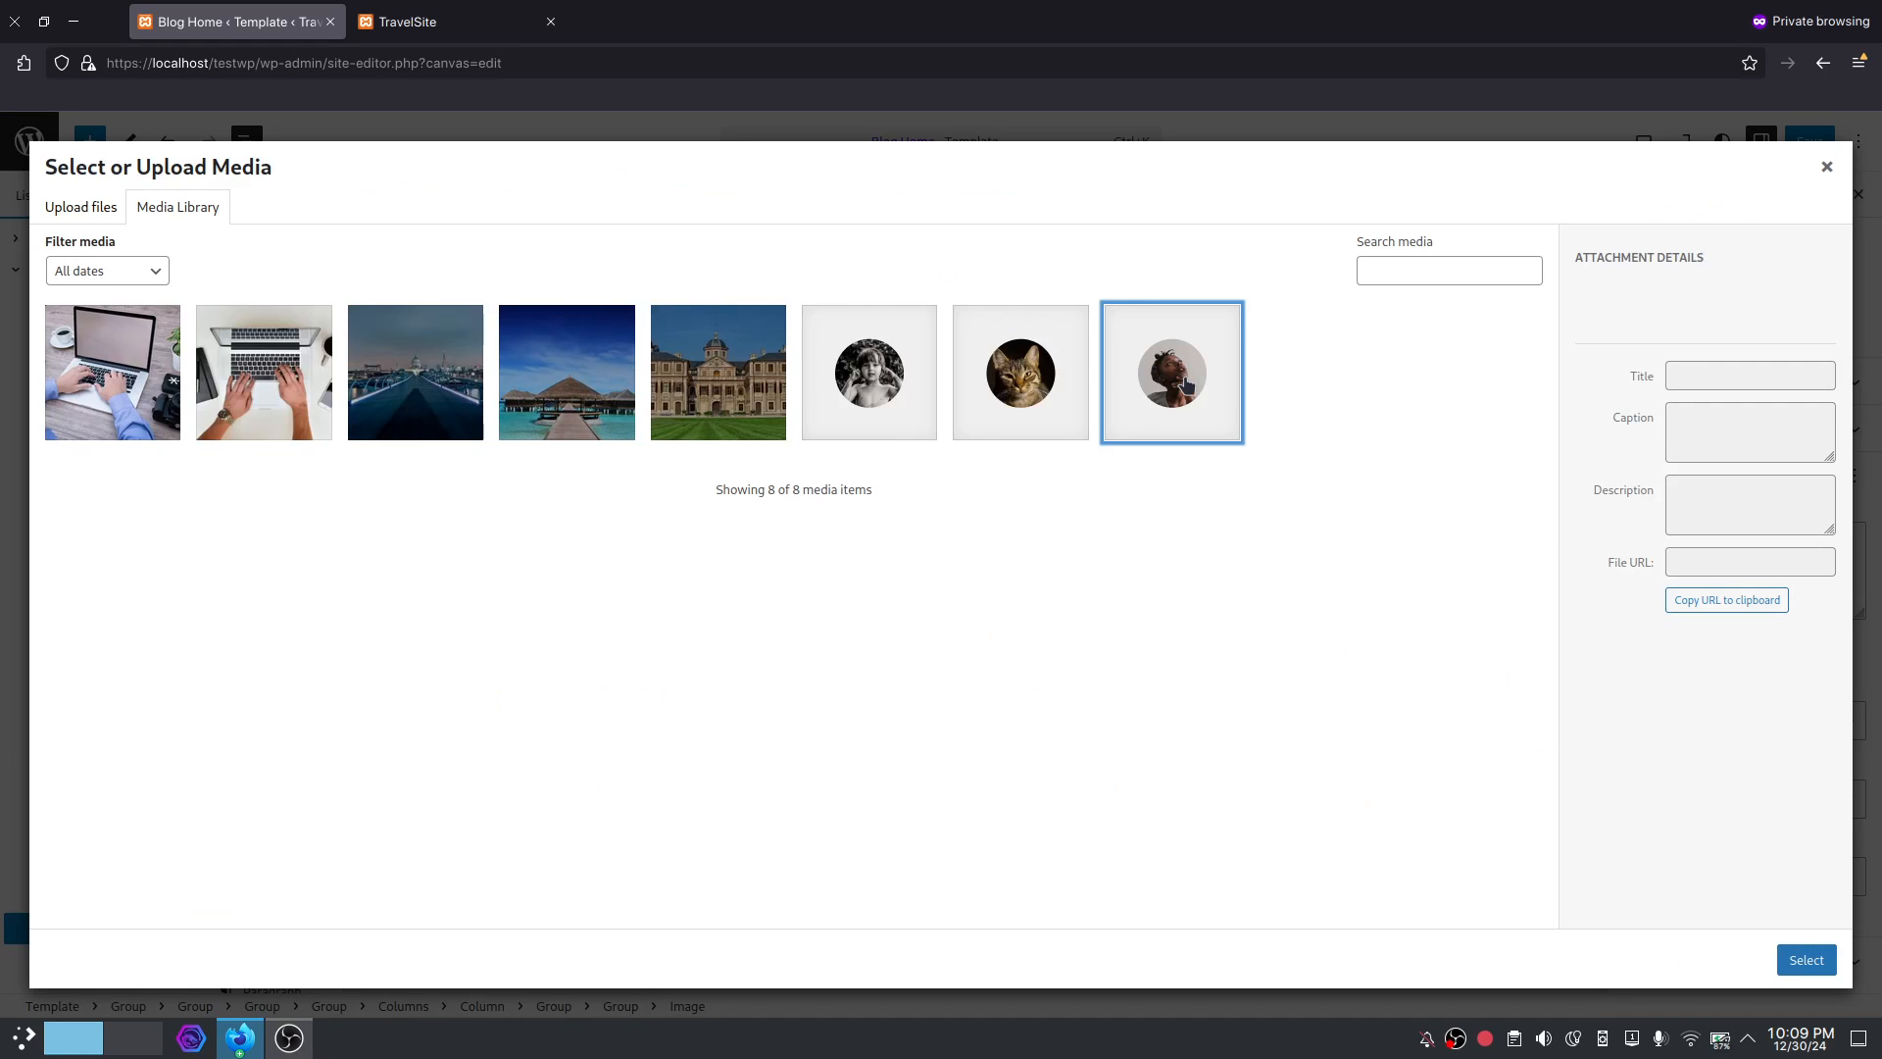
{"action": "left_click", "coordinate": [1806, 959]}
{"action": "scroll", "coordinate": [1235, 406], "scroll_direction": "down", "scroll_amount": 1}
{"action": "scroll", "coordinate": [859, 431], "scroll_direction": "up", "scroll_amount": 1}
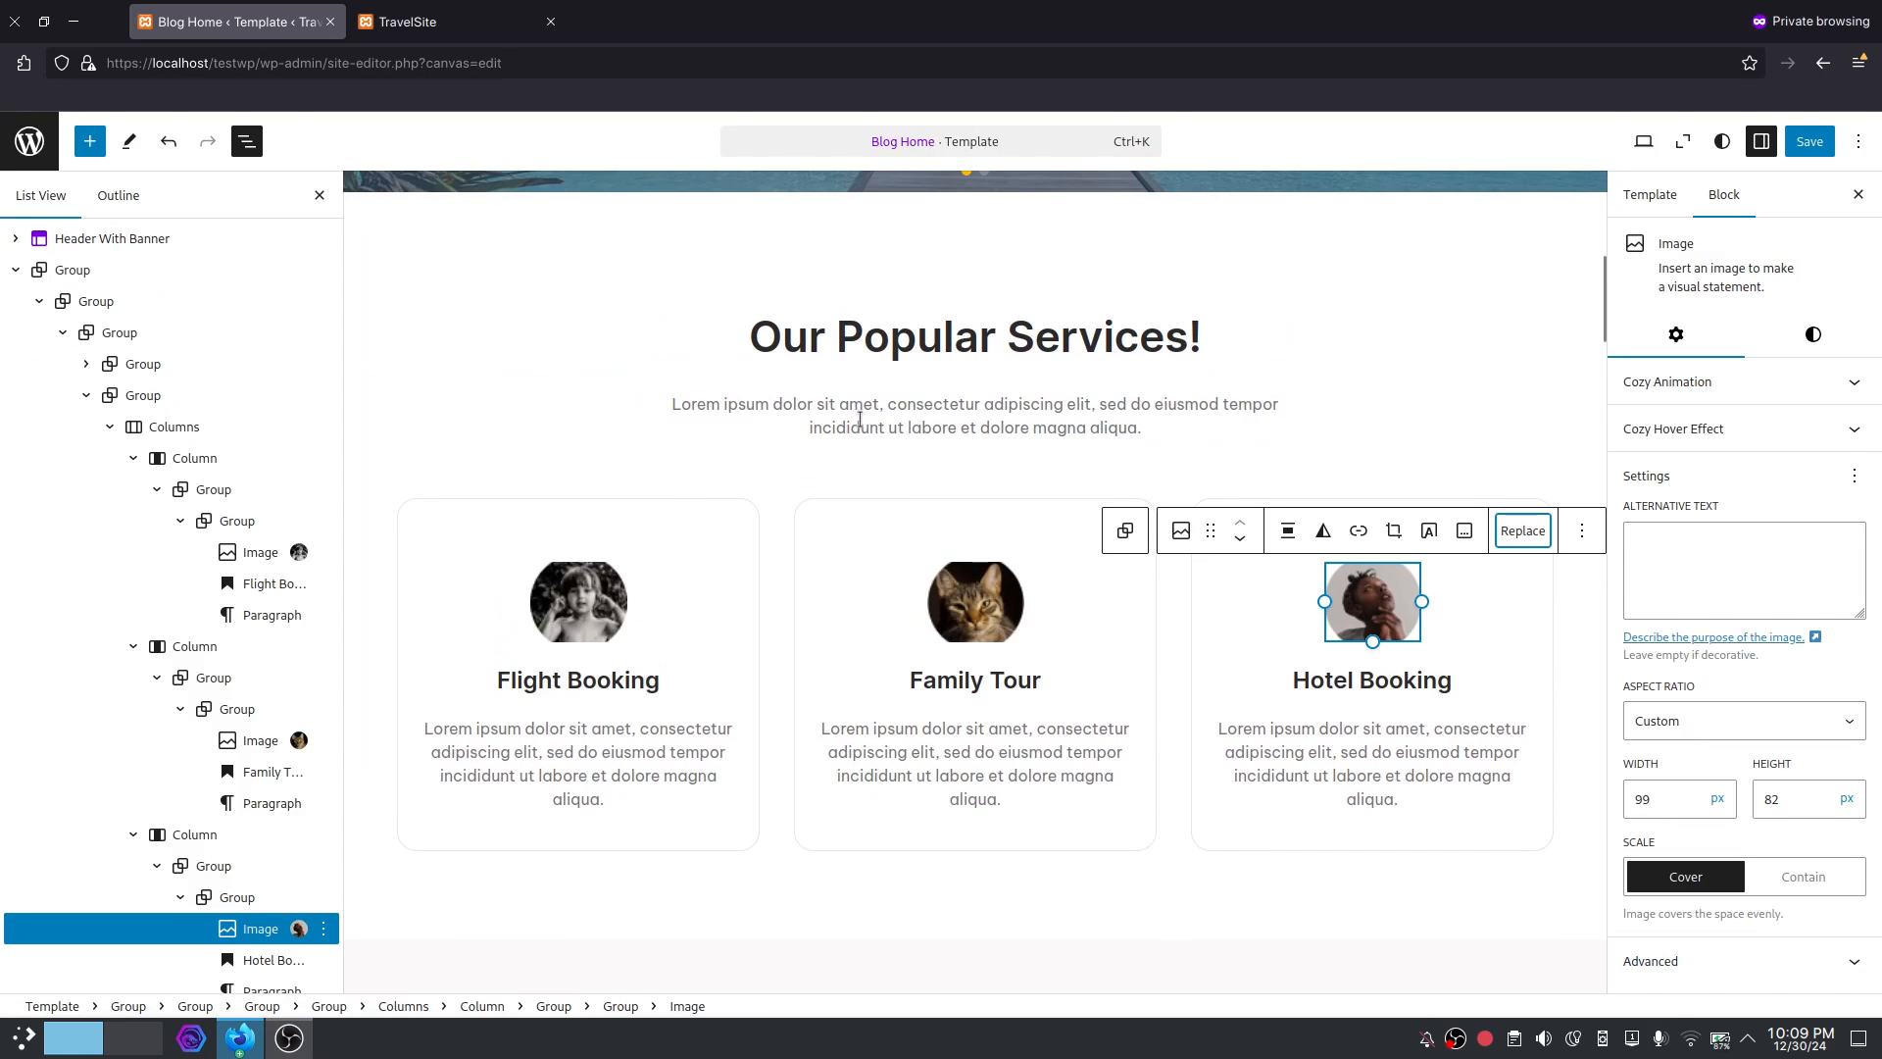
Change the "Flight Booking" heading under the child portrait to "Example Section One".
{"action": "left_click", "coordinate": [576, 589]}
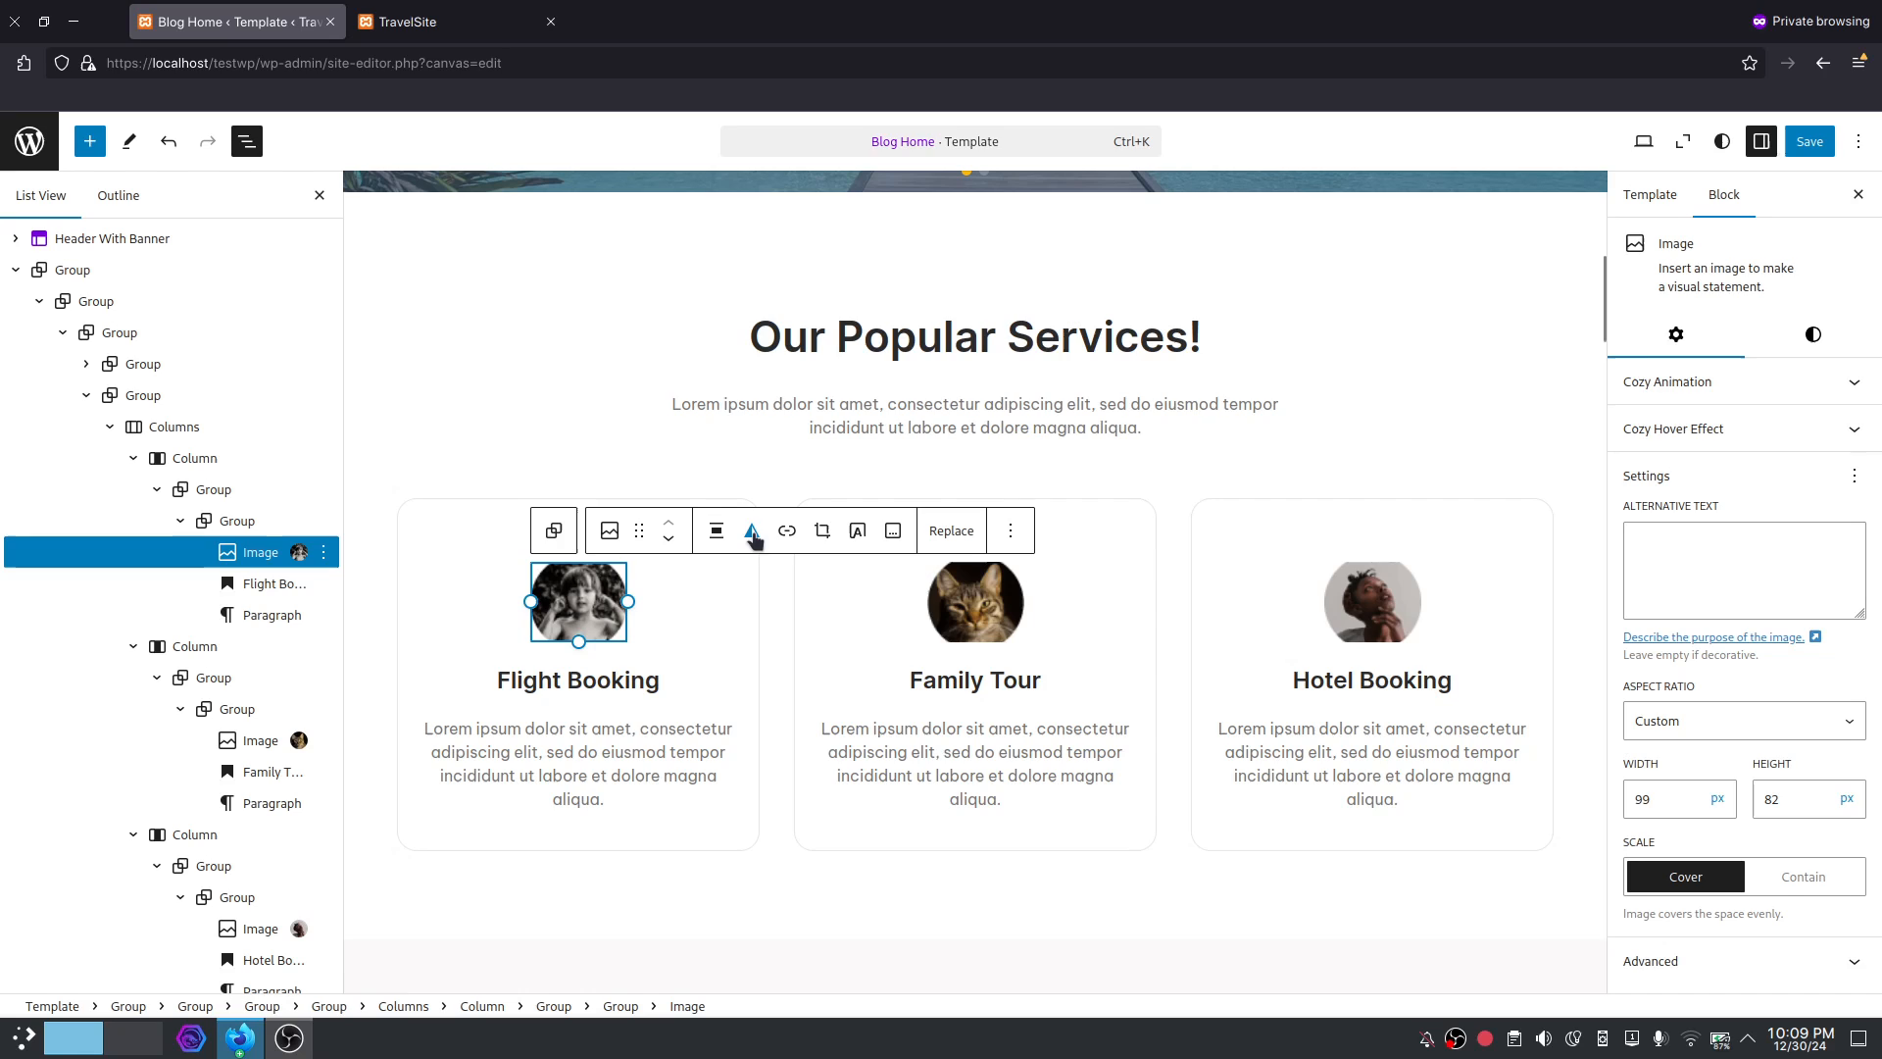
{"action": "left_click", "coordinate": [787, 532]}
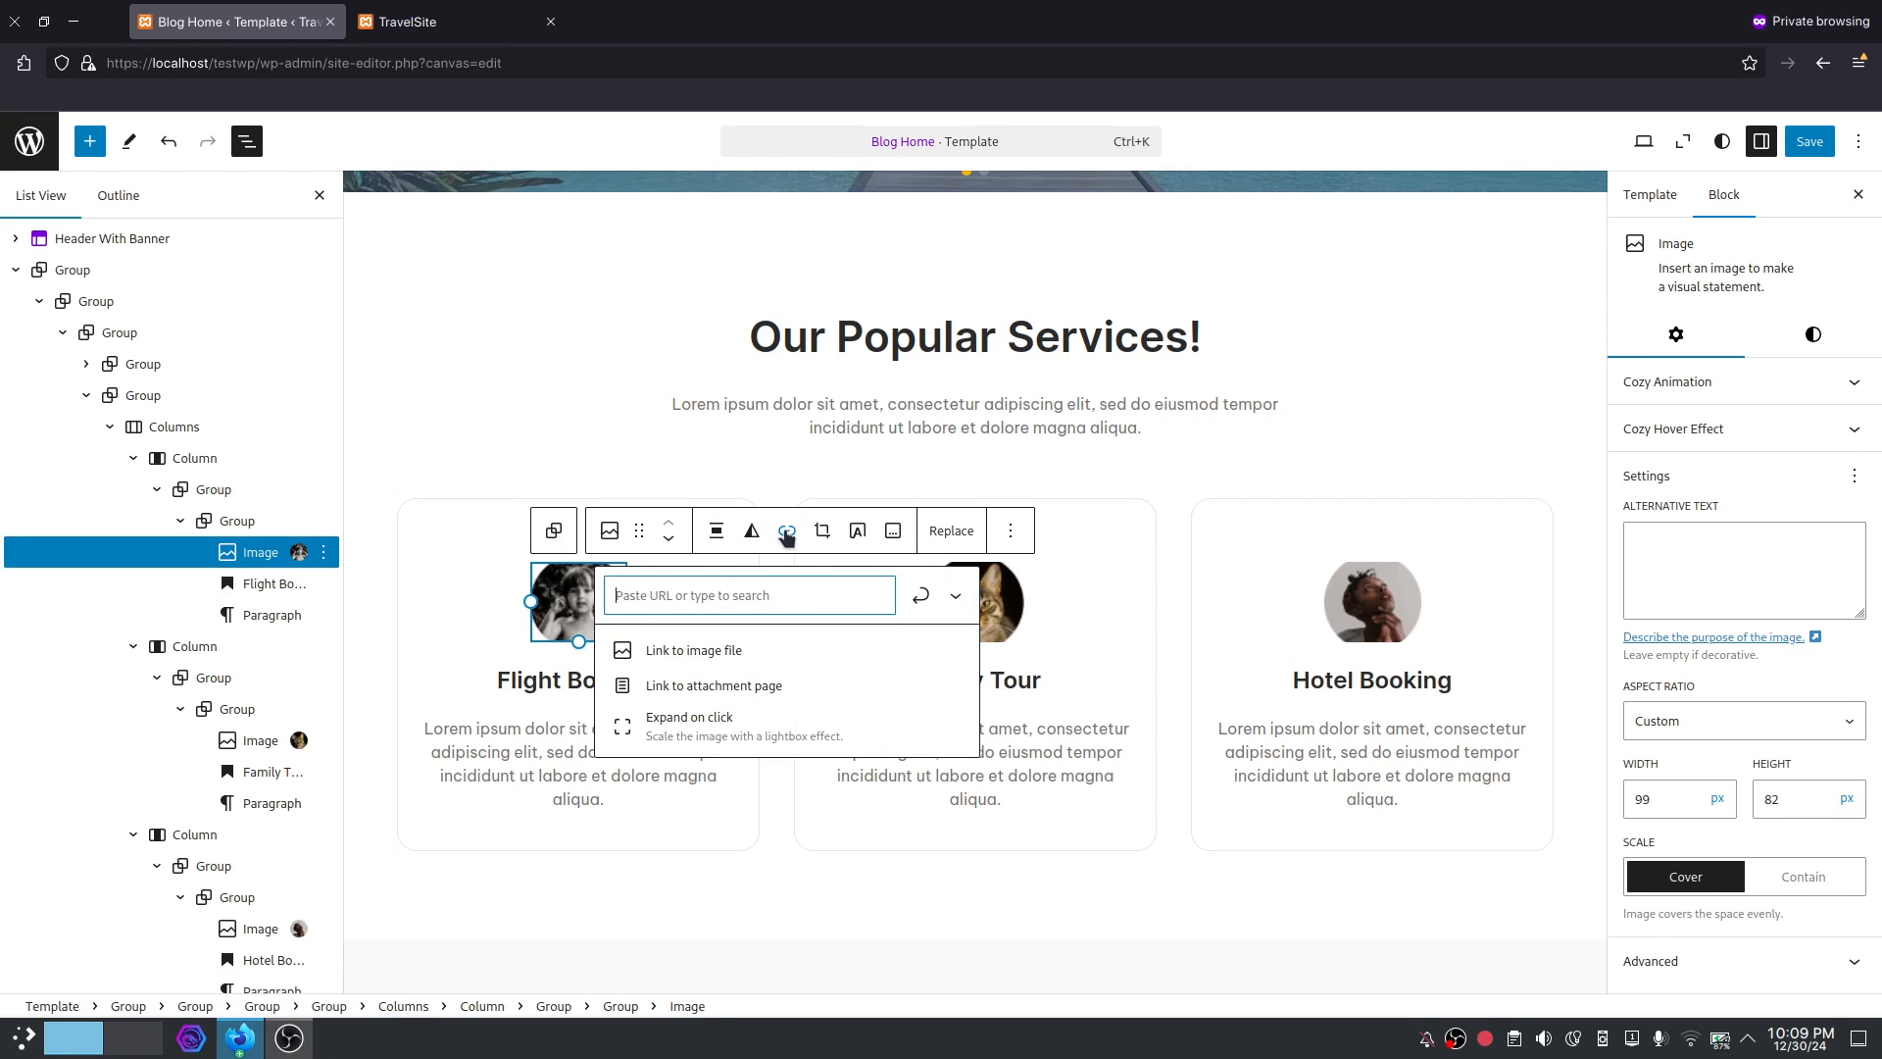
{"action": "left_click", "coordinate": [584, 681]}
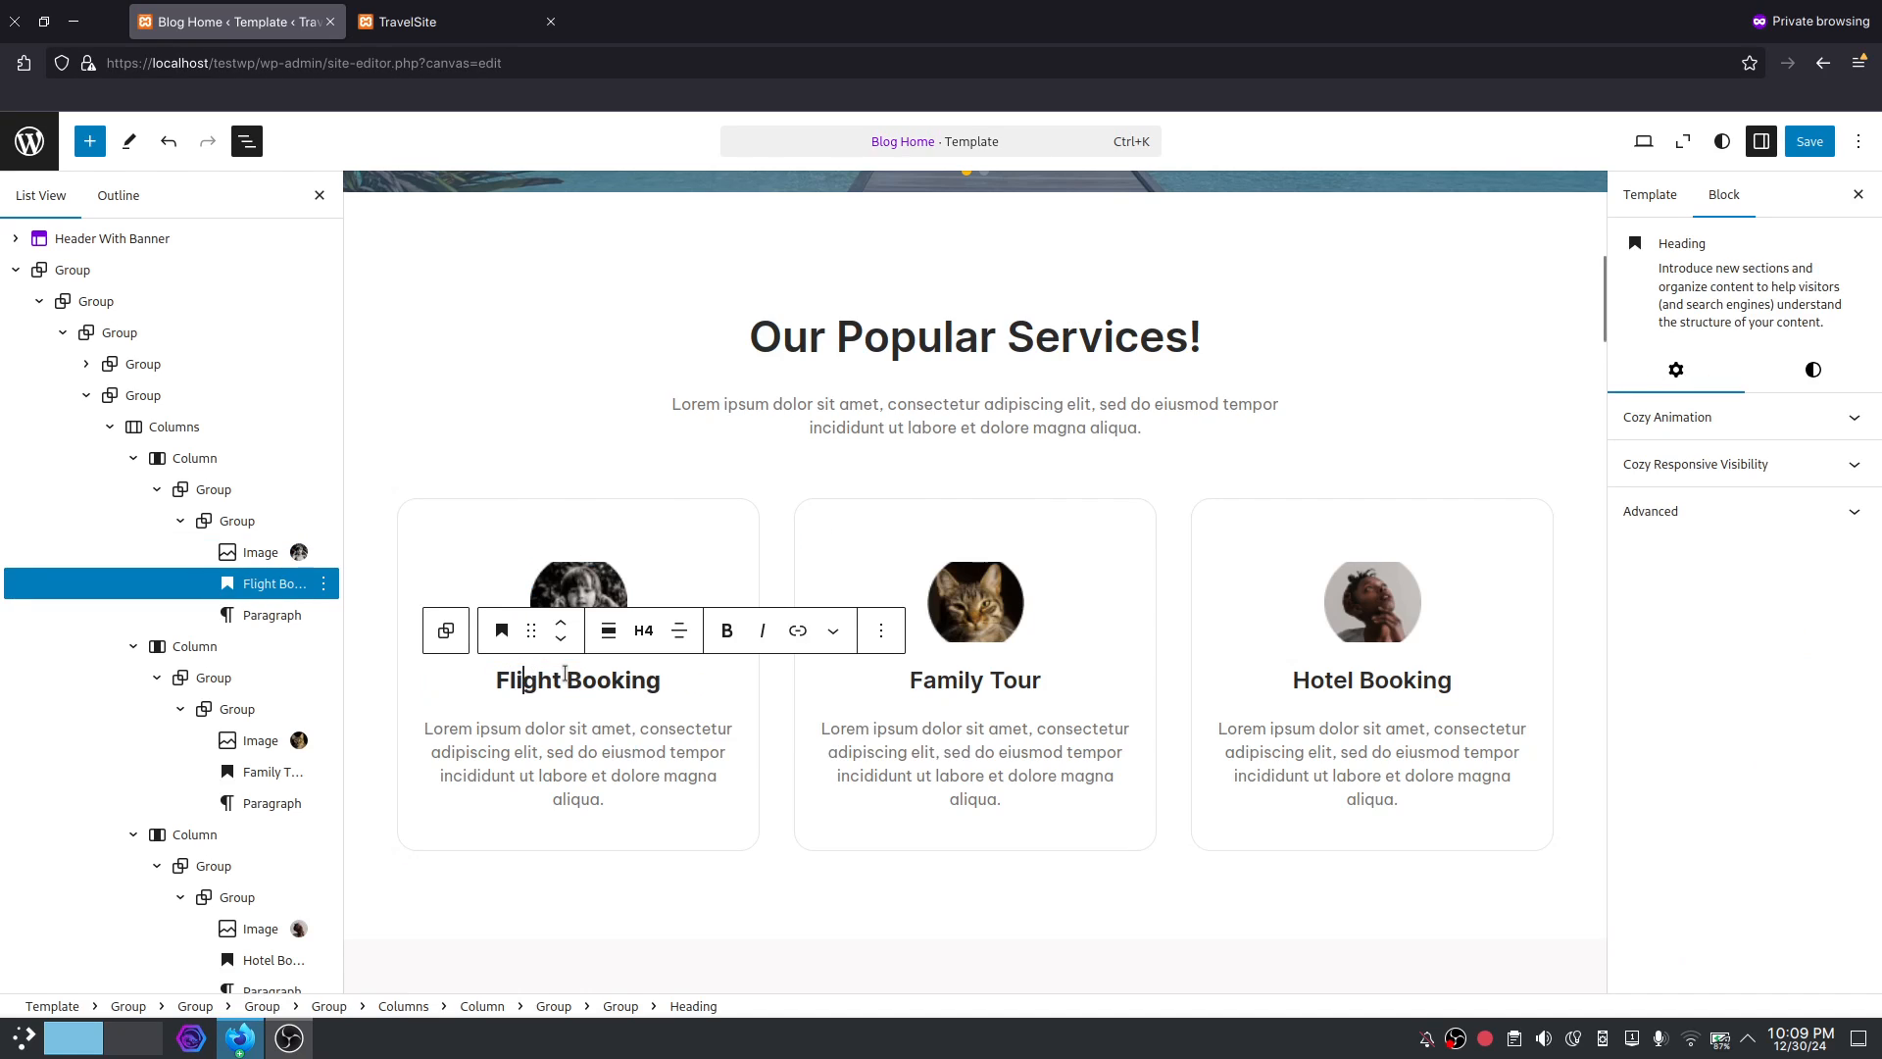
{"action": "triple_click", "coordinate": [630, 683]}
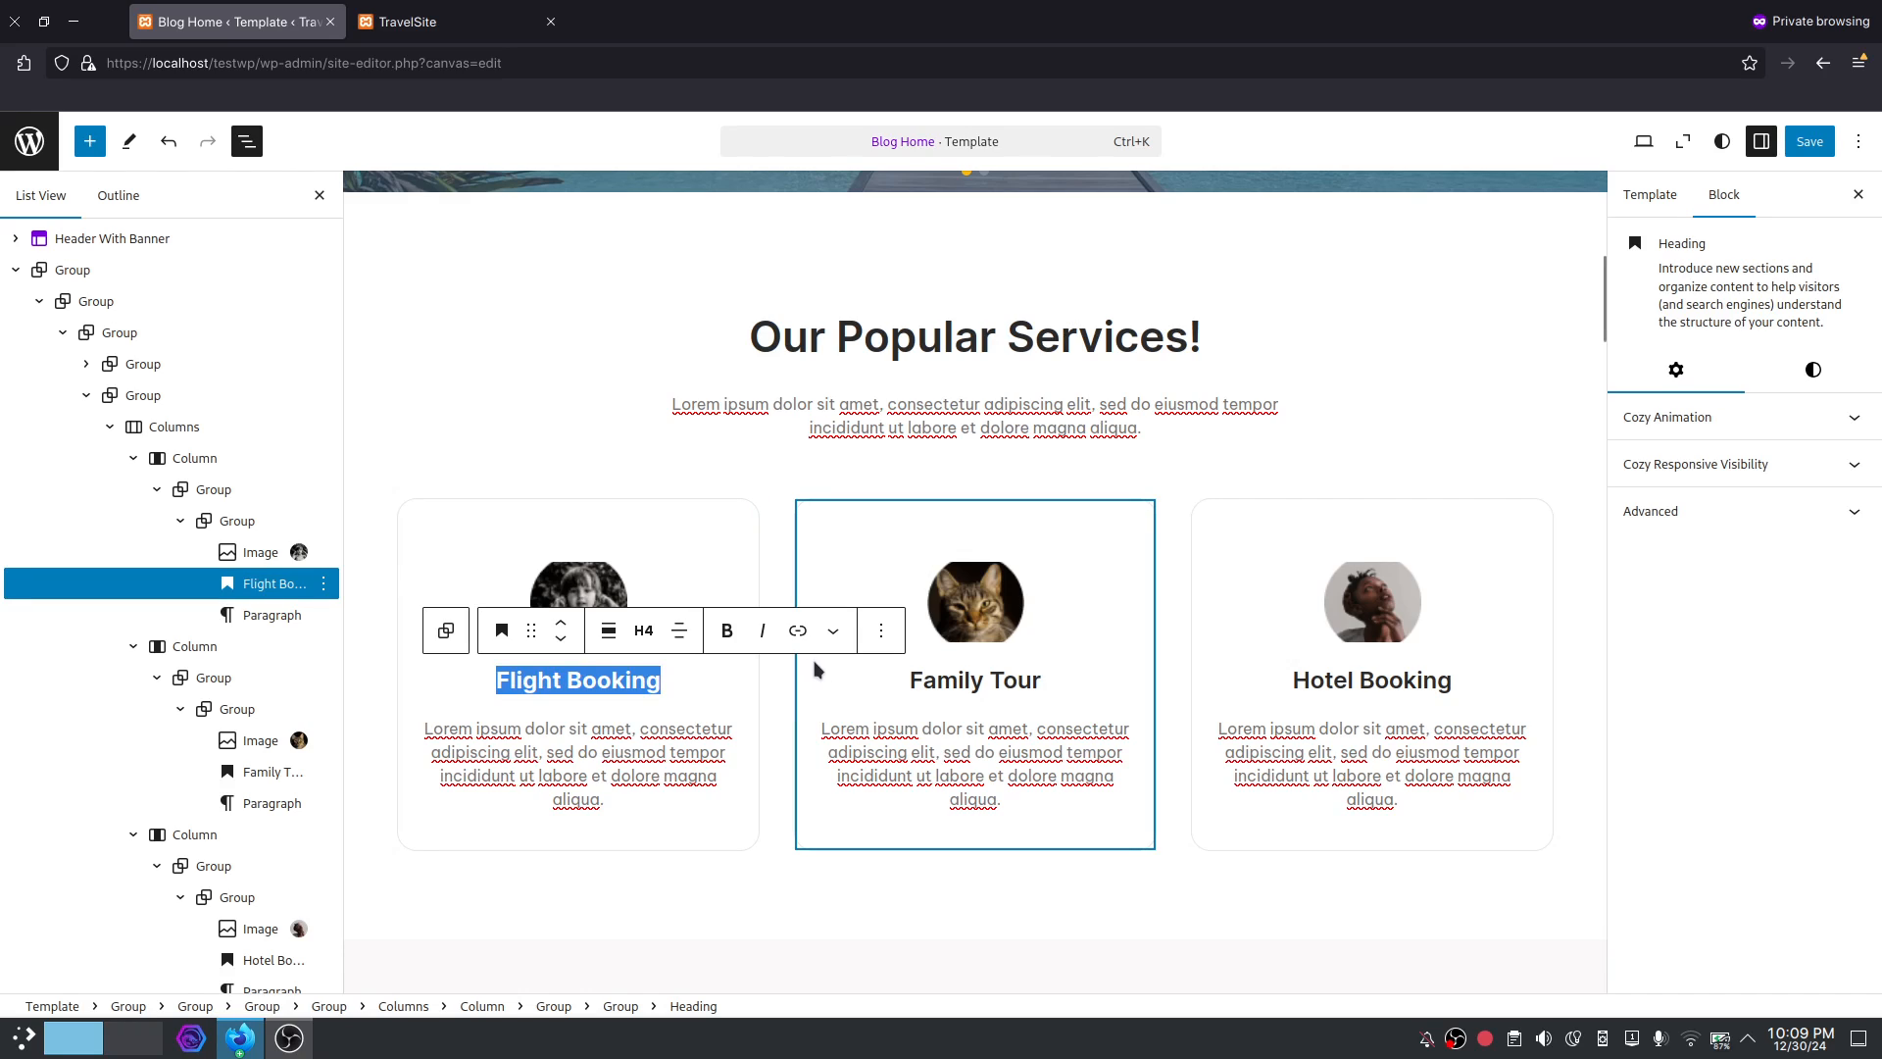
{"action": "type", "text": "Example "}
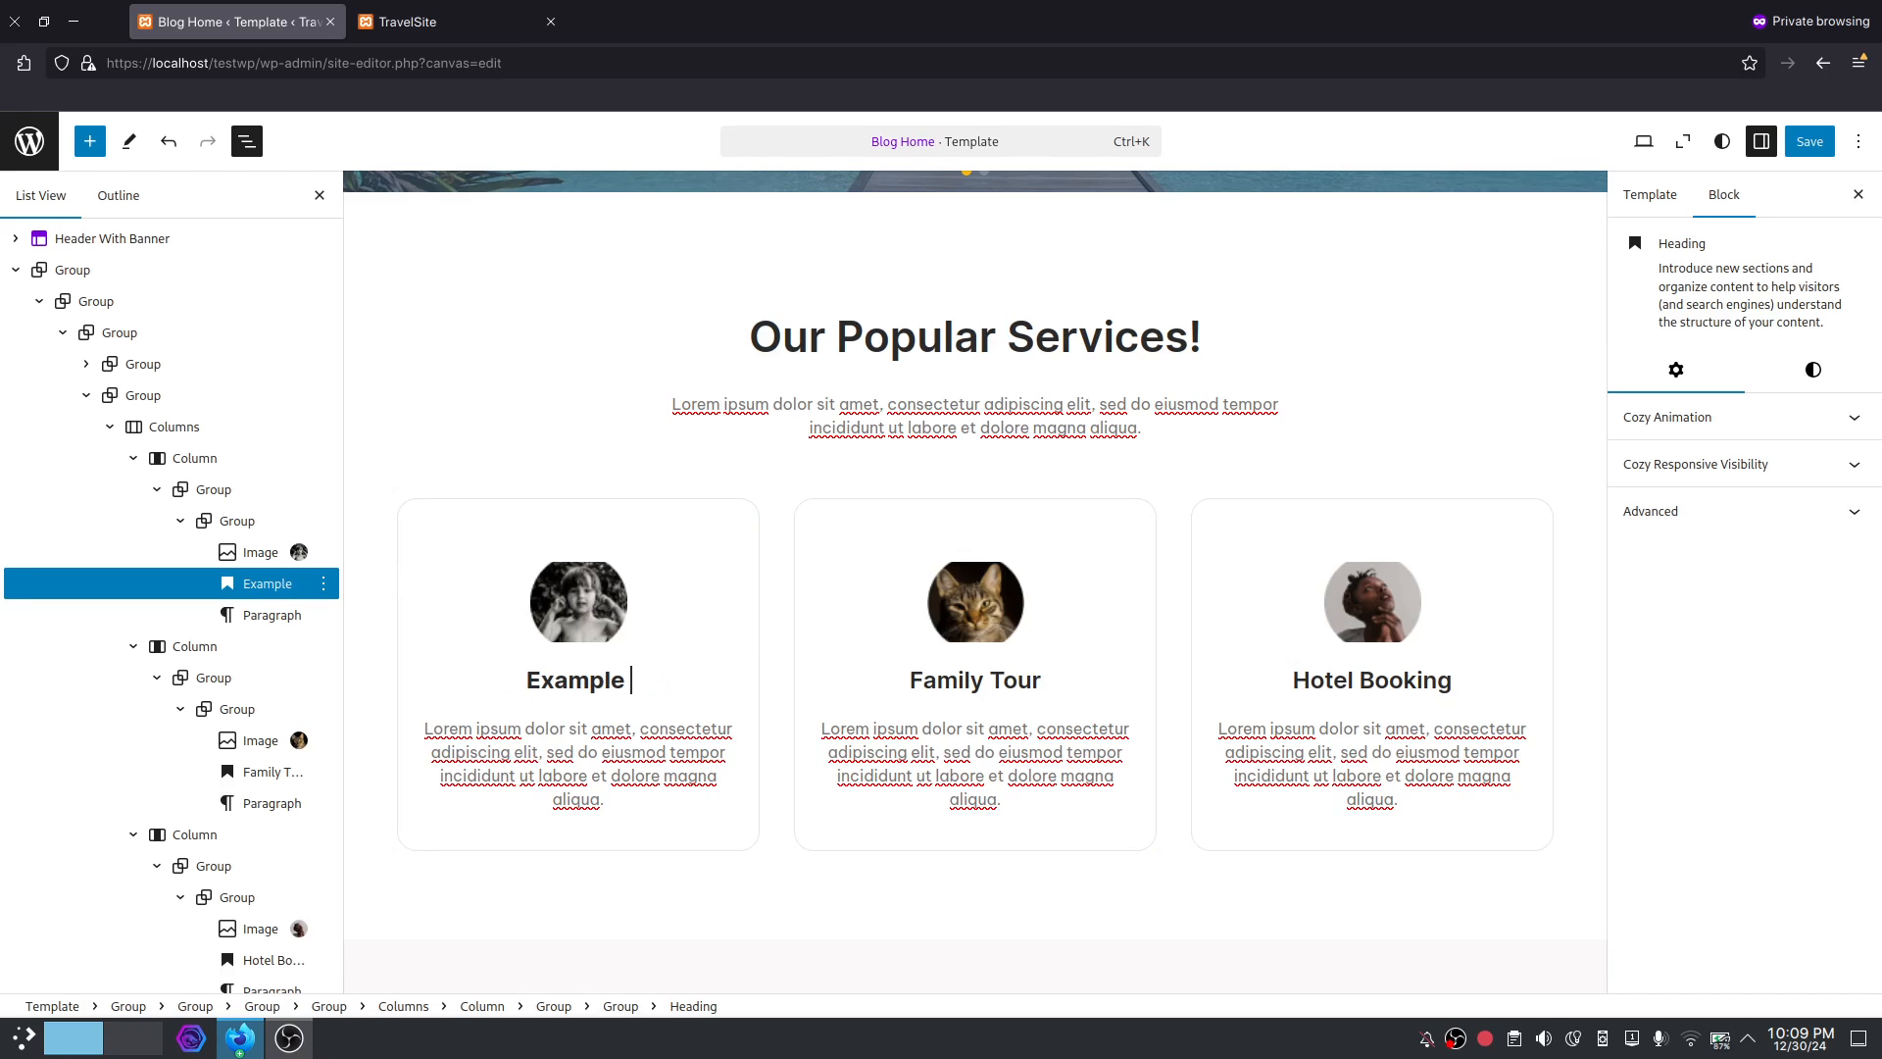
{"action": "type", "text": "Section ON"}
{"action": "key", "text": "BackSpace"}
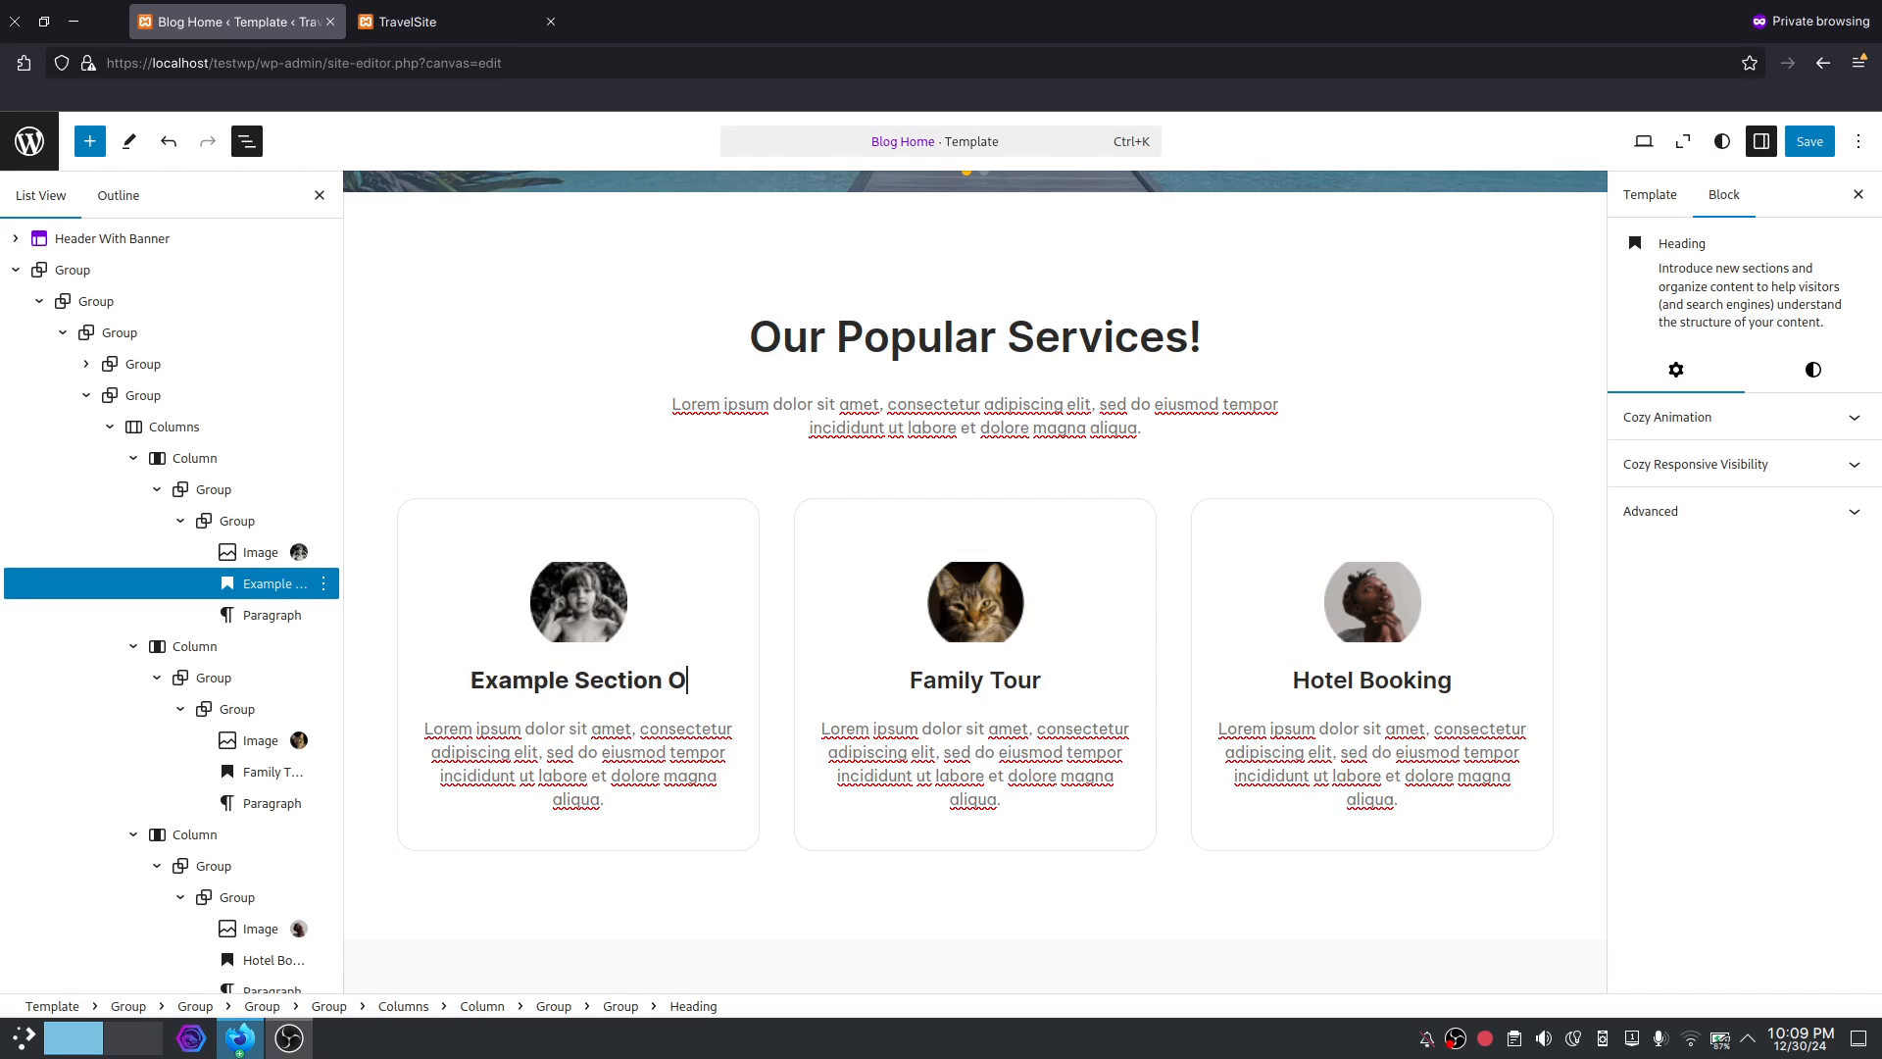
{"action": "type", "text": "ne"}
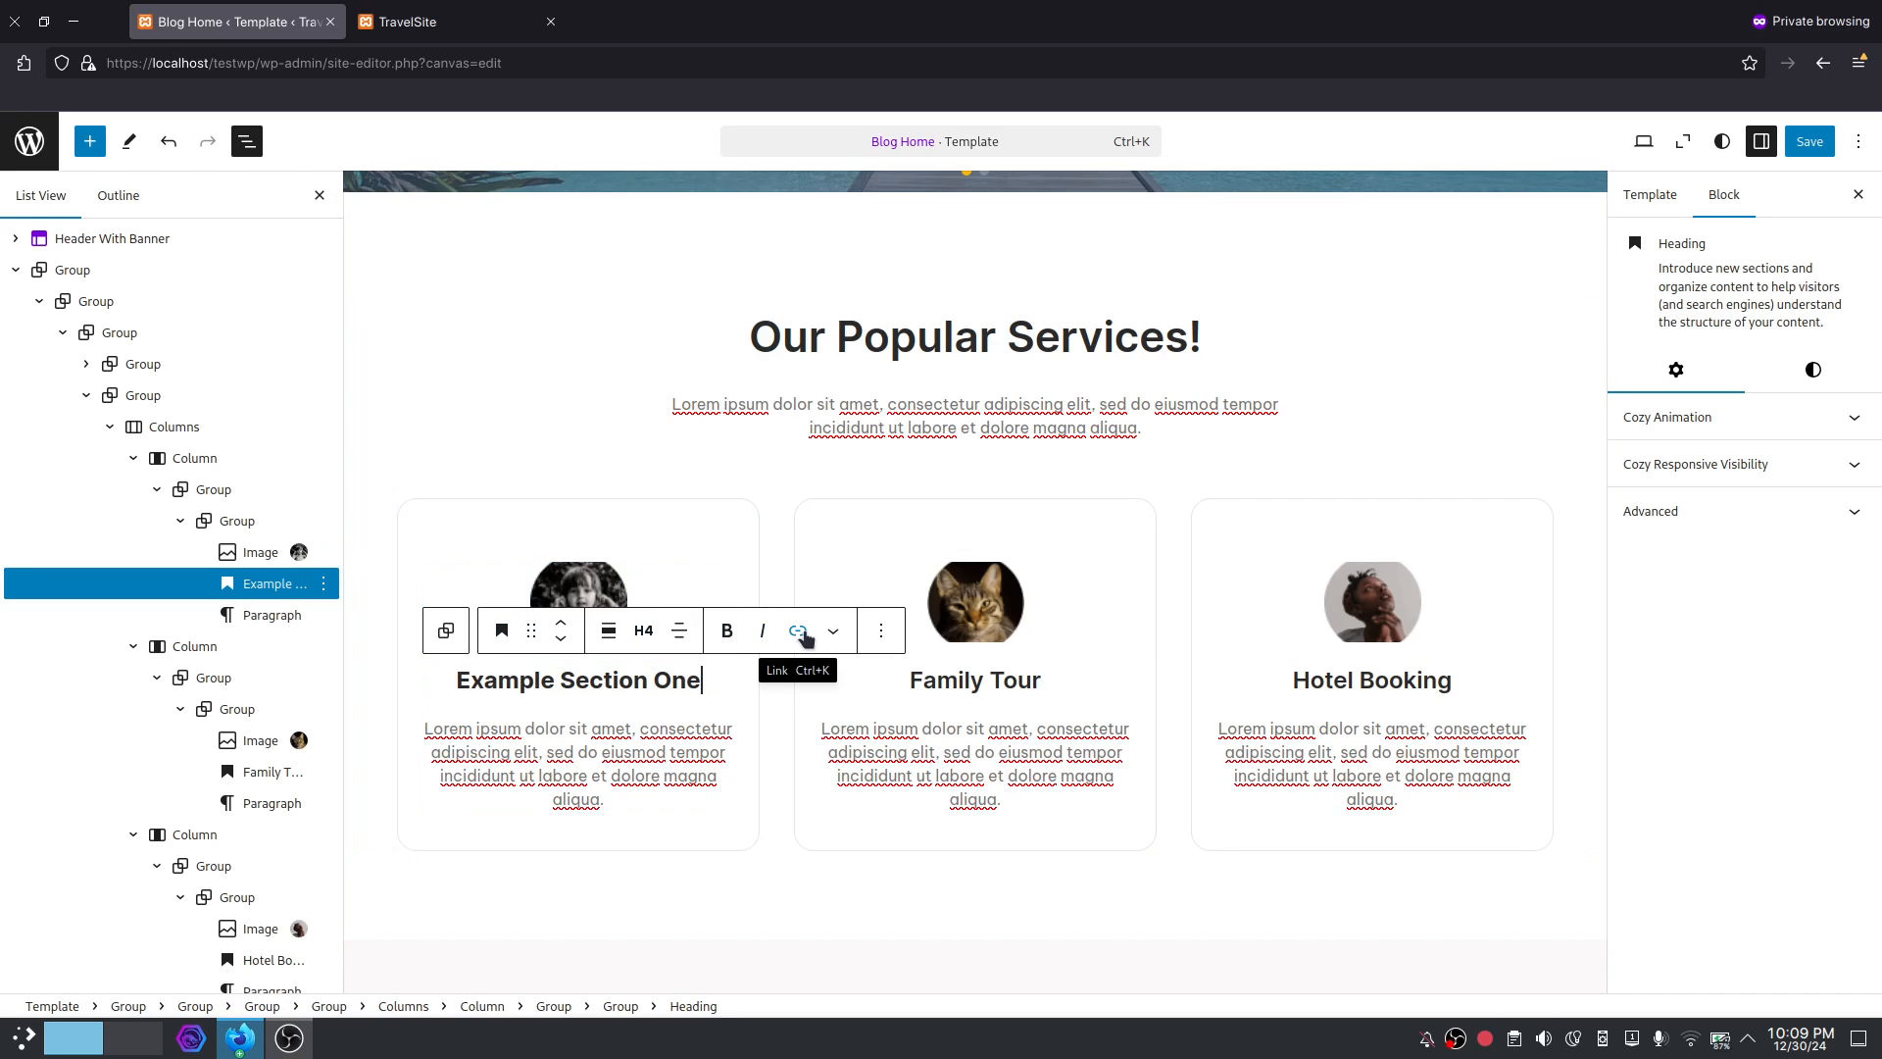
Try Heading 1, Heading 2 and Heading 3 on the Hotel Booking title and restore it to Heading 4.
{"action": "left_click", "coordinate": [1003, 680]}
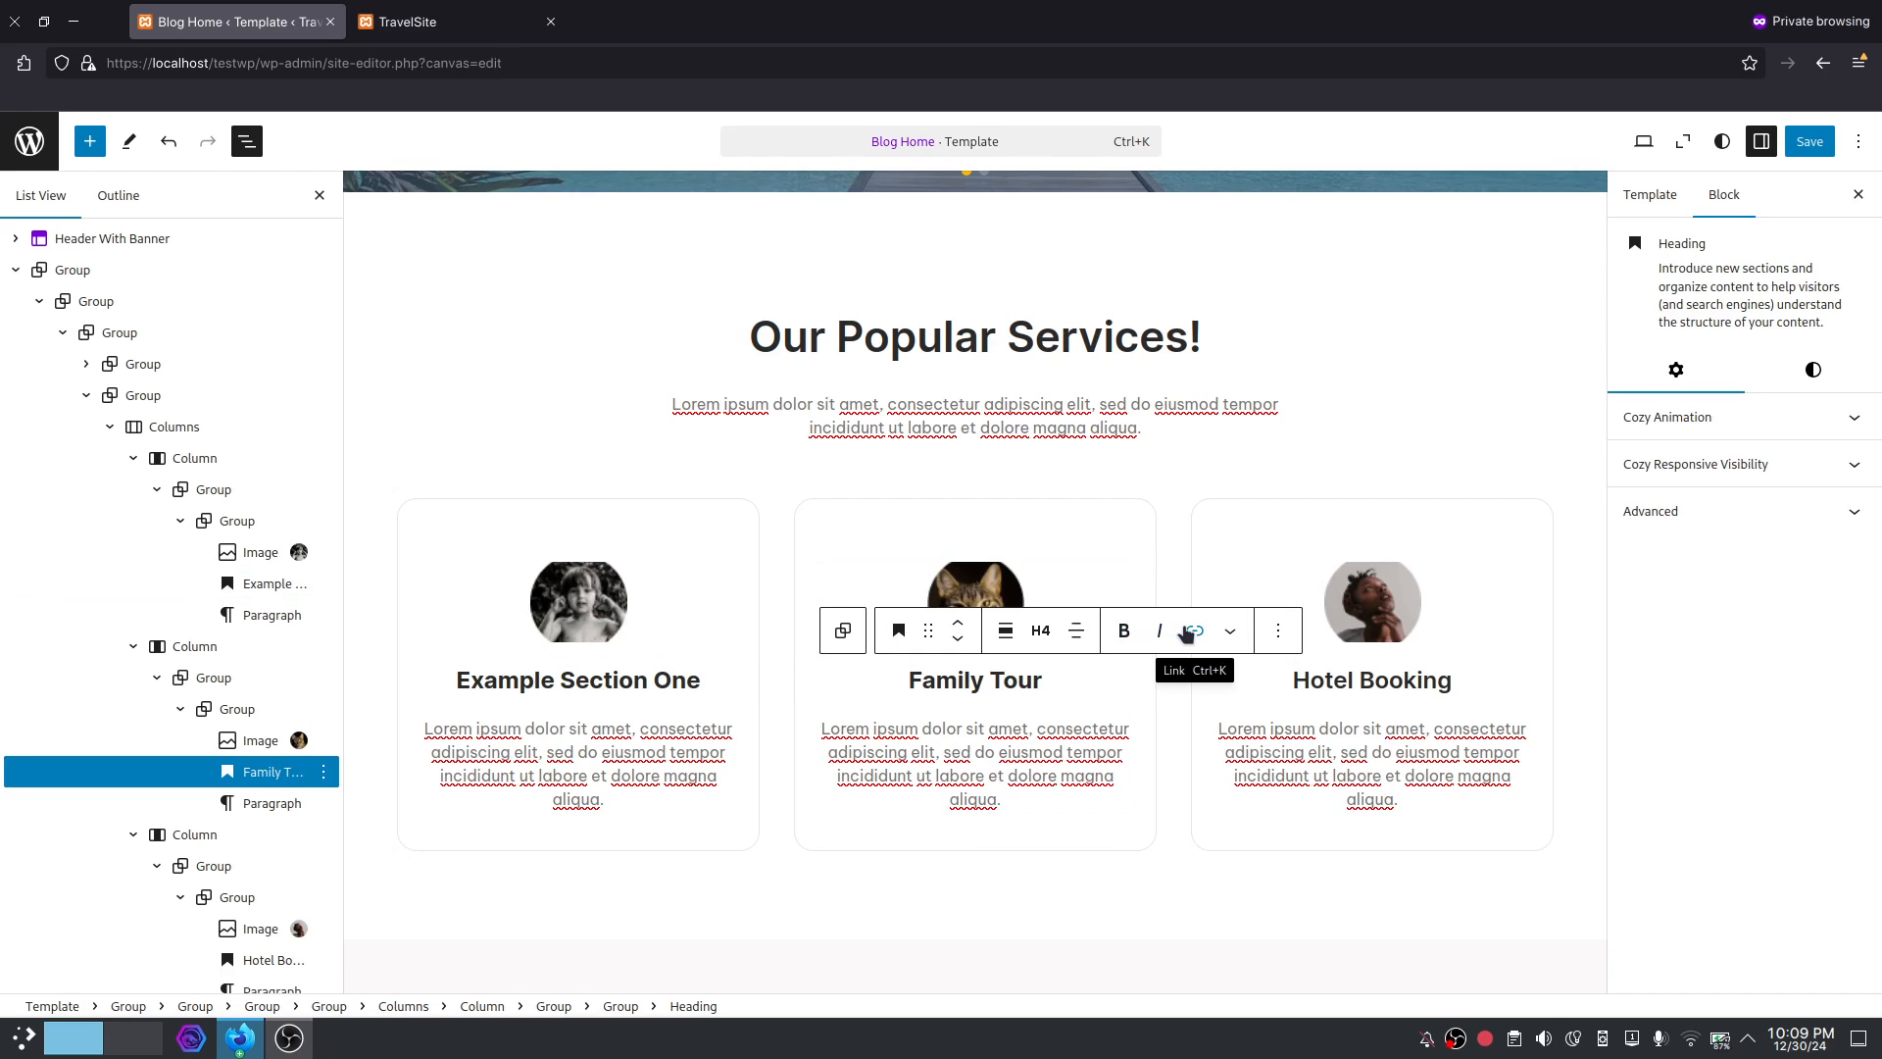
{"action": "left_click", "coordinate": [1439, 680]}
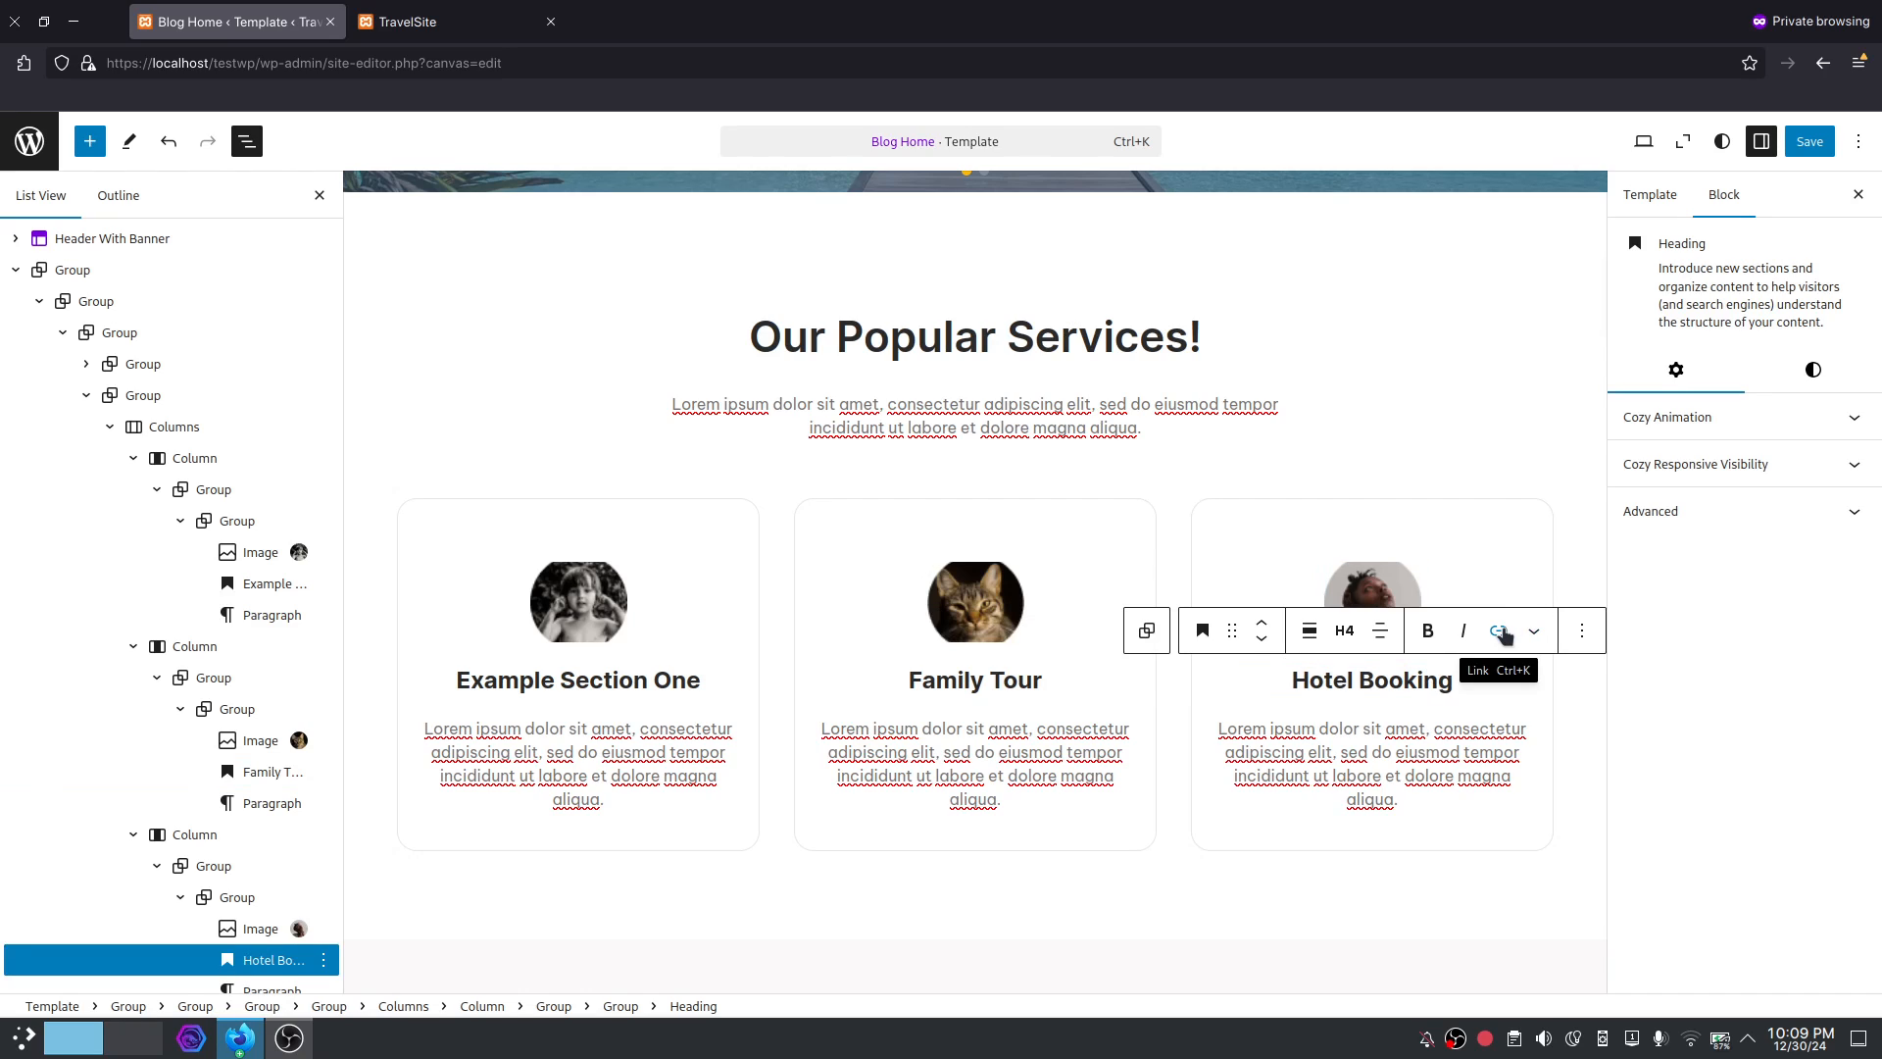
{"action": "left_click", "coordinate": [1341, 637]}
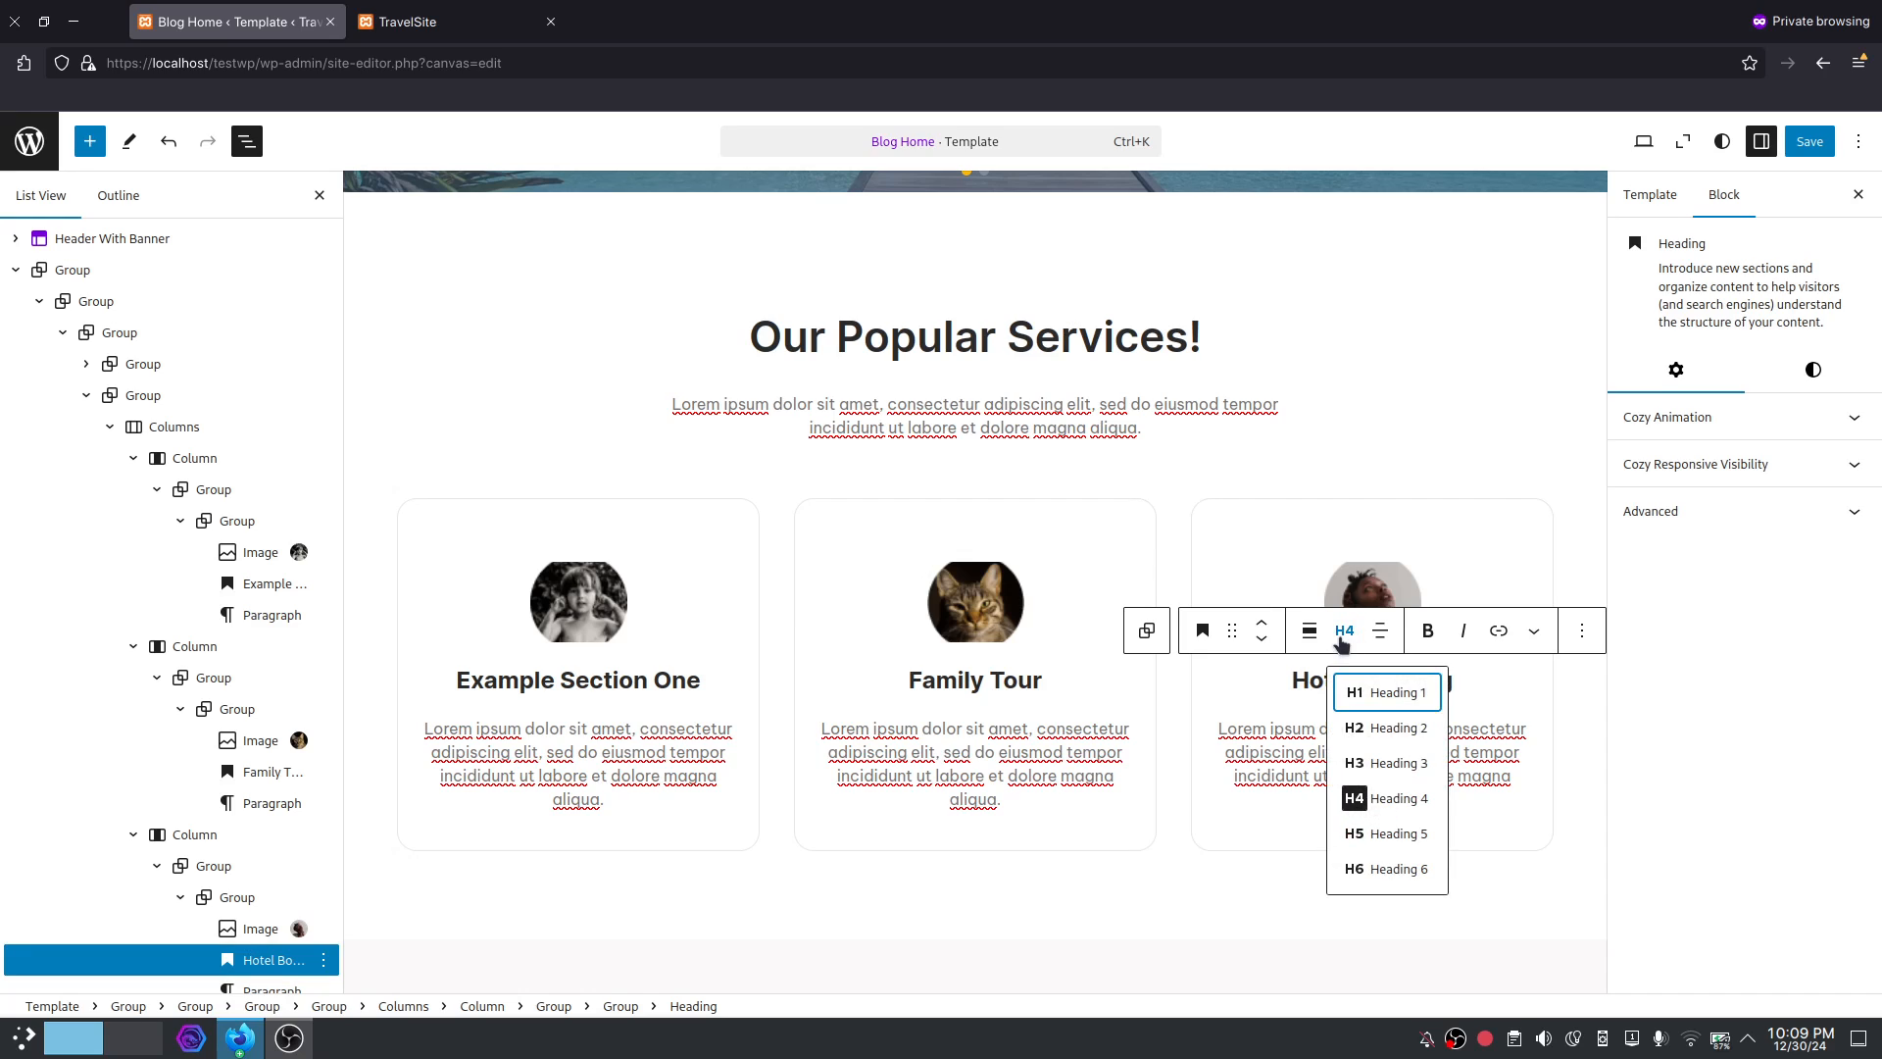
{"action": "left_click", "coordinate": [1400, 700]}
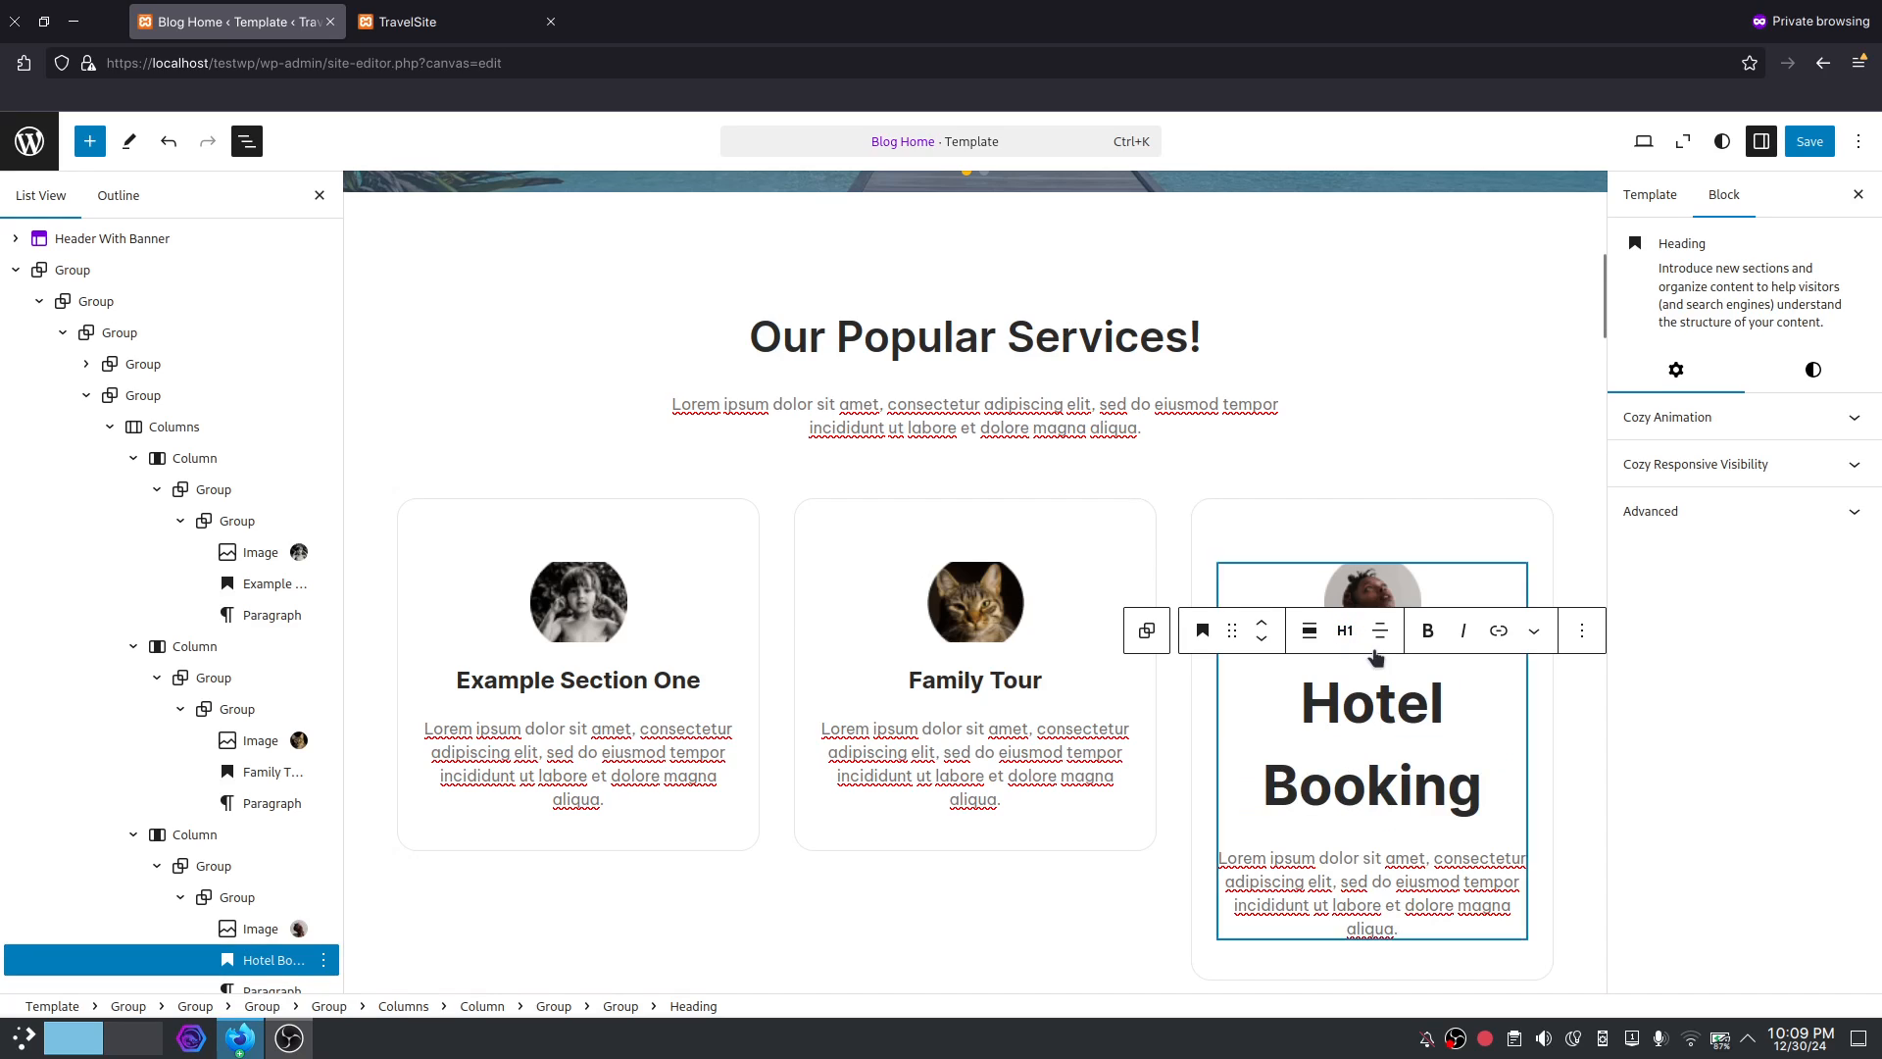
{"action": "left_click", "coordinate": [1345, 630]}
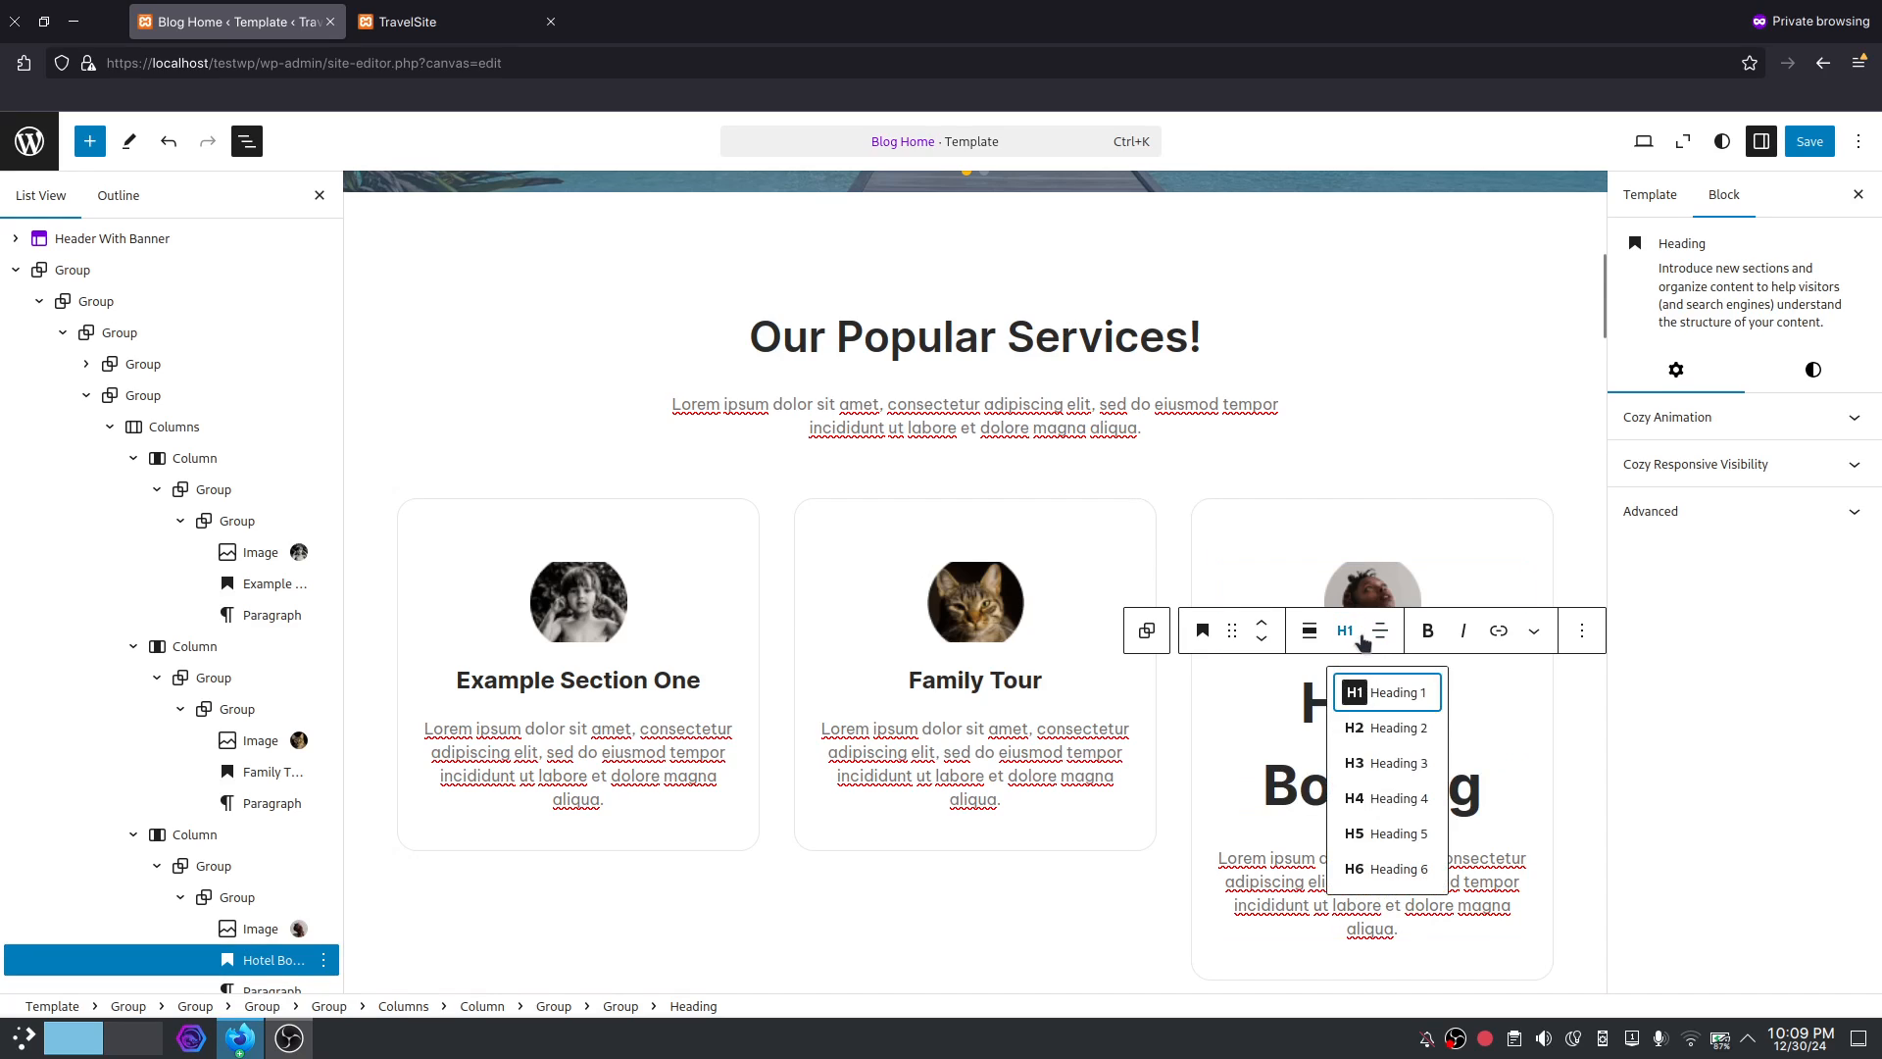
{"action": "left_click", "coordinate": [1397, 730]}
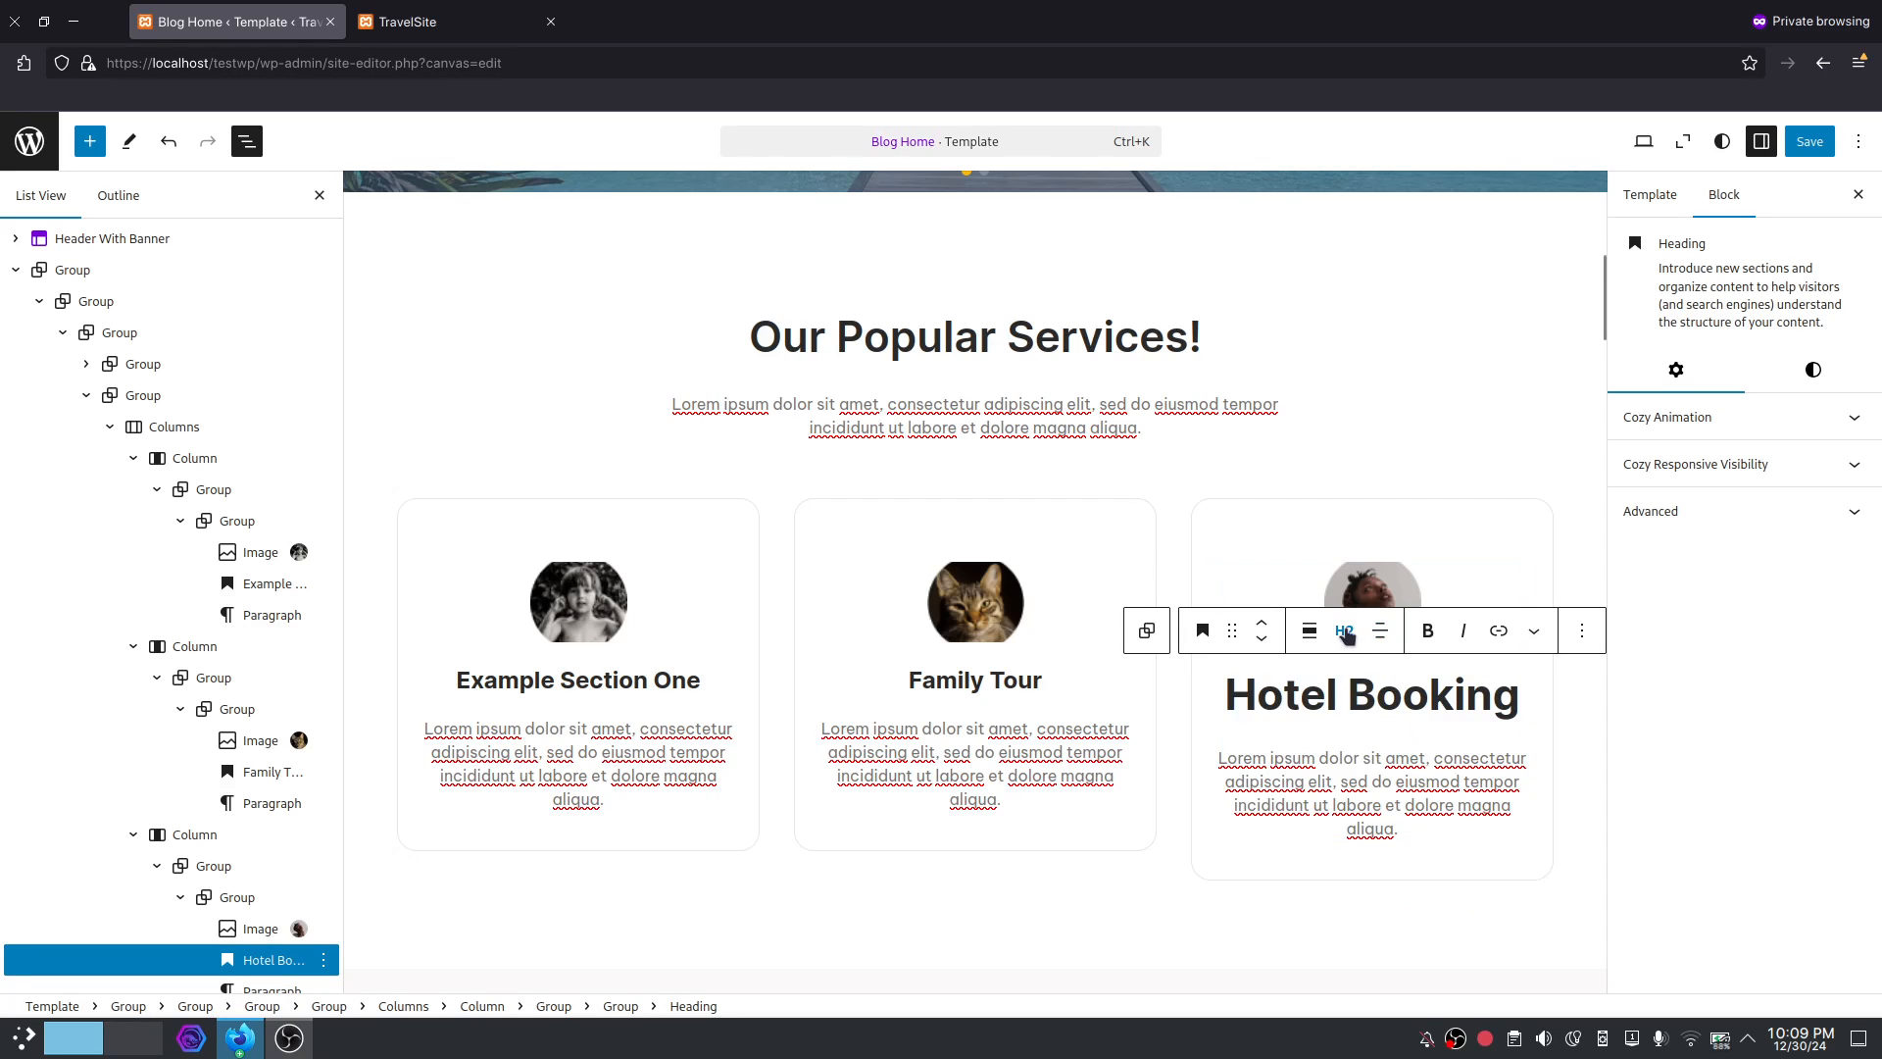
{"action": "left_click", "coordinate": [1345, 631]}
{"action": "left_click", "coordinate": [1390, 755]}
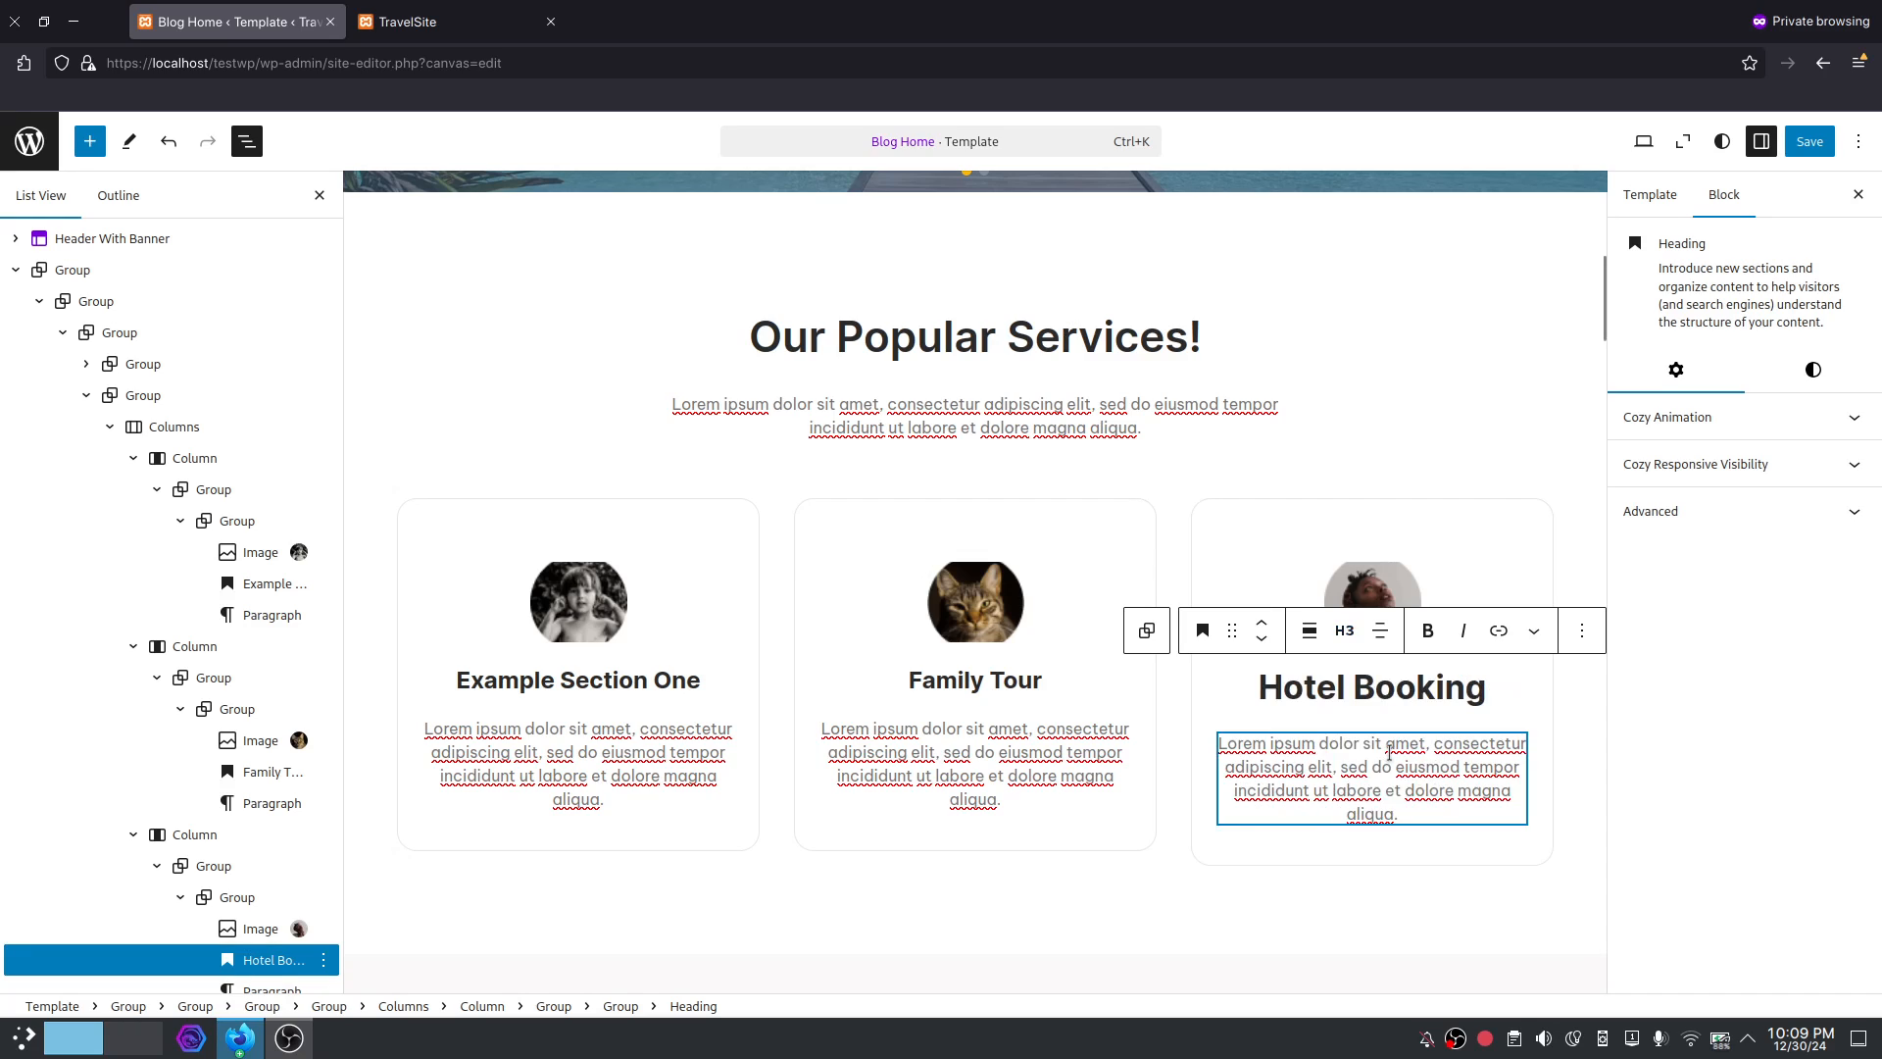
{"action": "left_click", "coordinate": [1345, 631]}
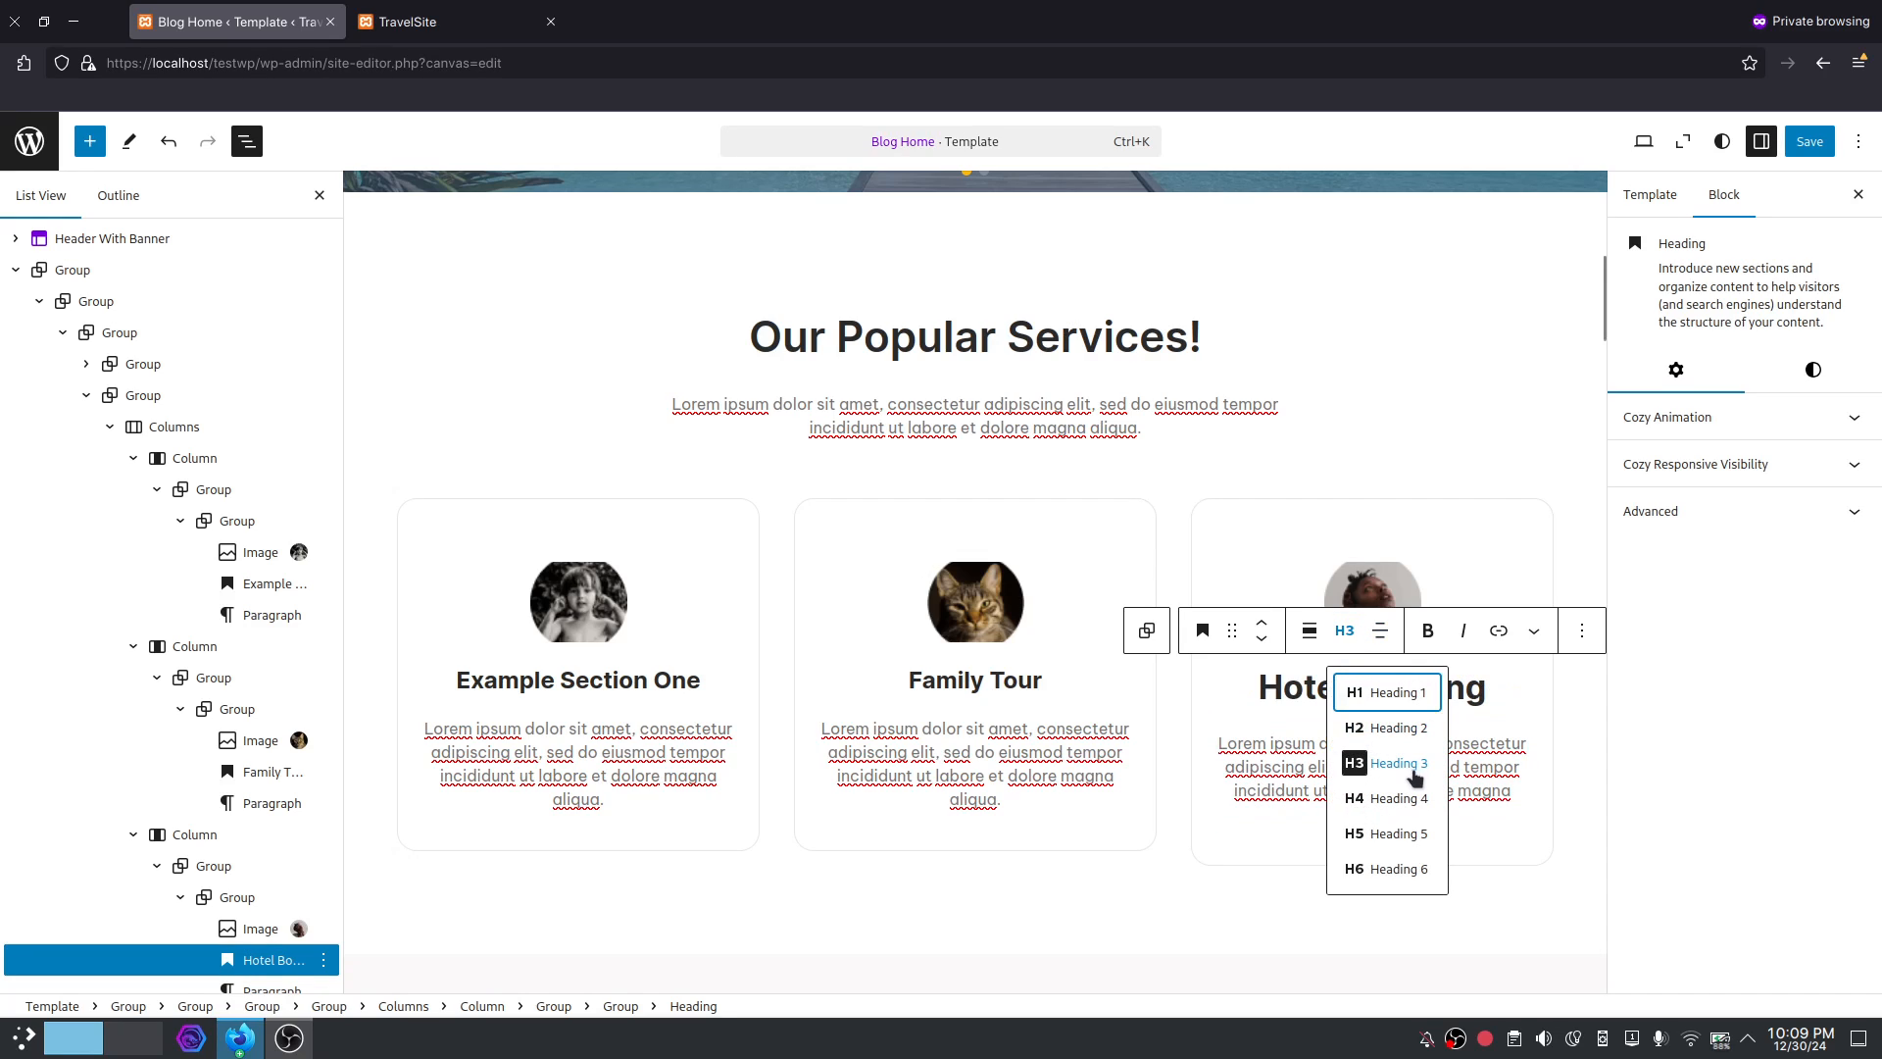
{"action": "left_click", "coordinate": [1393, 798]}
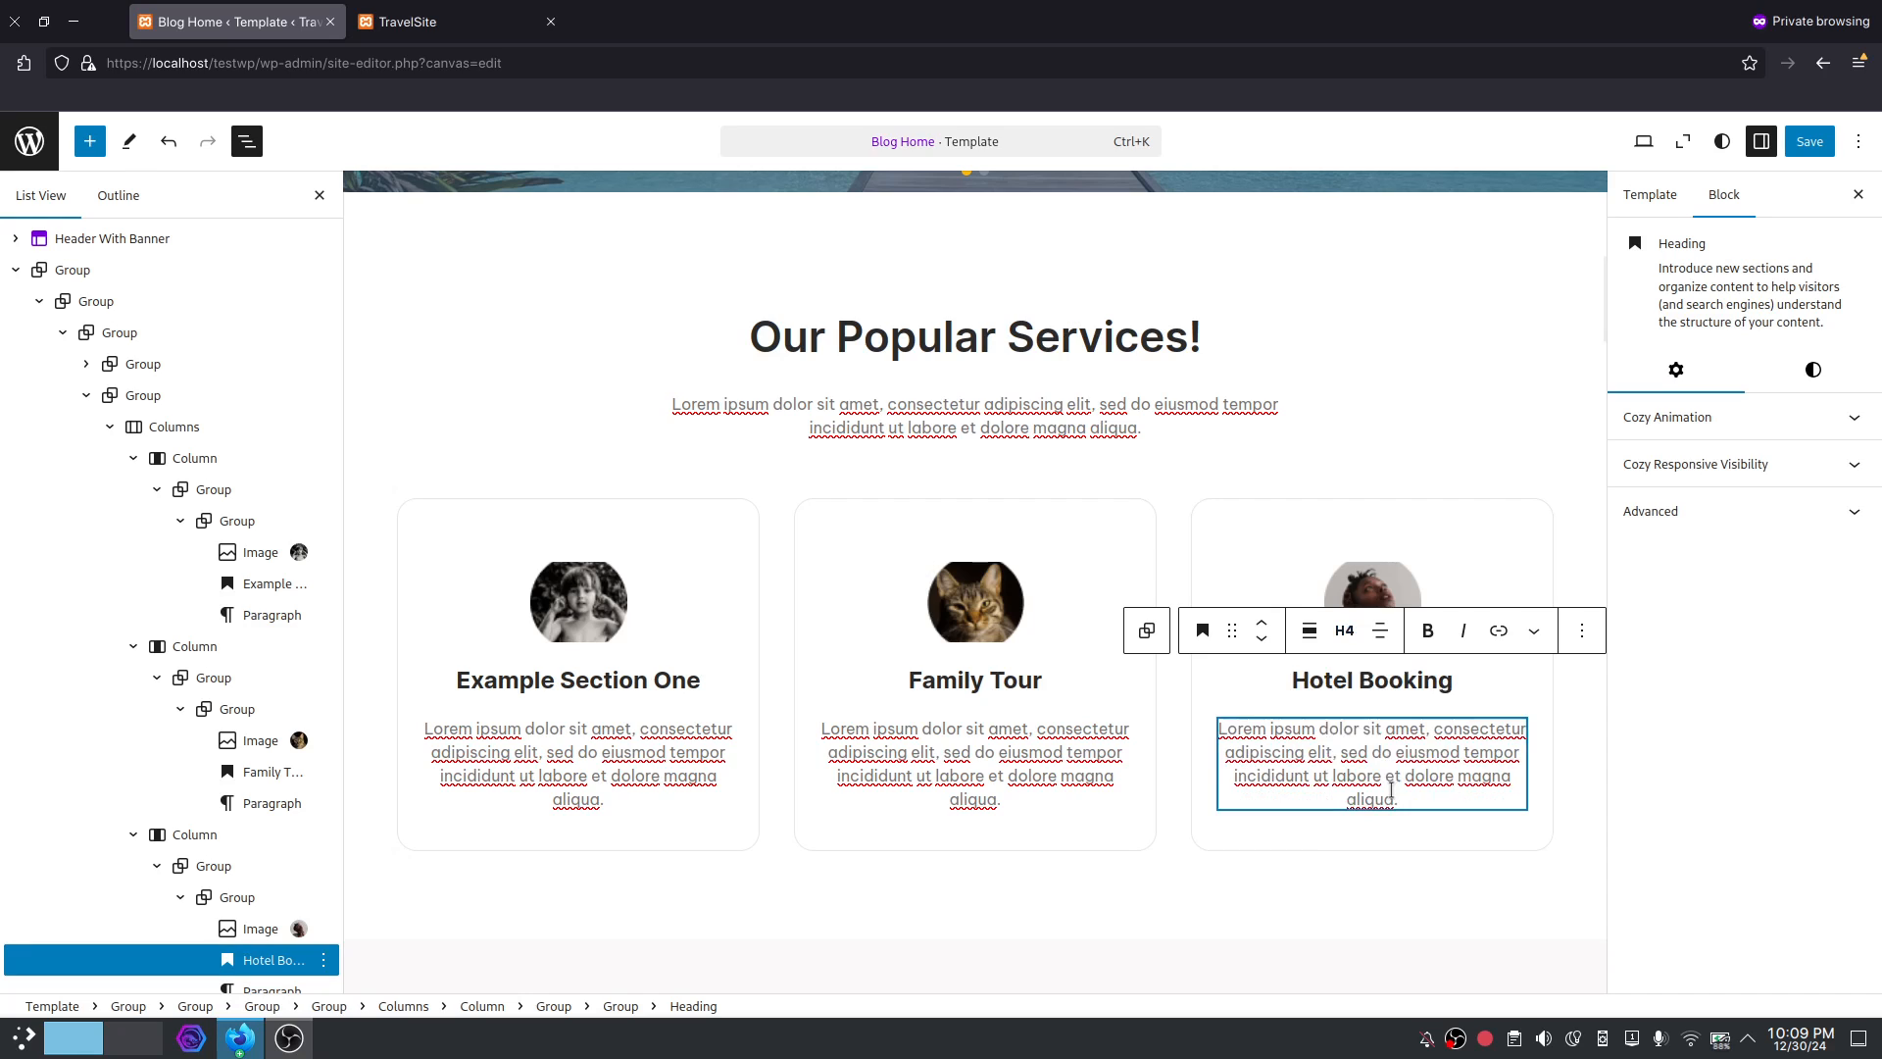
Collapse the three service columns in the block list, duplicate the Hotel Booking column and select the parent Columns block.
{"action": "scroll", "coordinate": [936, 706], "scroll_direction": "down", "scroll_amount": 3}
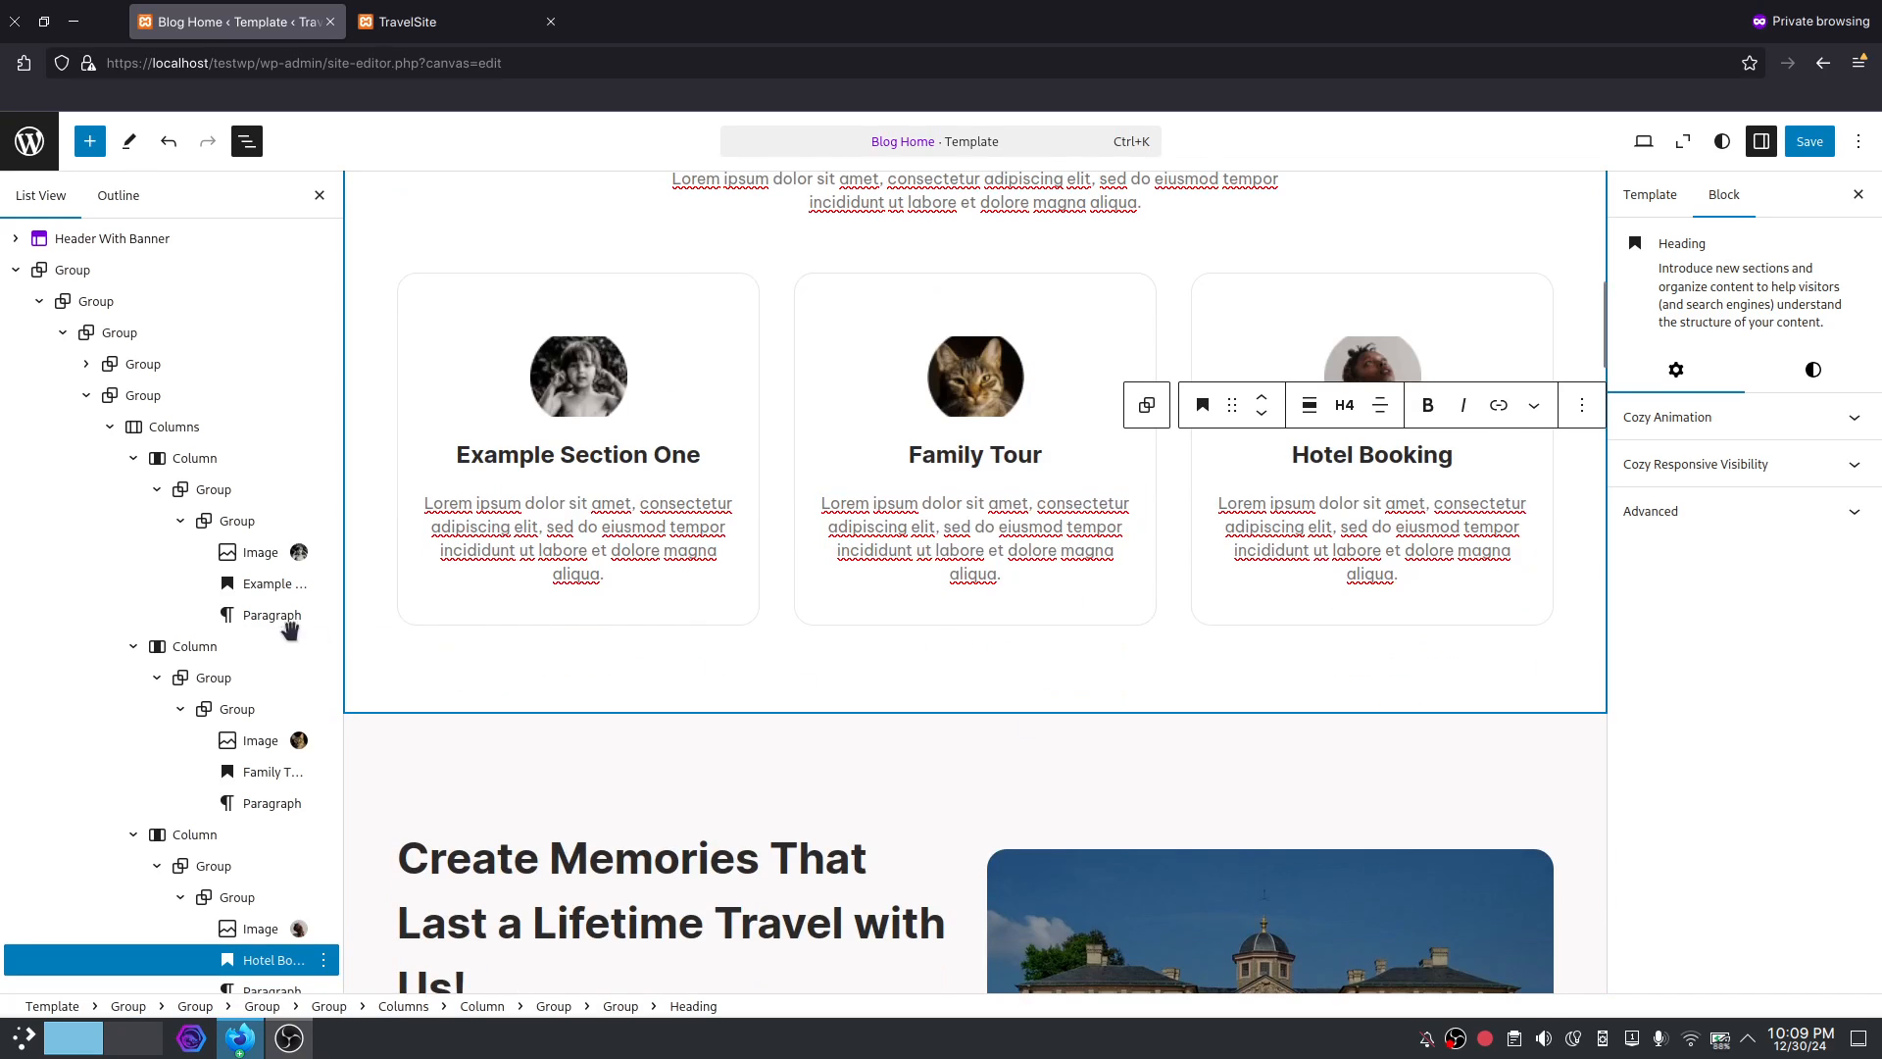
{"action": "scroll", "coordinate": [245, 725], "scroll_direction": "down", "scroll_amount": 4}
{"action": "scroll", "coordinate": [252, 642], "scroll_direction": "up", "scroll_amount": 4}
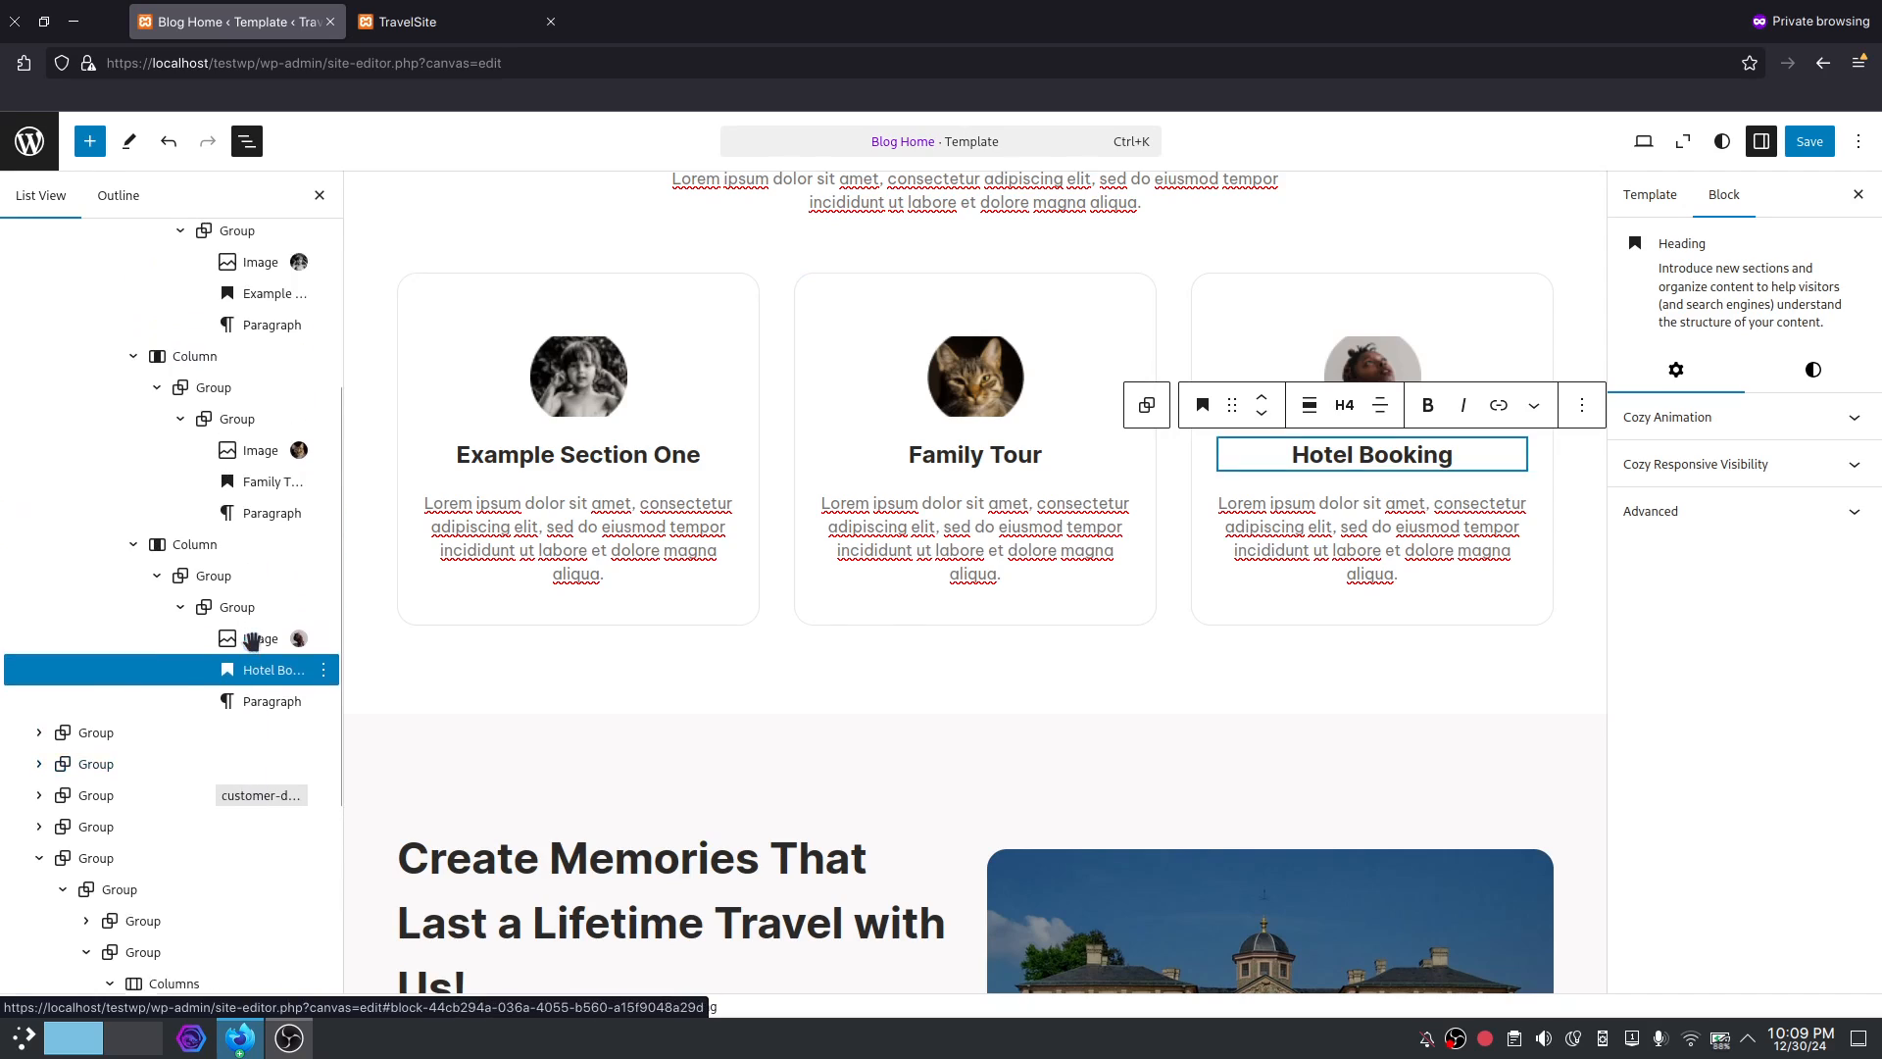
{"action": "left_click", "coordinate": [131, 449]}
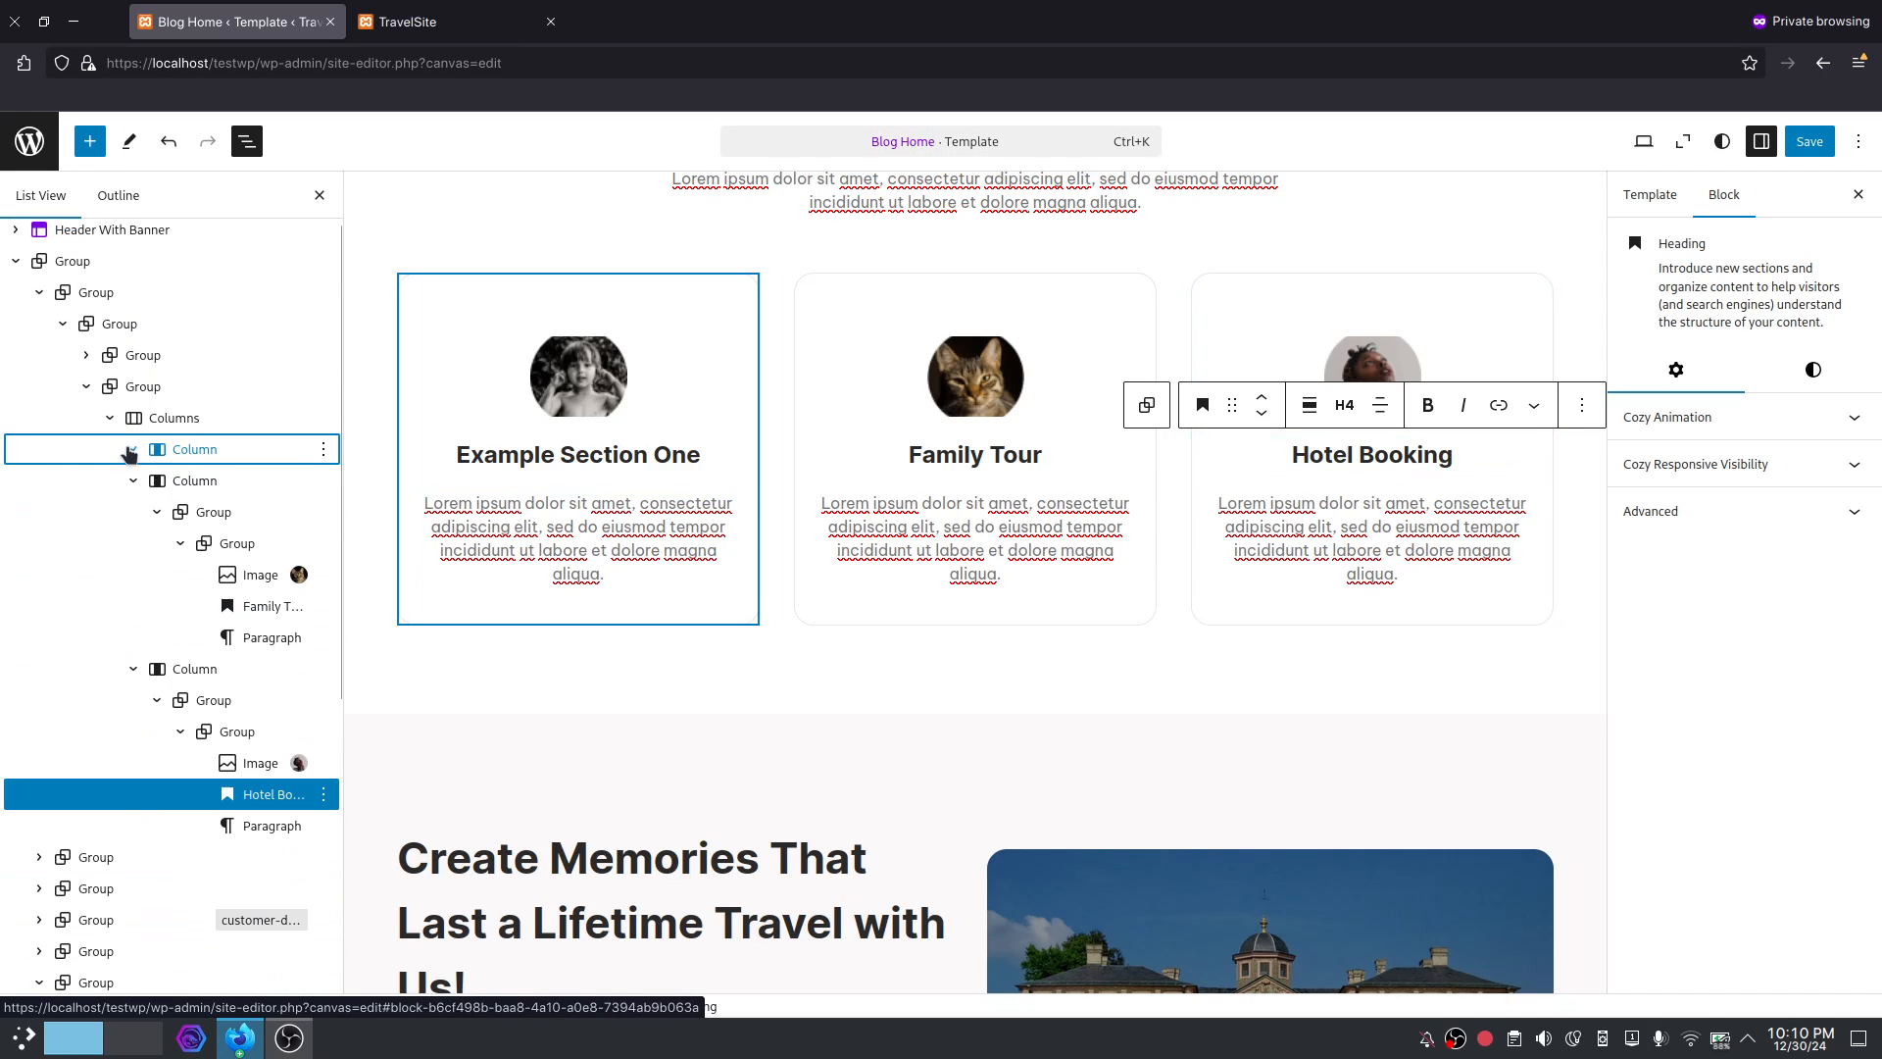
{"action": "left_click", "coordinate": [132, 481]}
{"action": "left_click", "coordinate": [135, 520]}
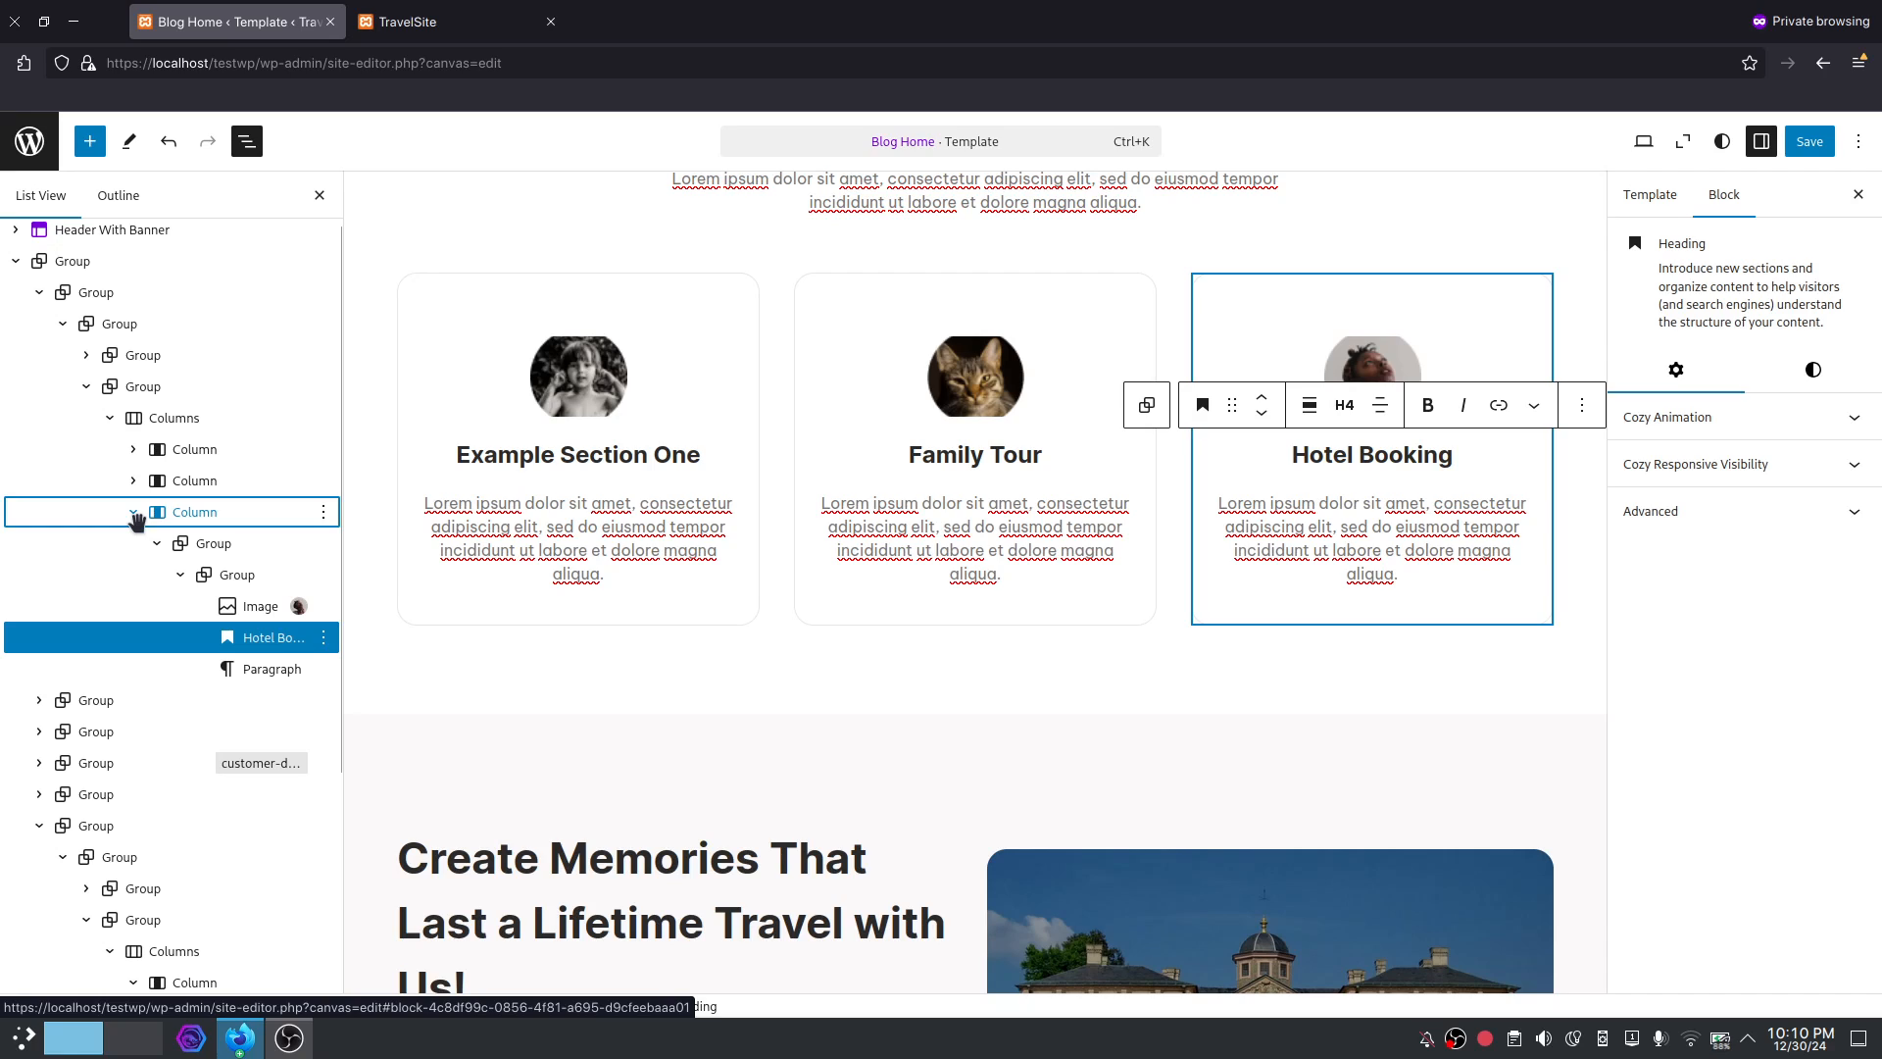
{"action": "left_click", "coordinate": [134, 514]}
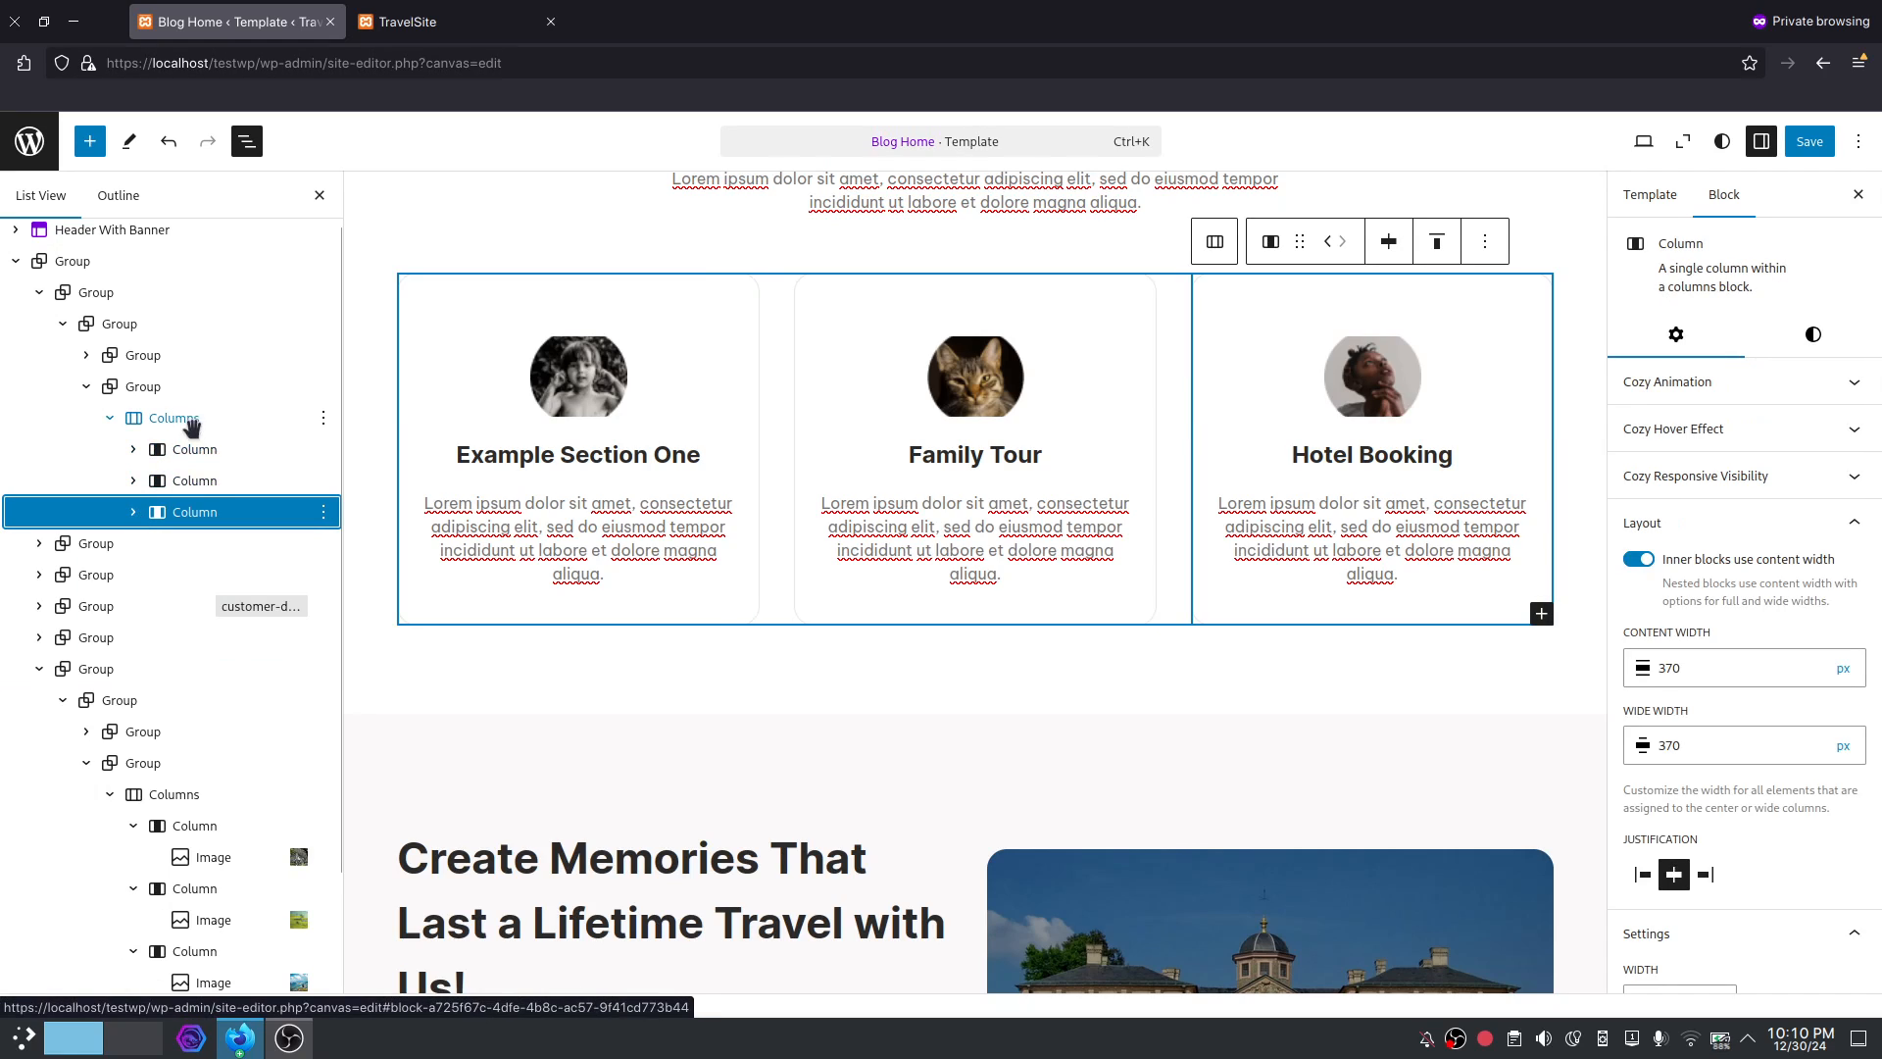
{"action": "left_click", "coordinate": [323, 511]}
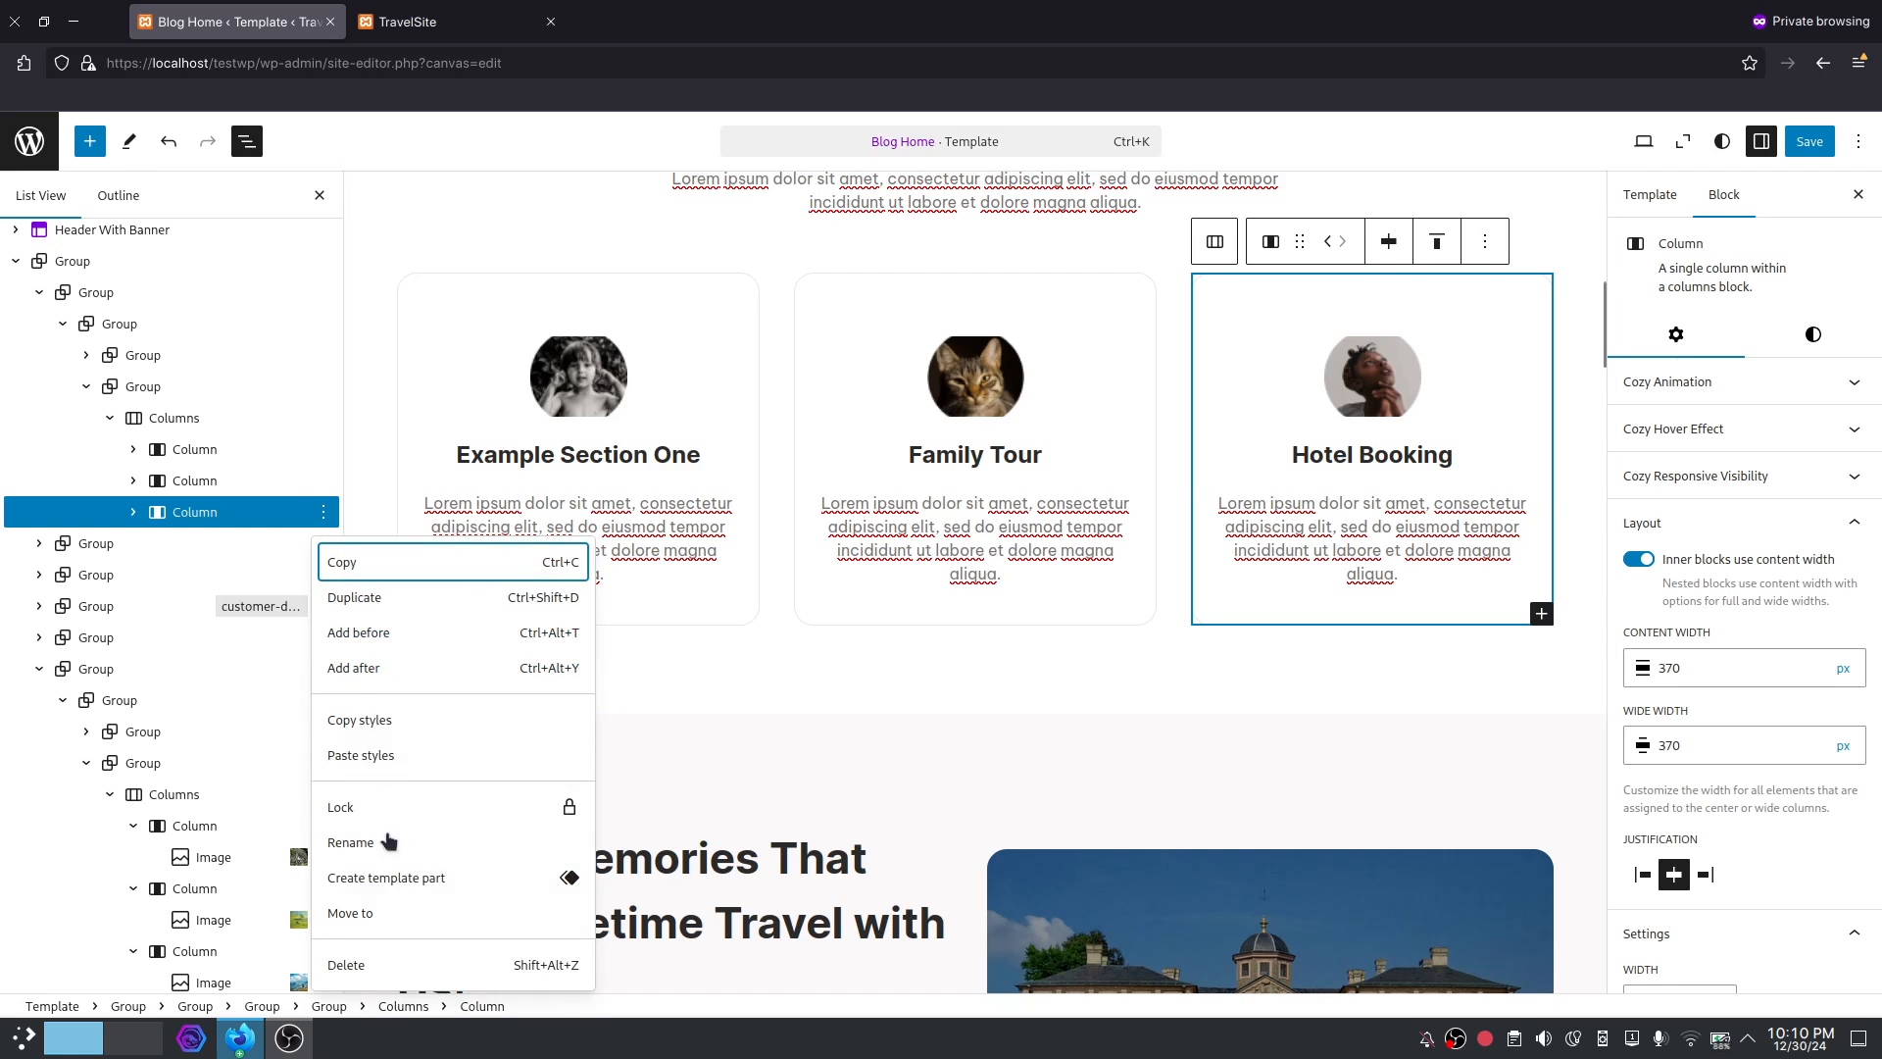
{"action": "left_click", "coordinate": [368, 600]}
{"action": "left_click", "coordinate": [162, 421]}
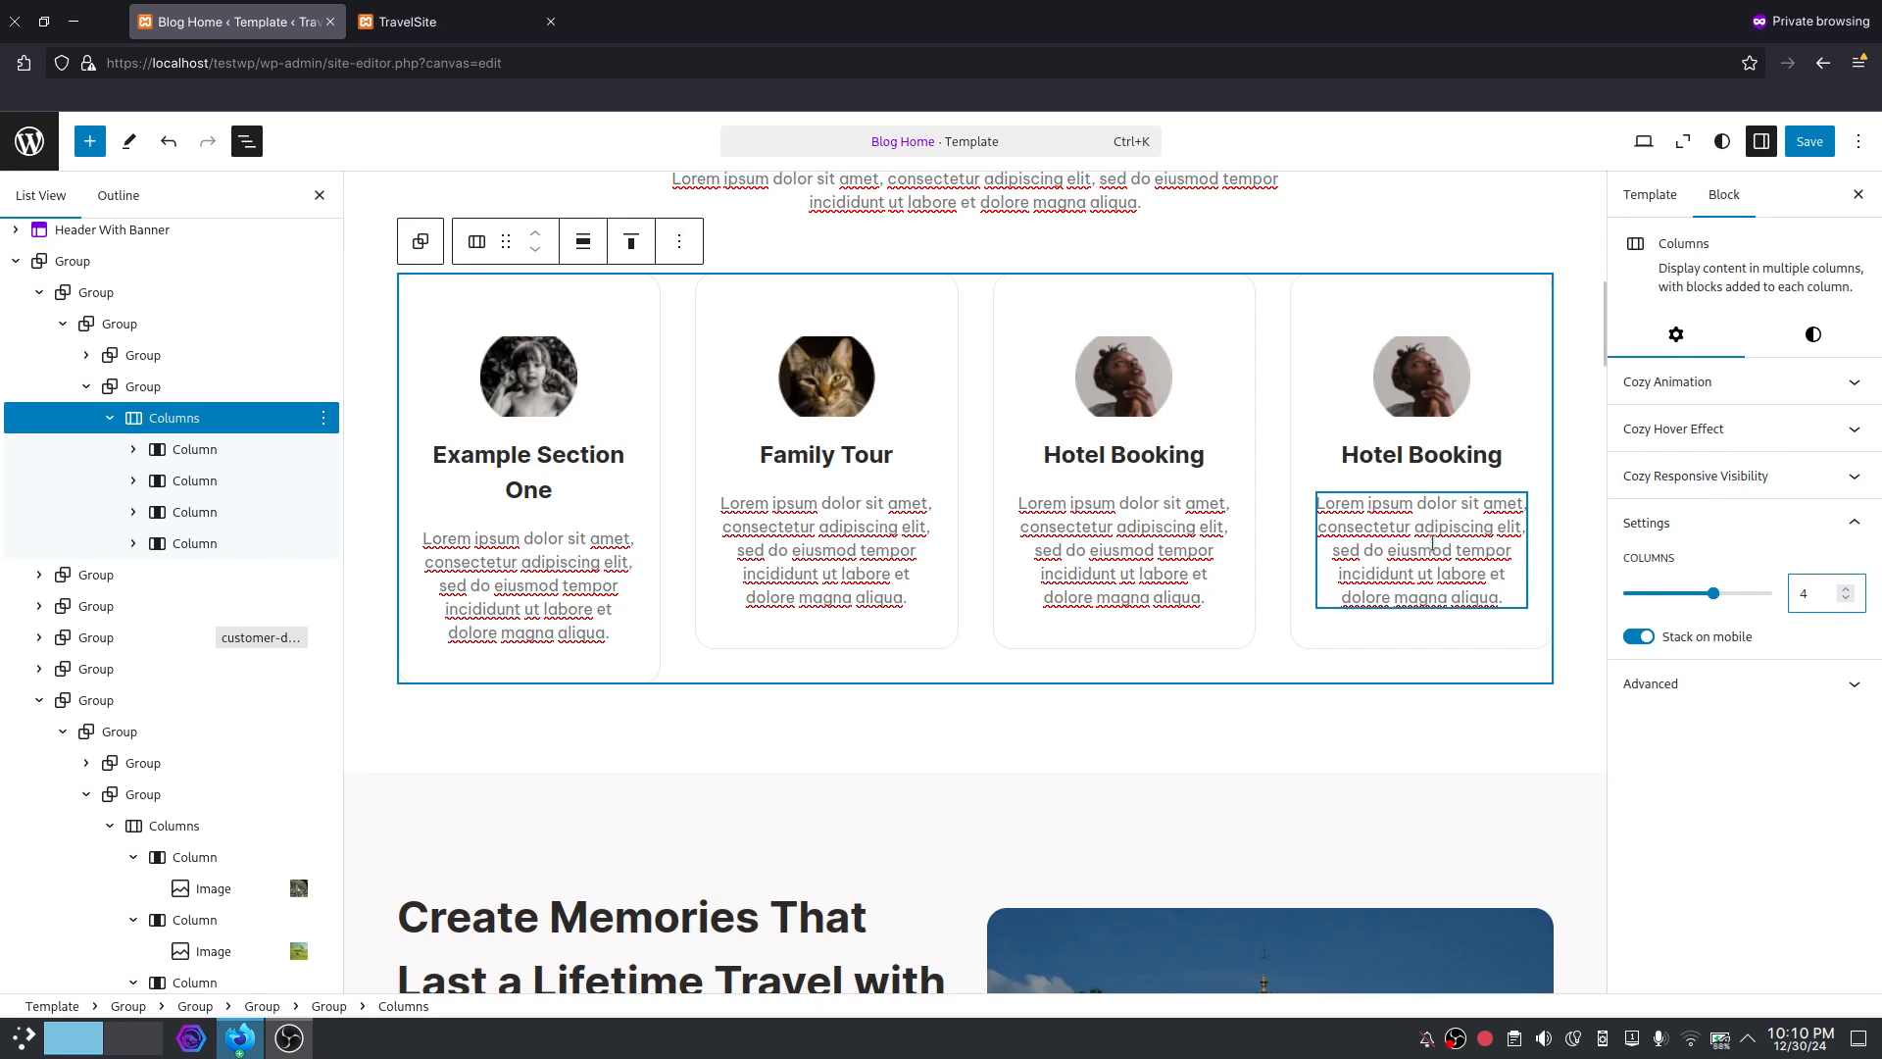
Save the template and reload the live TravelSite page to check the "Our Popular Services!" section.
{"action": "scroll", "coordinate": [1422, 554], "scroll_direction": "up", "scroll_amount": 2}
{"action": "left_click", "coordinate": [1804, 144]}
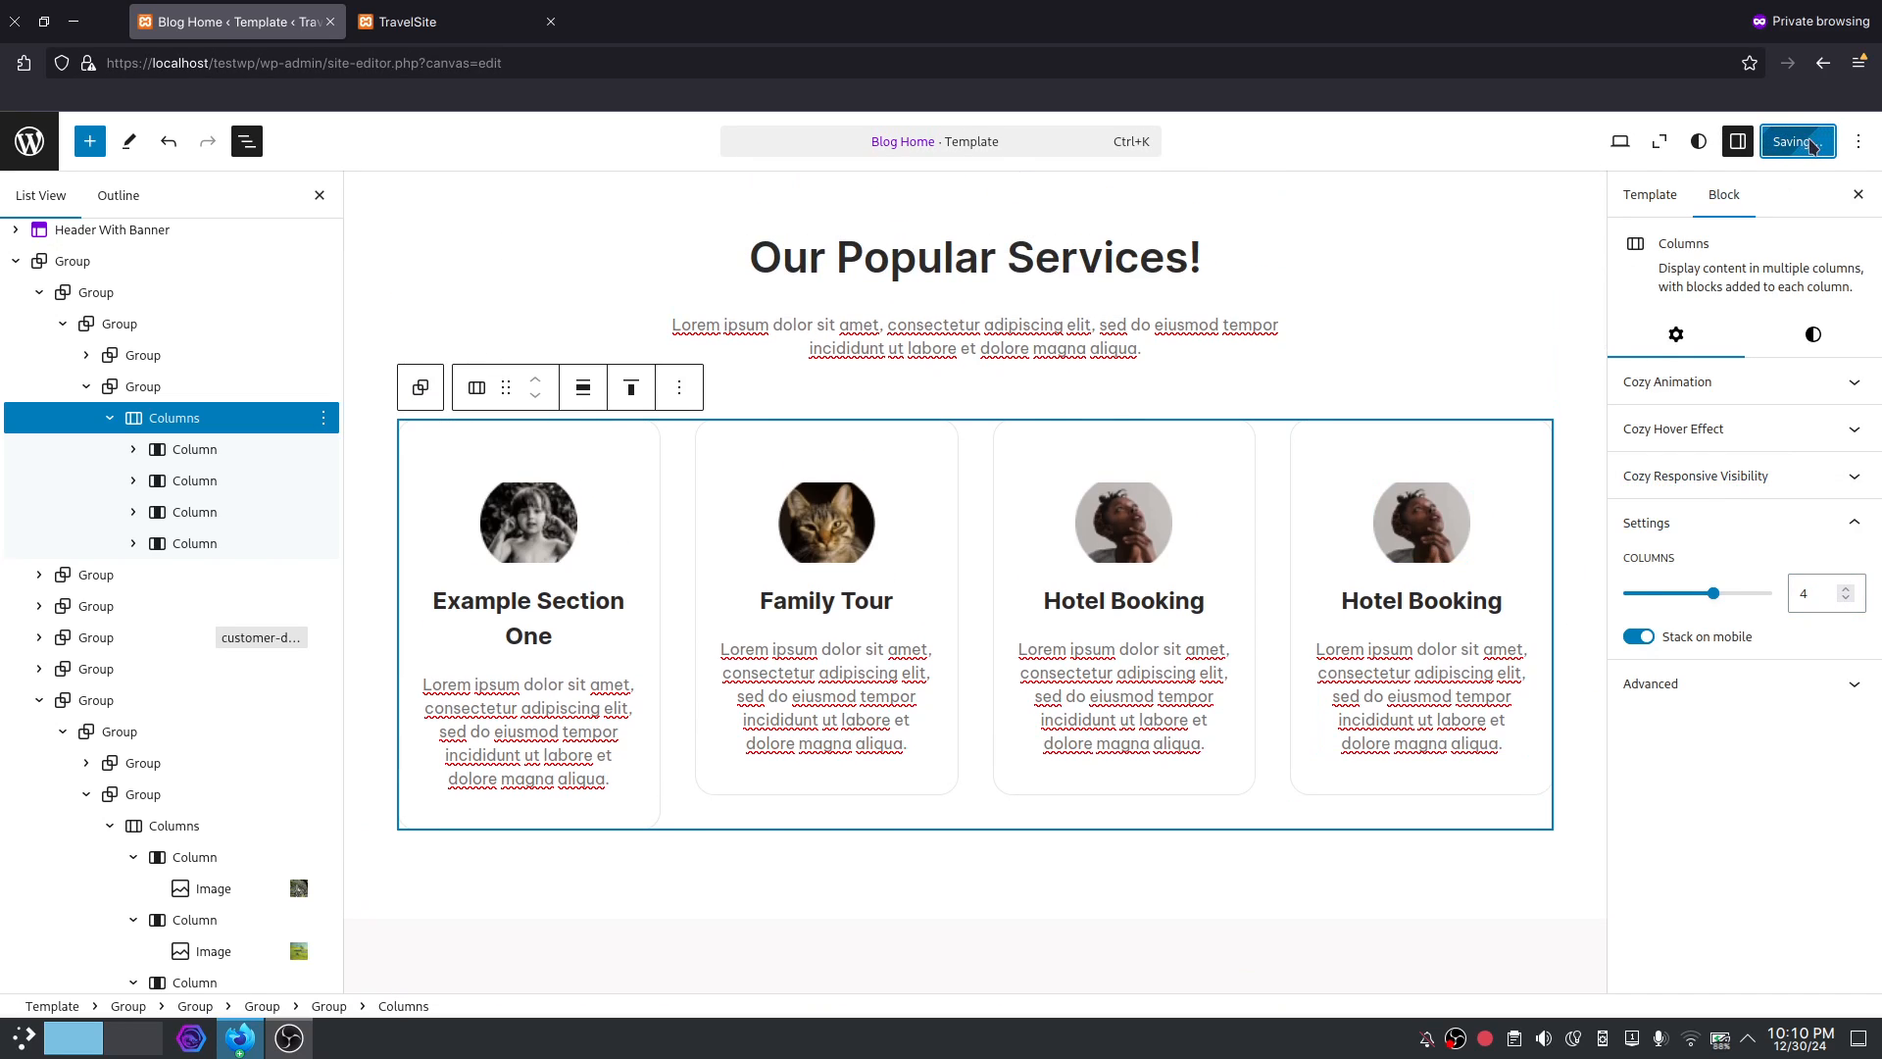
{"action": "left_click", "coordinate": [407, 22]}
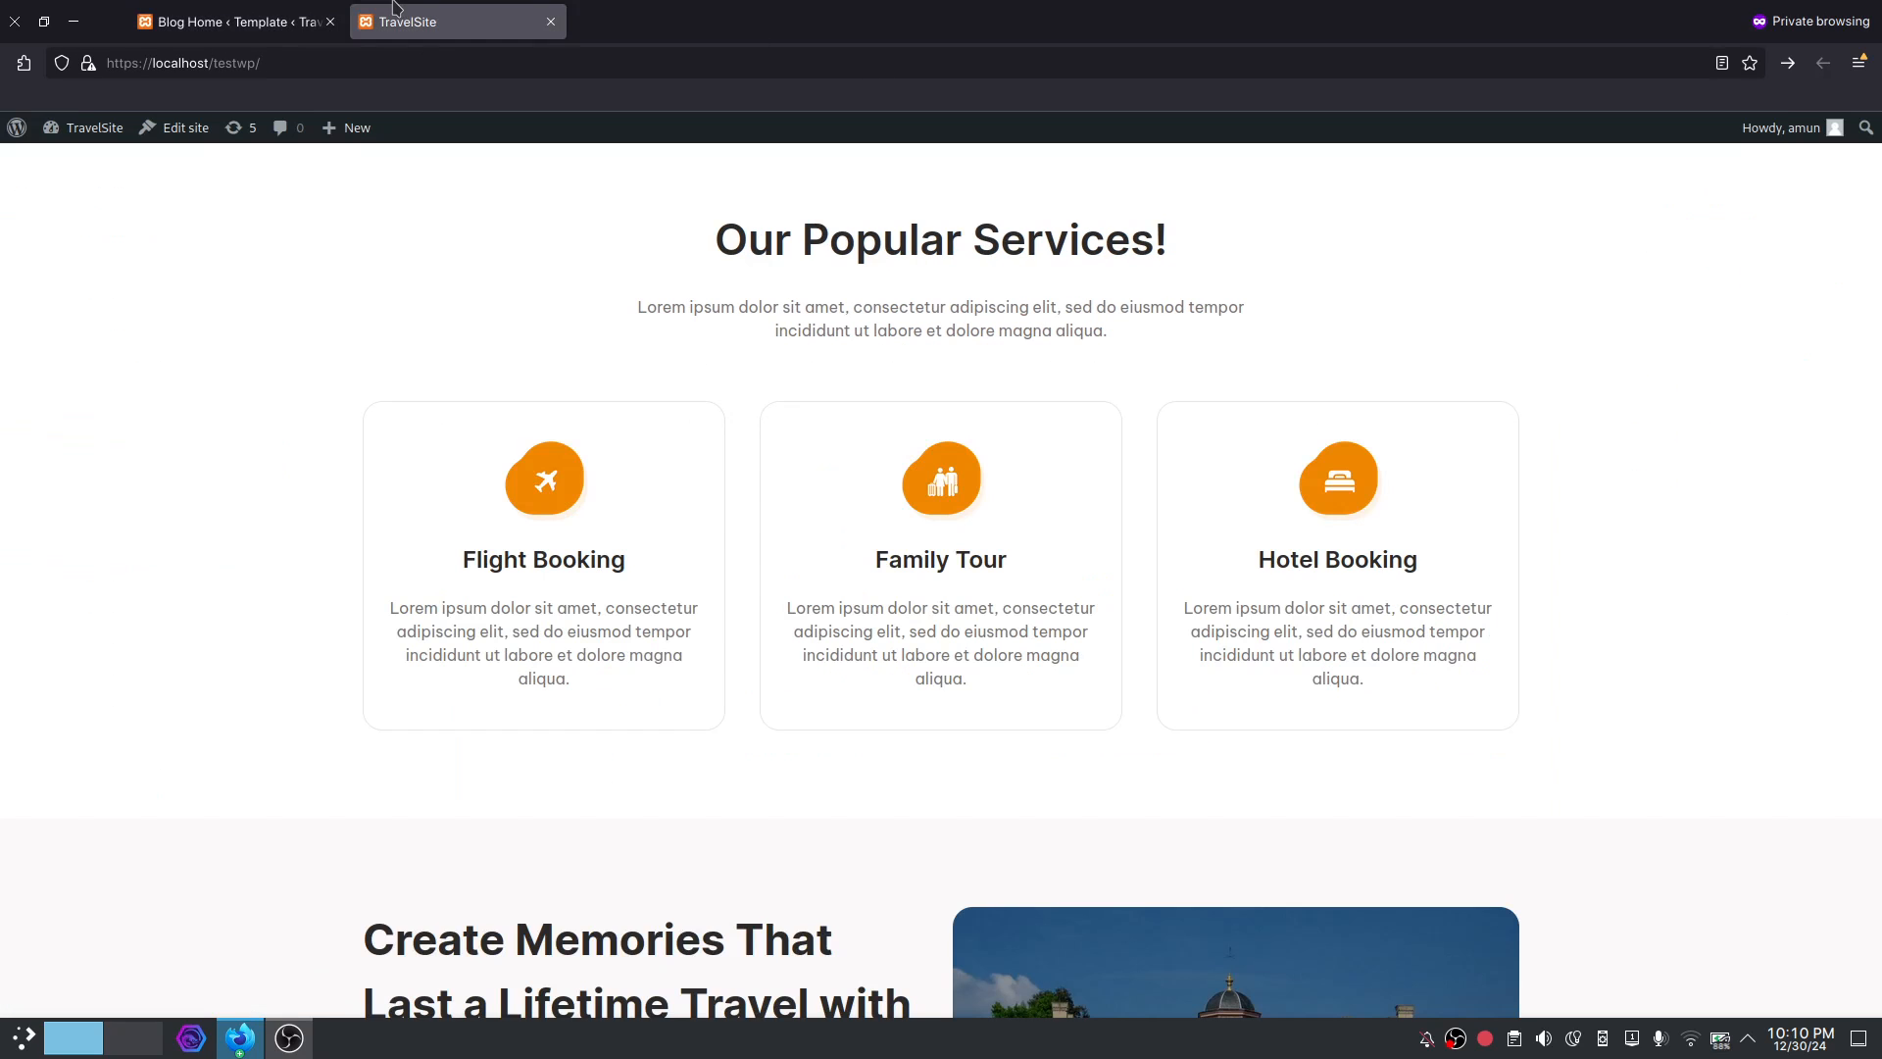
{"action": "left_click", "coordinate": [477, 59]}
{"action": "key", "text": "Return"}
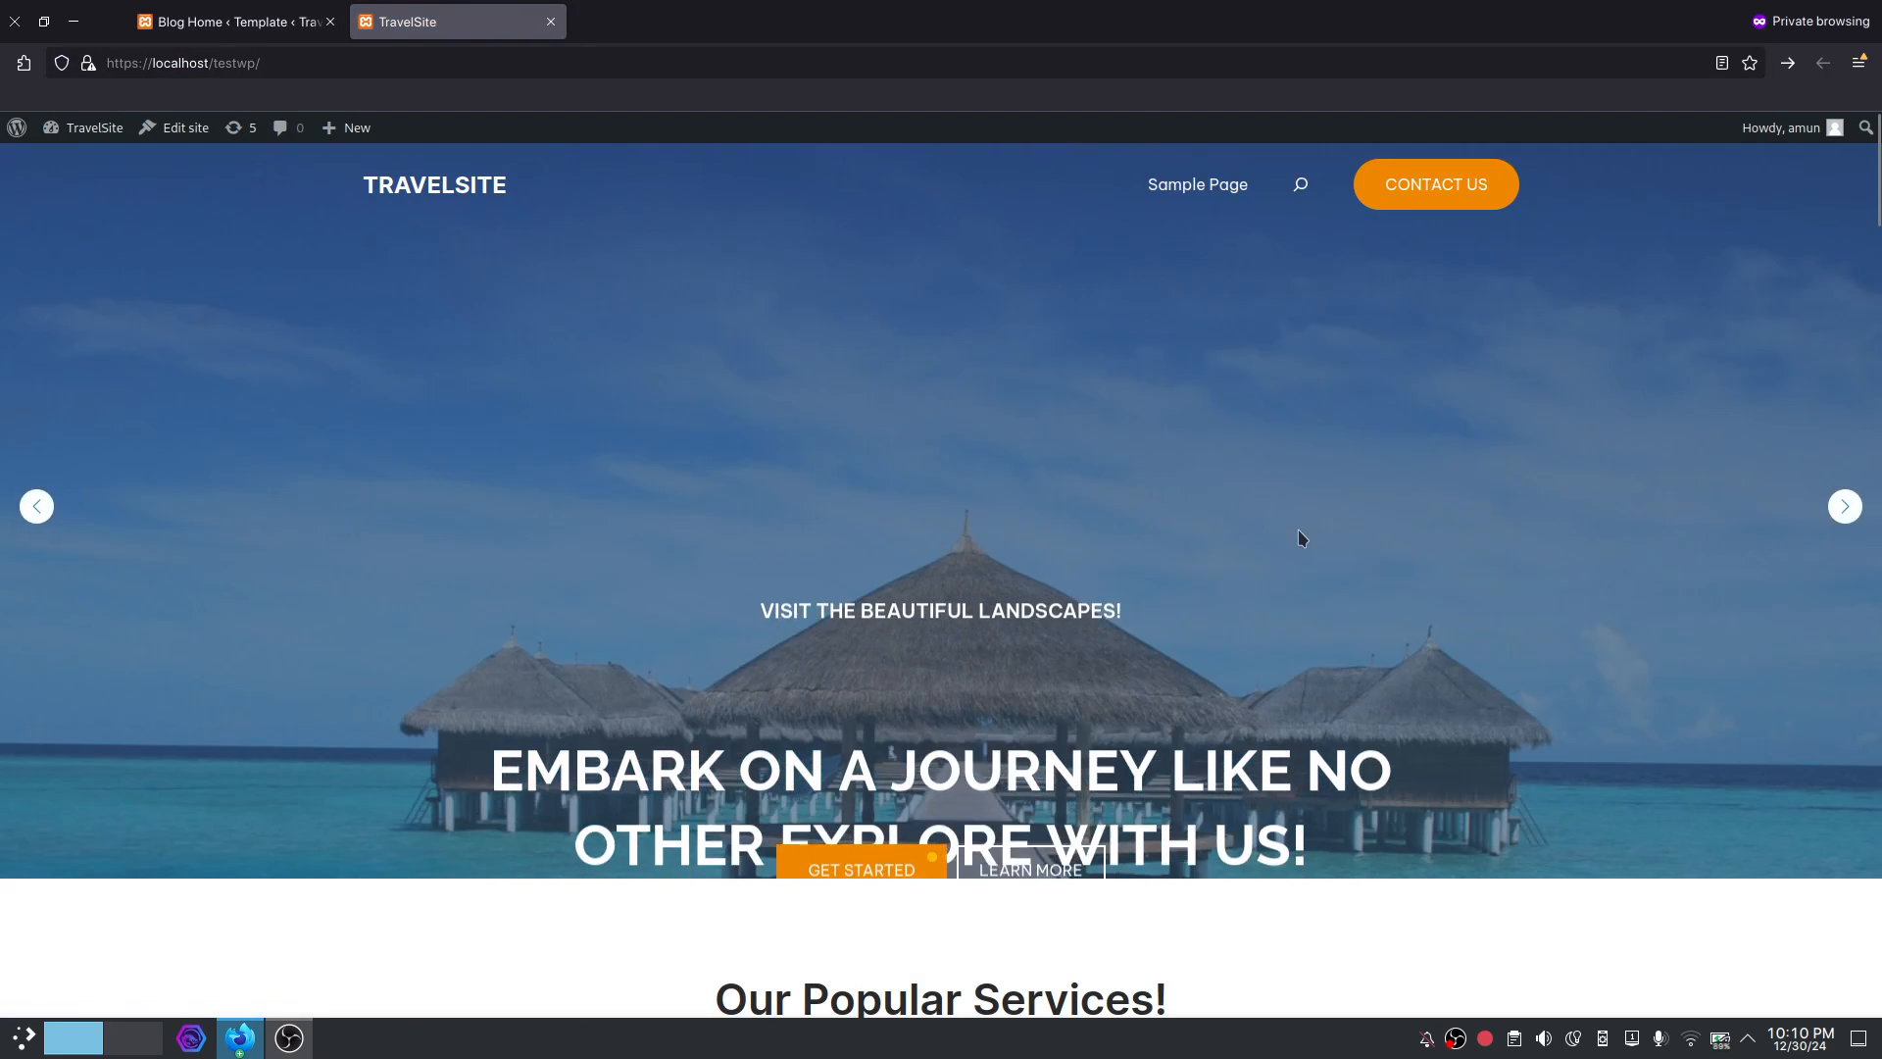
{"action": "scroll", "coordinate": [1300, 537], "scroll_direction": "down", "scroll_amount": 8}
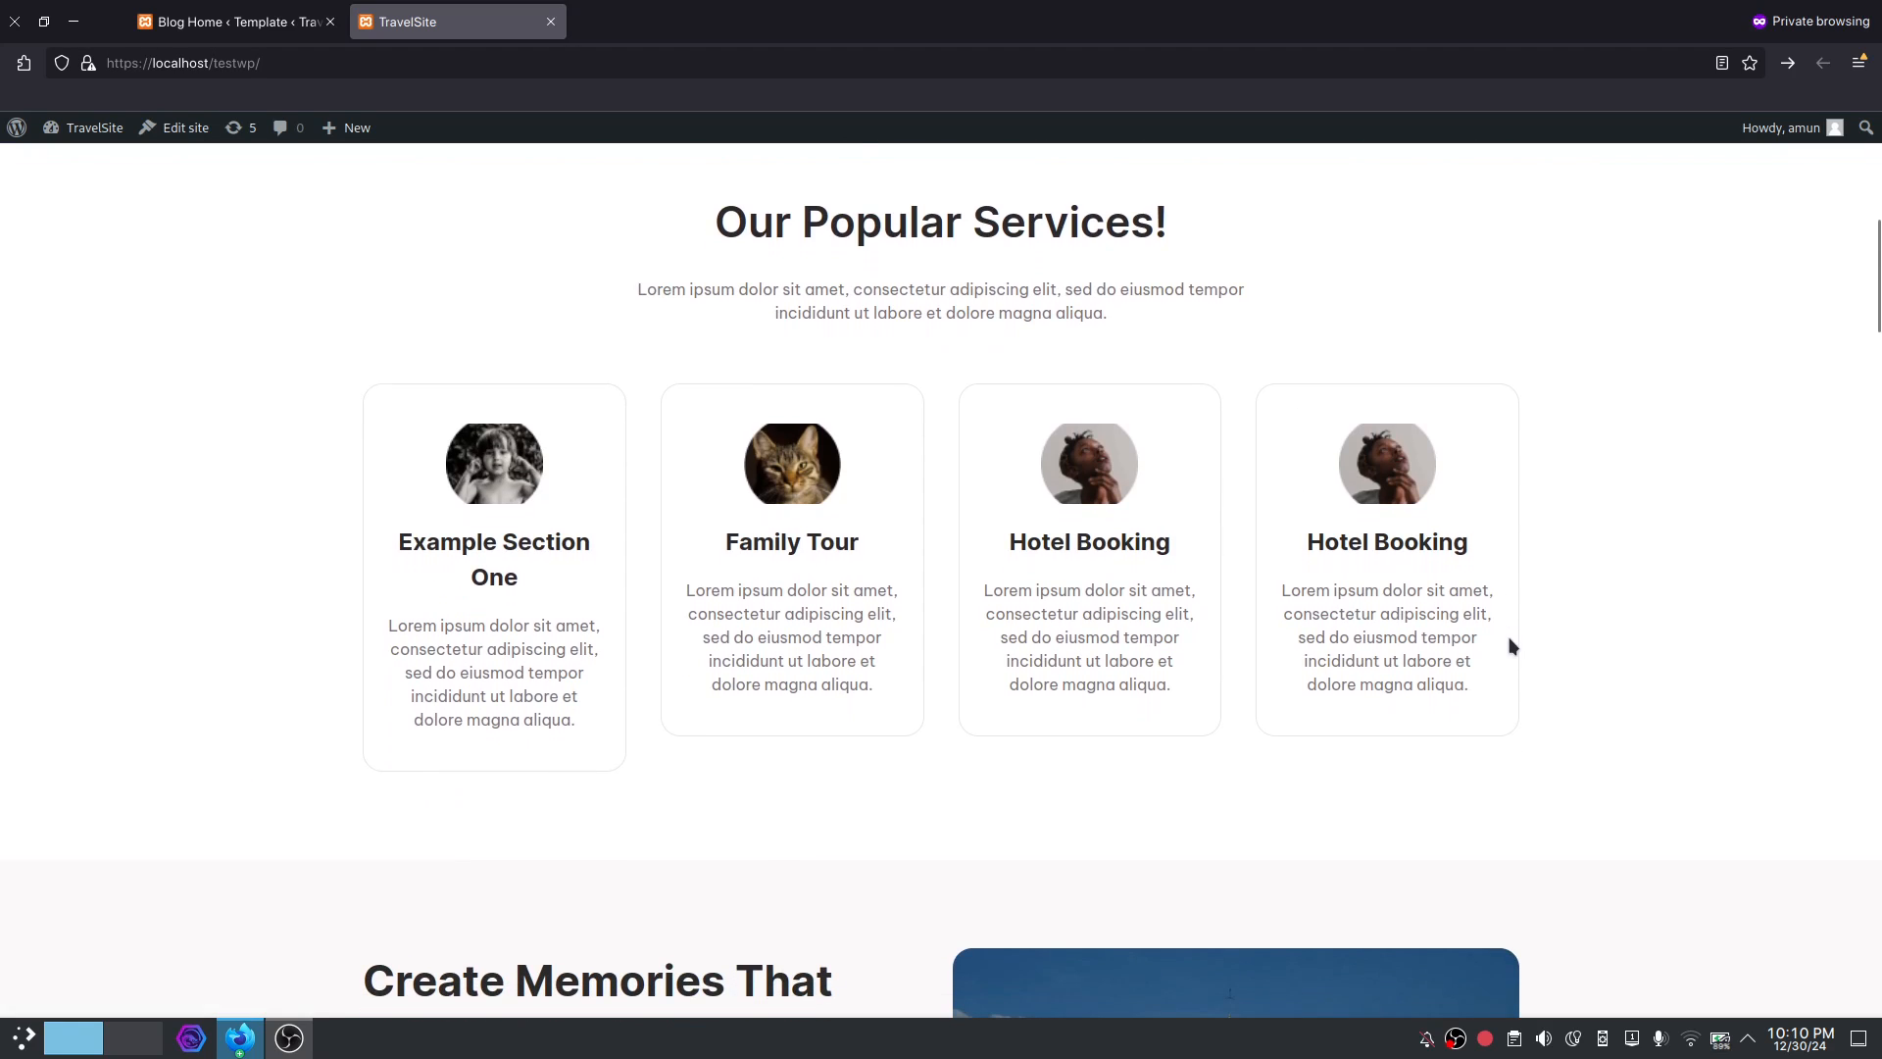
Apply the Hover Pulse style to the child portrait in the "Example Section One" column and save the template.
{"action": "scroll", "coordinate": [1512, 646], "scroll_direction": "up", "scroll_amount": 2}
{"action": "scroll", "coordinate": [1513, 646], "scroll_direction": "down", "scroll_amount": 4}
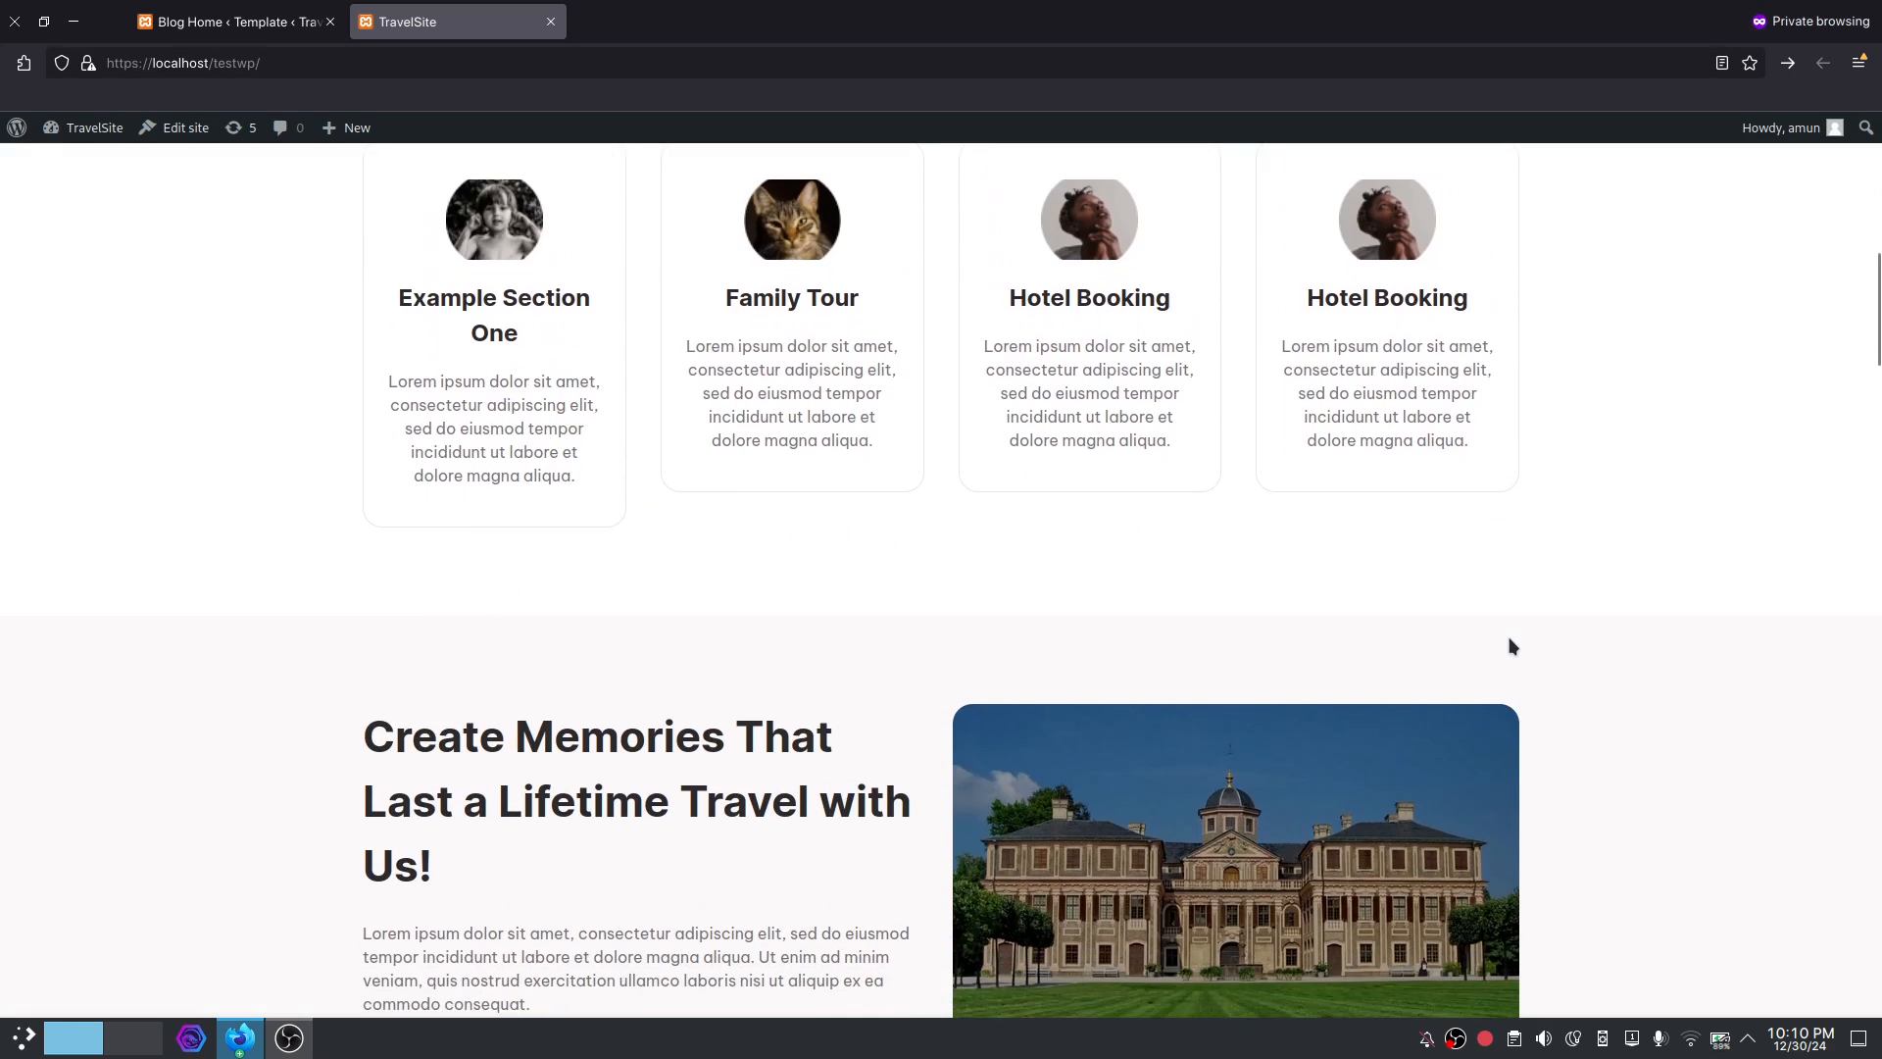
{"action": "scroll", "coordinate": [1513, 646], "scroll_direction": "up", "scroll_amount": 2}
{"action": "left_click", "coordinate": [263, 13]}
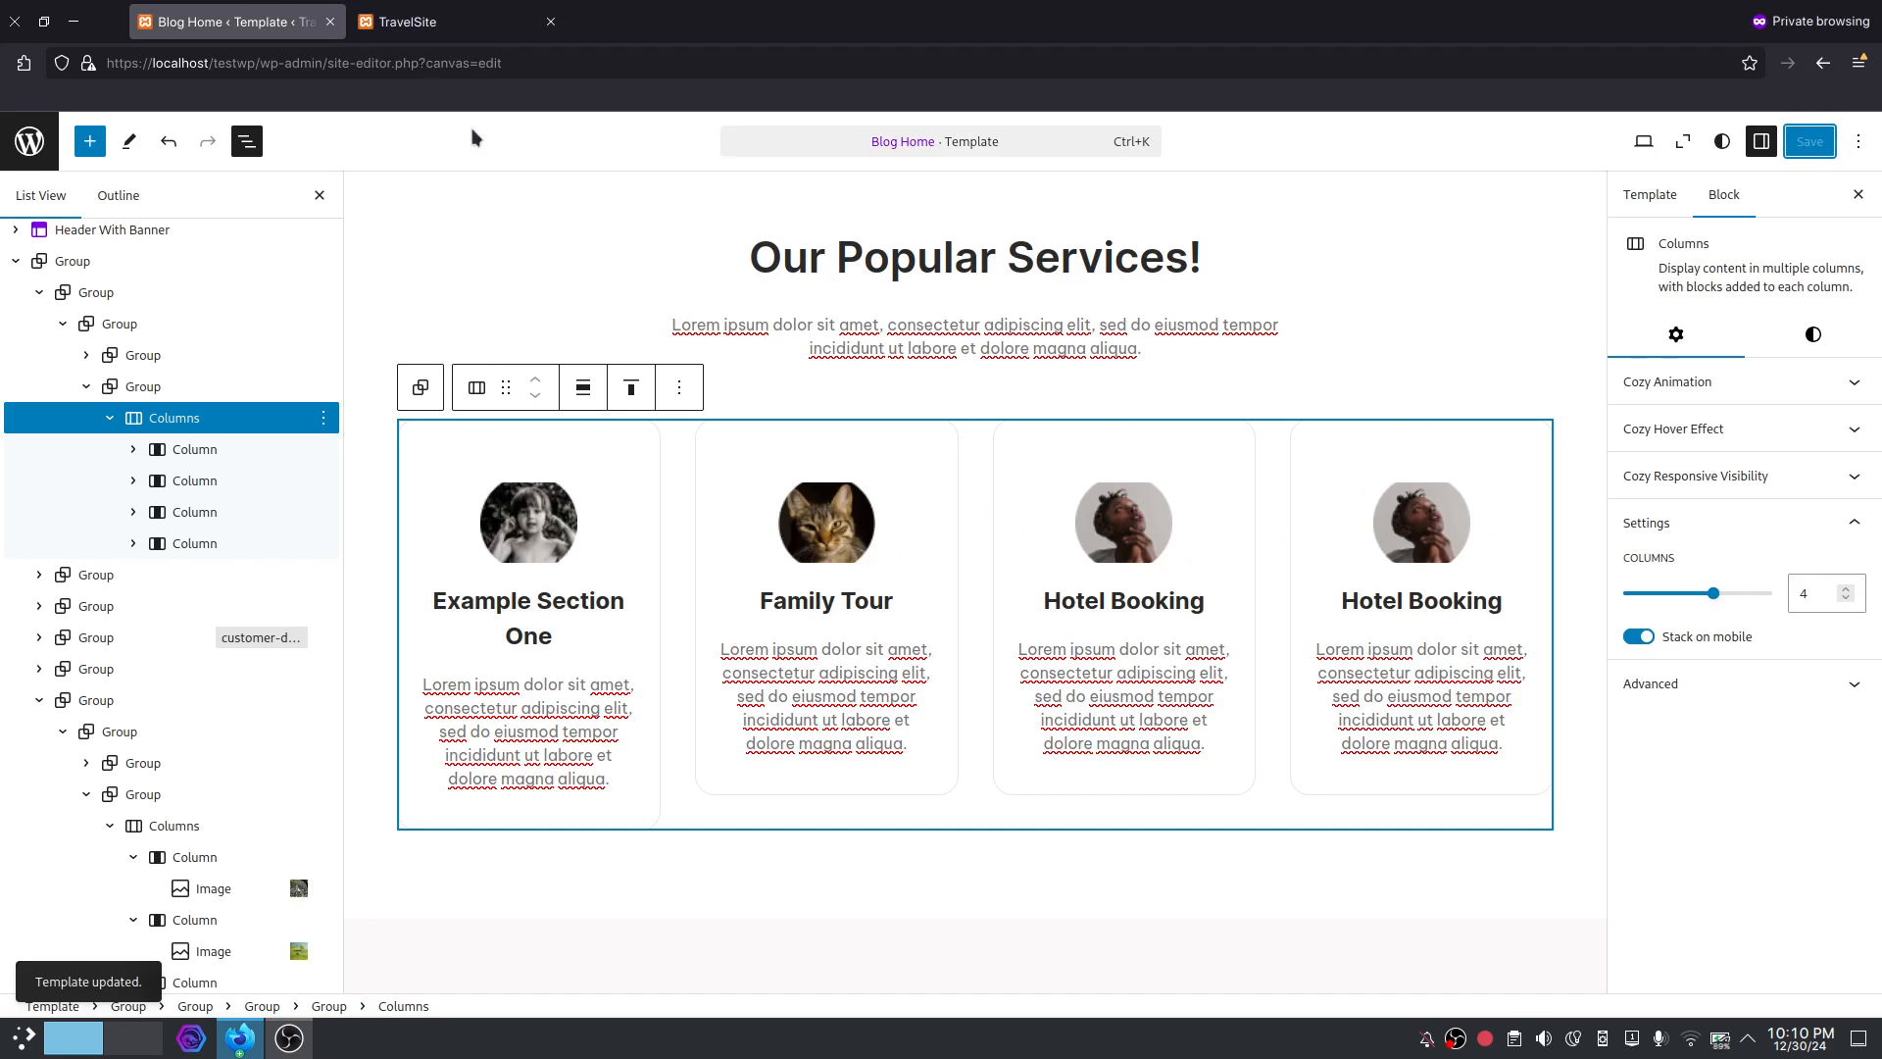
{"action": "left_click", "coordinate": [540, 521]}
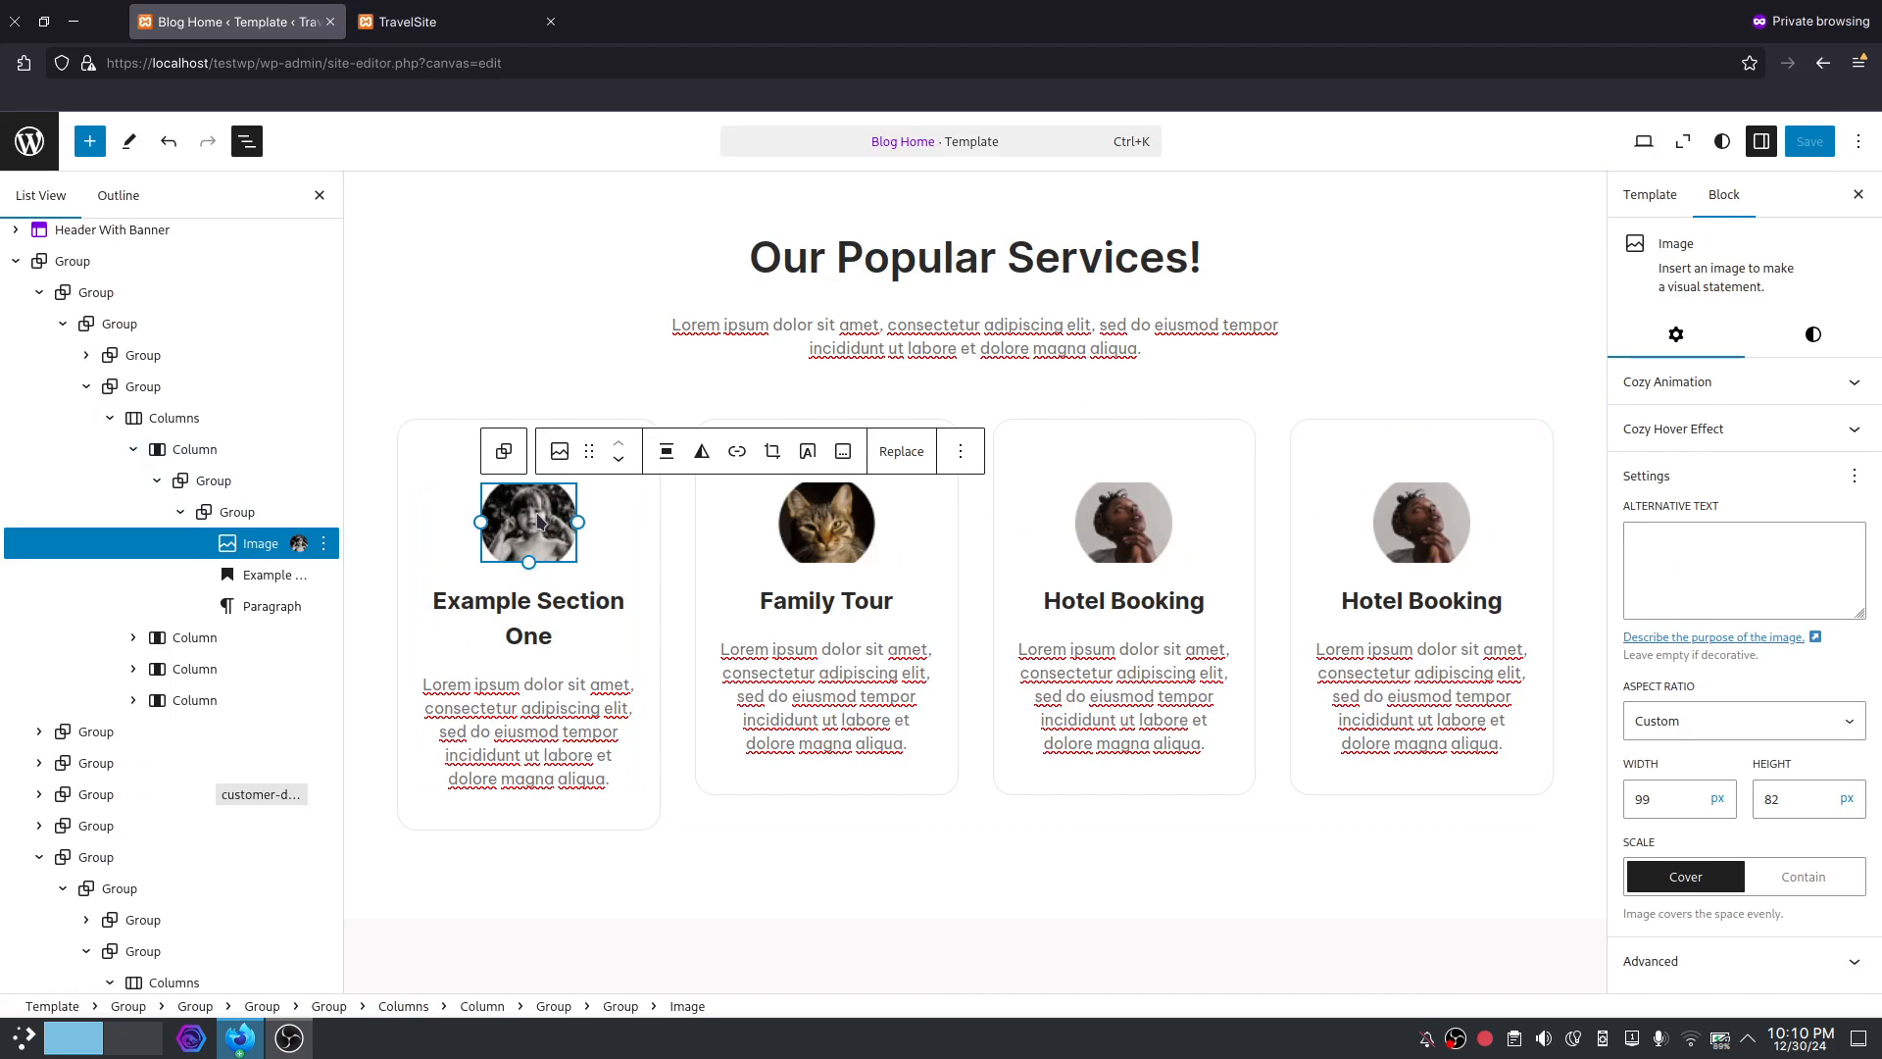
{"action": "left_click", "coordinate": [1812, 334]}
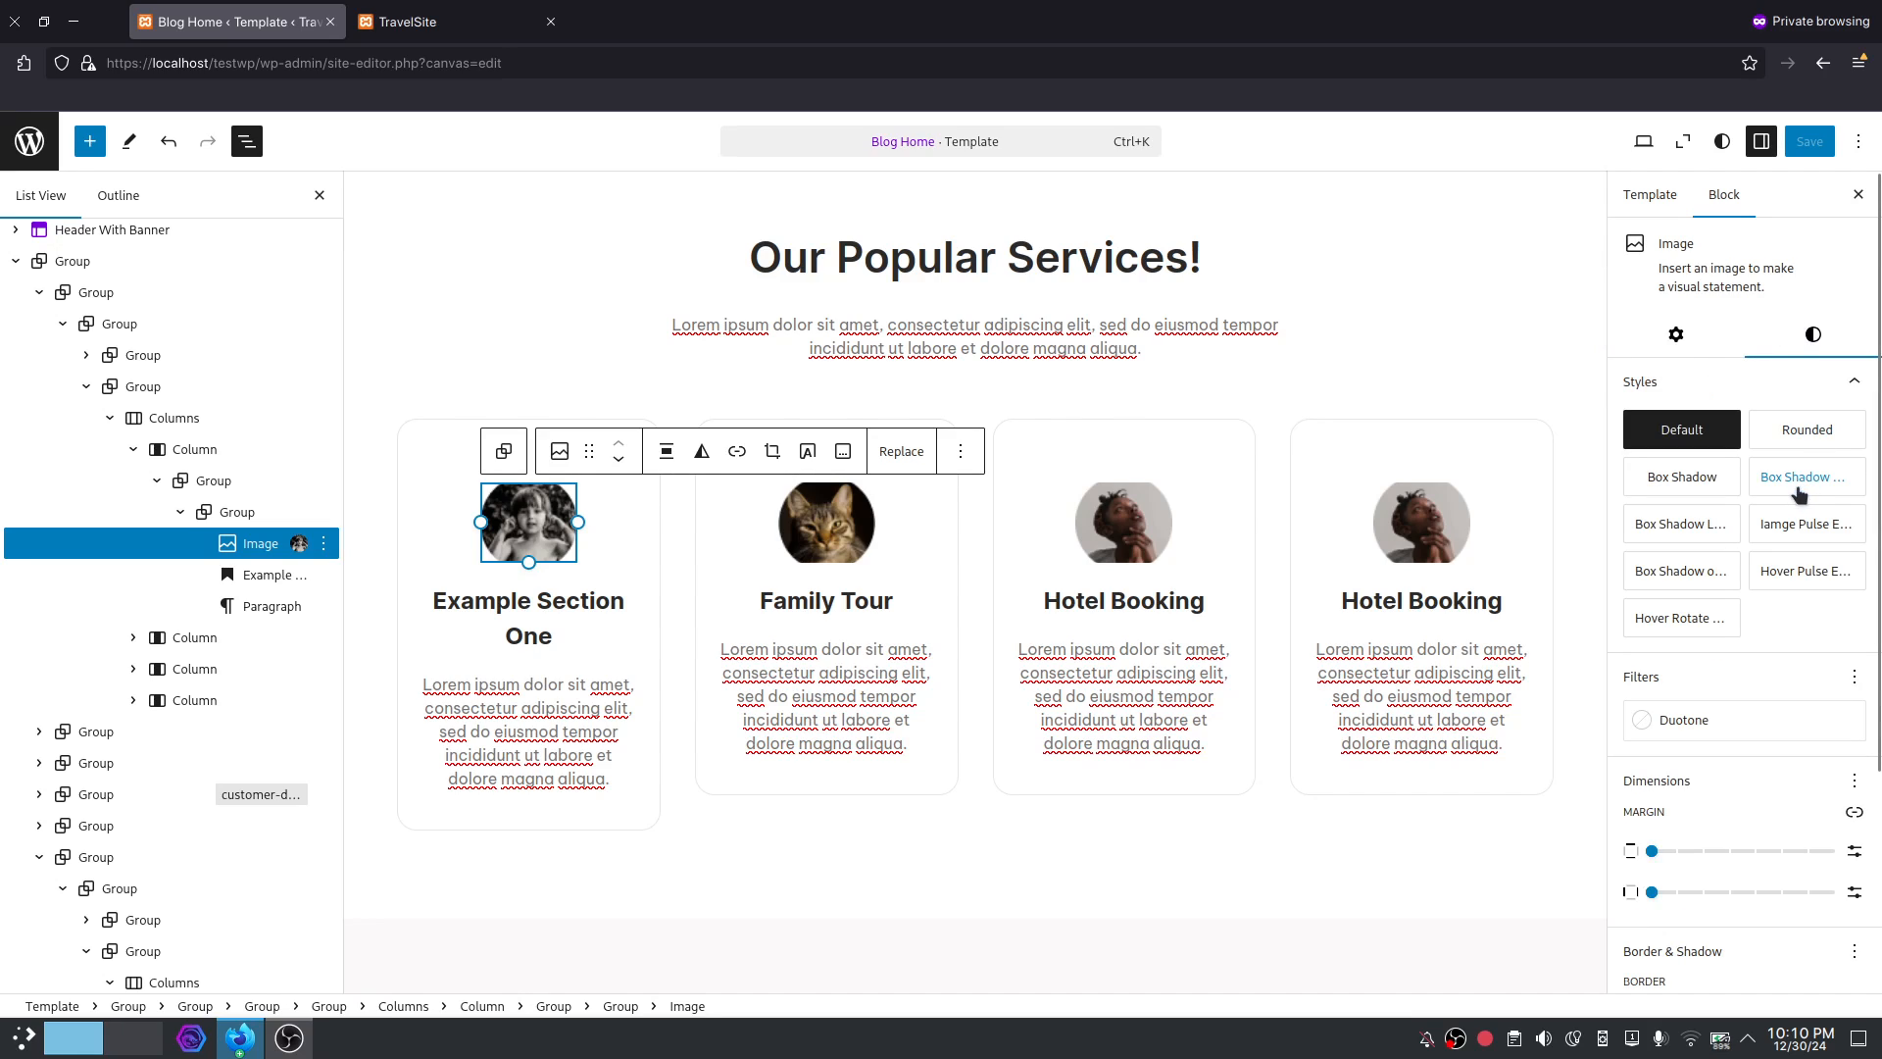
{"action": "left_click", "coordinate": [1813, 576]}
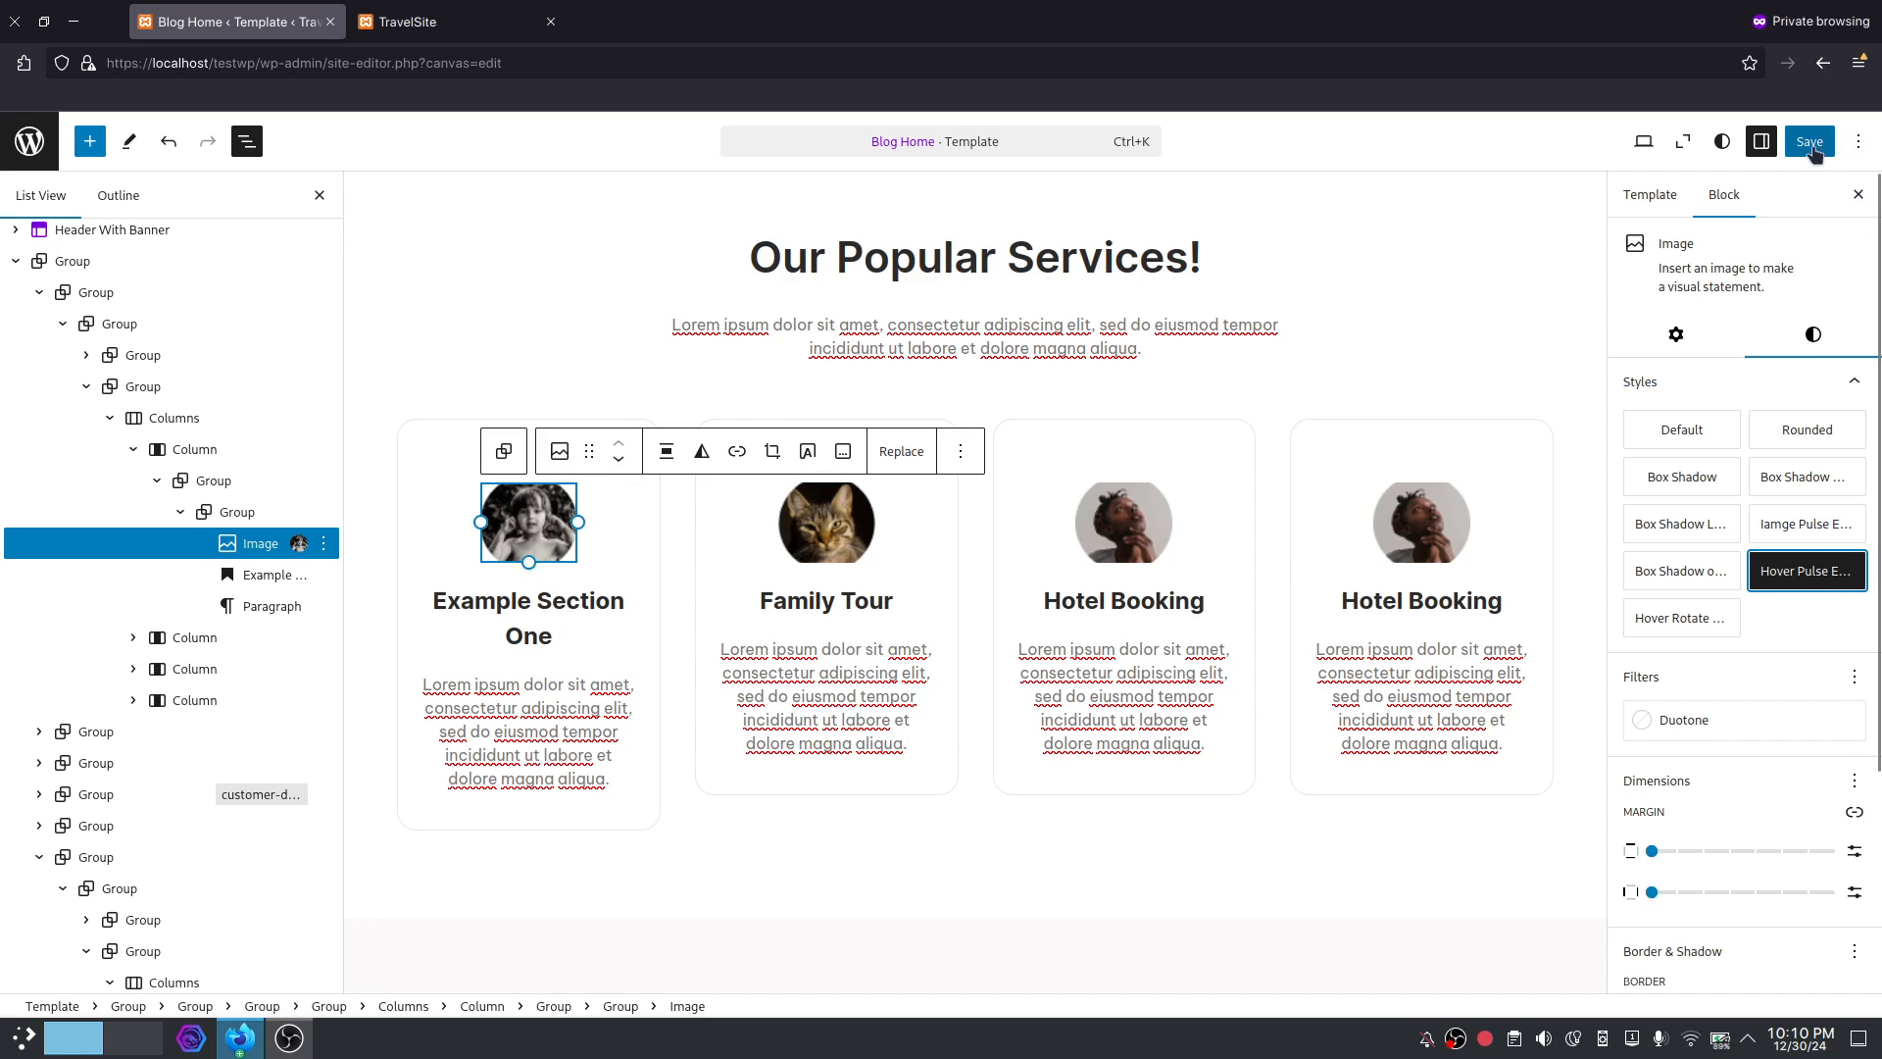
{"action": "left_click", "coordinate": [1810, 143]}
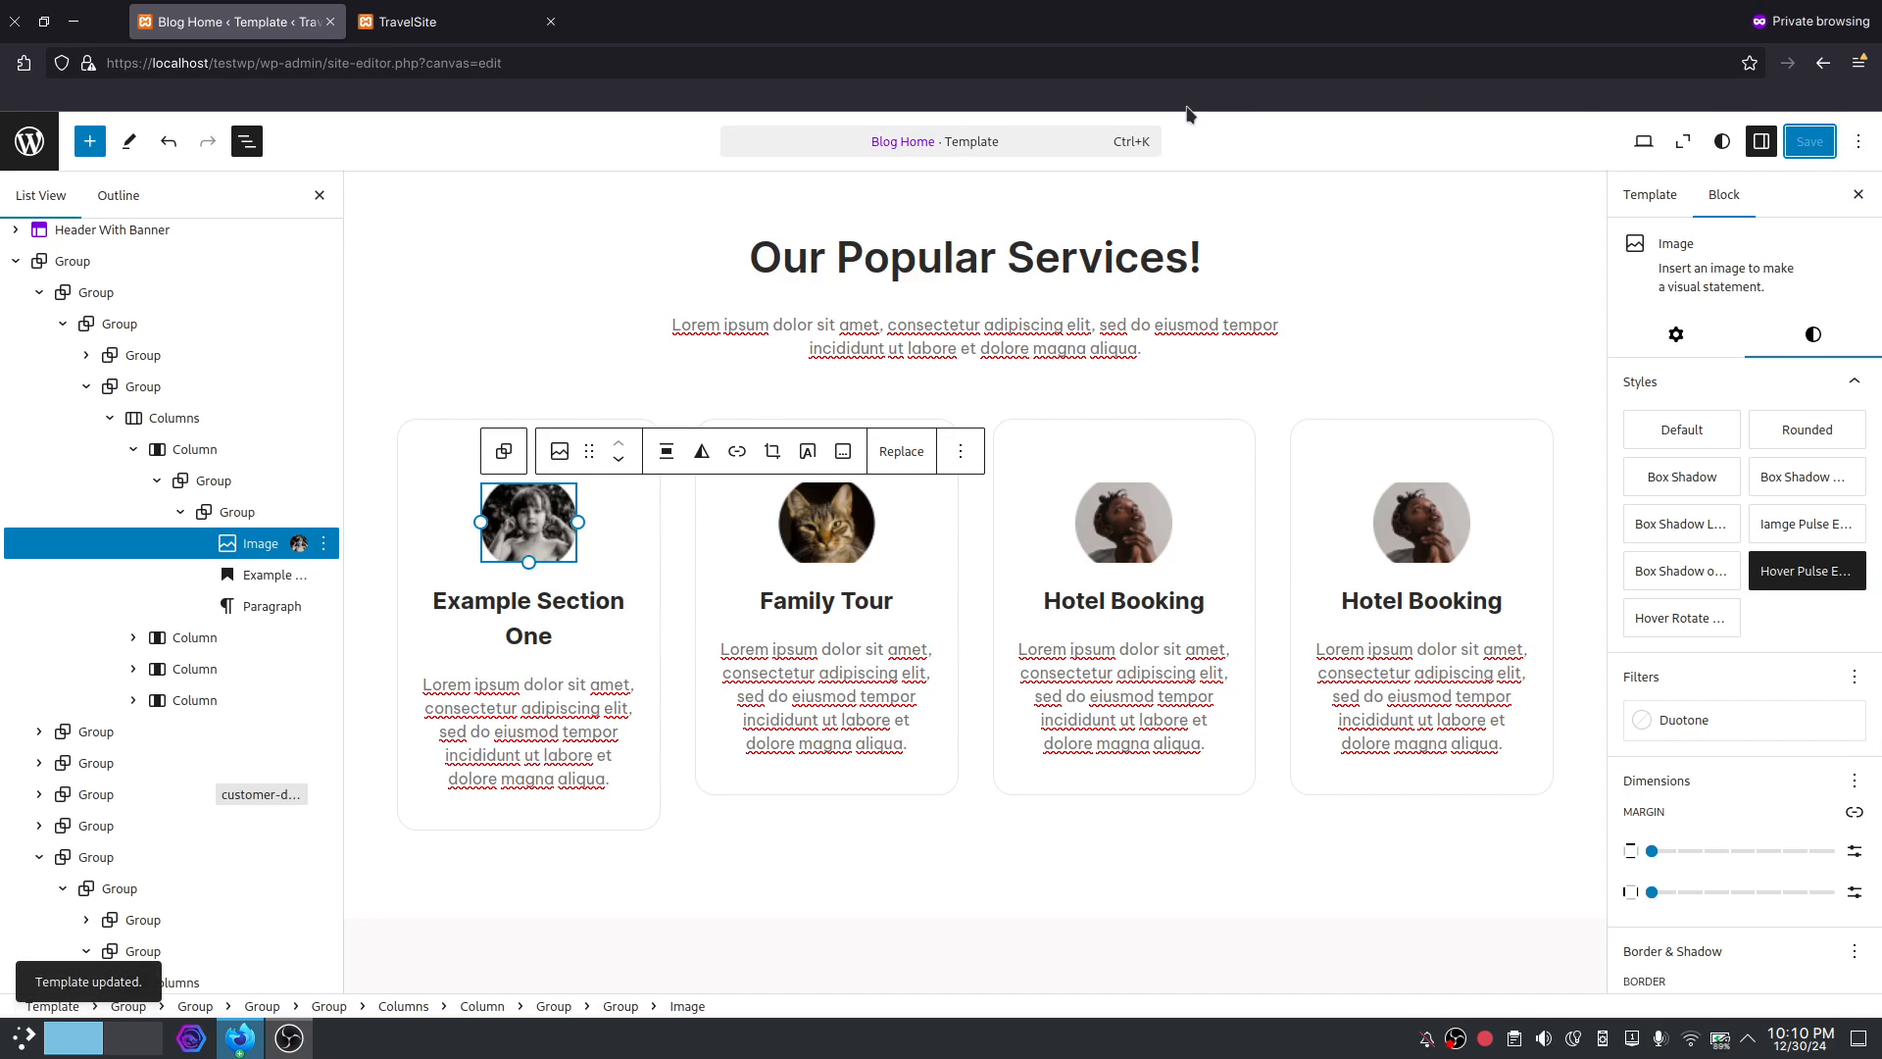
Reload the live TravelSite page and check the child portrait's hover effect under "Our Popular Services!".
{"action": "left_click", "coordinate": [451, 22]}
{"action": "left_click", "coordinate": [500, 53]}
{"action": "key", "text": "Return"}
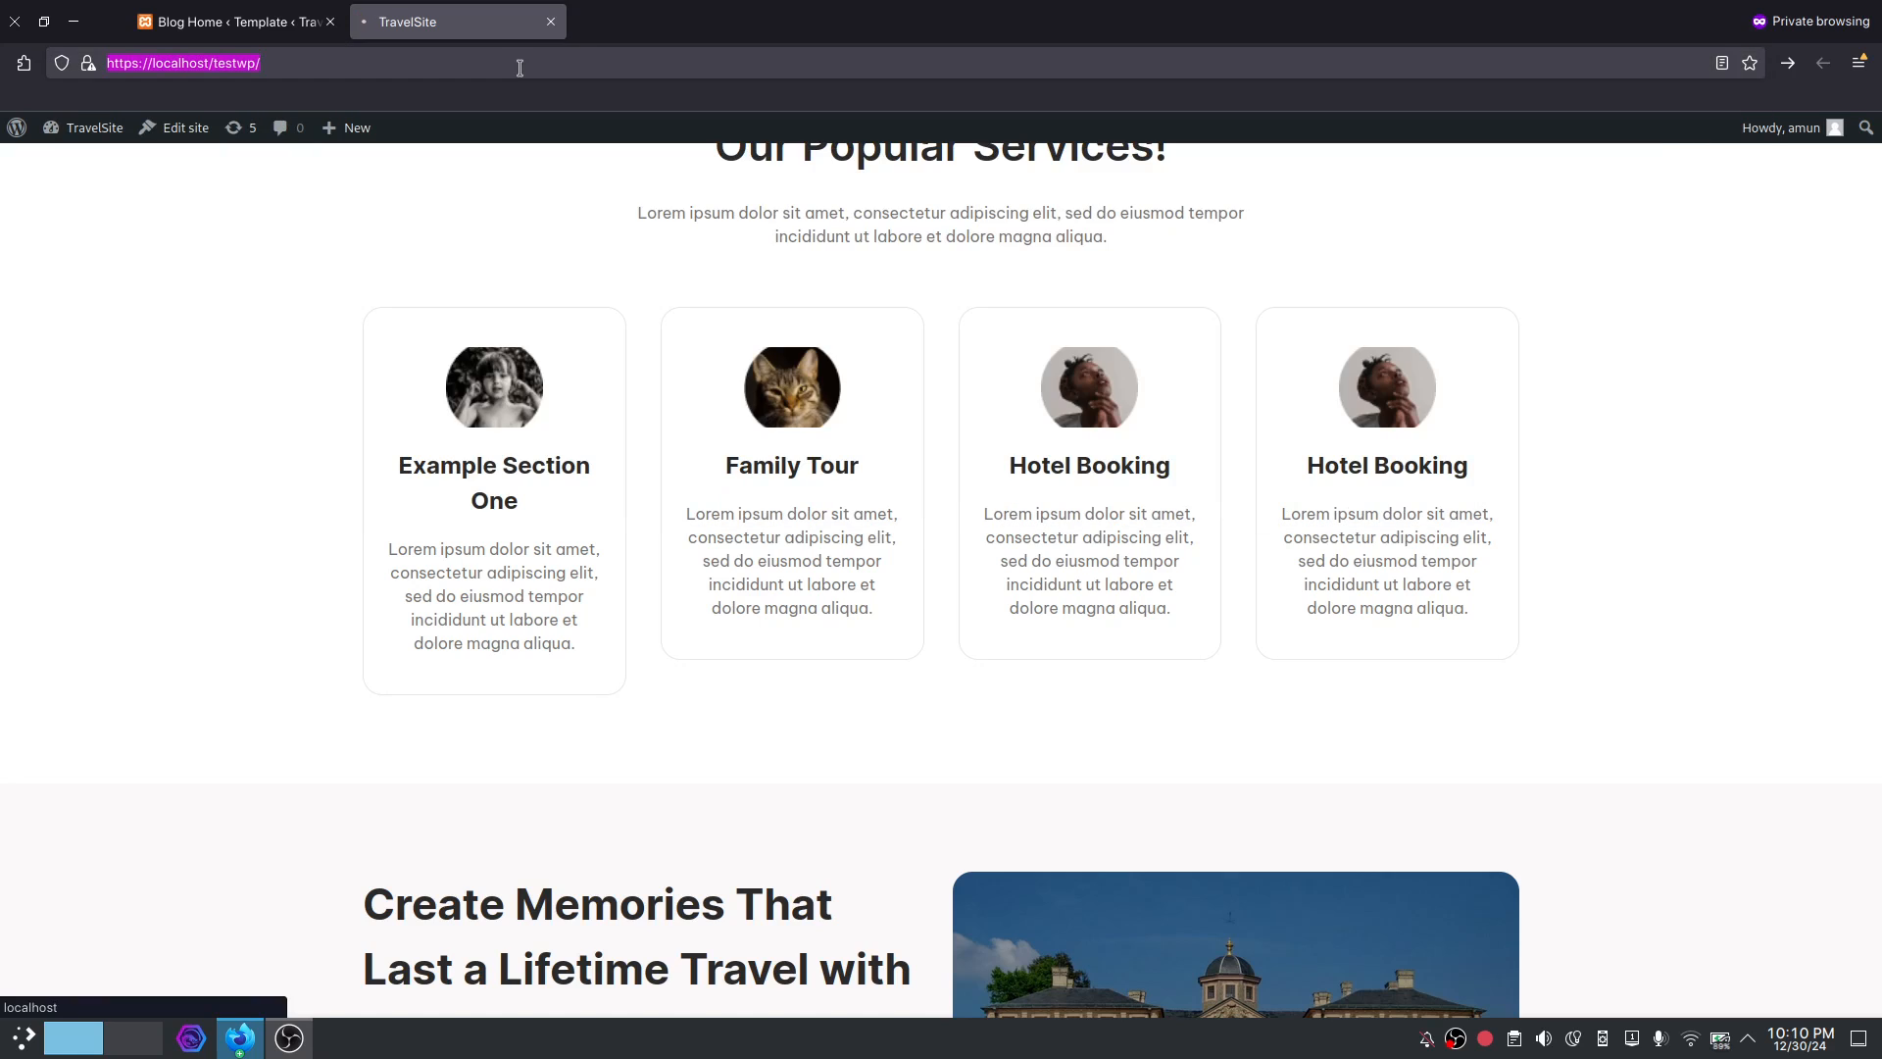
{"action": "scroll", "coordinate": [720, 573], "scroll_direction": "down", "scroll_amount": 5}
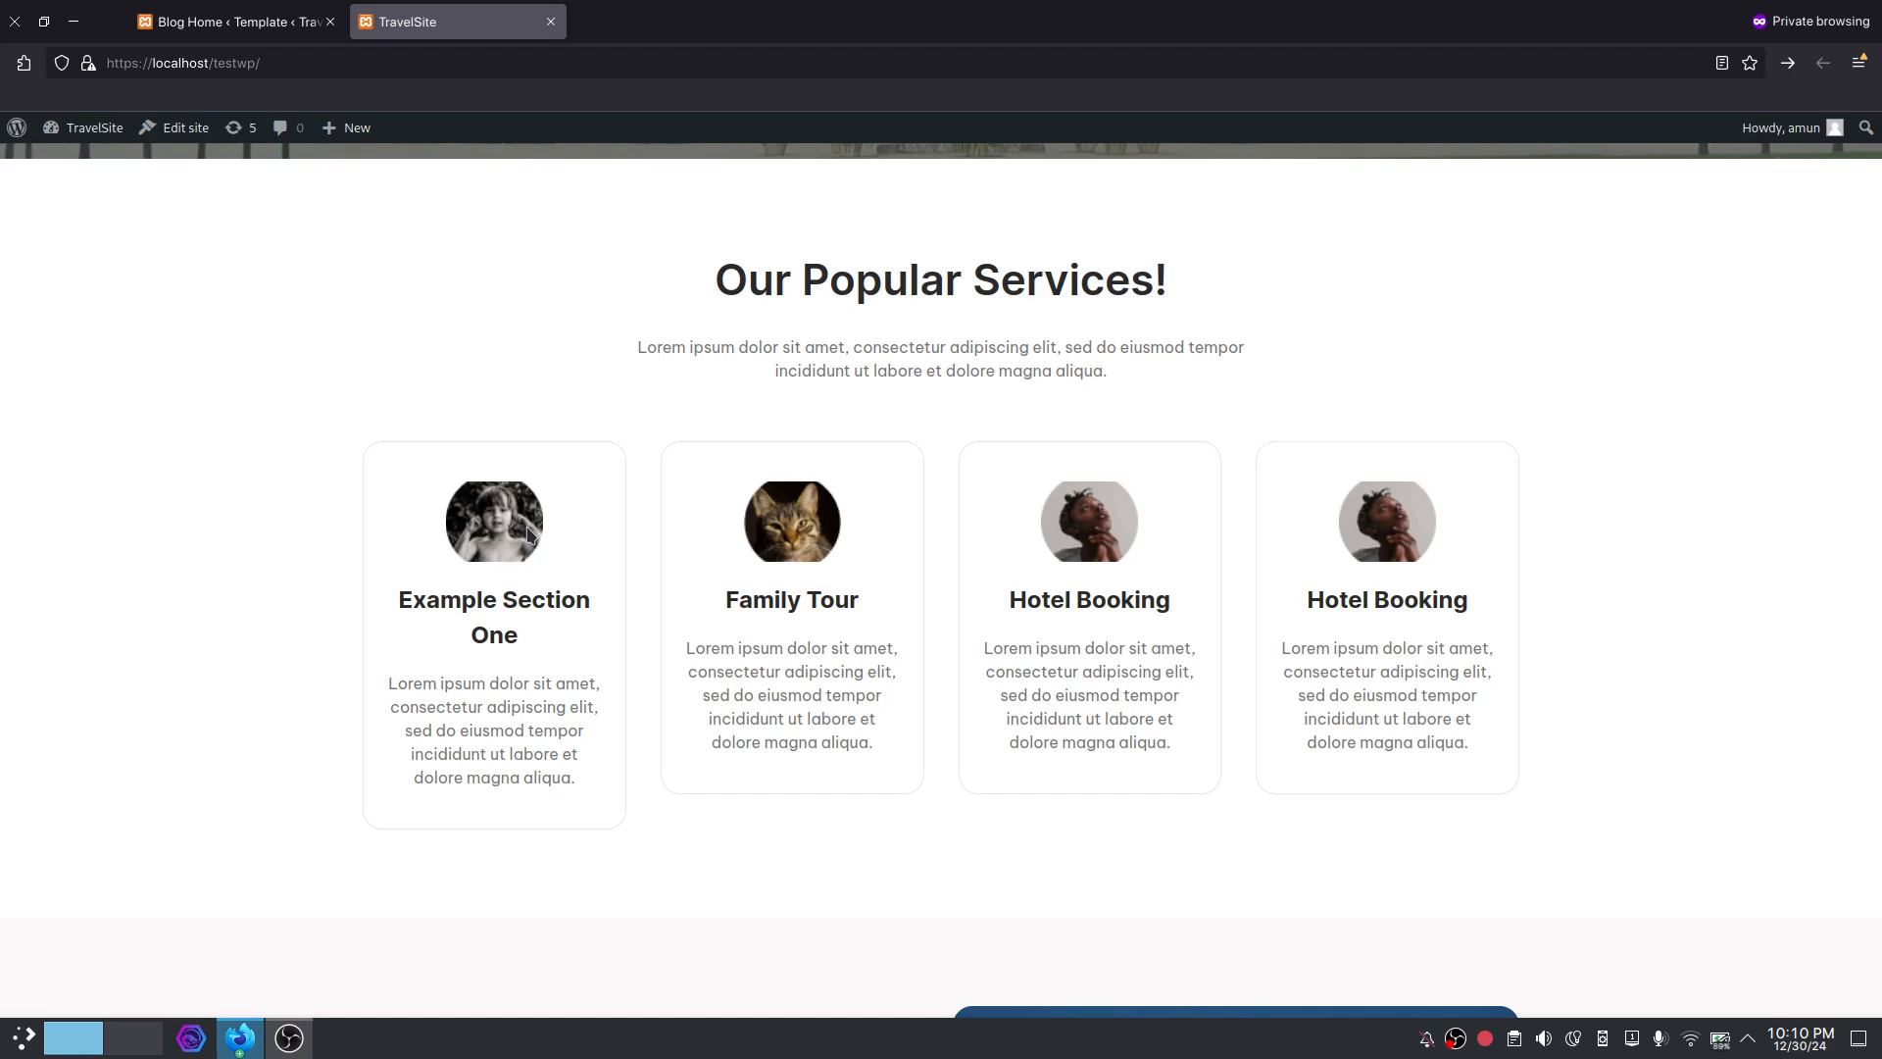
Change the child portrait's style to Hover Rotate, save the template and check the effect on the reloaded live page.
{"action": "key", "text": "ctrl+Page_Up"}
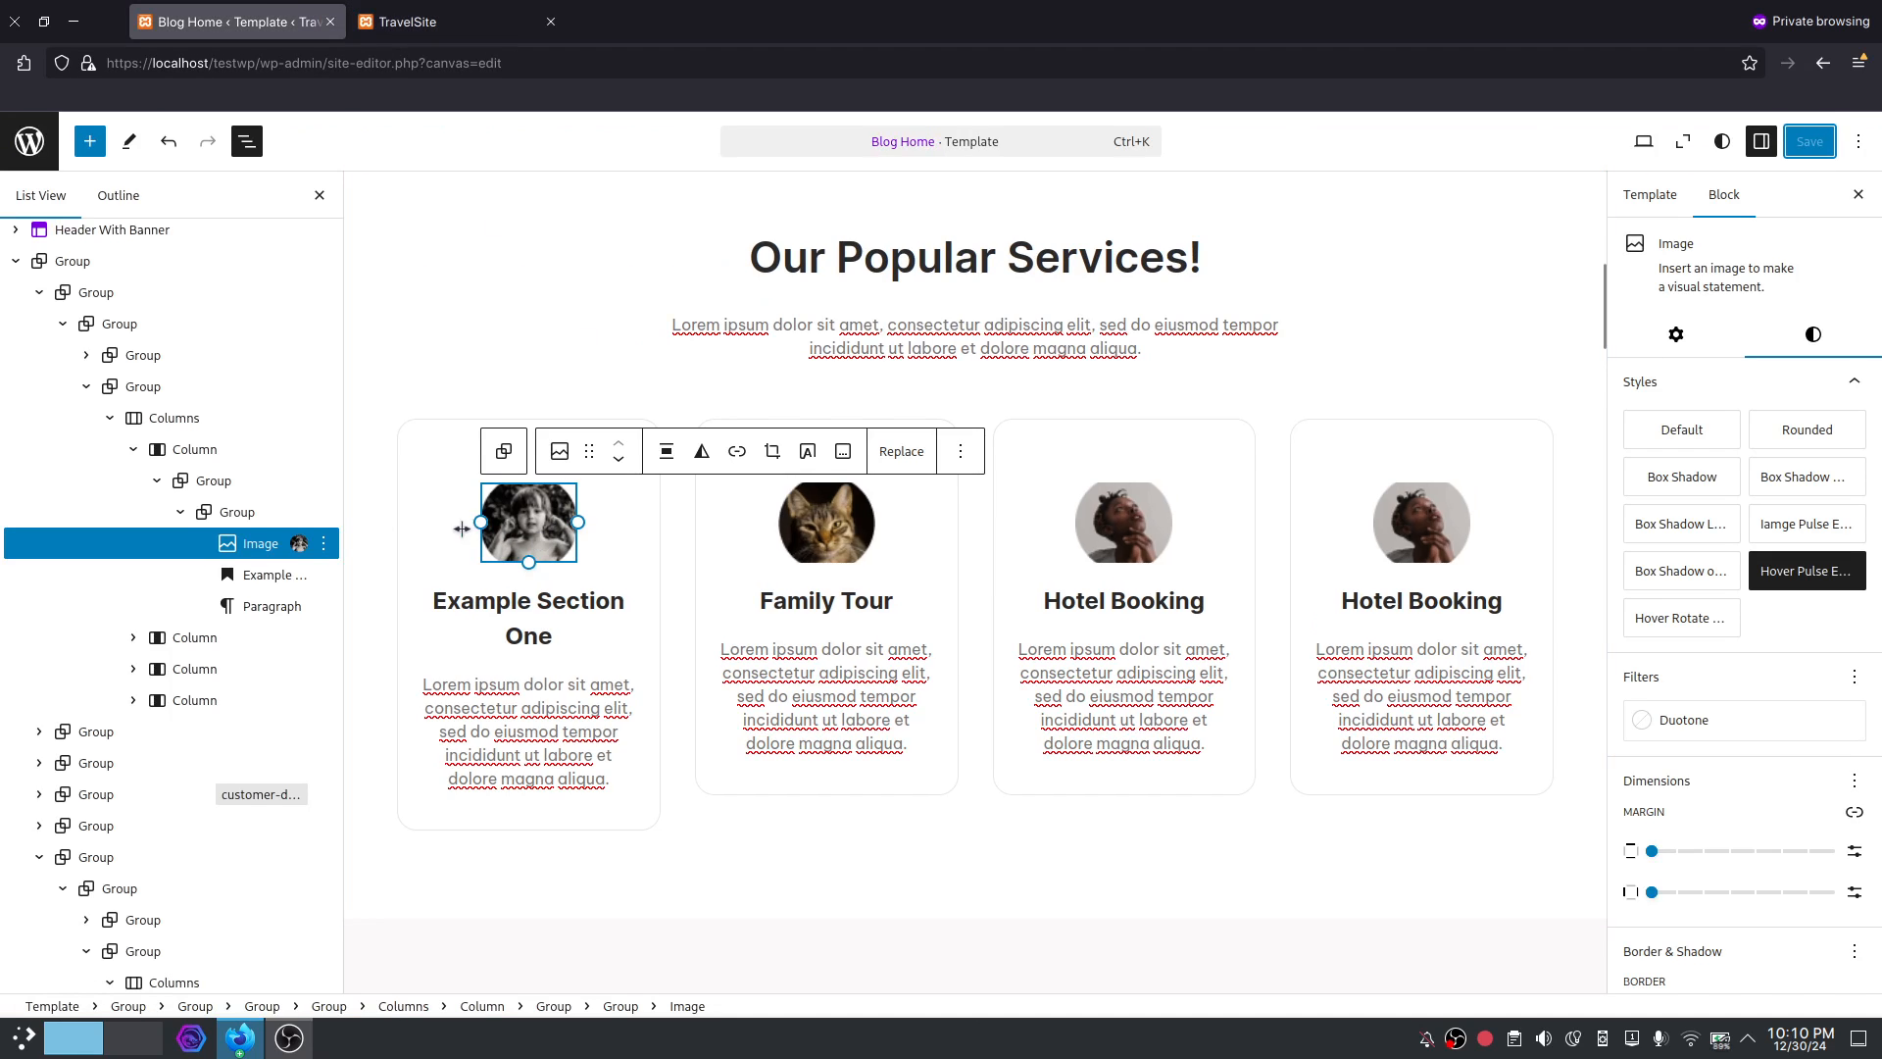
{"action": "left_click", "coordinate": [1683, 622]}
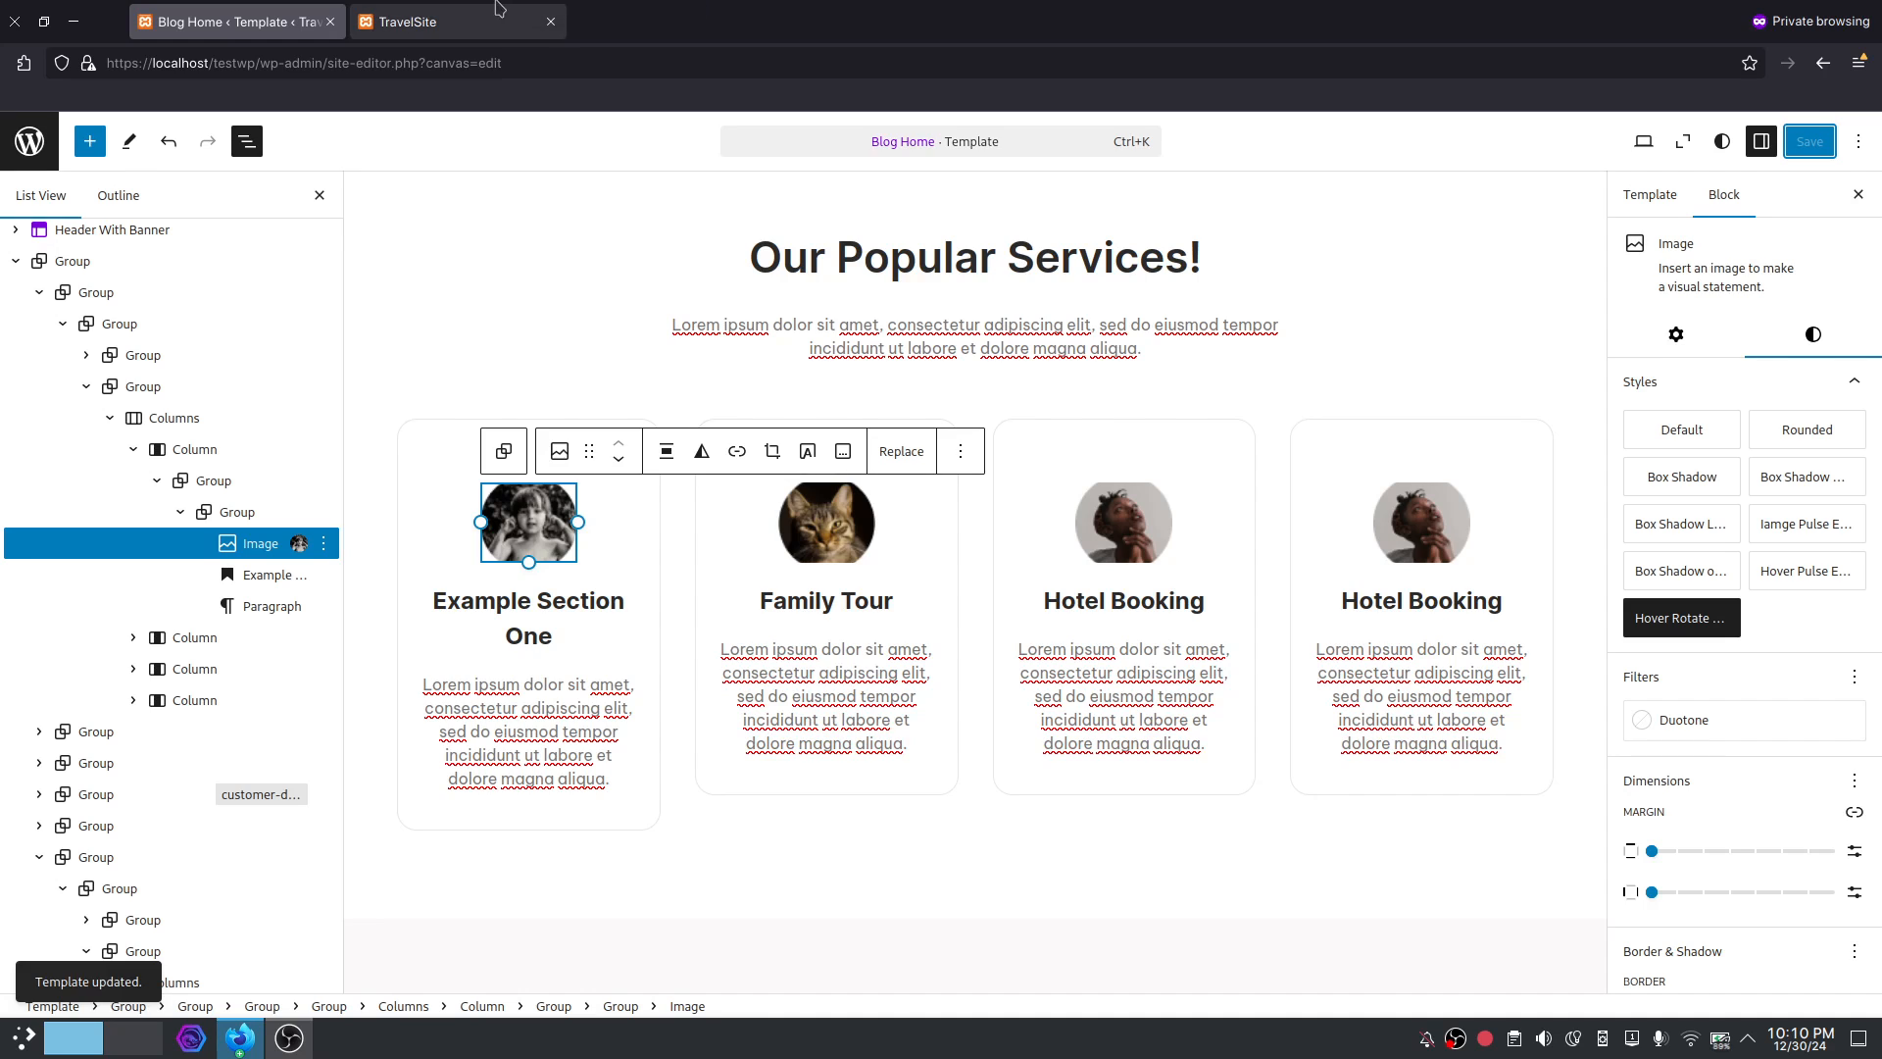
{"action": "left_click", "coordinate": [398, 11]}
{"action": "left_click", "coordinate": [419, 57]}
{"action": "key", "text": "Return"}
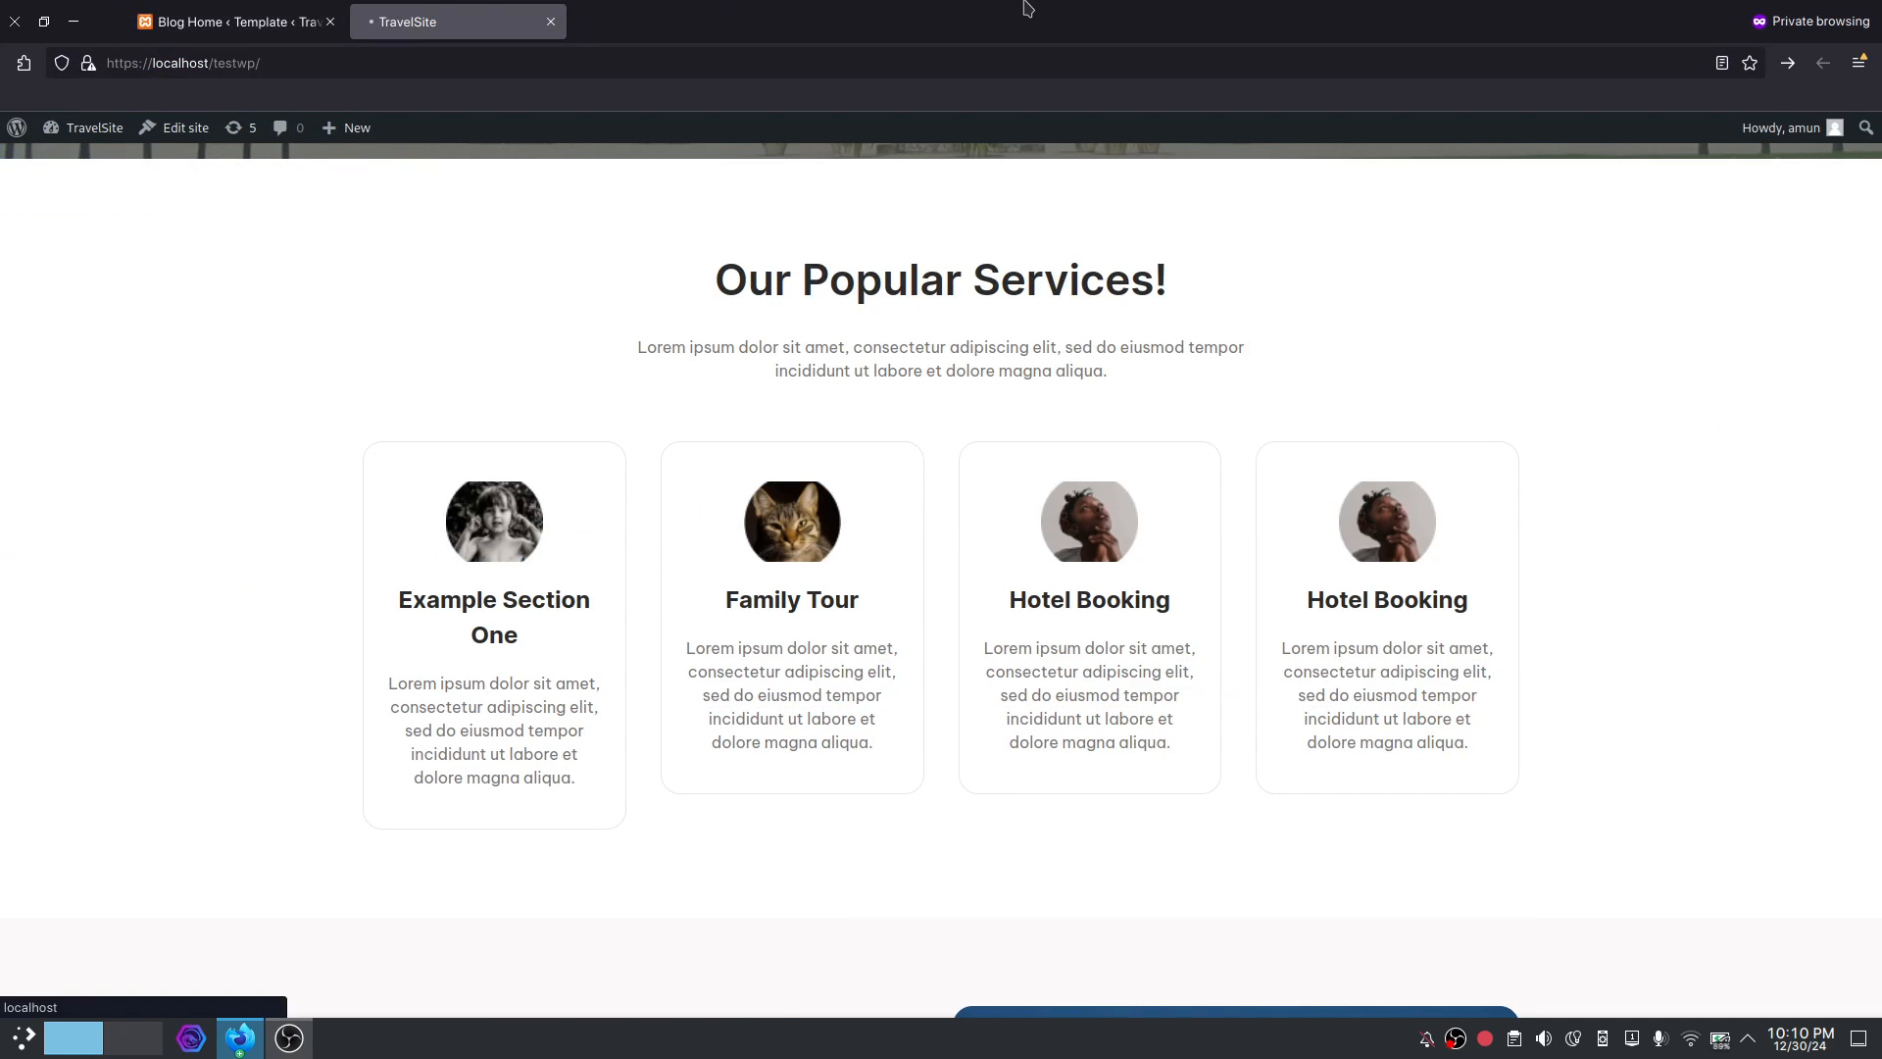
{"action": "scroll", "coordinate": [638, 575], "scroll_direction": "down", "scroll_amount": 9}
{"action": "scroll", "coordinate": [547, 628], "scroll_direction": "up", "scroll_amount": 3}
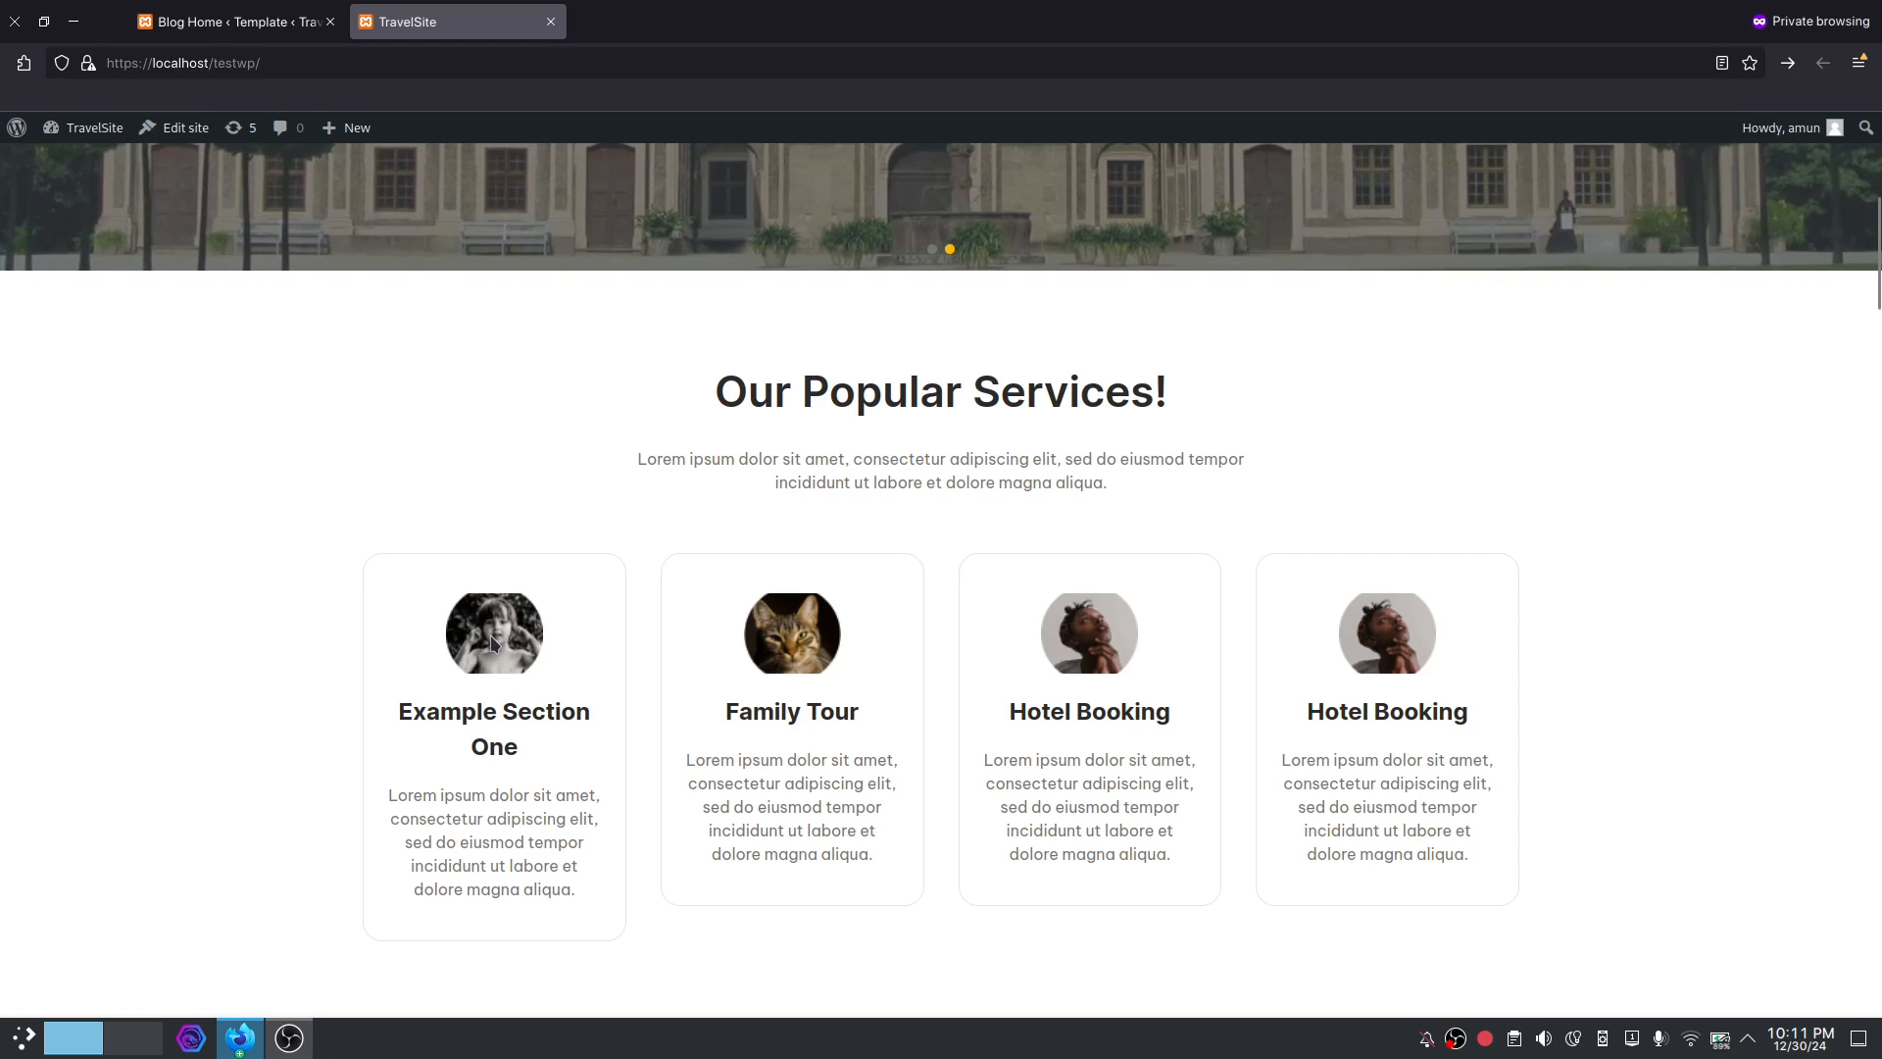
{"action": "scroll", "coordinate": [558, 708], "scroll_direction": "down", "scroll_amount": 2}
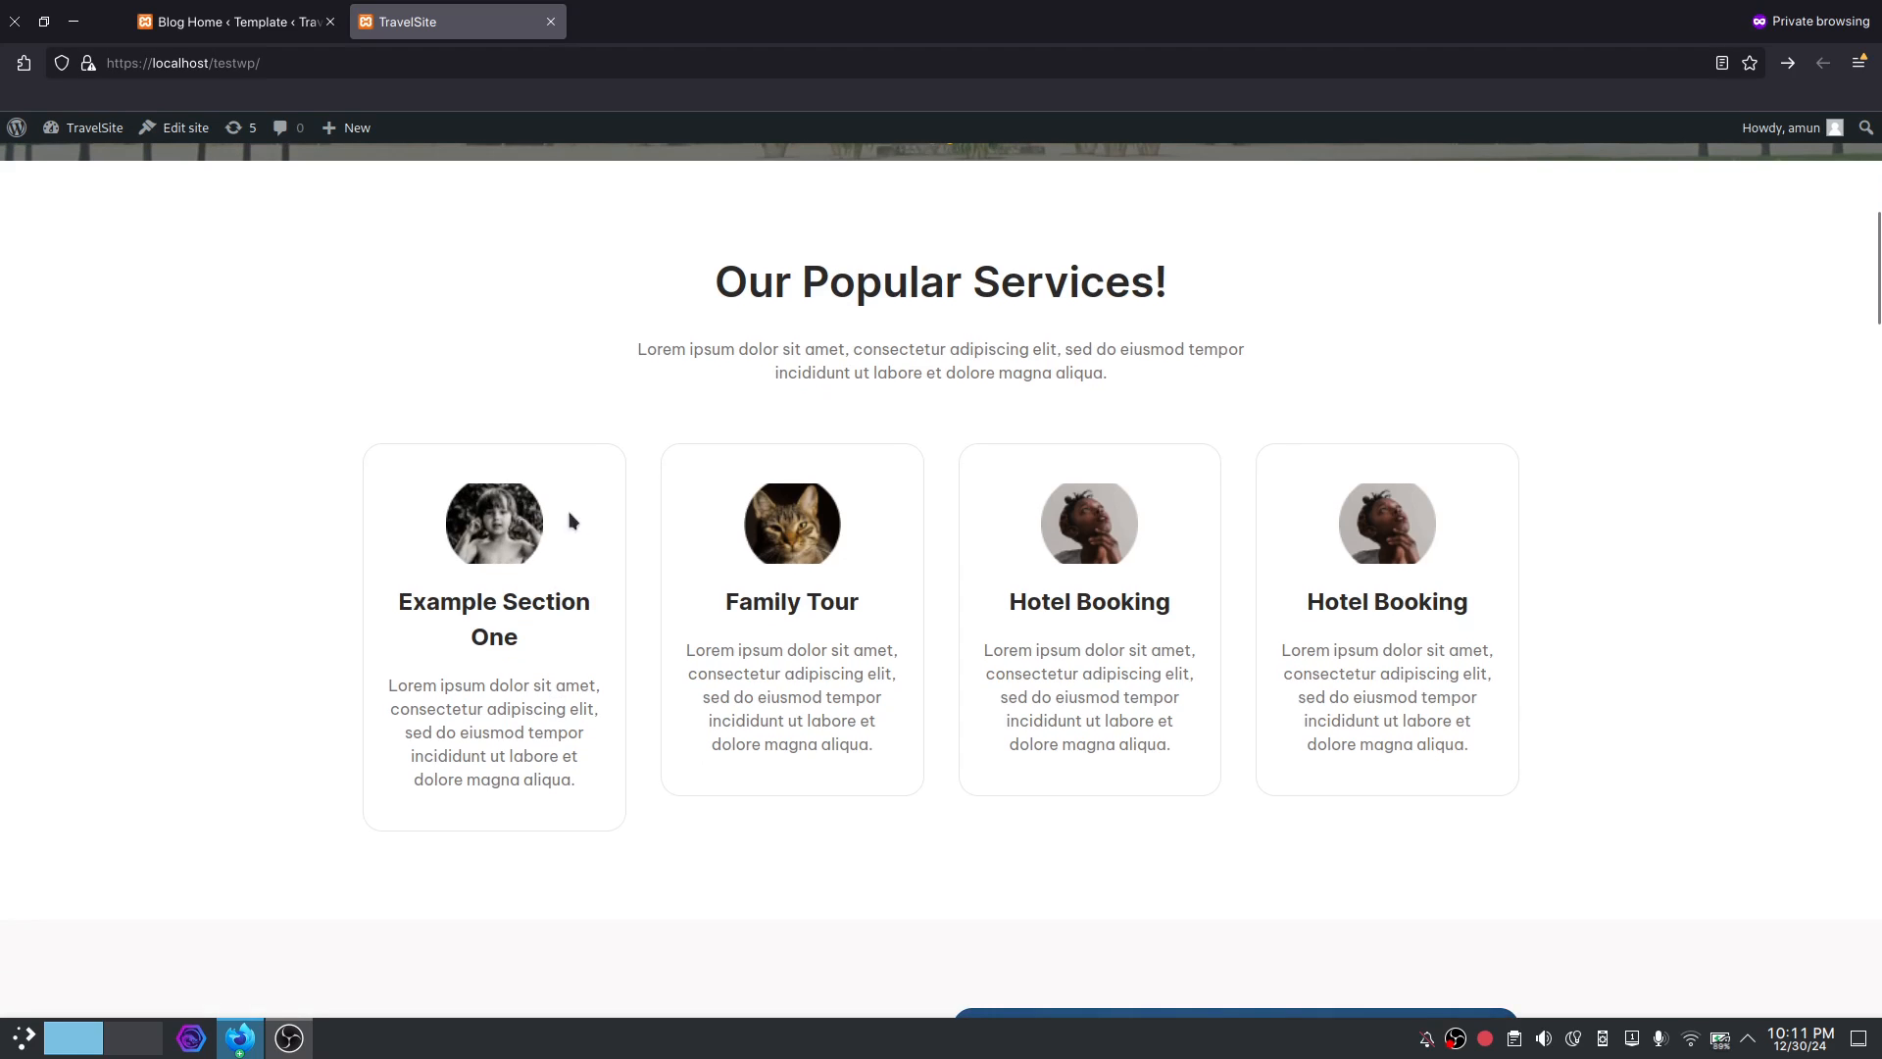
{"action": "scroll", "coordinate": [574, 520], "scroll_direction": "up", "scroll_amount": 1}
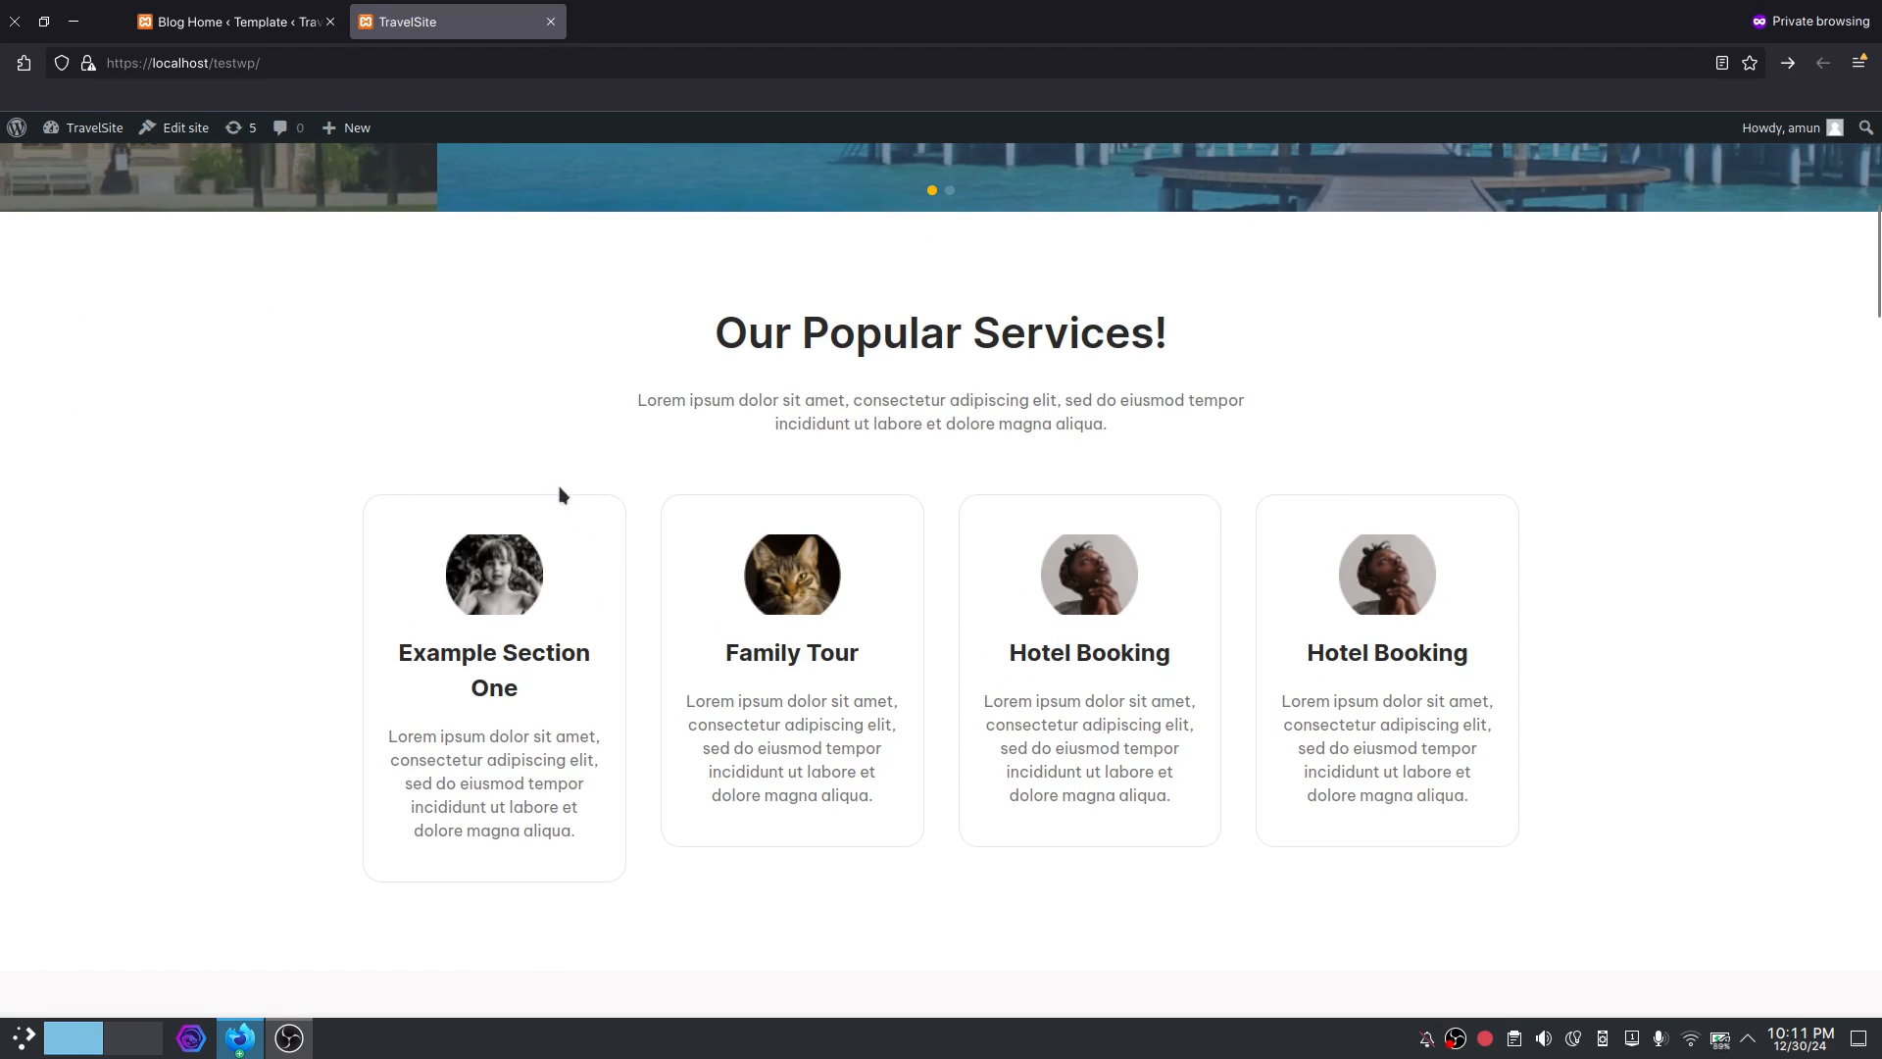
Examine the three testimonial groups in the second column of "Beautiful Words From Our Clients" in the template, ending on the last group.
{"action": "left_click", "coordinate": [214, 6]}
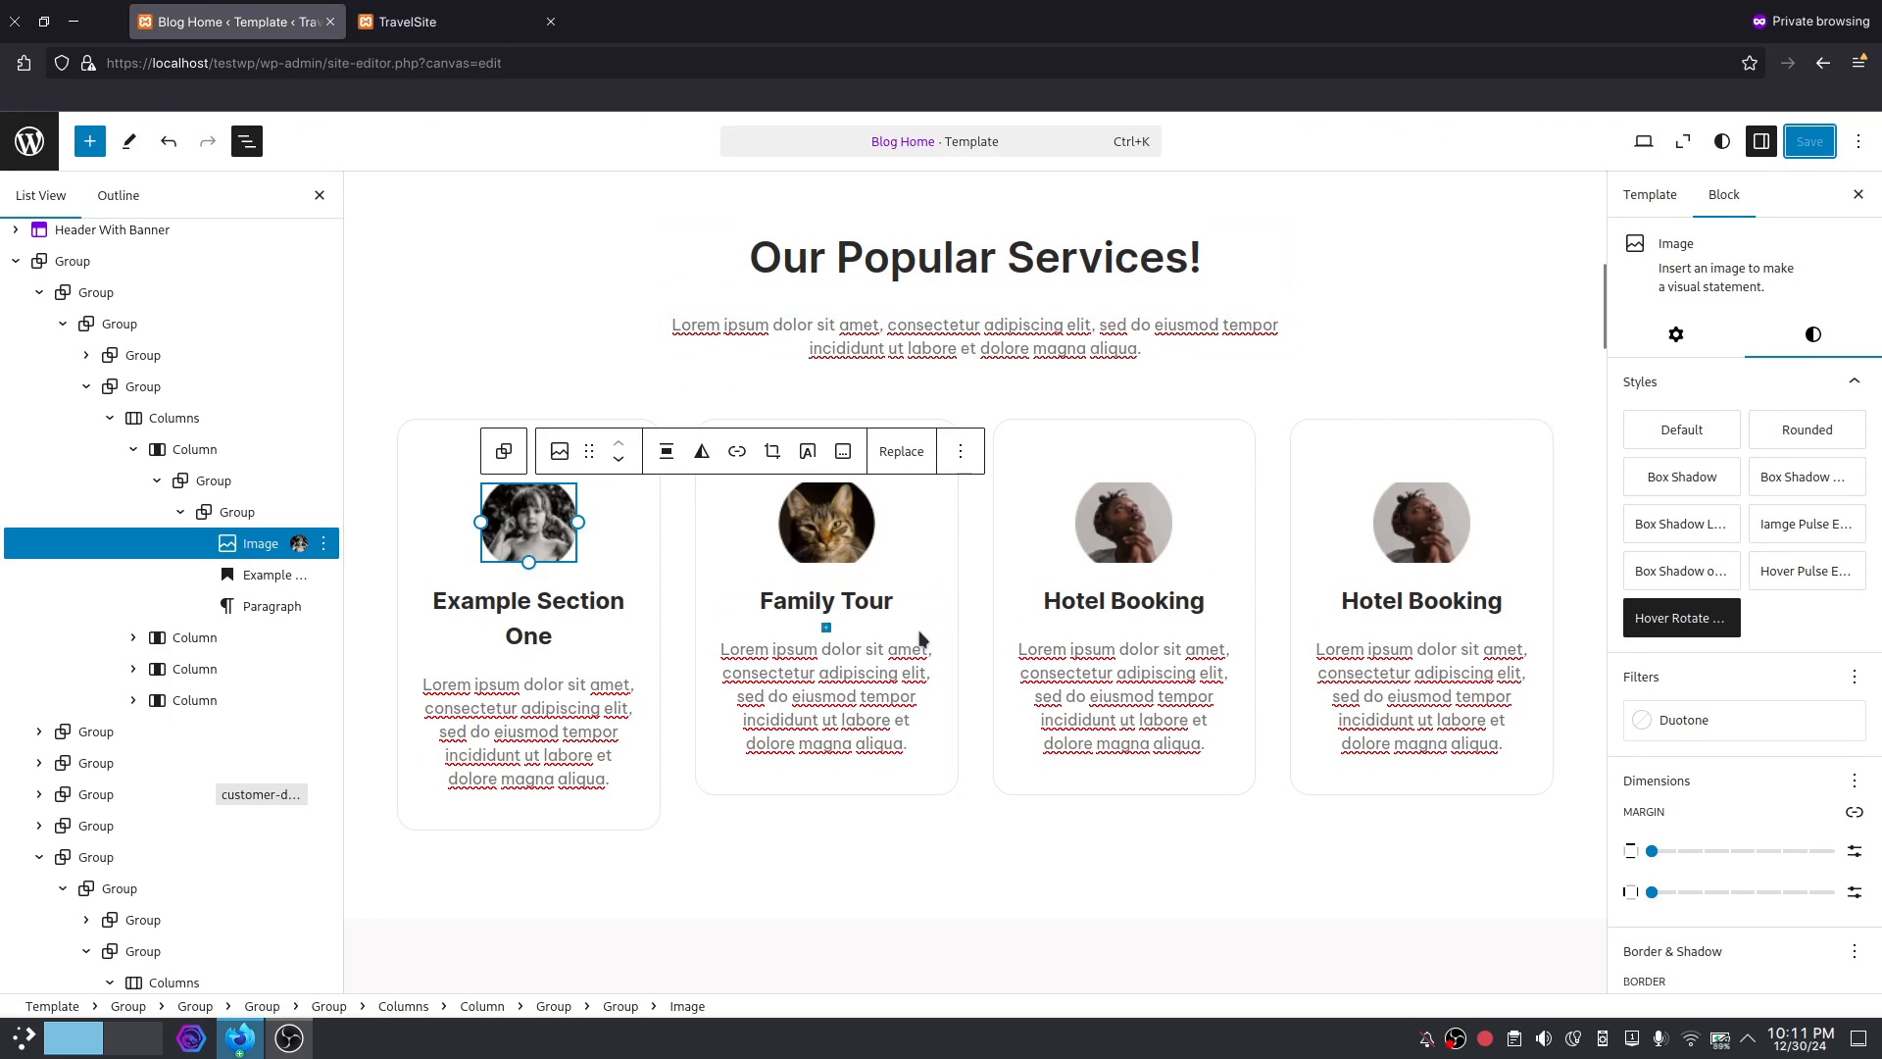
{"action": "scroll", "coordinate": [1248, 673], "scroll_direction": "down", "scroll_amount": 10}
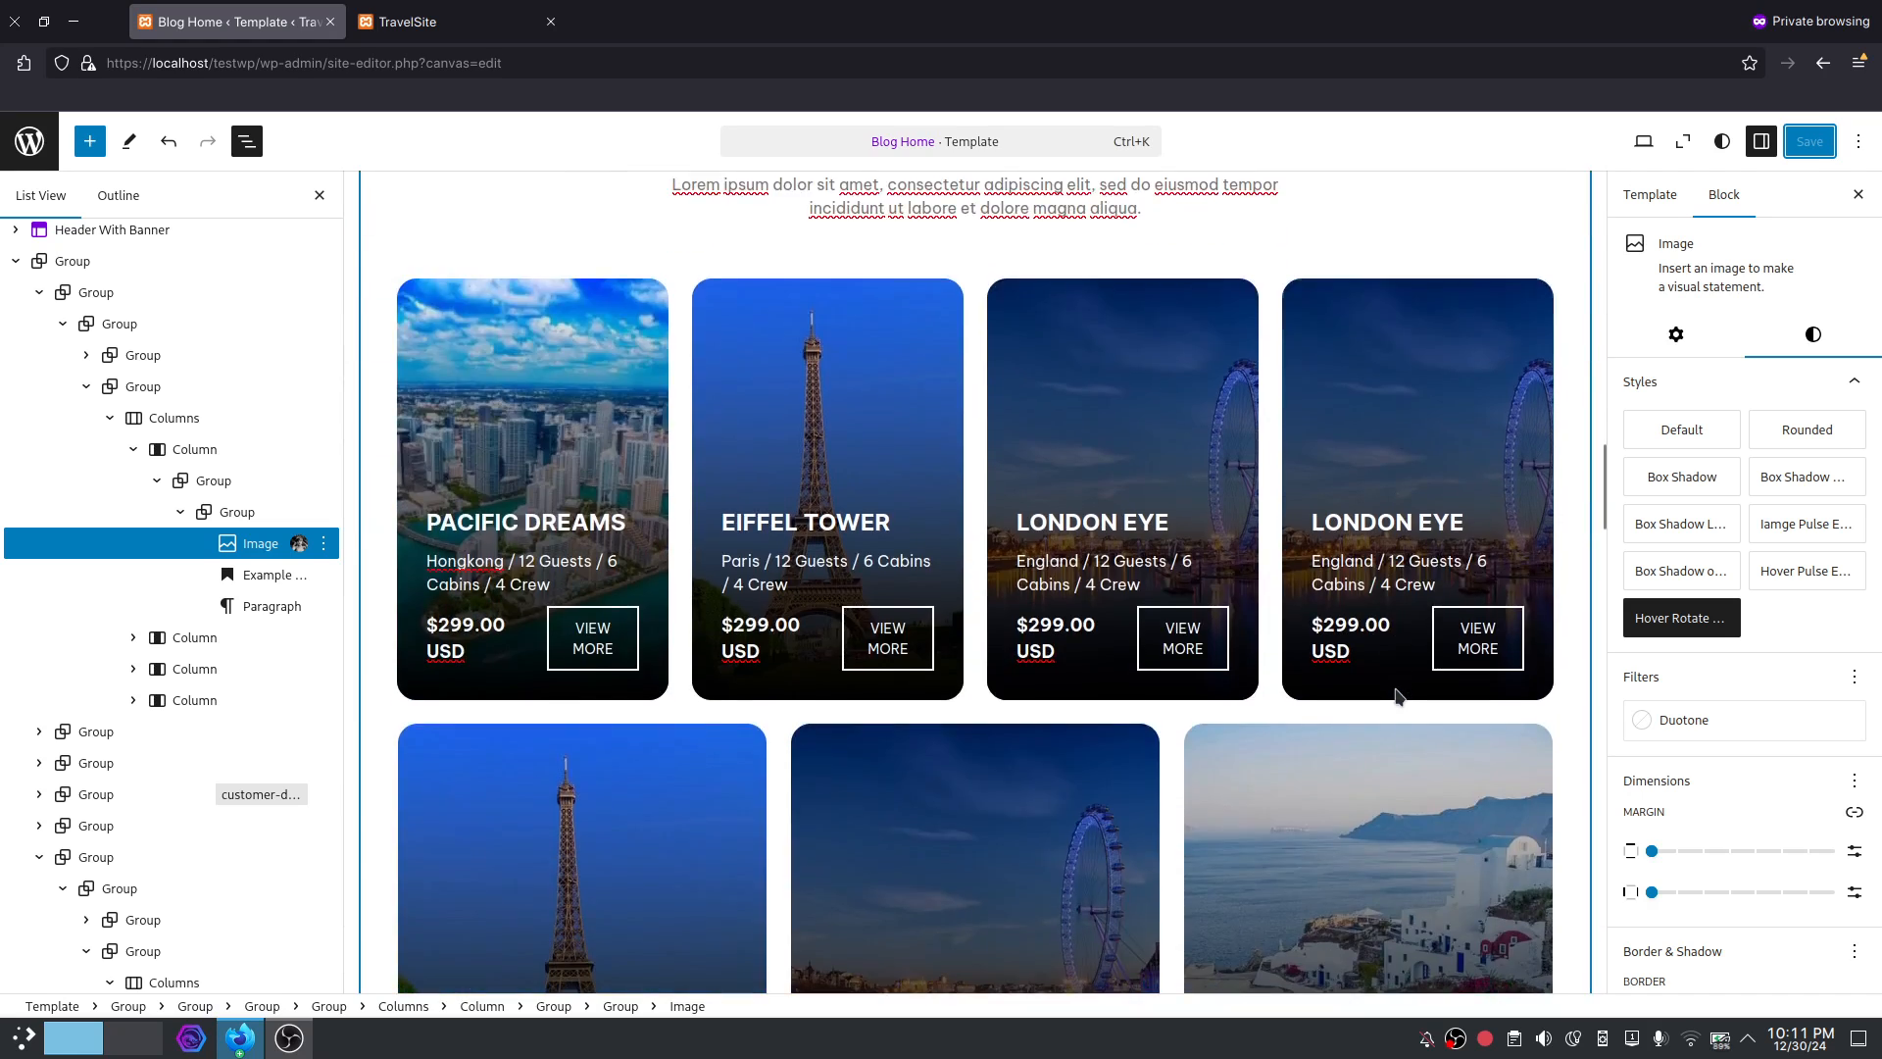
{"action": "scroll", "coordinate": [1397, 696], "scroll_direction": "down", "scroll_amount": 10}
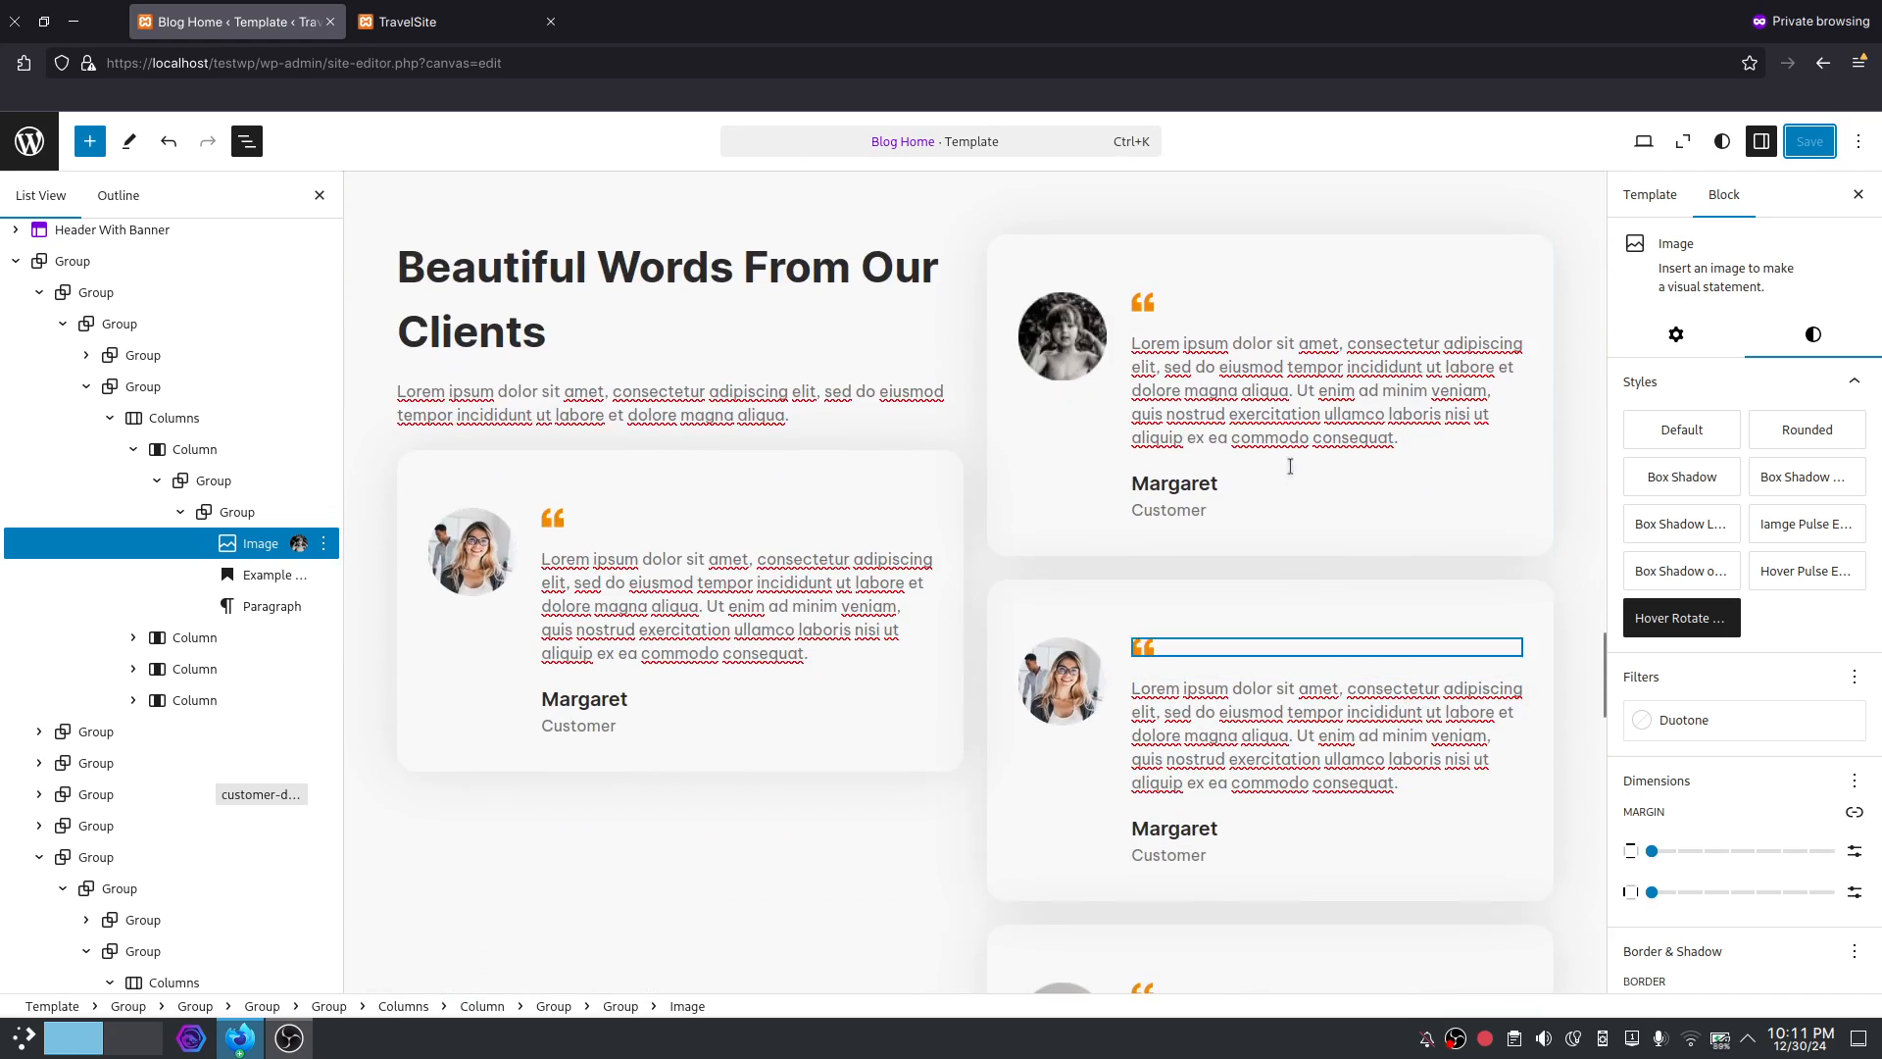
{"action": "left_click", "coordinate": [1292, 473]}
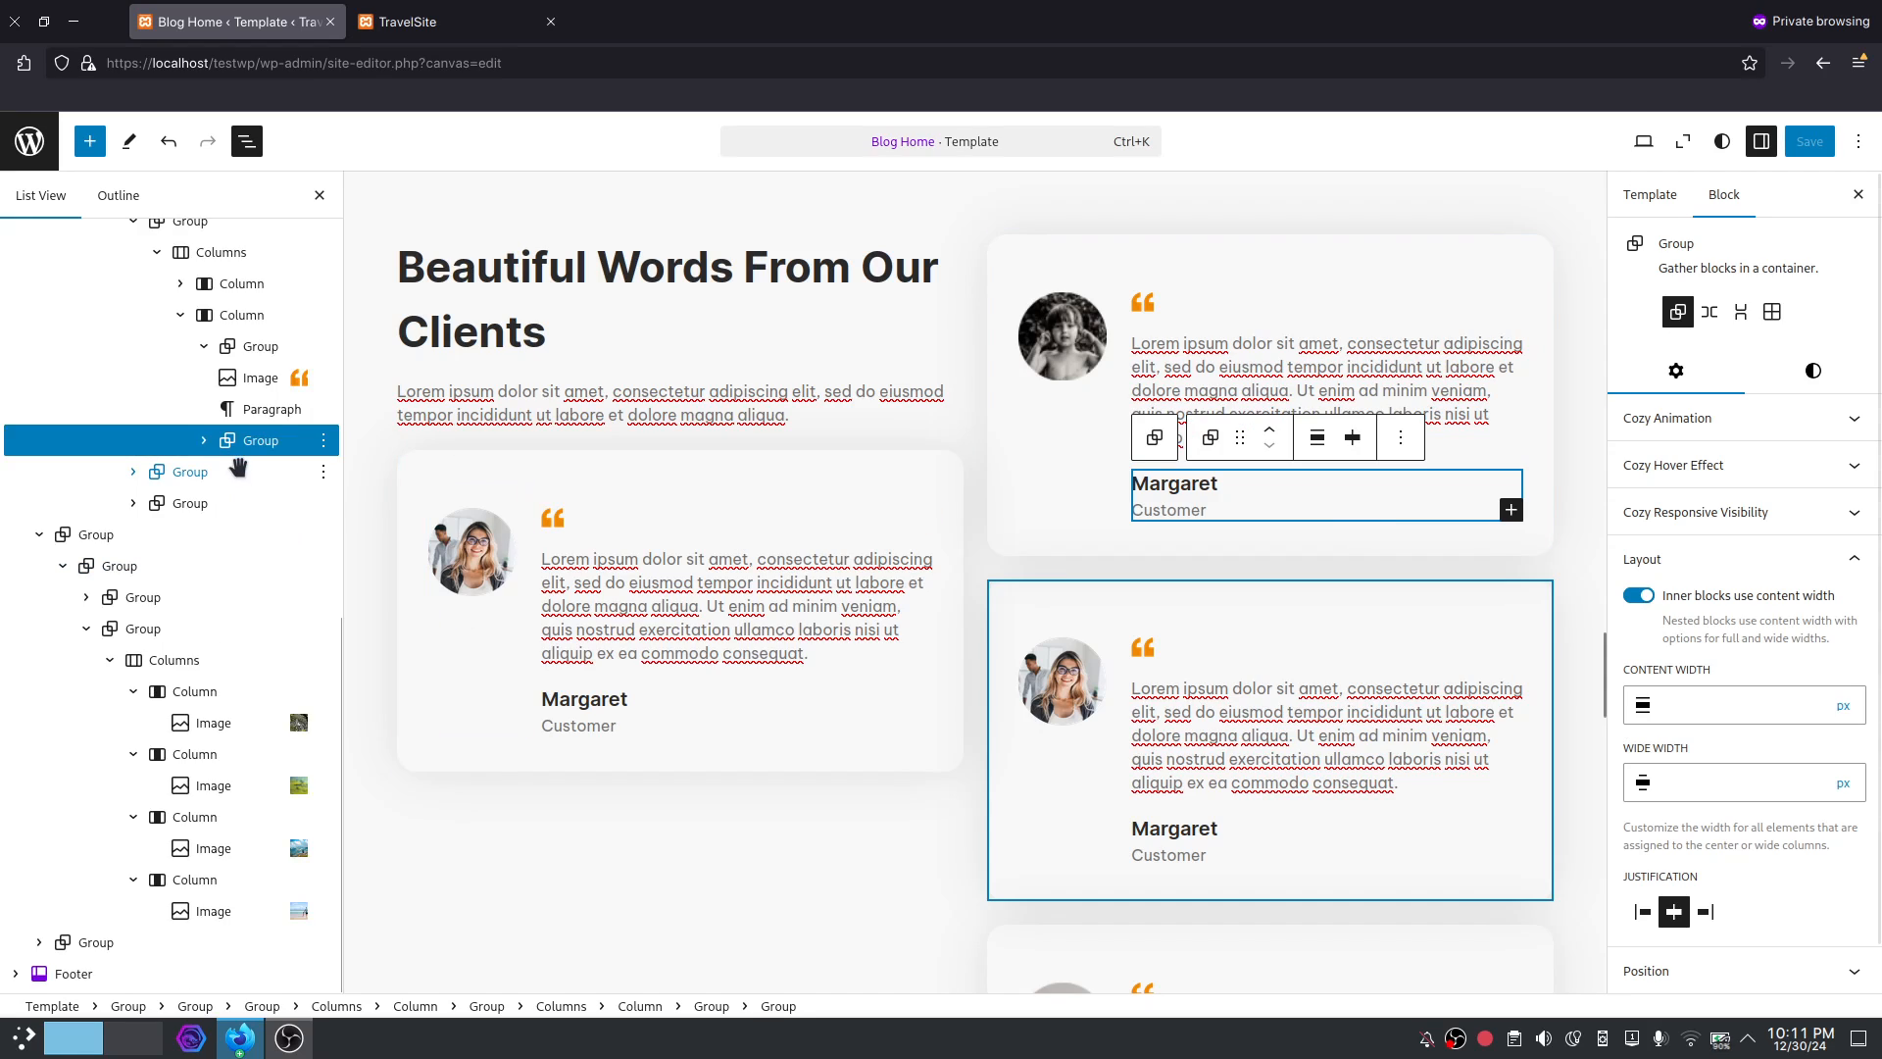
{"action": "scroll", "coordinate": [196, 510], "scroll_direction": "down", "scroll_amount": 1}
{"action": "left_click", "coordinate": [128, 554]}
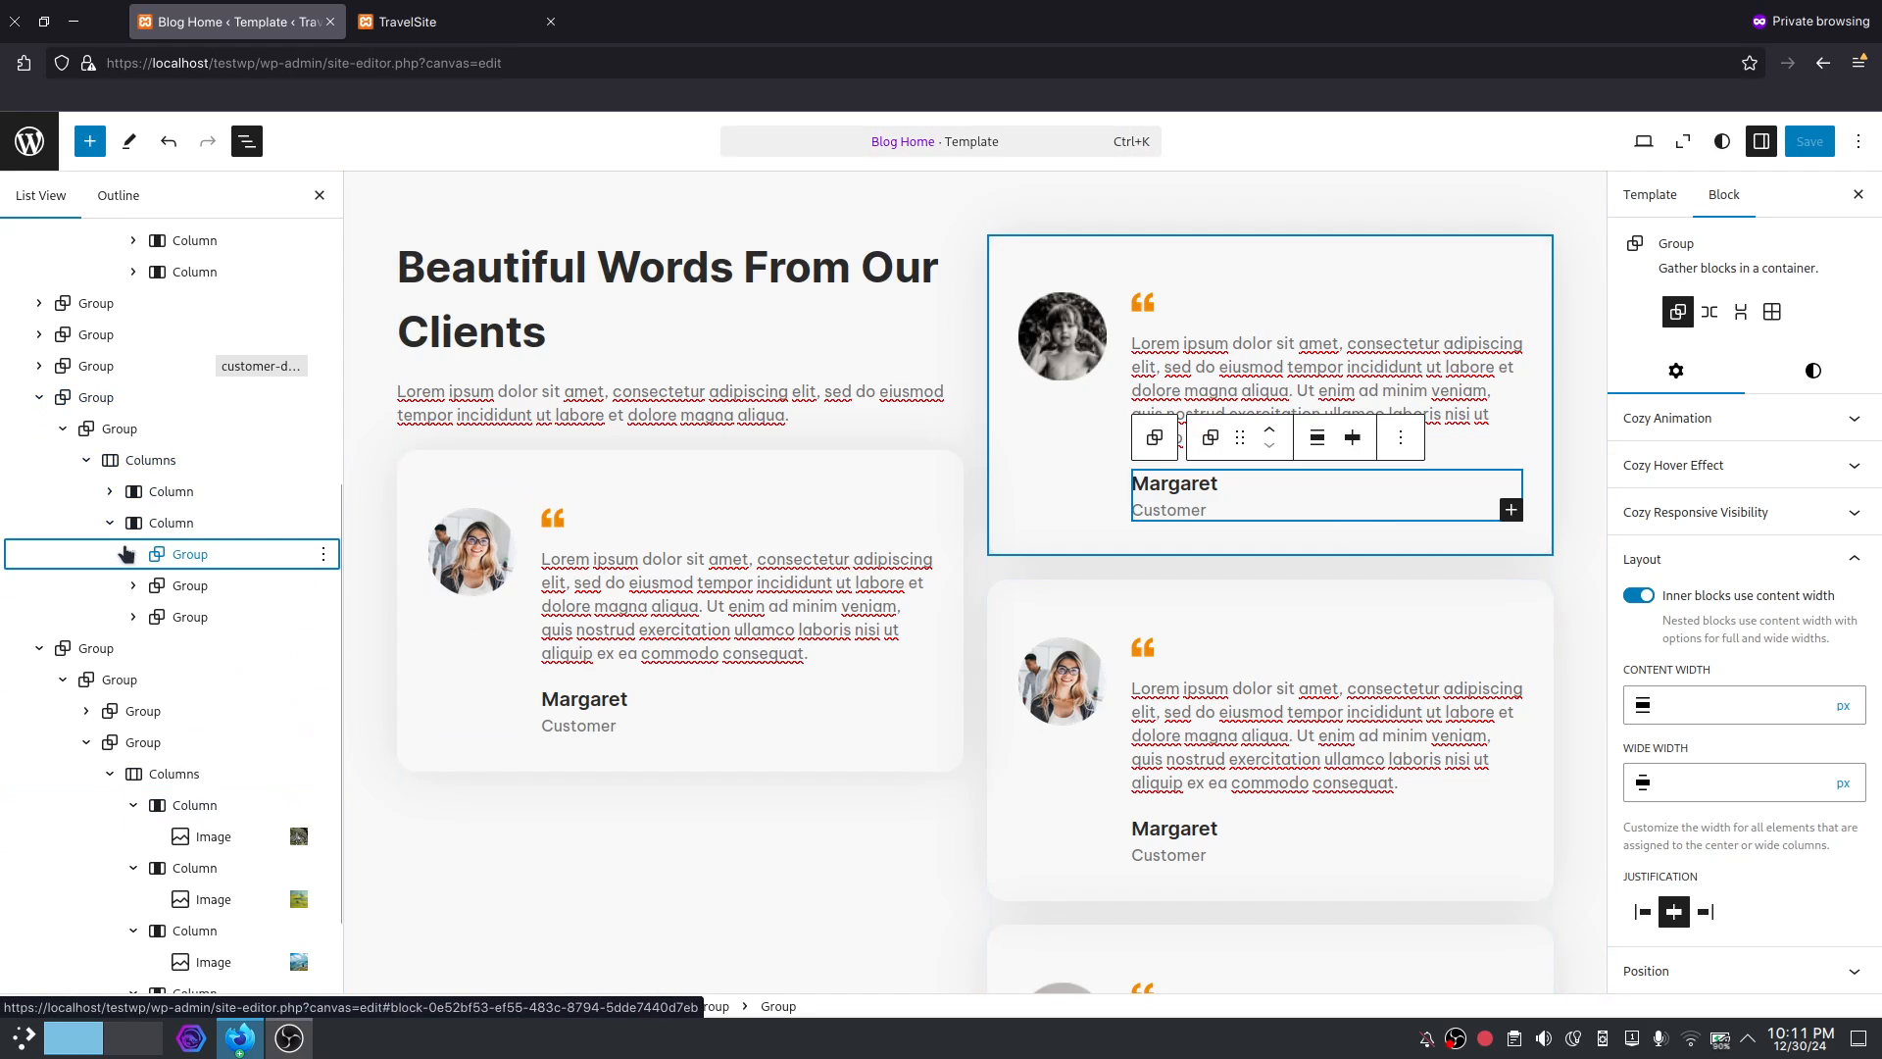
{"action": "left_click", "coordinate": [186, 557]}
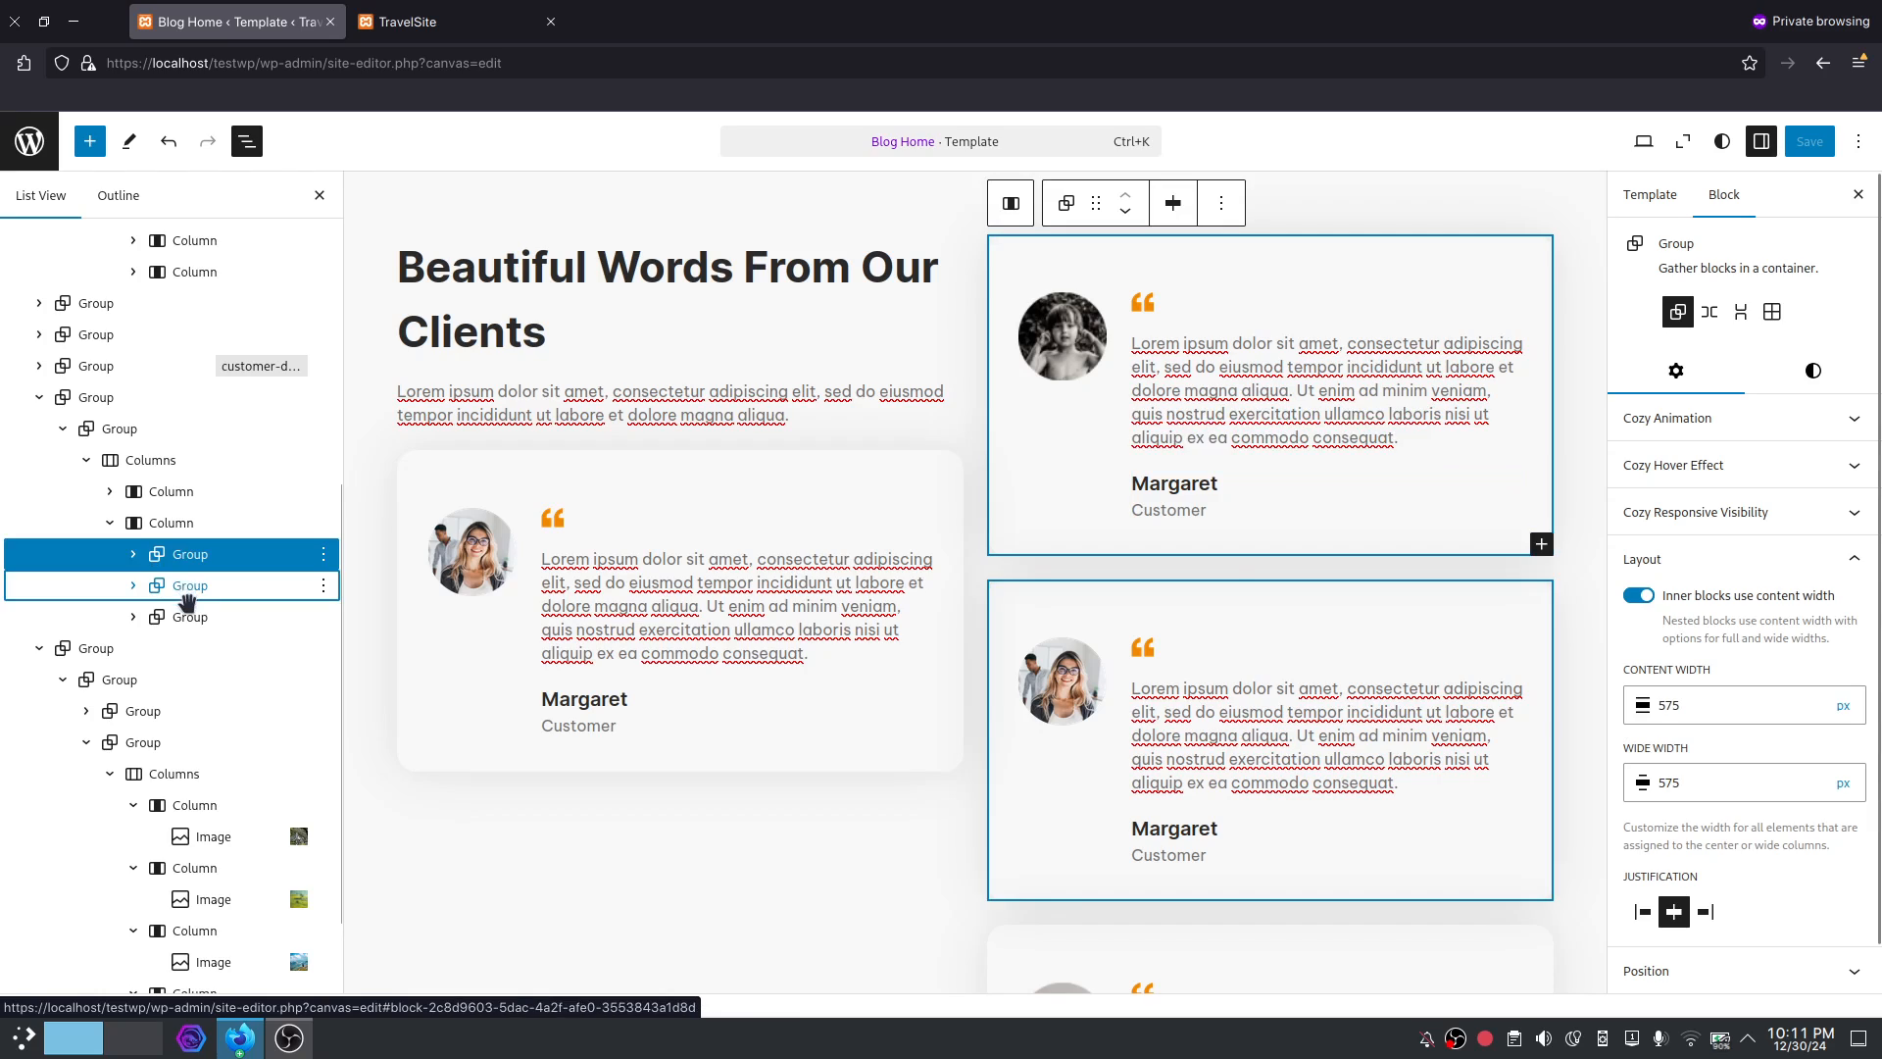
{"action": "left_click", "coordinate": [186, 588]}
{"action": "left_click", "coordinate": [188, 616]}
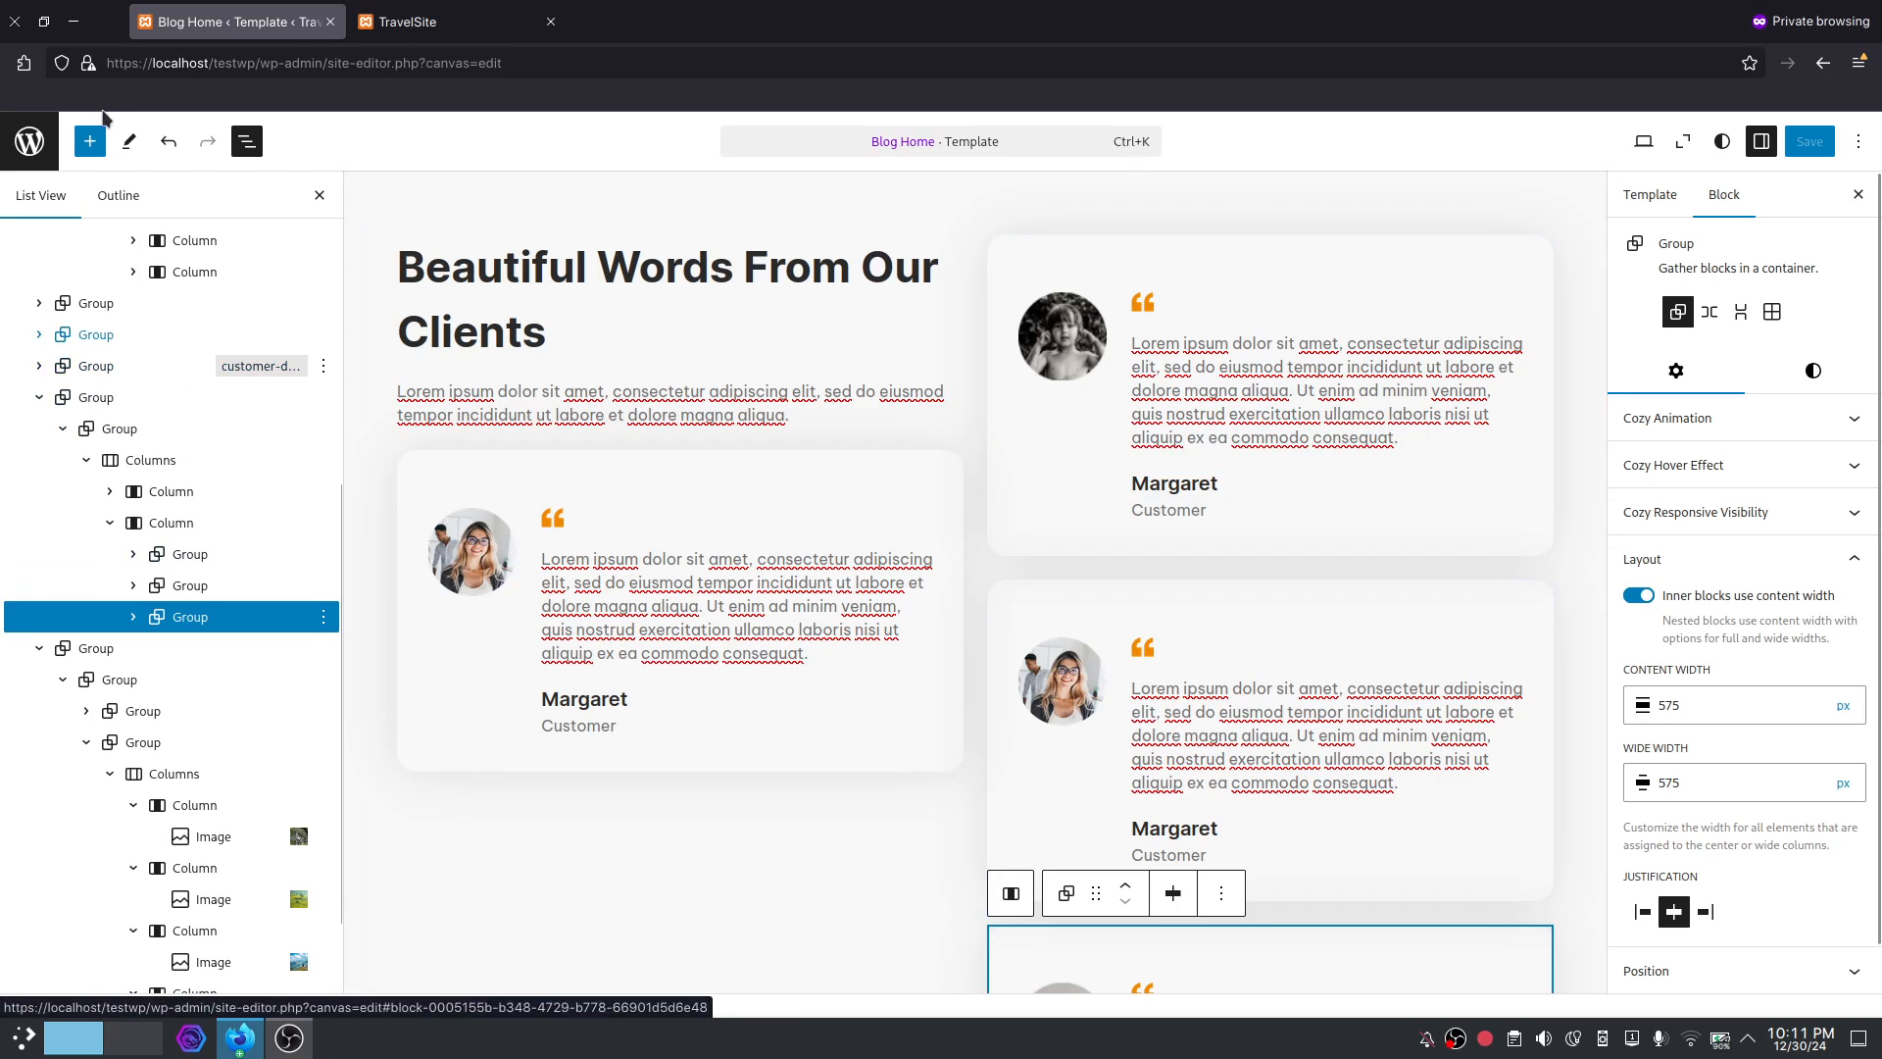
{"action": "left_click", "coordinate": [87, 460]}
Search the block library for "testi", insert a Testimonials block after the last testimonial group and show the block list.
{"action": "left_click", "coordinate": [95, 144]}
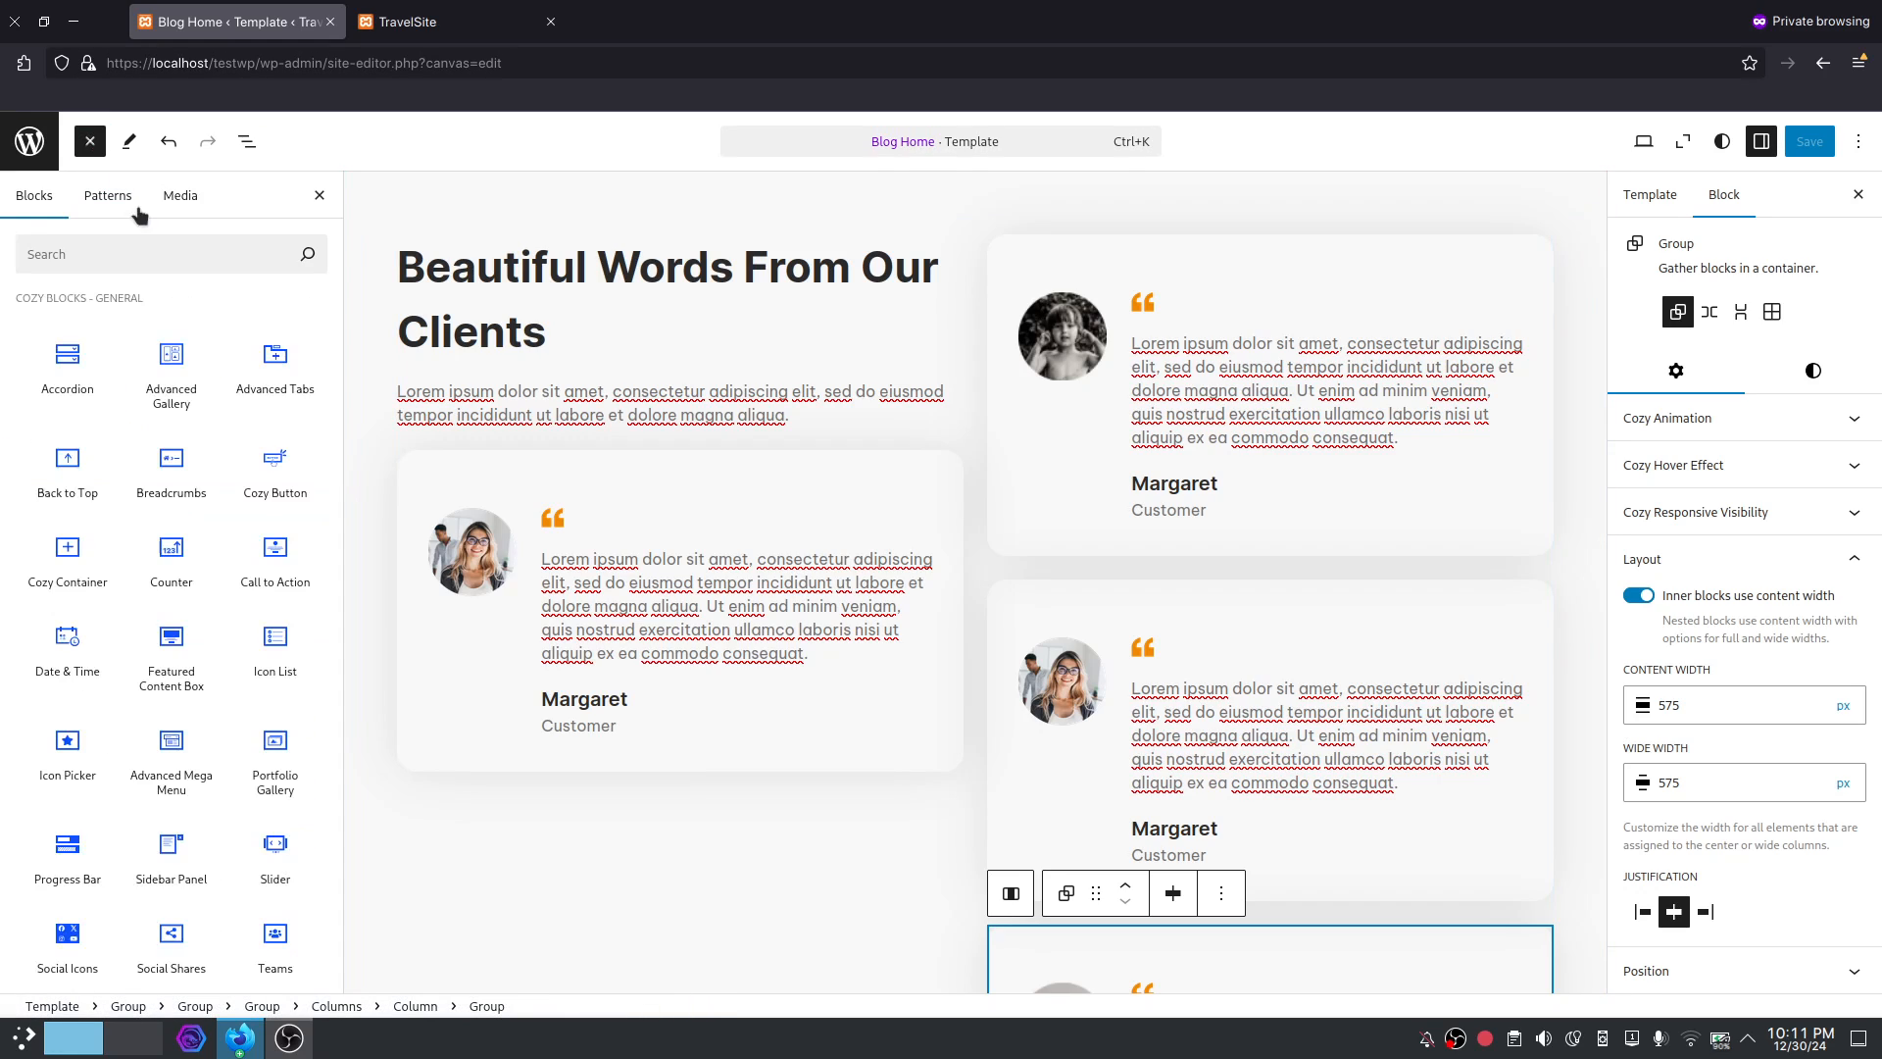
{"action": "left_click", "coordinate": [159, 249]}
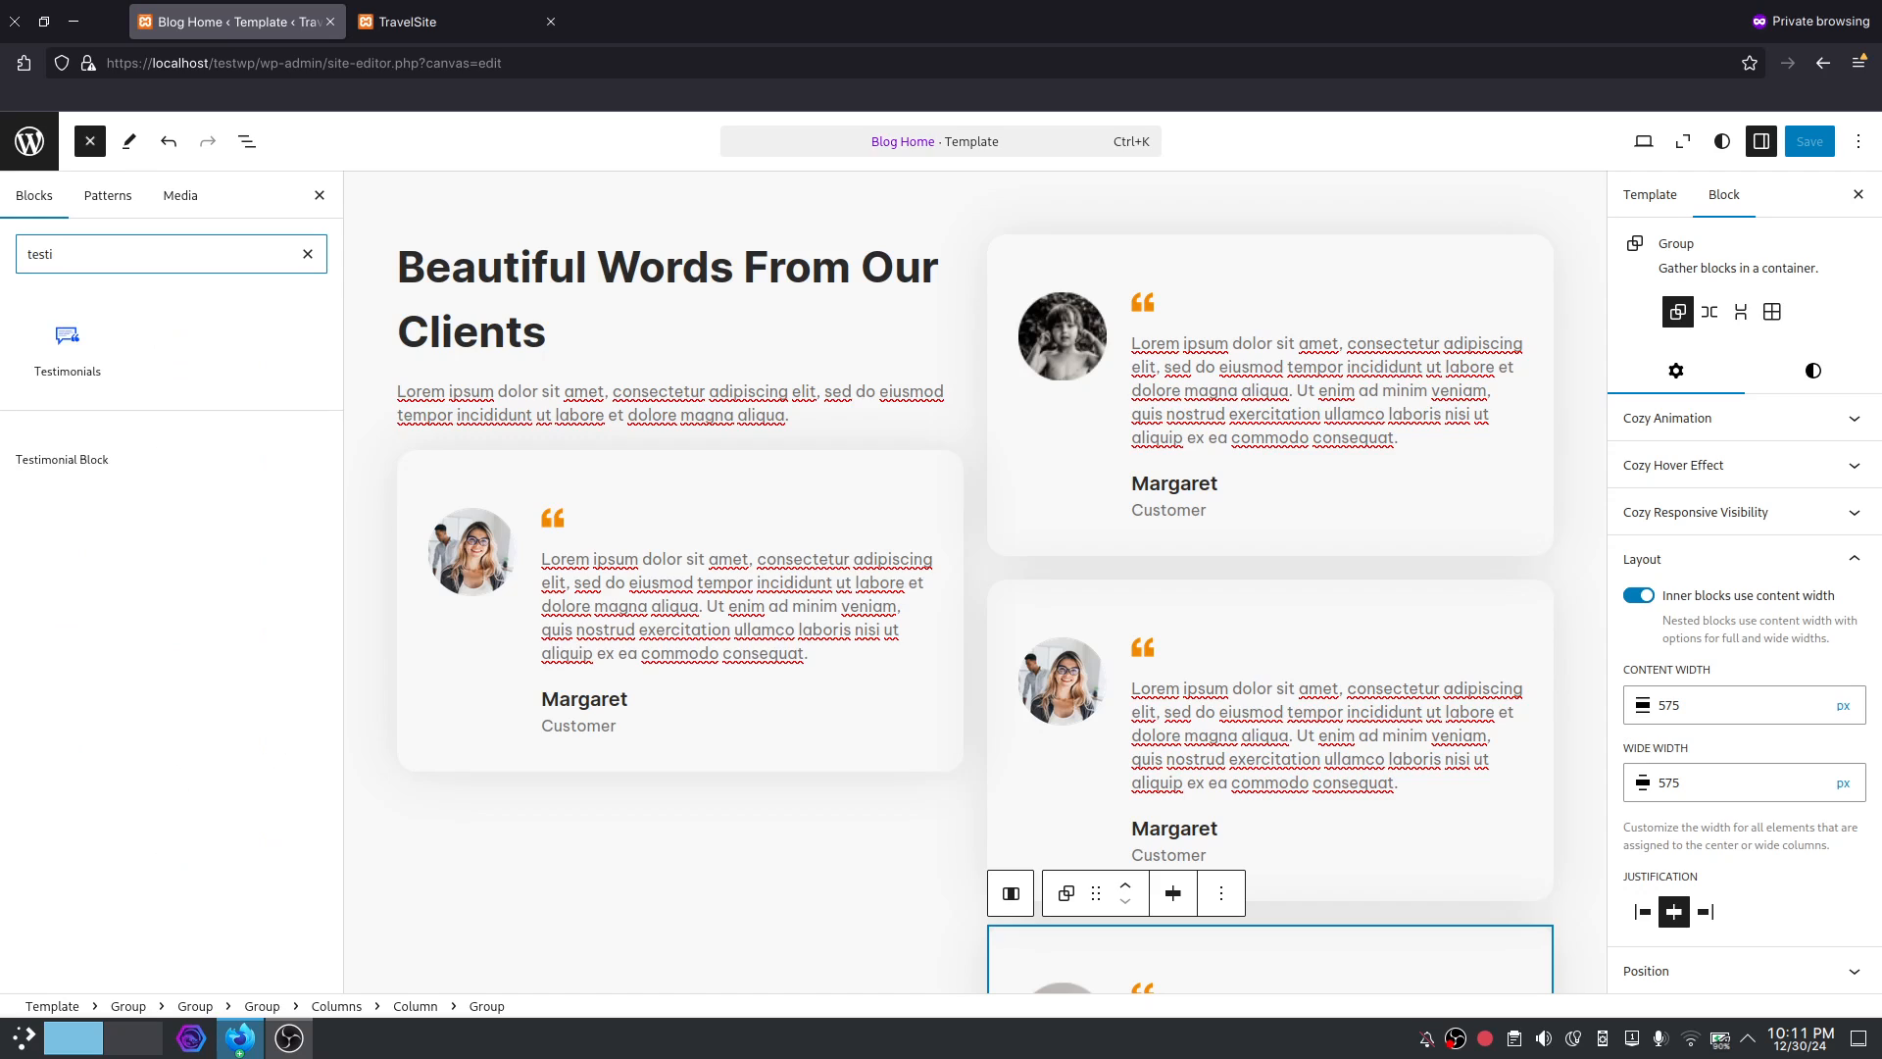
{"action": "mouse_move", "coordinate": [46, 349]}
{"action": "key", "text": "Return"}
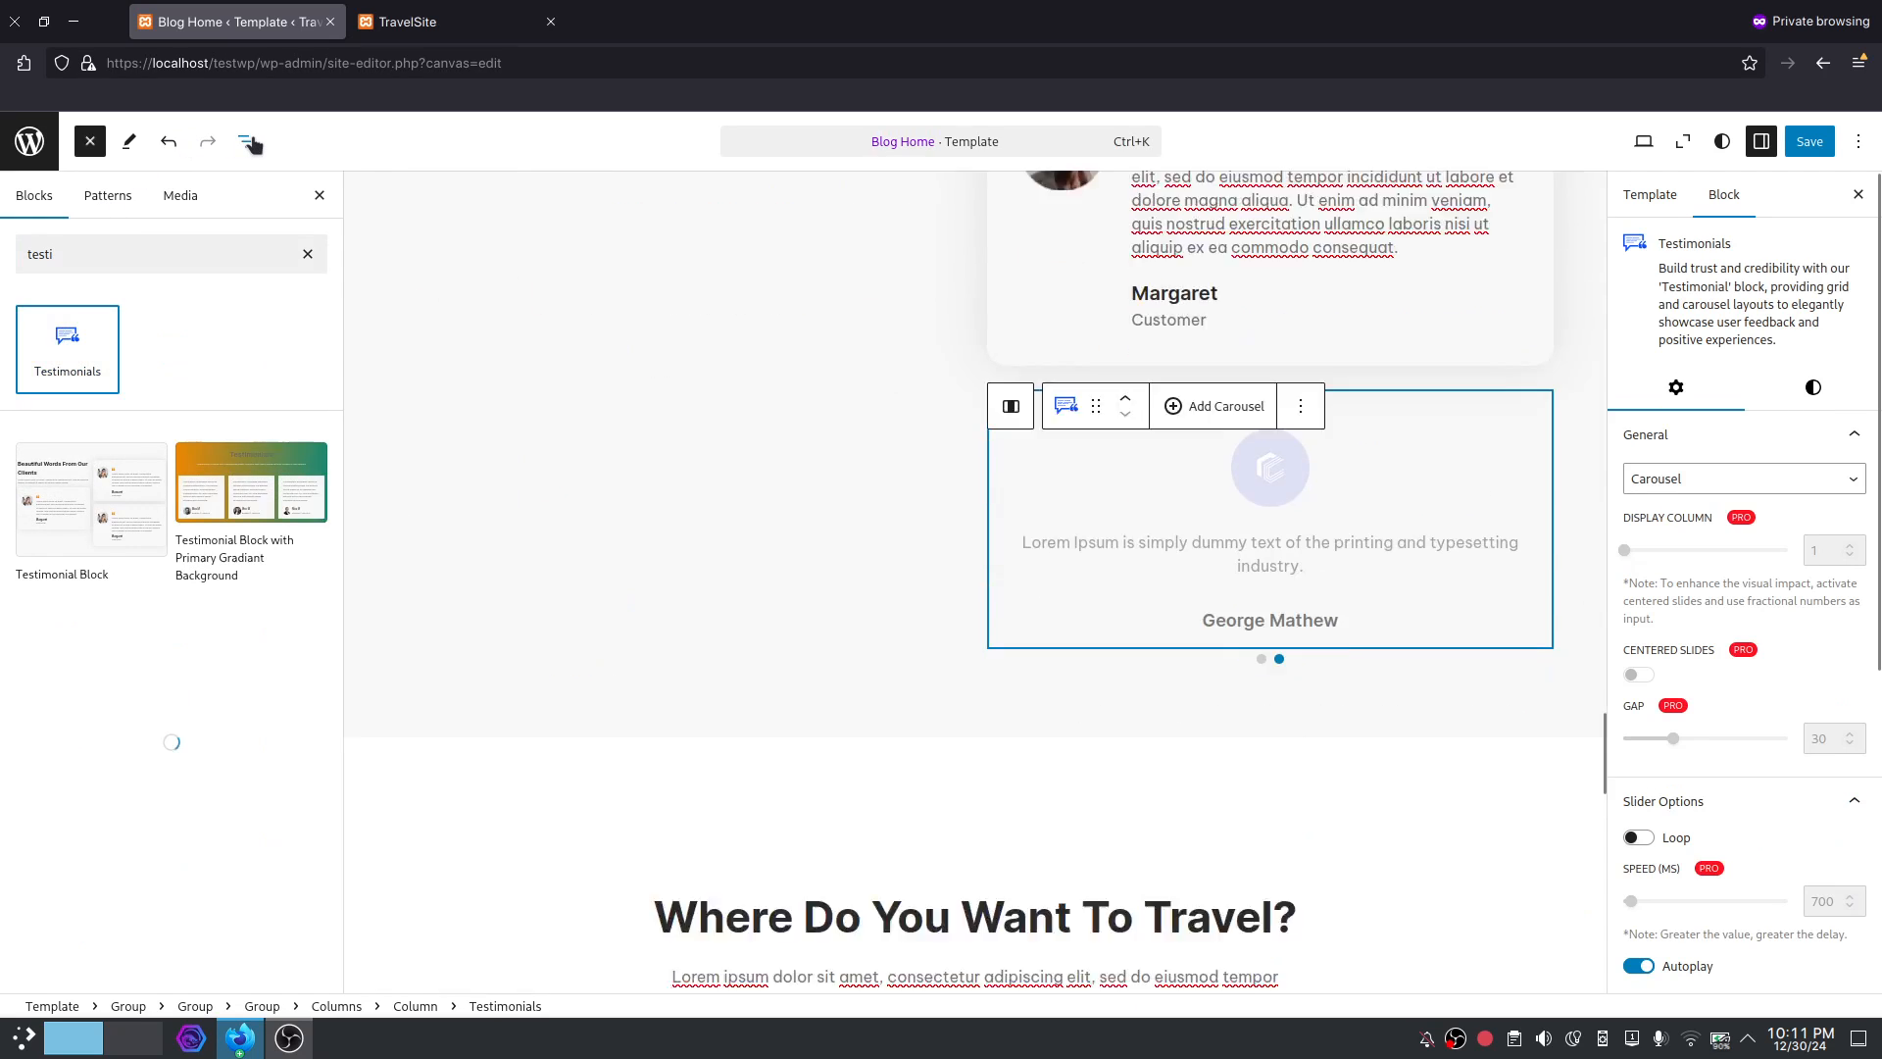
{"action": "left_click", "coordinate": [252, 144]}
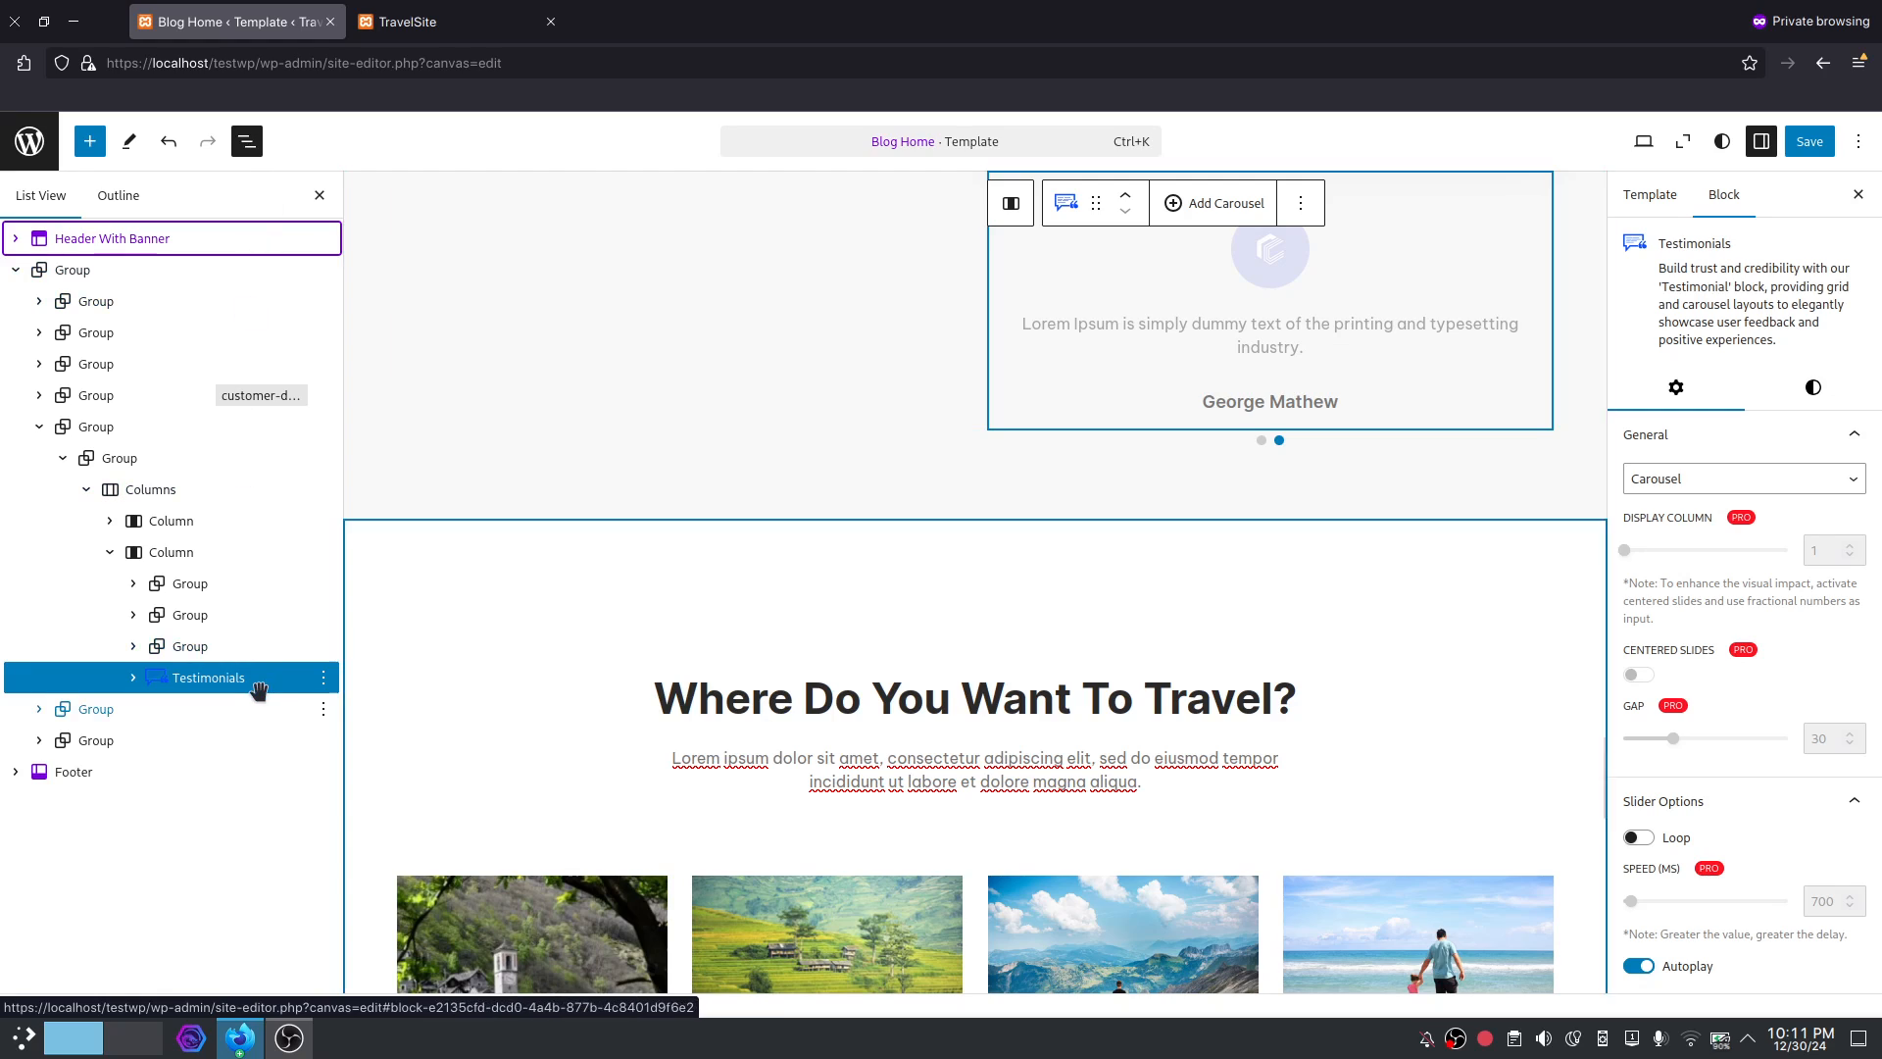
Review the Testimonials block's layout choices and its slider, autoplay, pagination and navigation options.
{"action": "left_click", "coordinate": [1695, 487]}
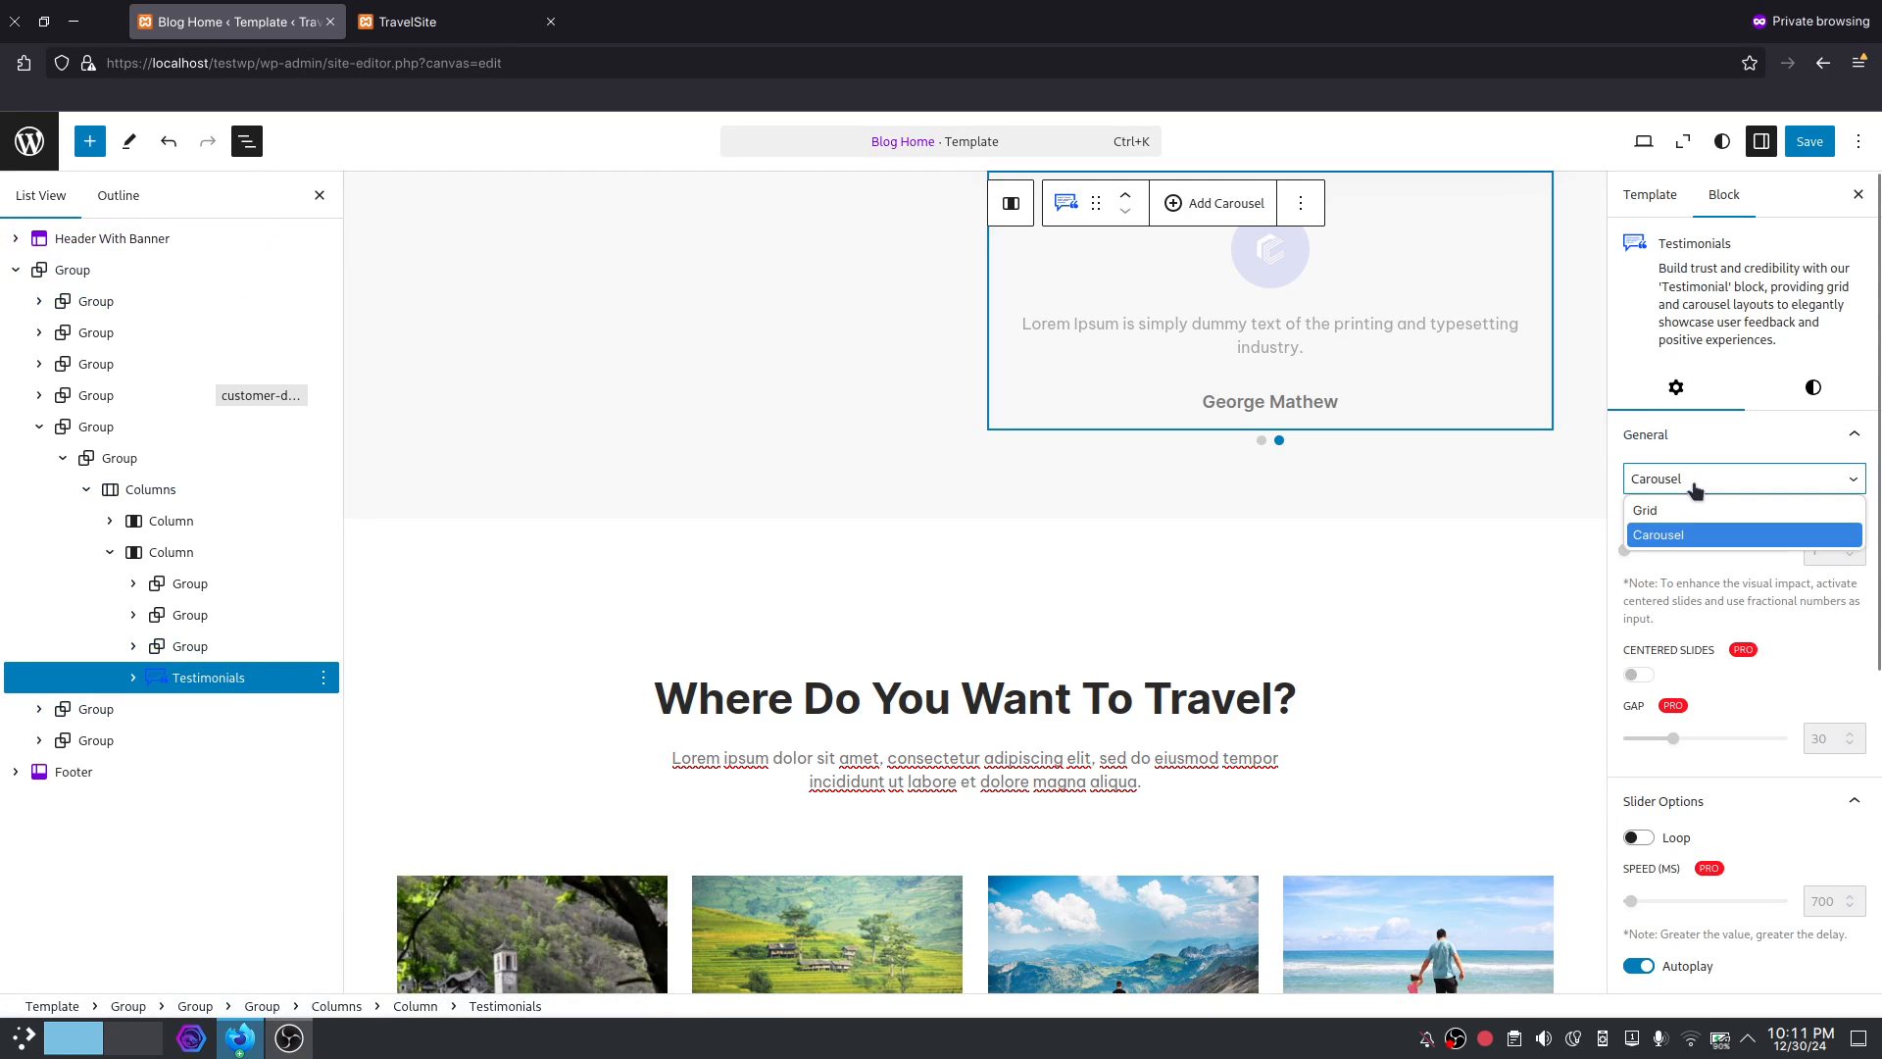
{"action": "left_click", "coordinate": [1695, 487]}
{"action": "scroll", "coordinate": [1735, 803], "scroll_direction": "down", "scroll_amount": 5}
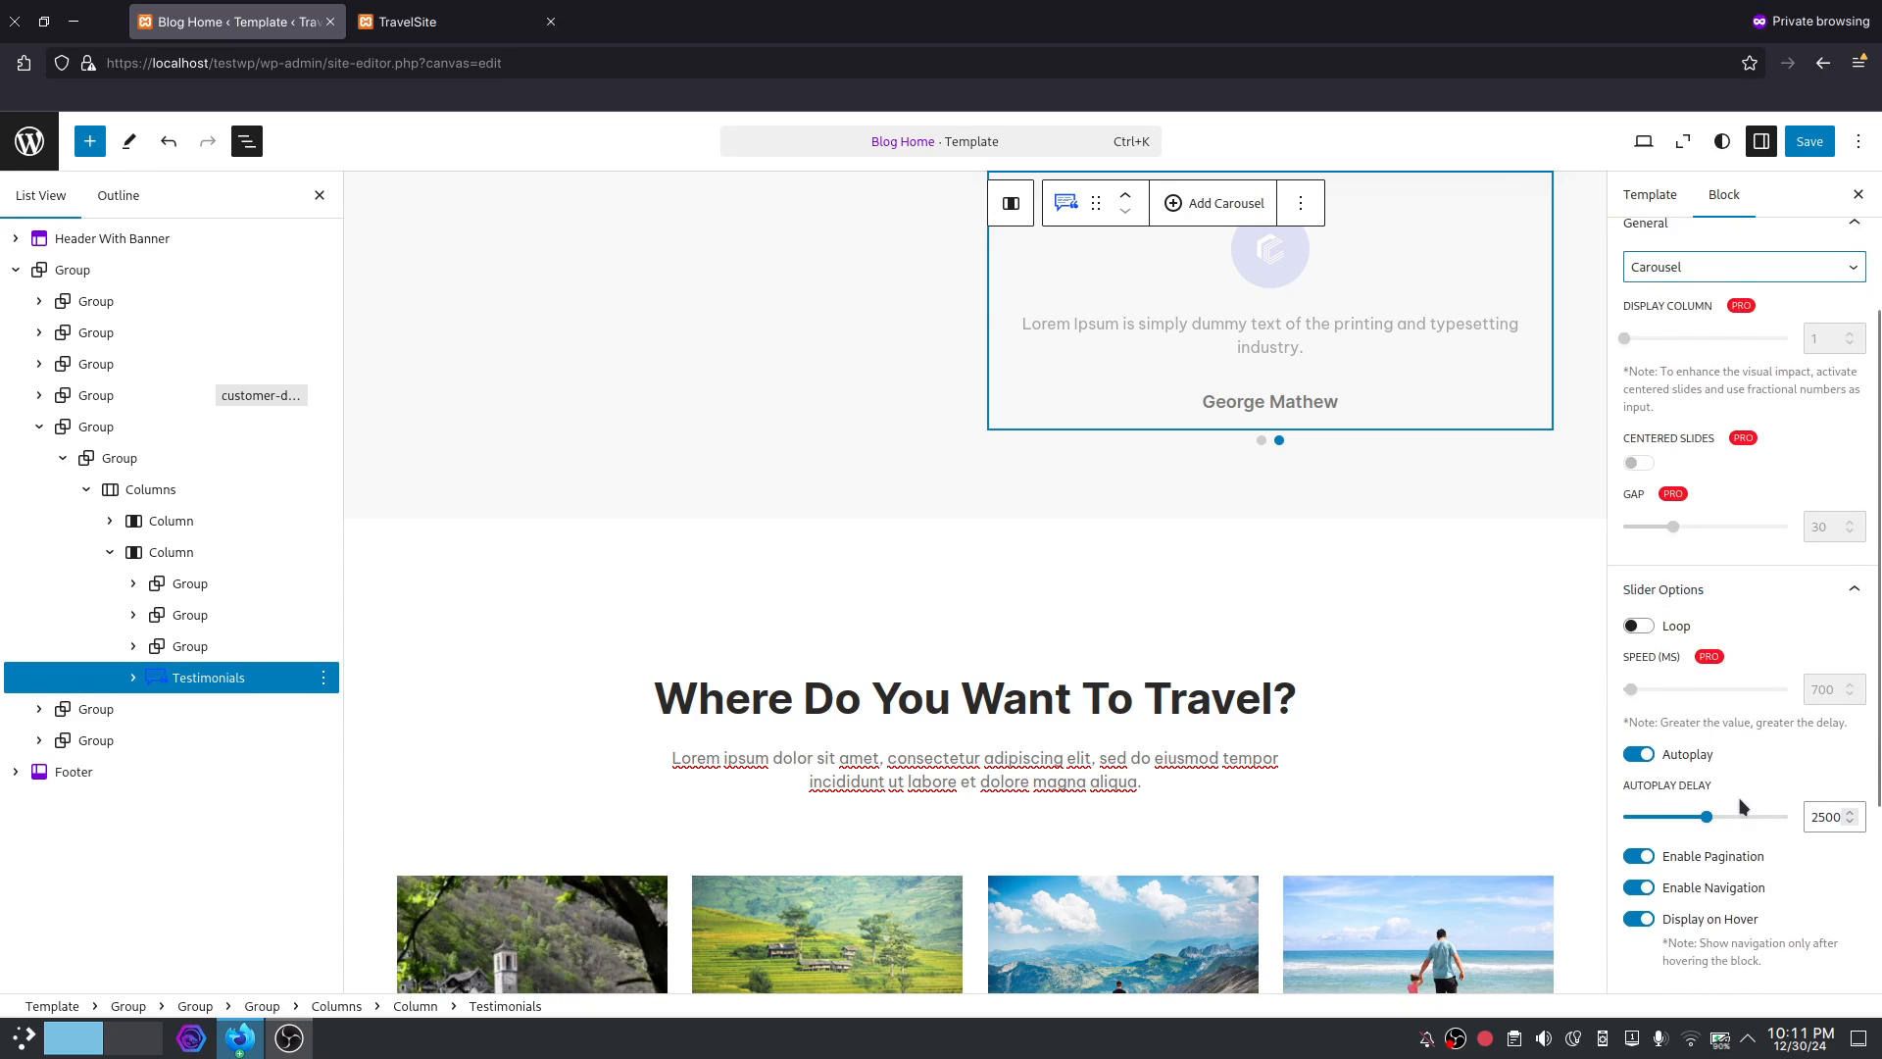
{"action": "scroll", "coordinate": [1757, 585], "scroll_direction": "down", "scroll_amount": 3}
{"action": "scroll", "coordinate": [1753, 677], "scroll_direction": "up", "scroll_amount": 3}
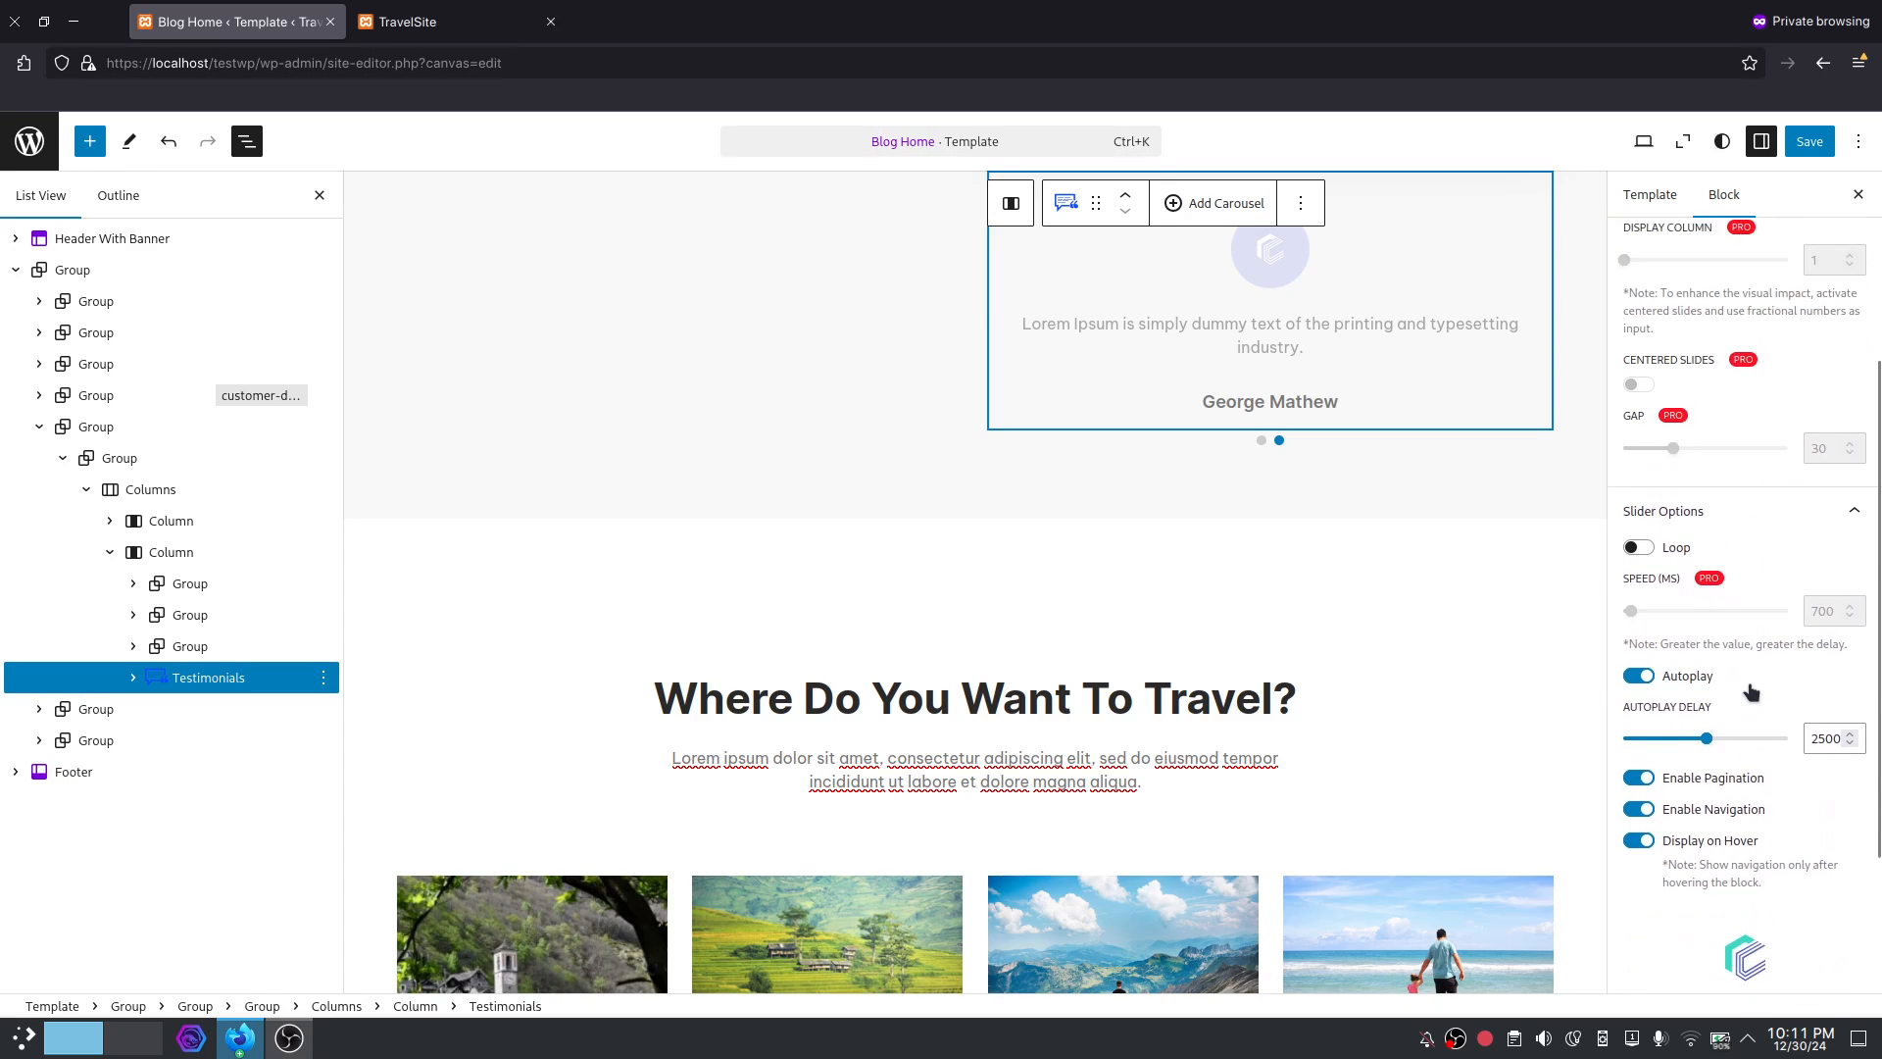
{"action": "scroll", "coordinate": [1754, 692], "scroll_direction": "up", "scroll_amount": 3}
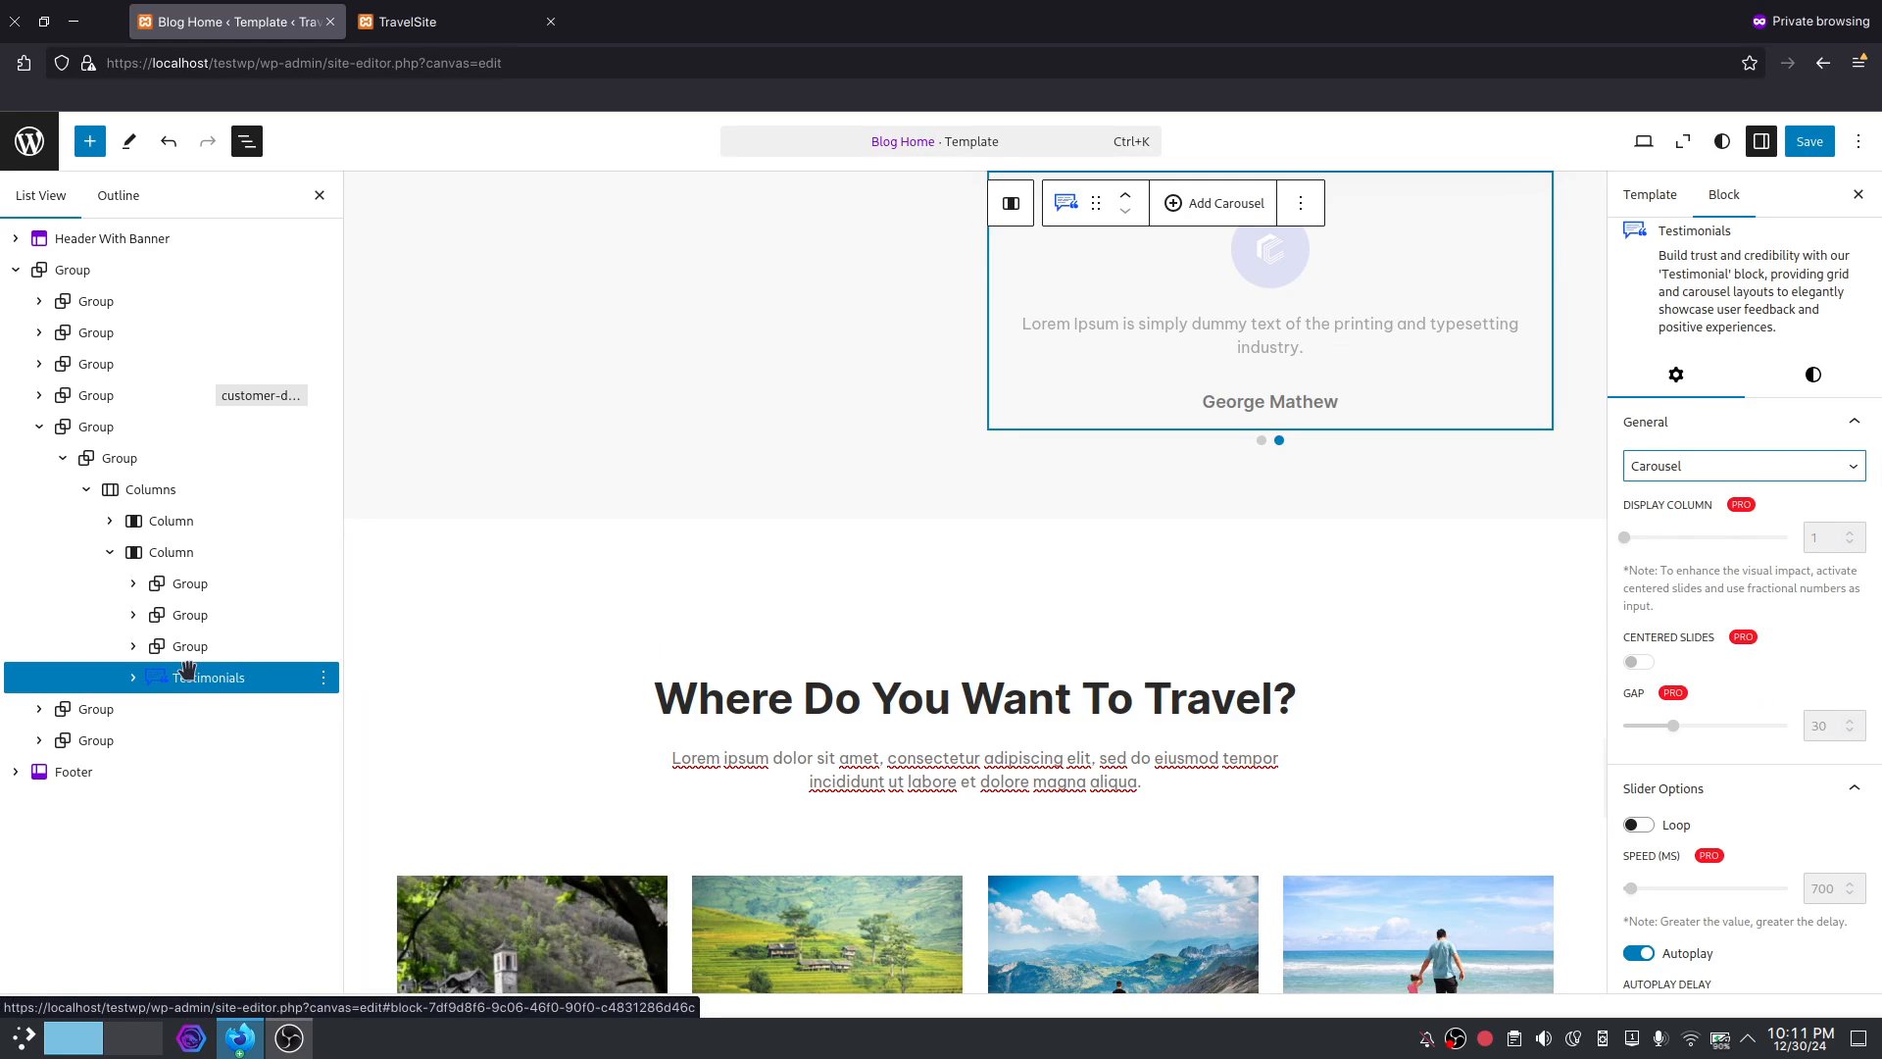
Move the Testimonials block above the Columns block within its parent group and delete its second item.
{"action": "left_click_drag", "start_coordinate": [188, 672], "coordinate": [138, 476]}
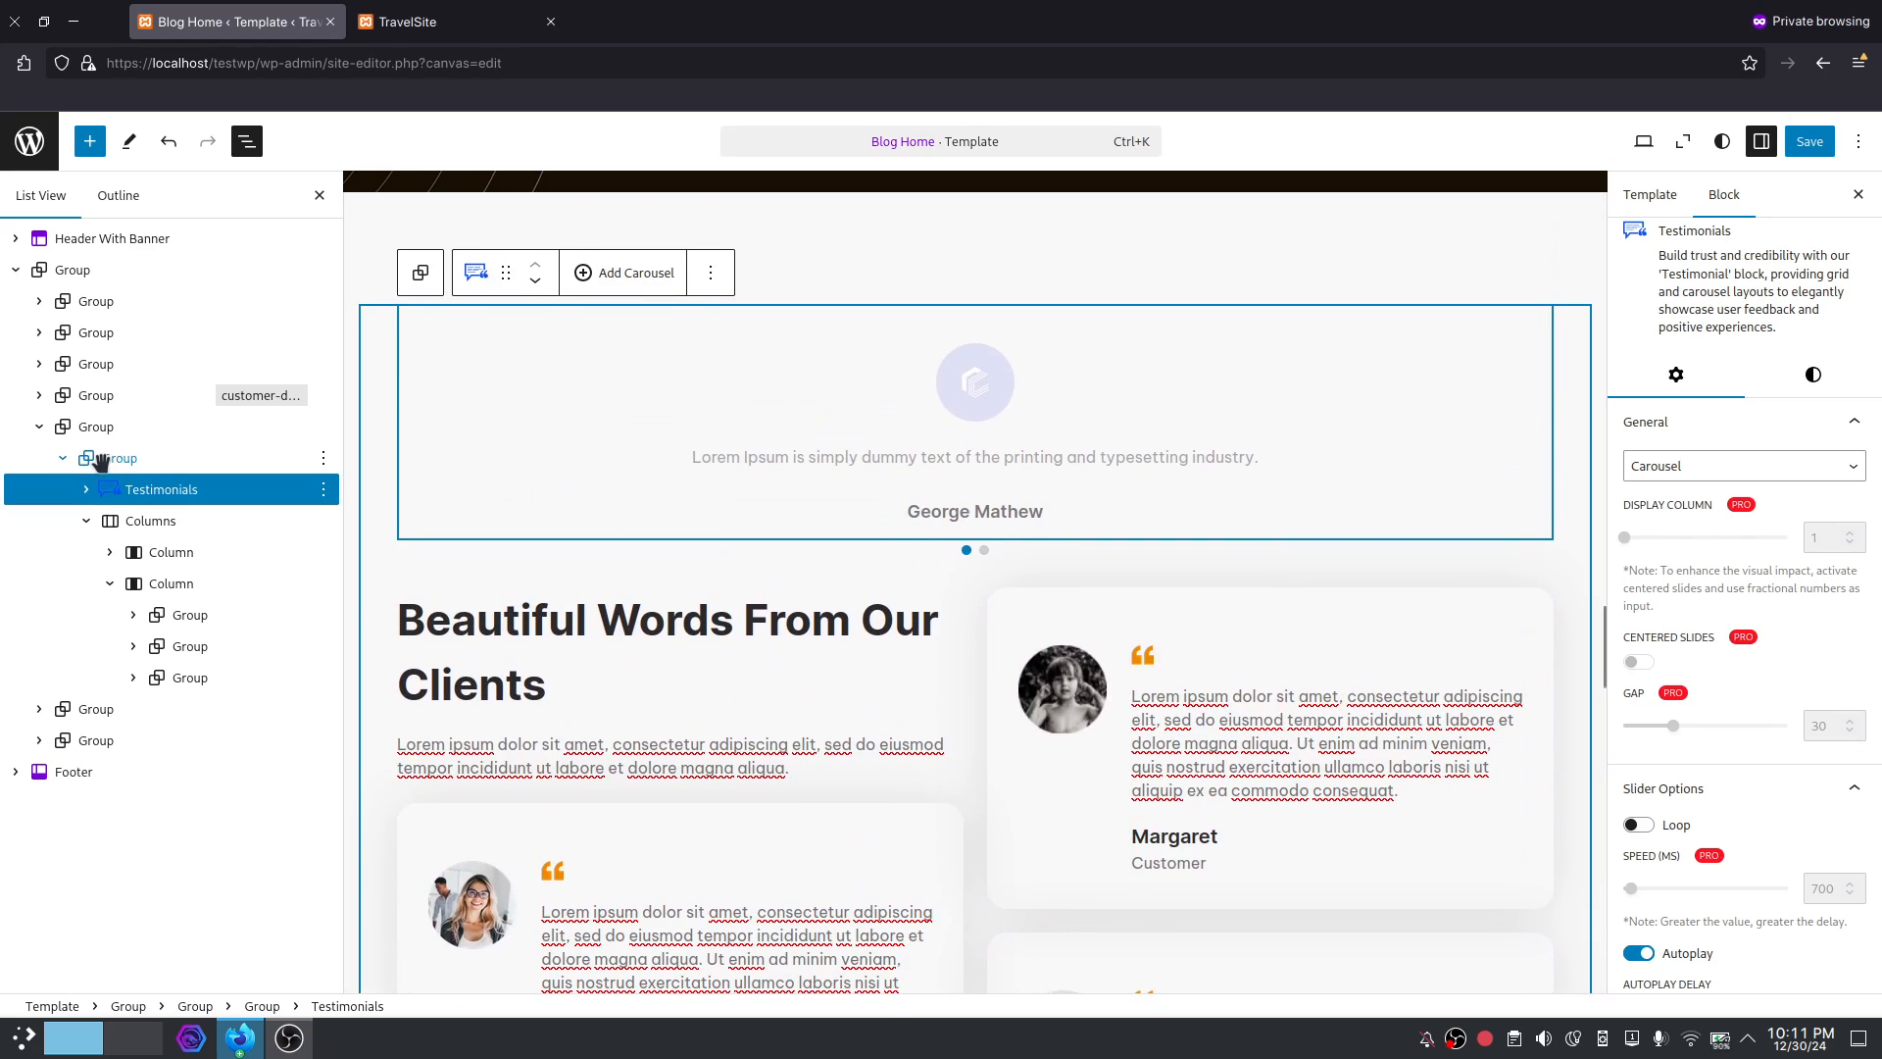
{"action": "left_click", "coordinate": [87, 490]}
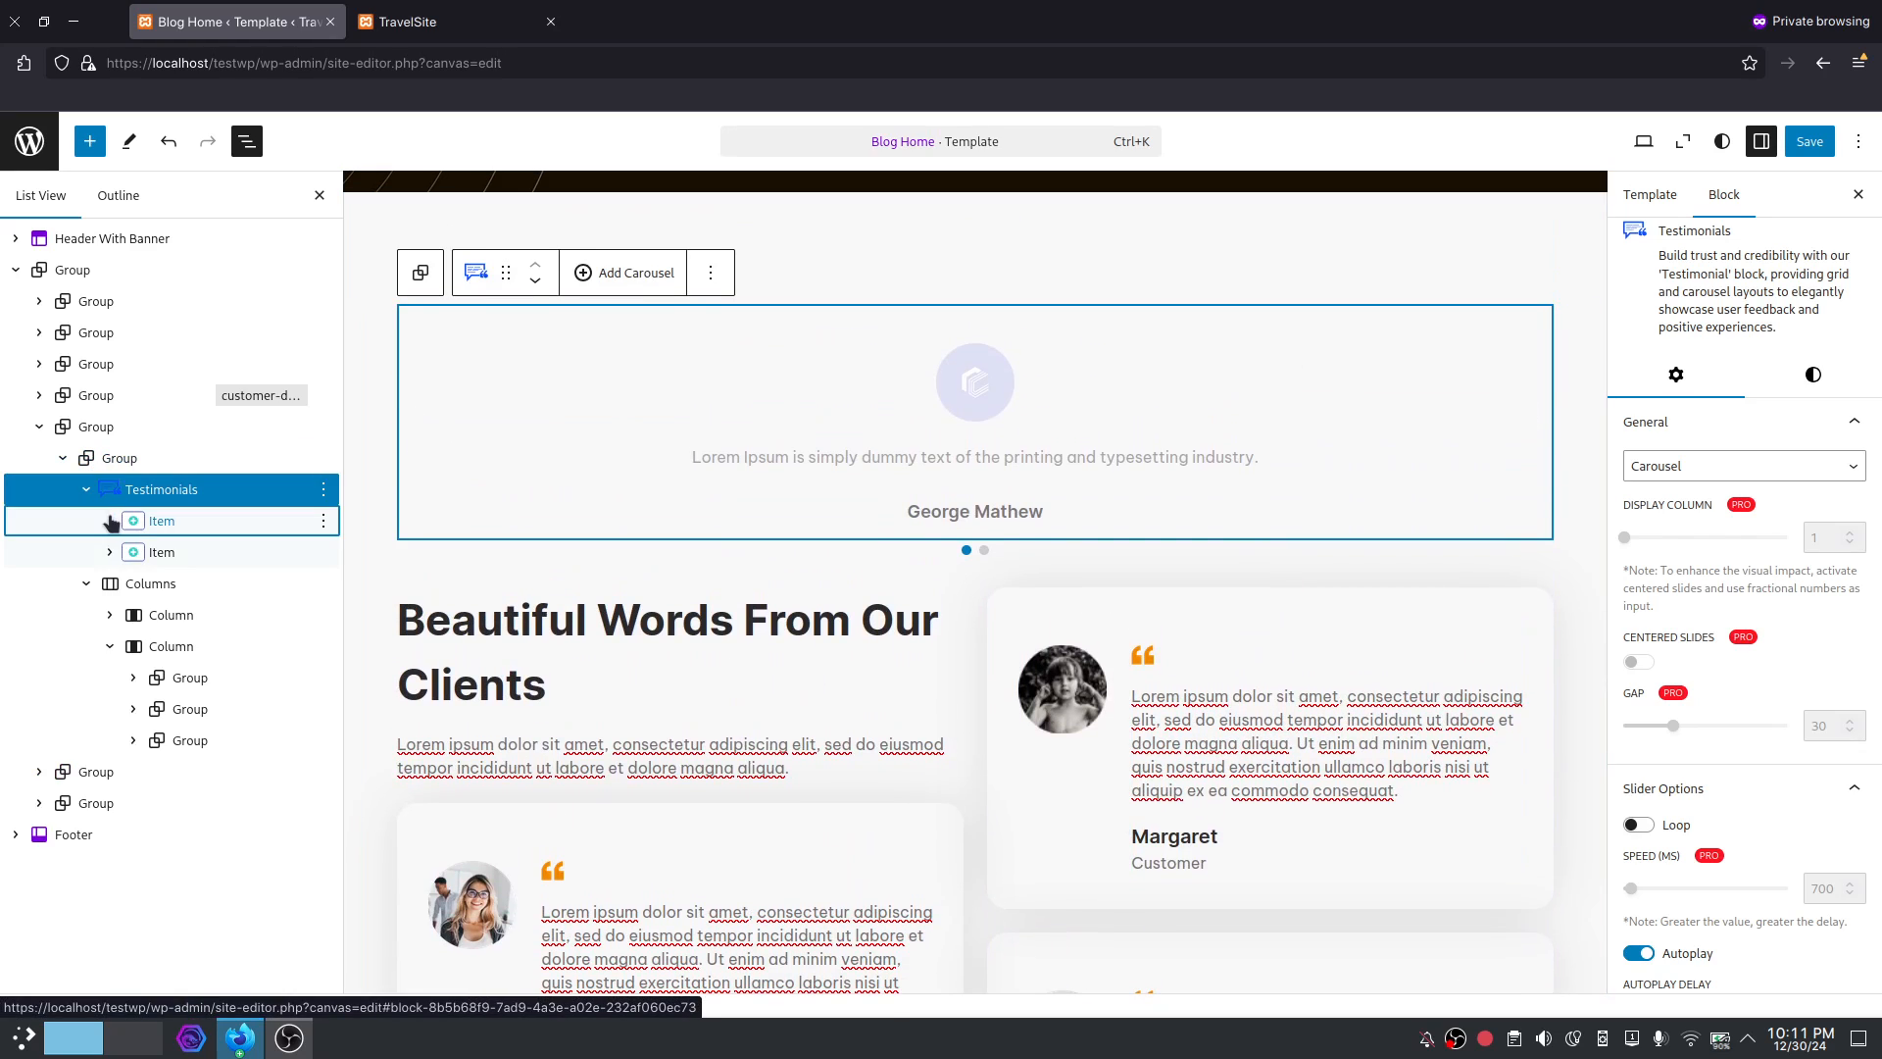
{"action": "left_click", "coordinate": [110, 520]}
{"action": "left_click", "coordinate": [165, 584]}
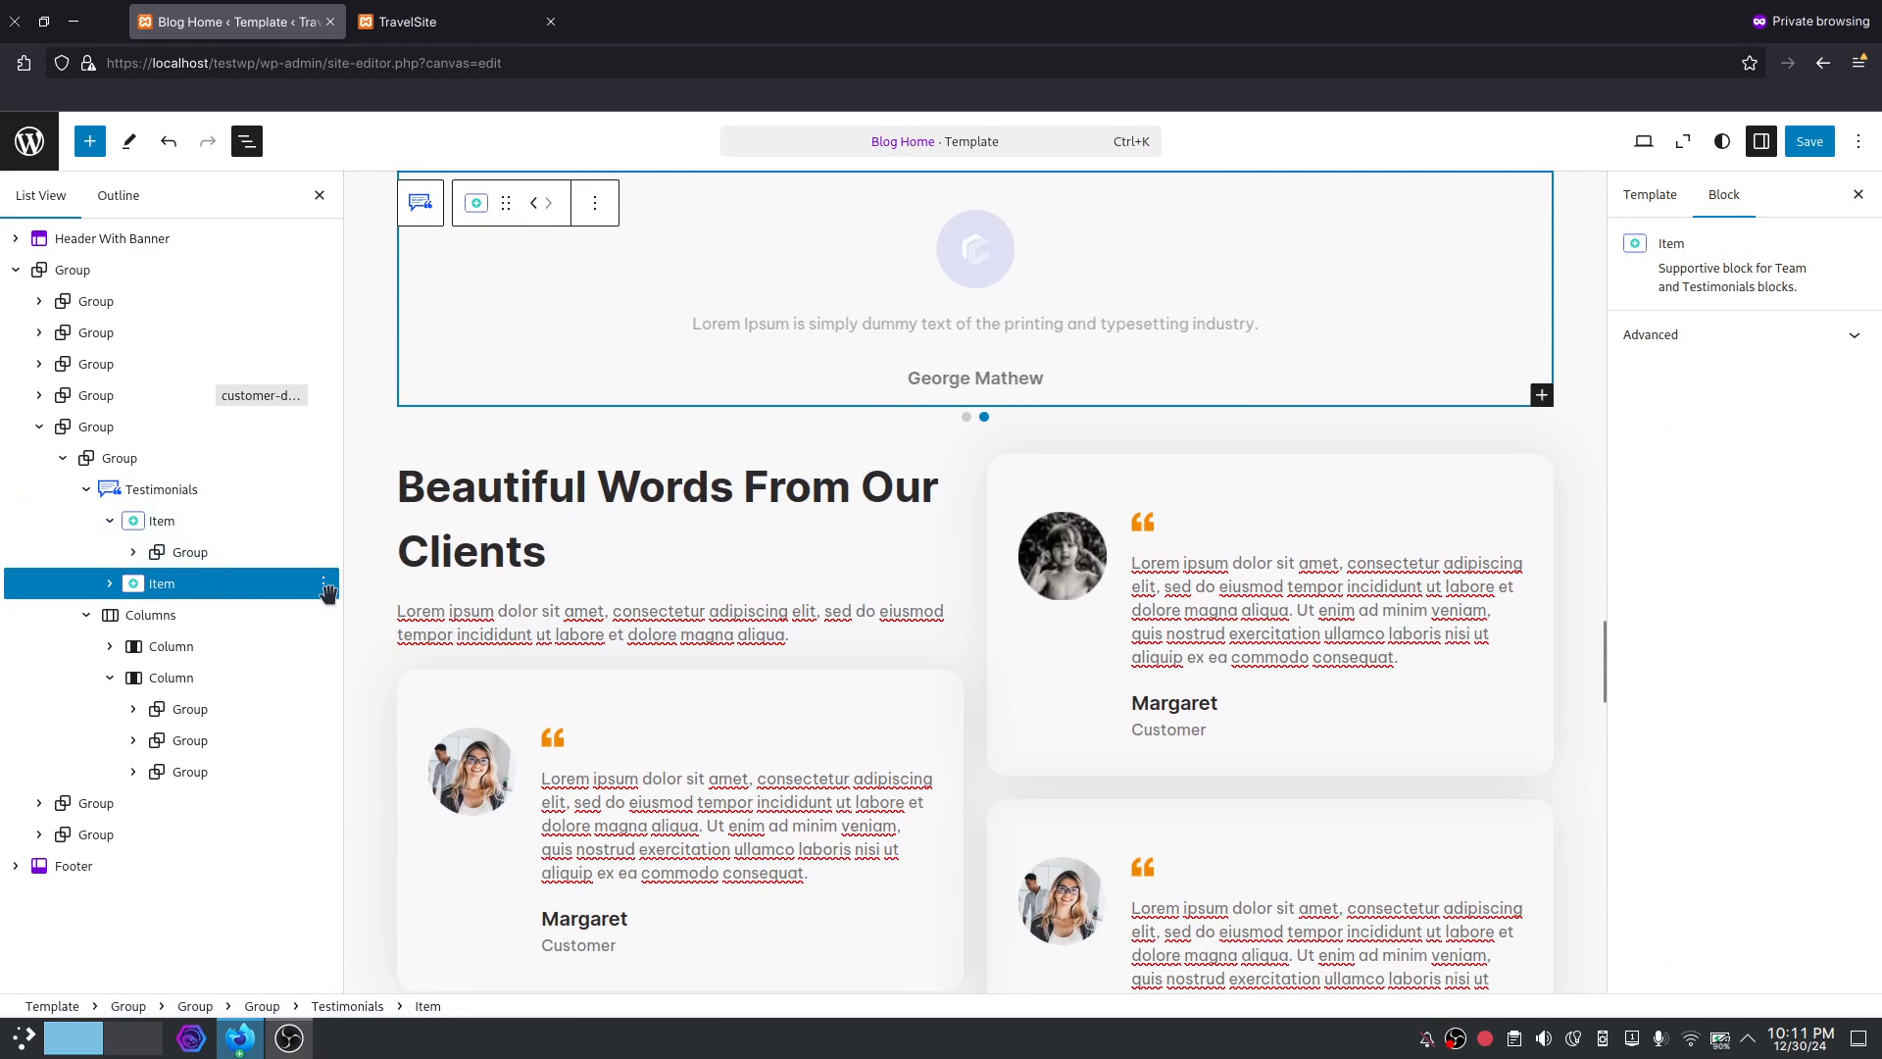
{"action": "left_click", "coordinate": [323, 585]}
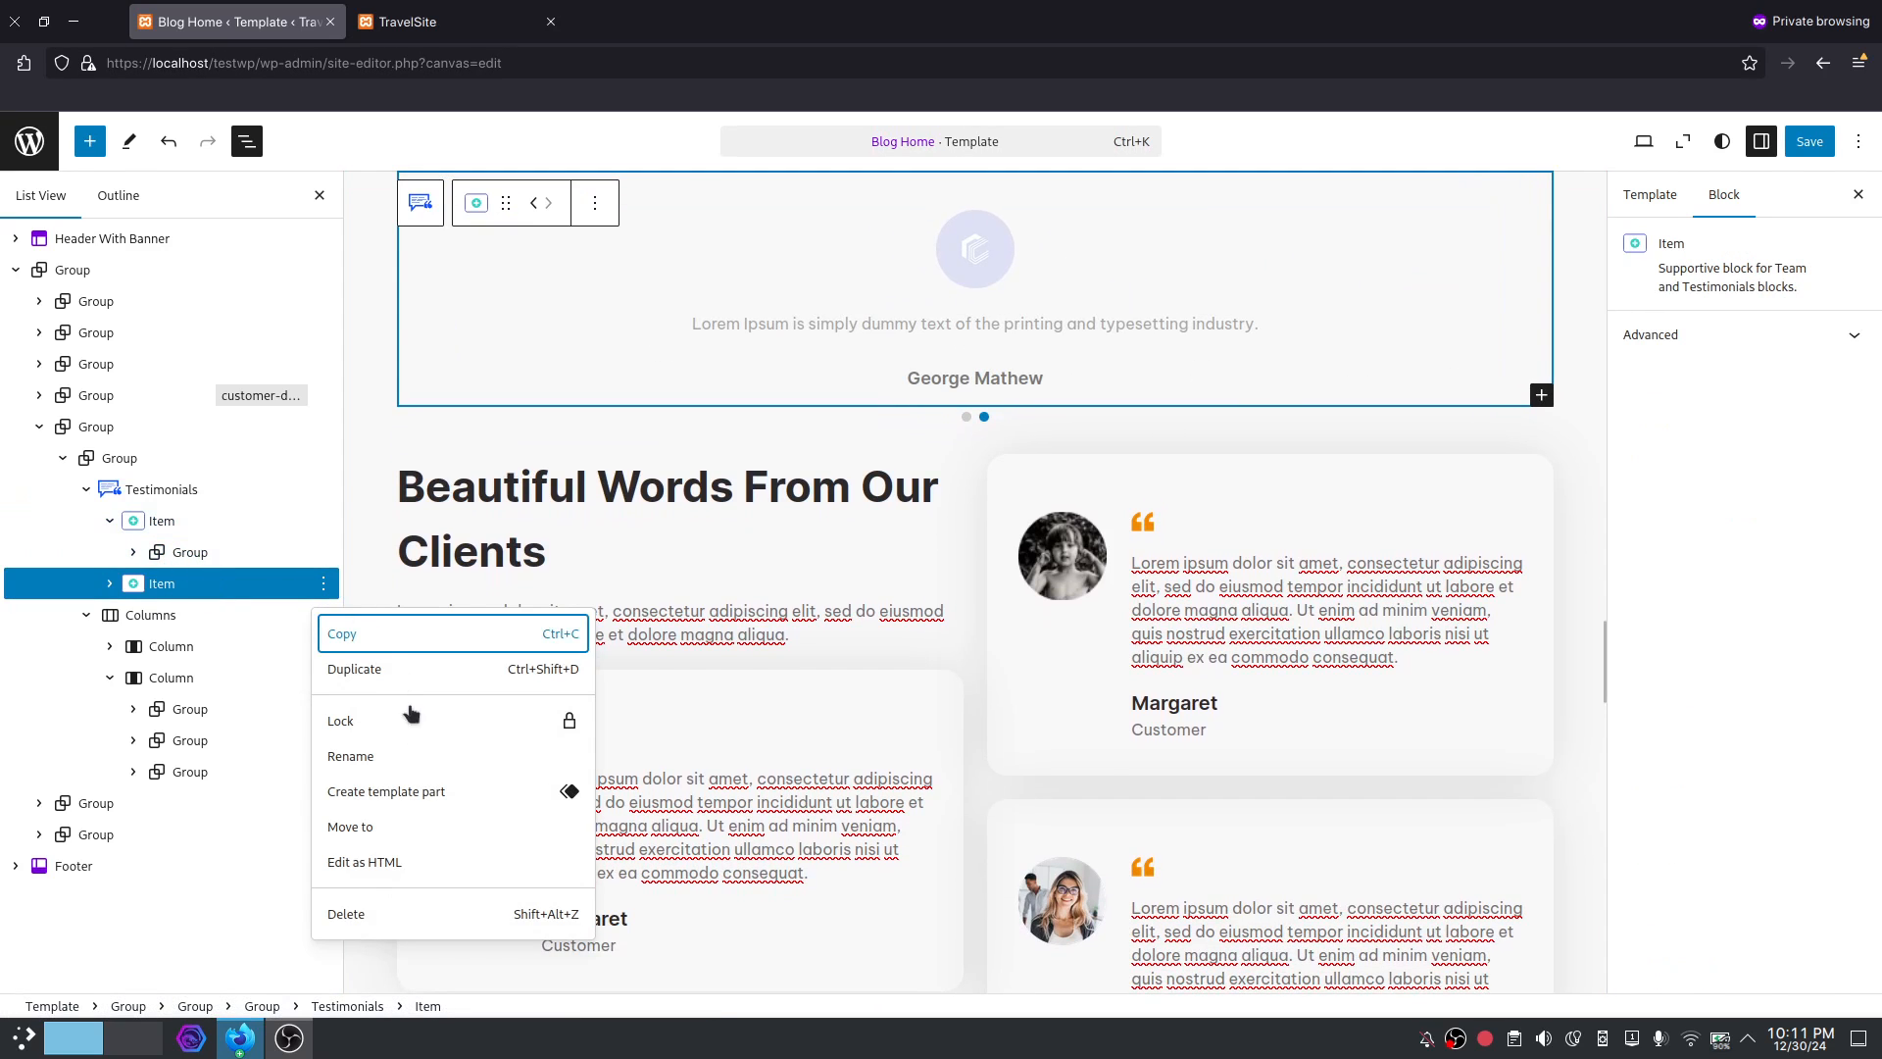
{"action": "left_click", "coordinate": [402, 914]}
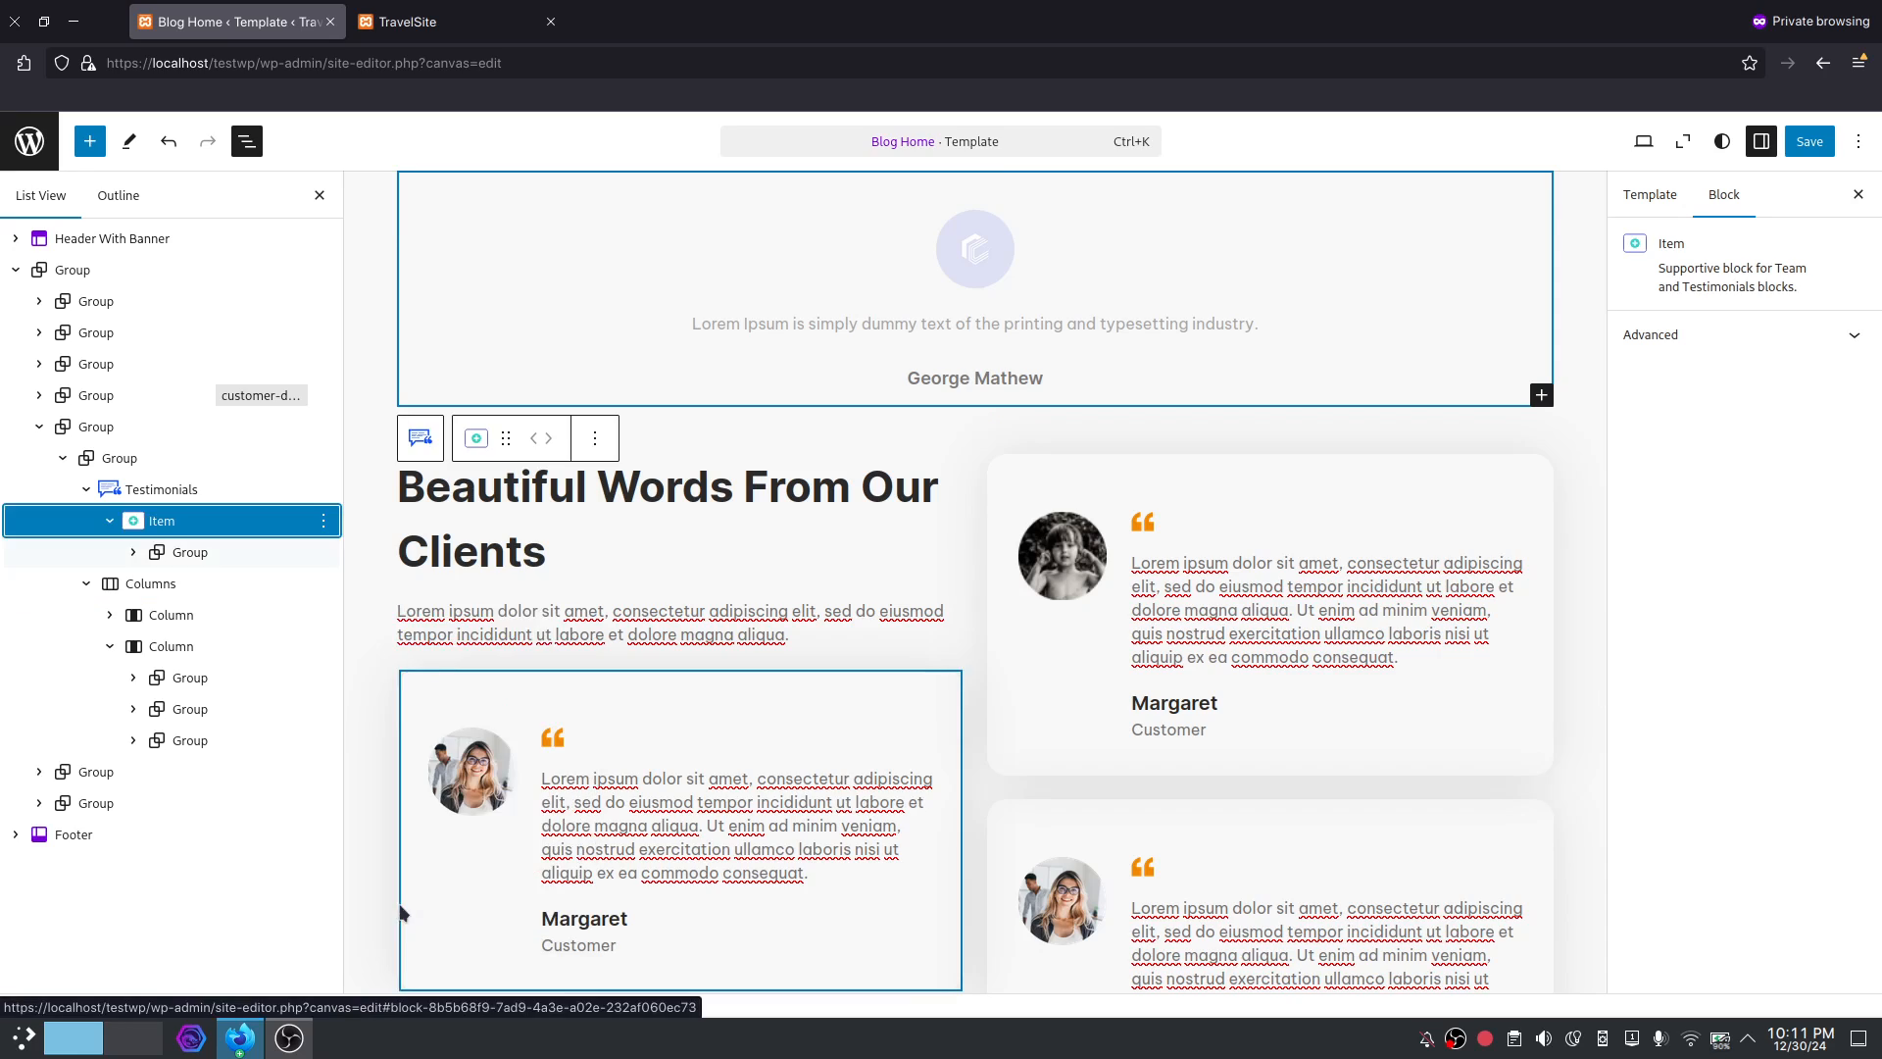
Move the testimonial group with the child portrait into the Testimonials item, above the placeholder group.
{"action": "left_click", "coordinate": [186, 679]}
{"action": "left_click_drag", "start_coordinate": [186, 680], "coordinate": [185, 563]}
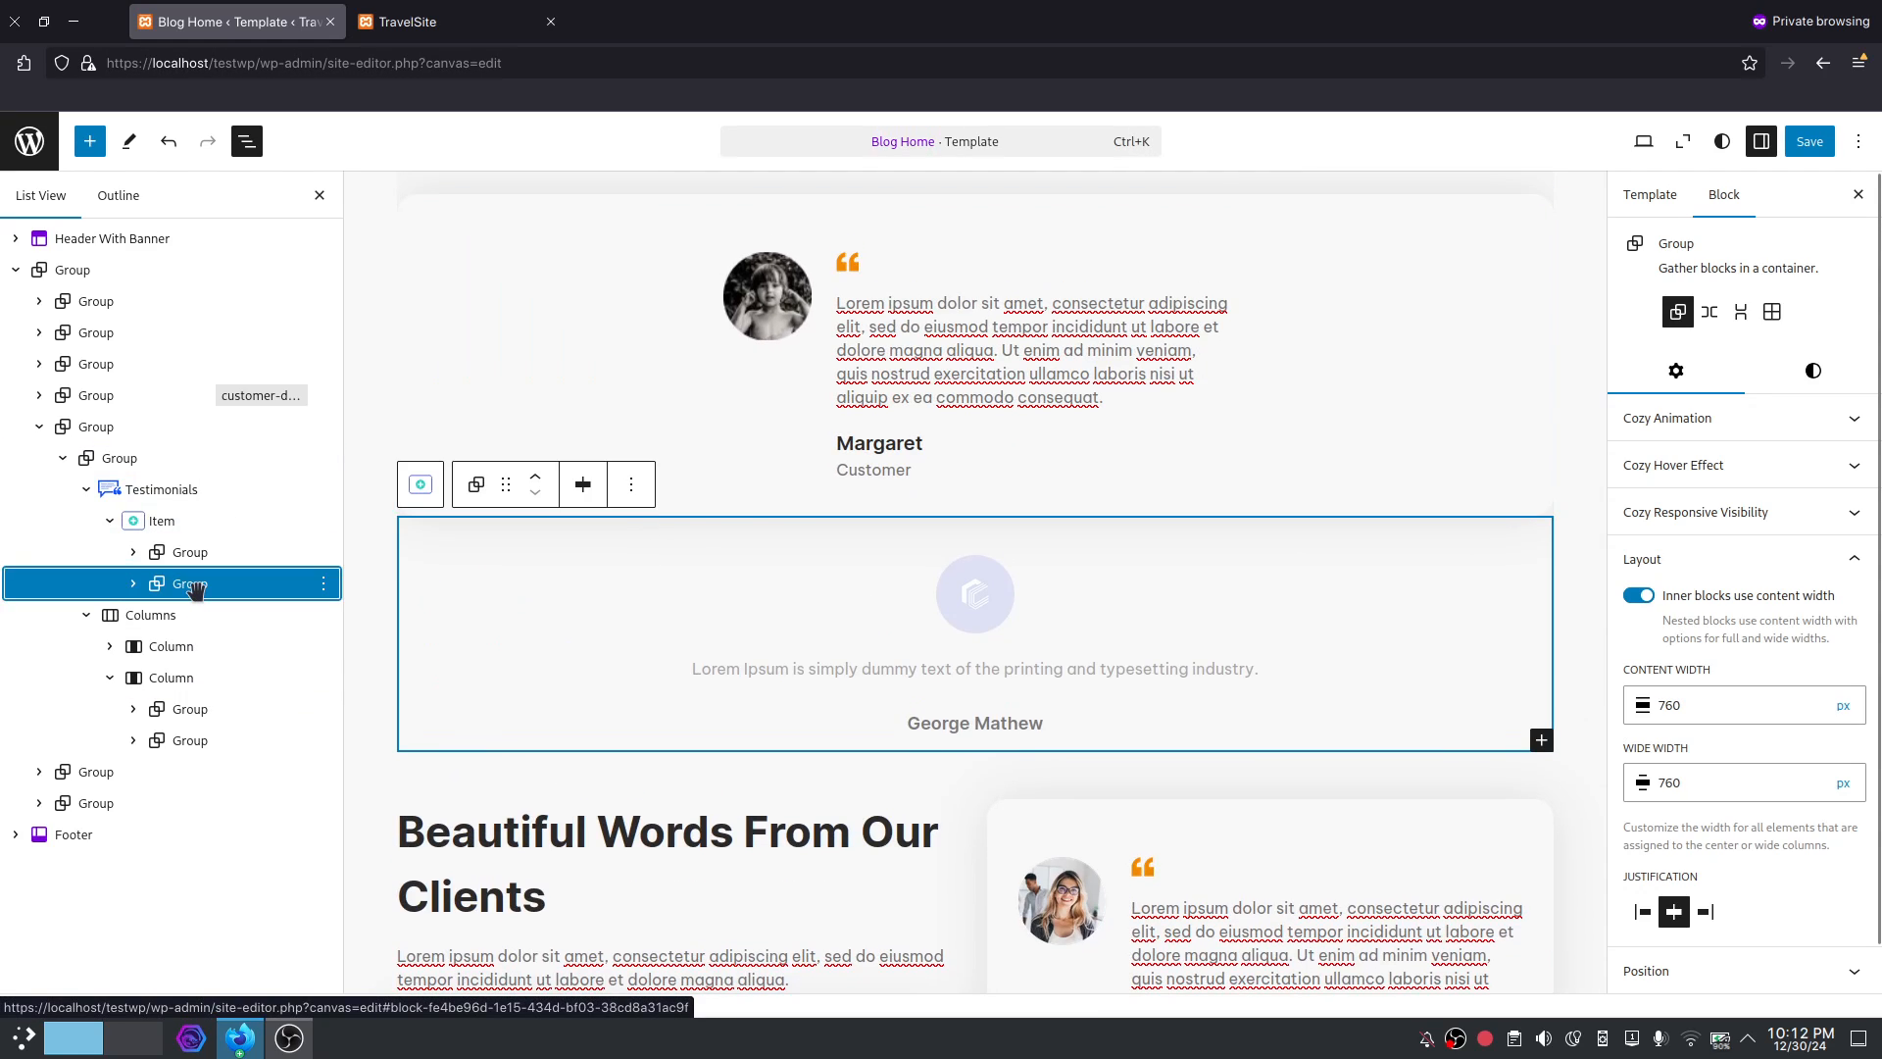
Delete the placeholder testimonial group from the Testimonials item.
{"action": "left_click", "coordinate": [323, 583]}
{"action": "scroll", "coordinate": [400, 534], "scroll_direction": "down", "scroll_amount": 3}
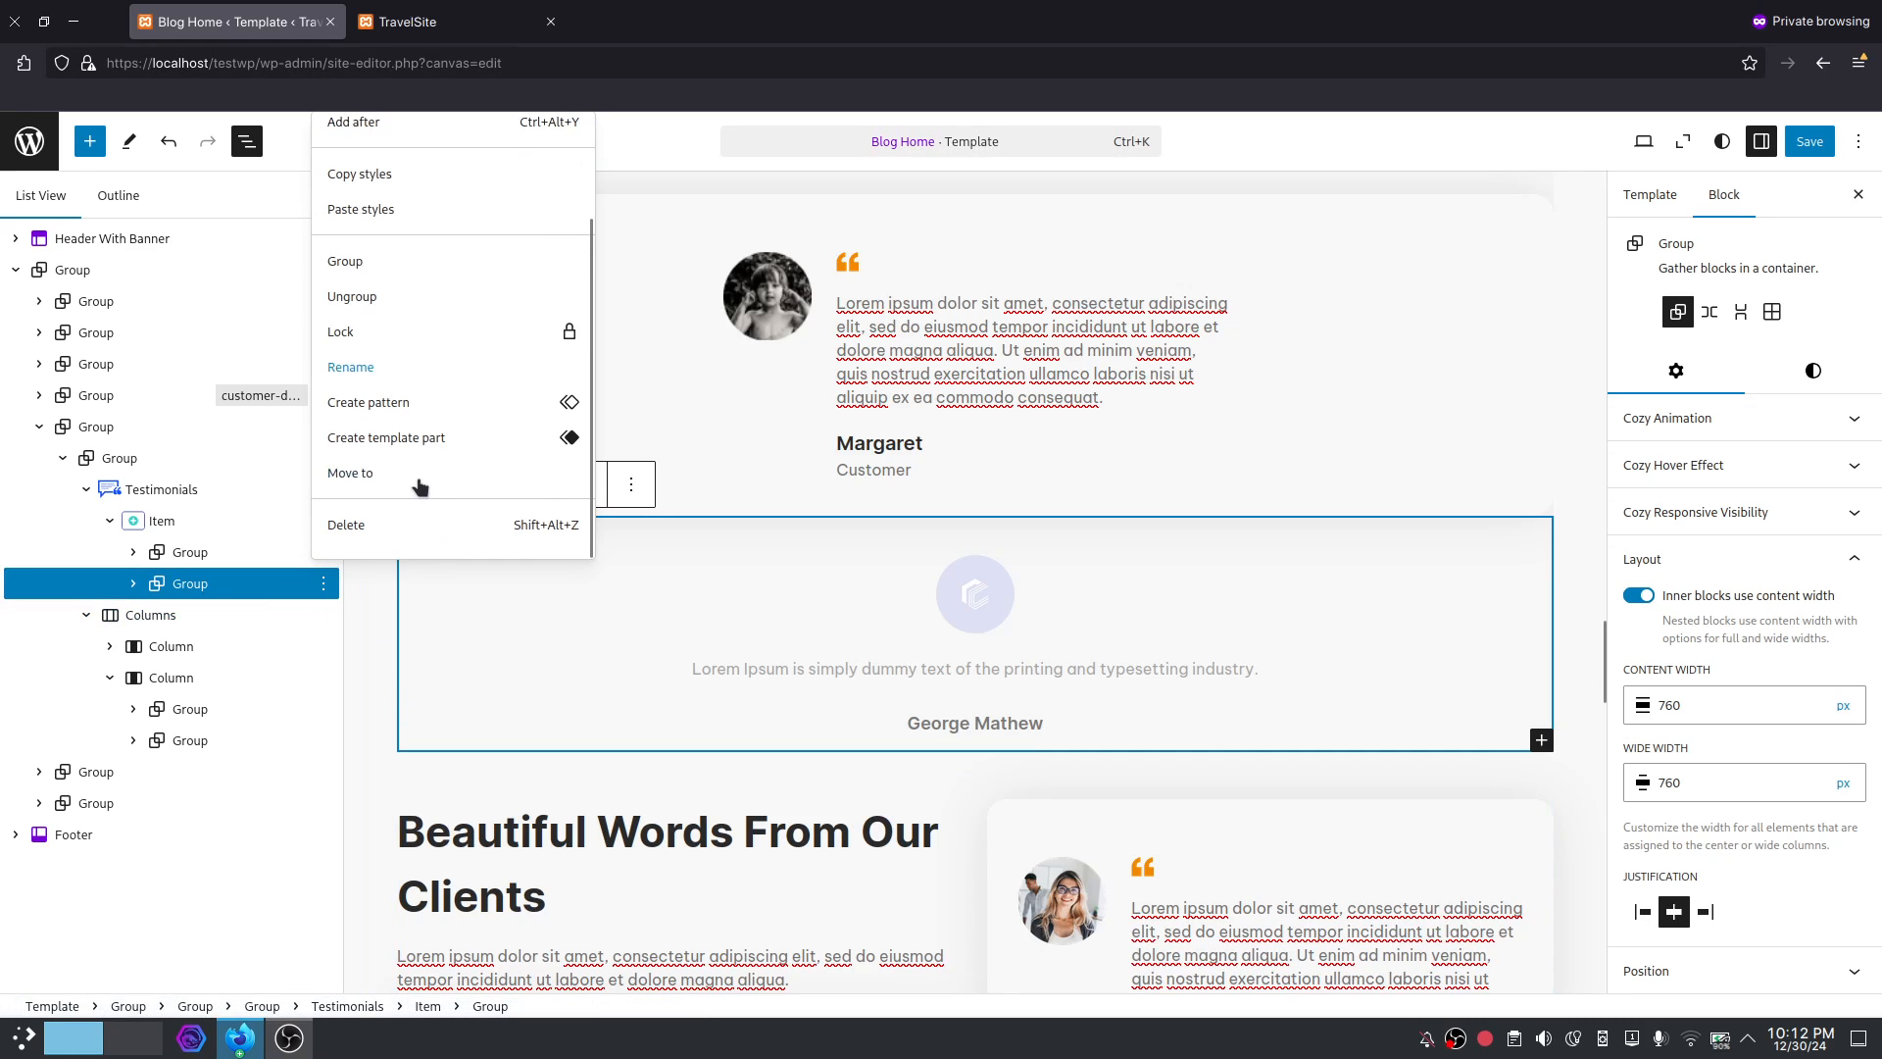
{"action": "left_click", "coordinate": [385, 527]}
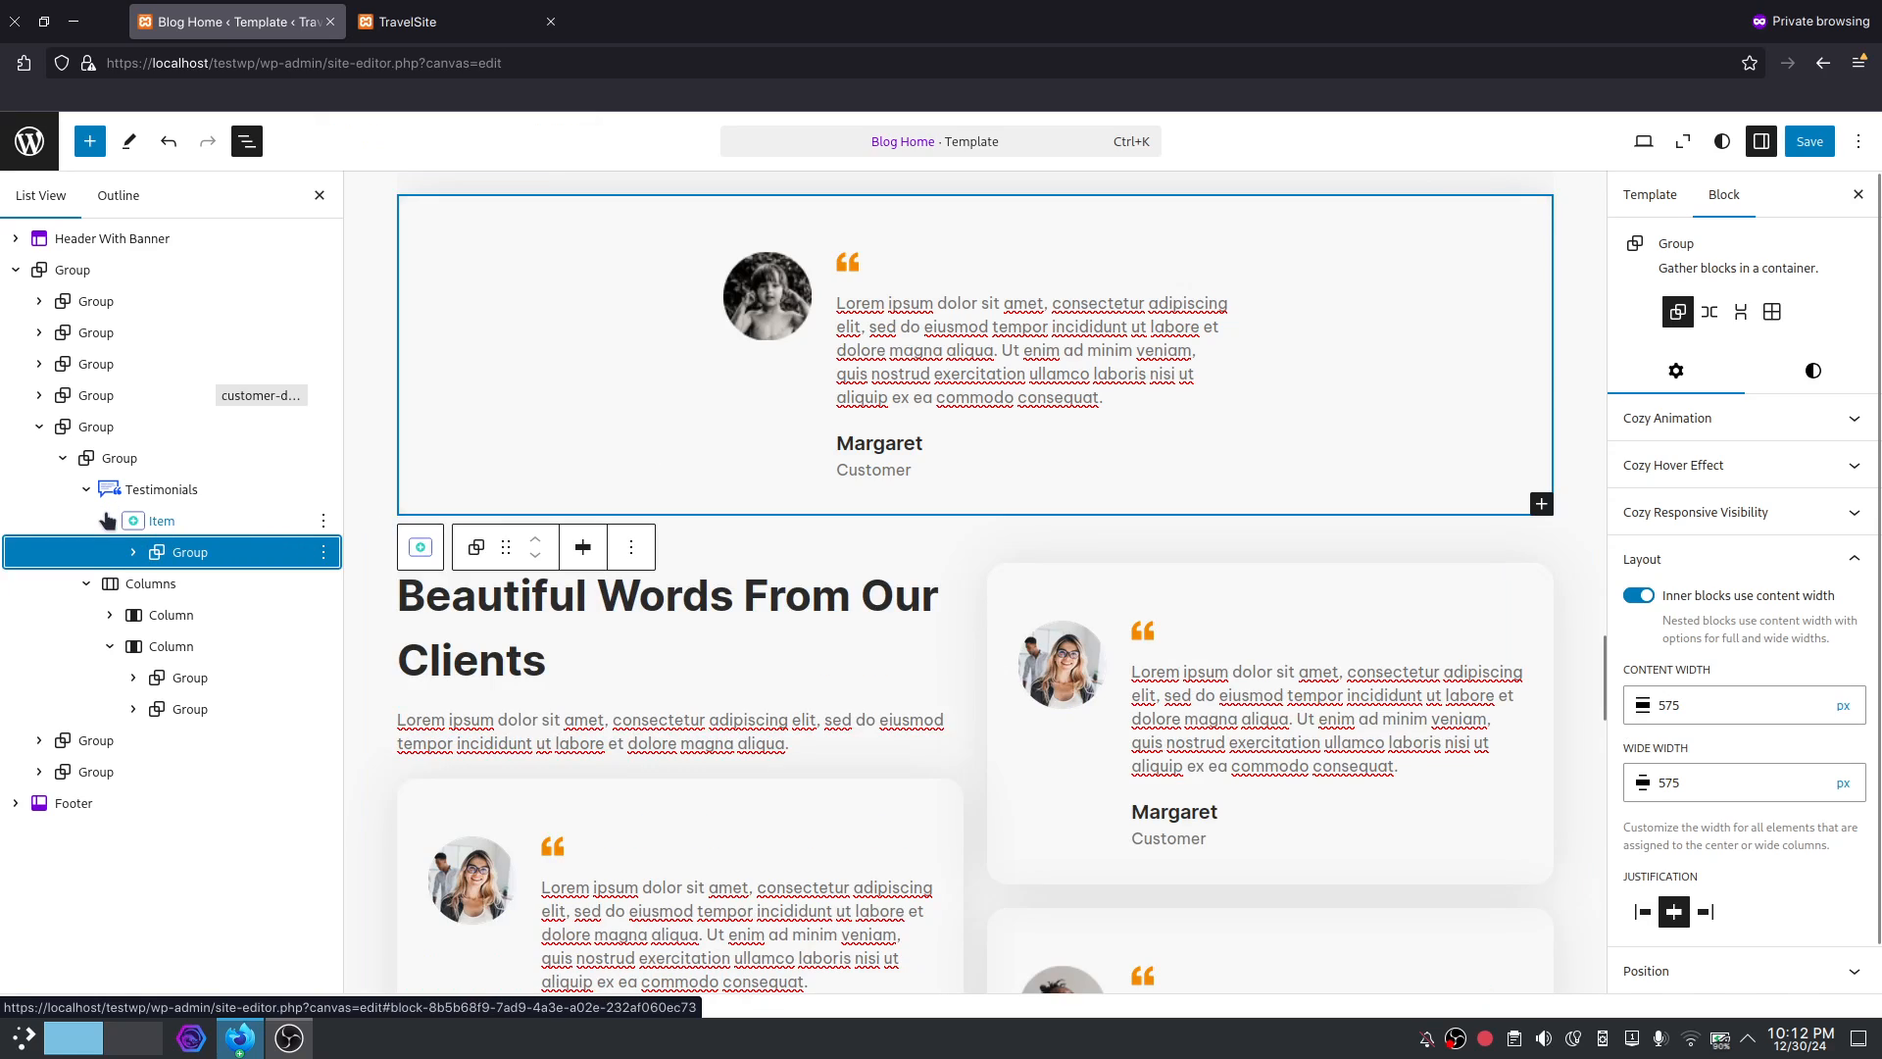
Collapse the Testimonials item holding the child portrait and duplicate it.
{"action": "left_click", "coordinate": [109, 521]}
{"action": "left_click", "coordinate": [178, 516]}
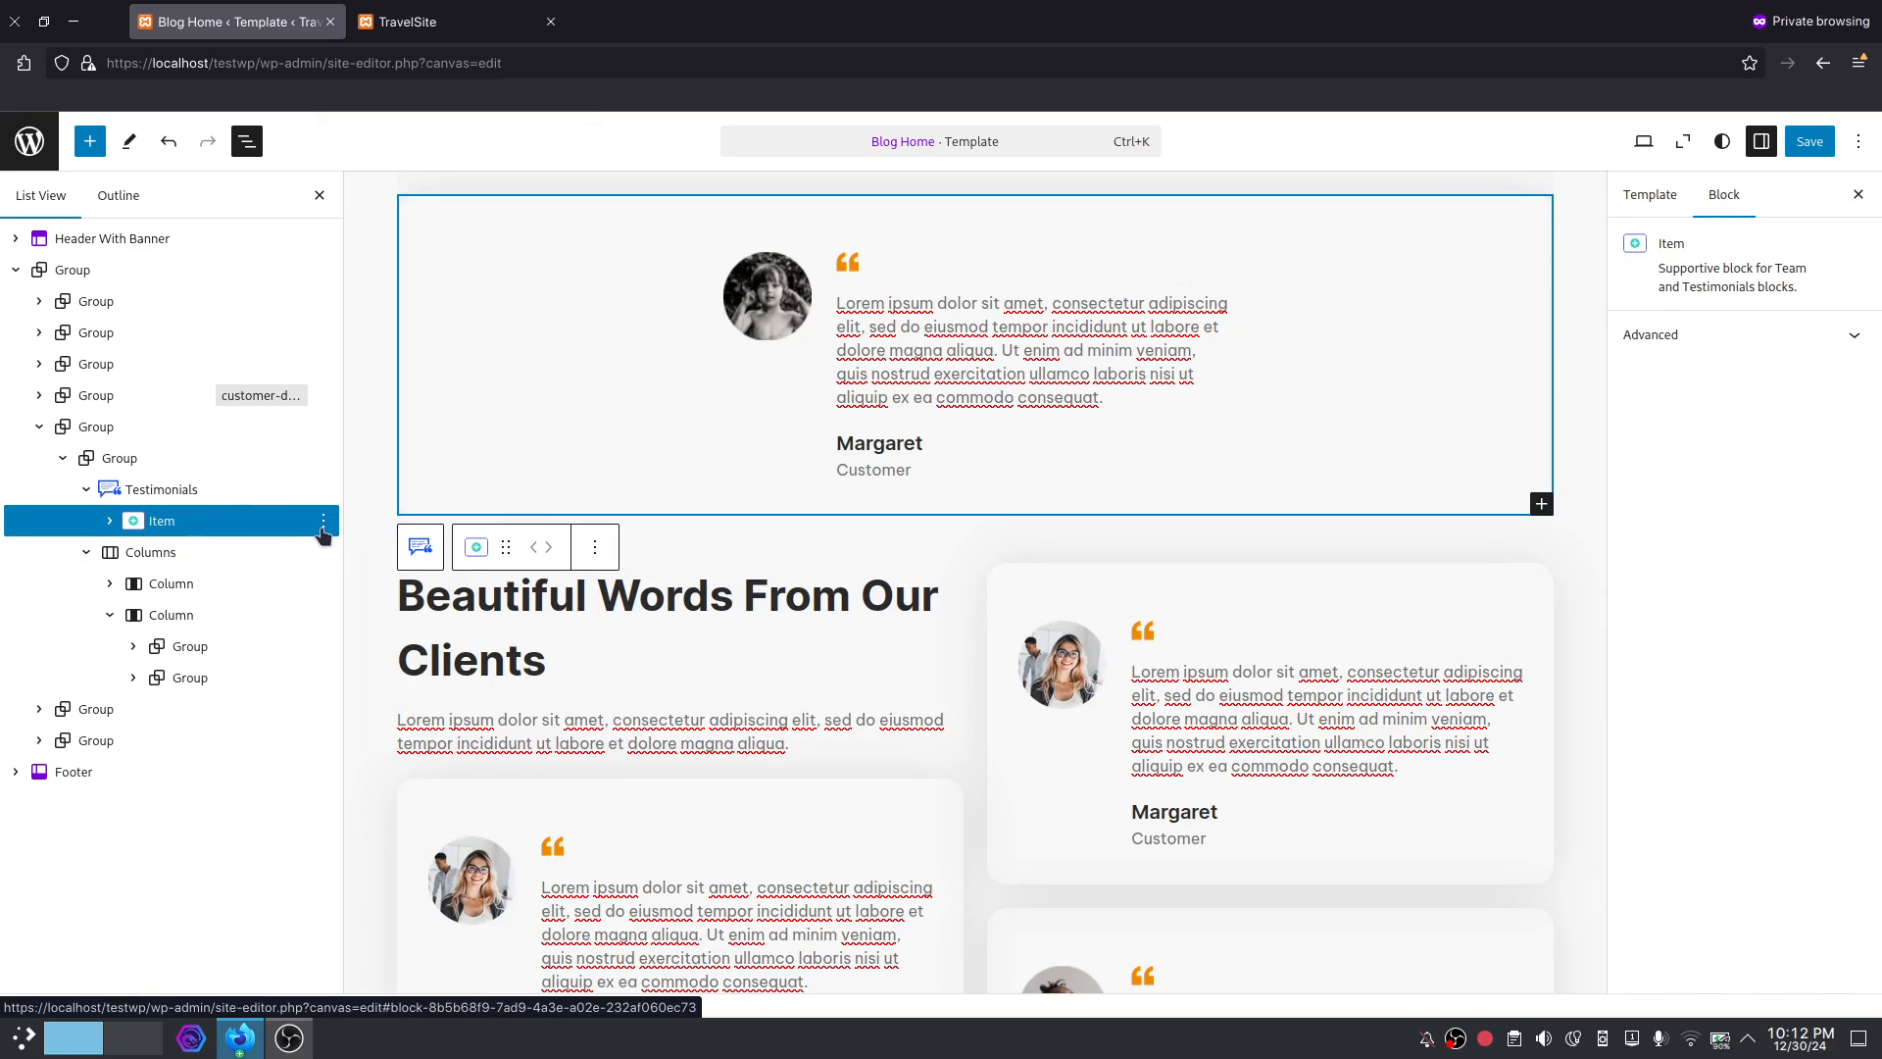
{"action": "left_click", "coordinate": [324, 522]}
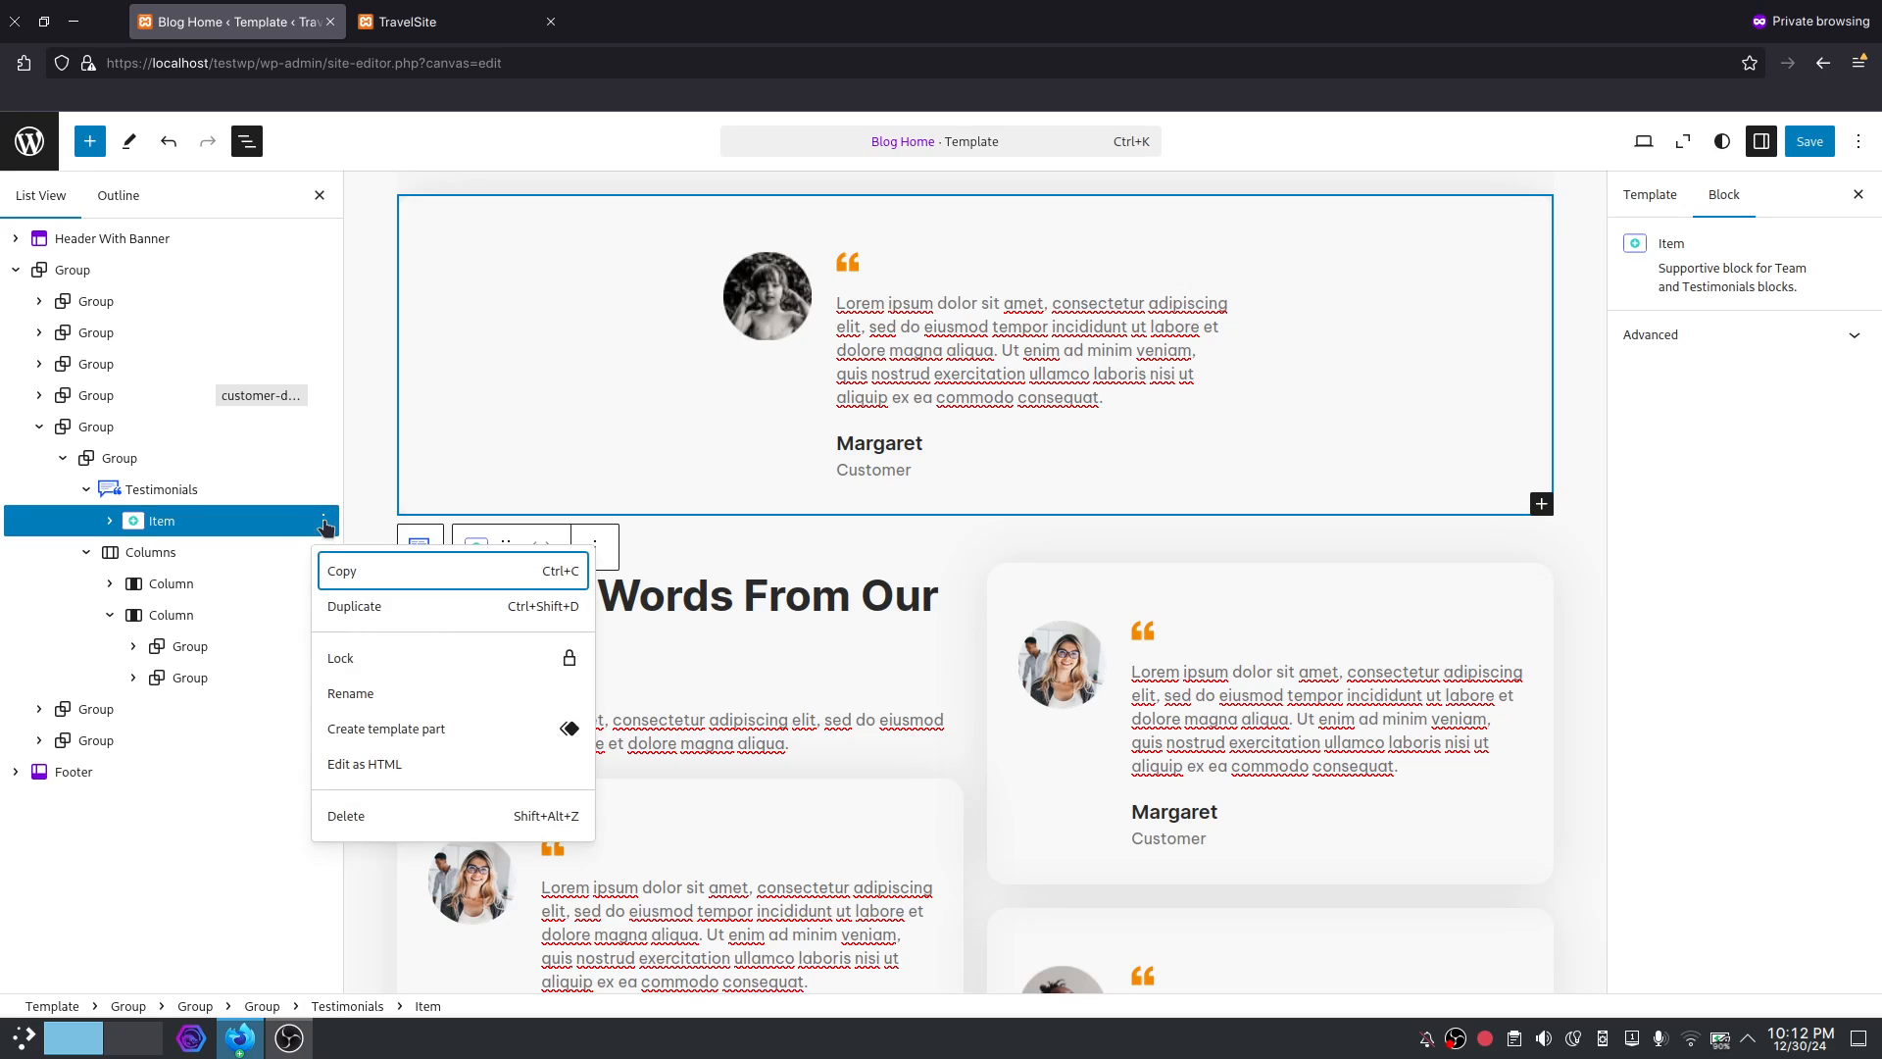
{"action": "left_click", "coordinate": [355, 606]}
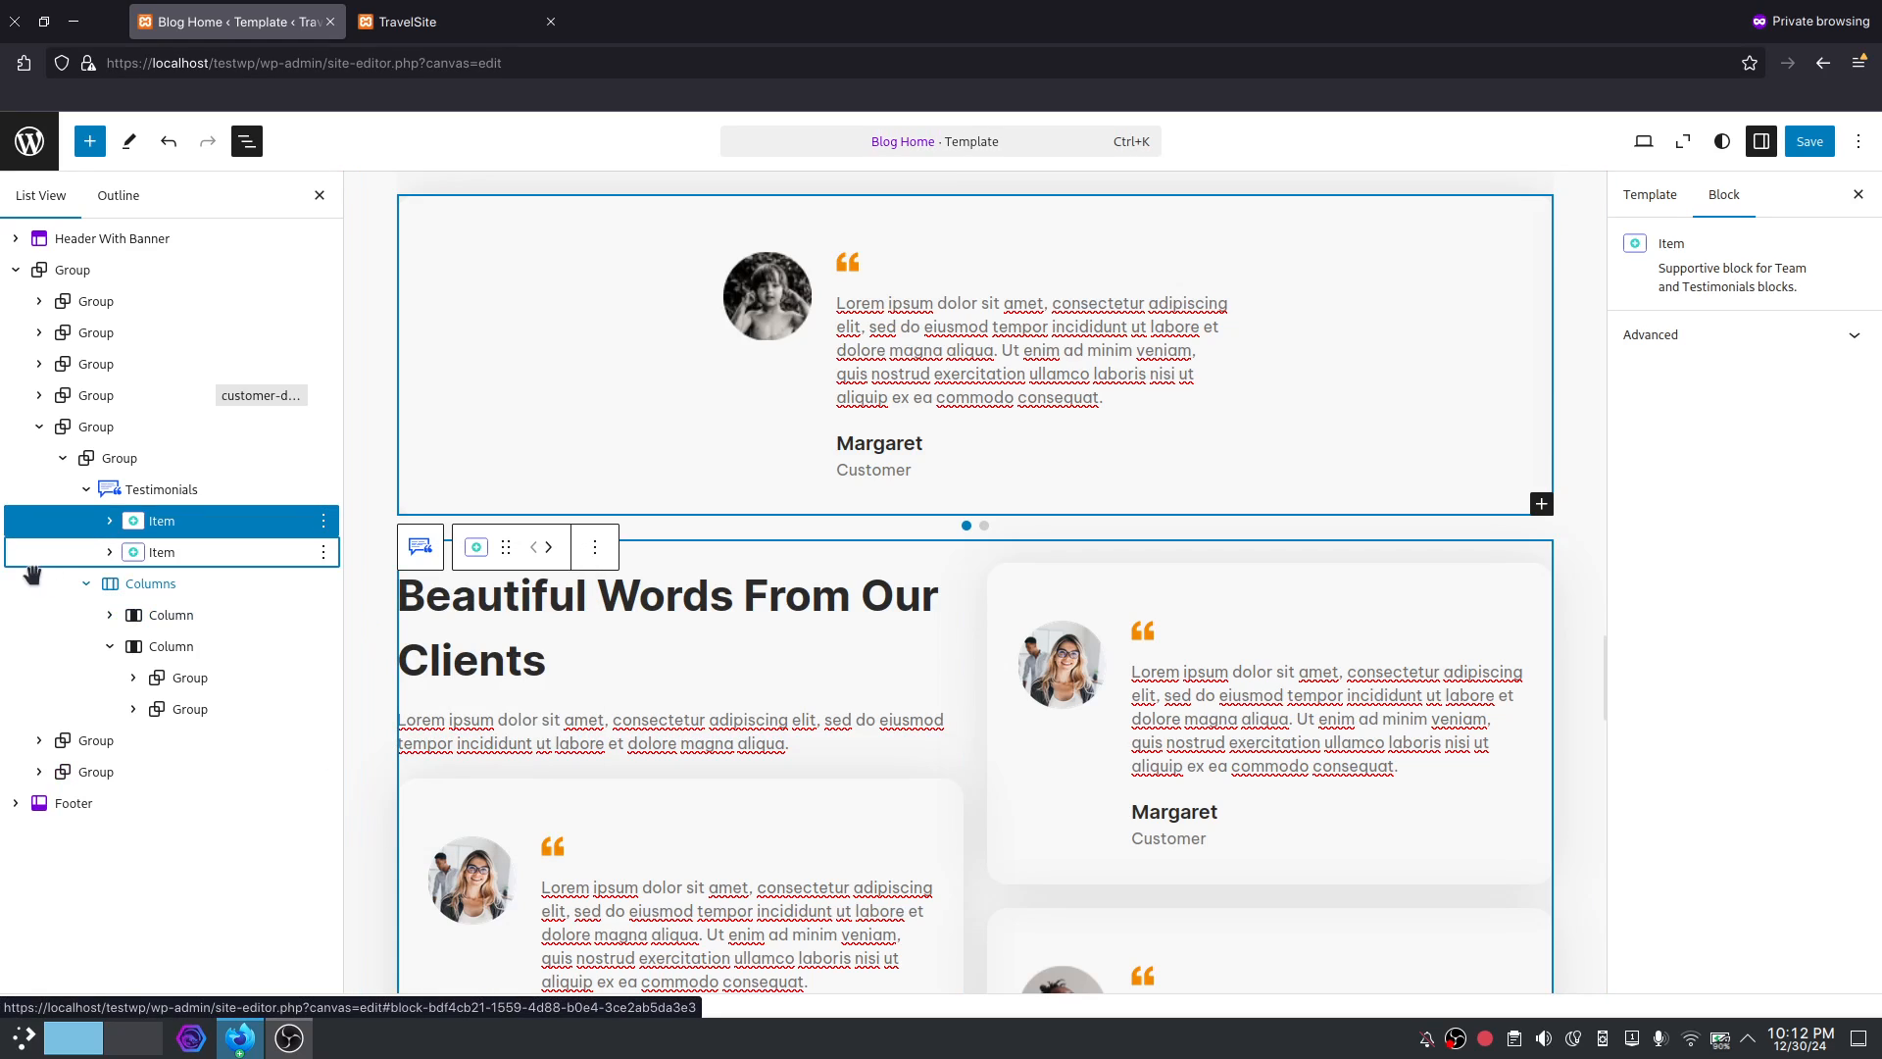
Move the testimonial group with the portrait of the woman in glasses into the second Testimonials item, above its existing group.
{"action": "left_click", "coordinate": [109, 552]}
{"action": "left_click_drag", "start_coordinate": [196, 708], "coordinate": [226, 549]}
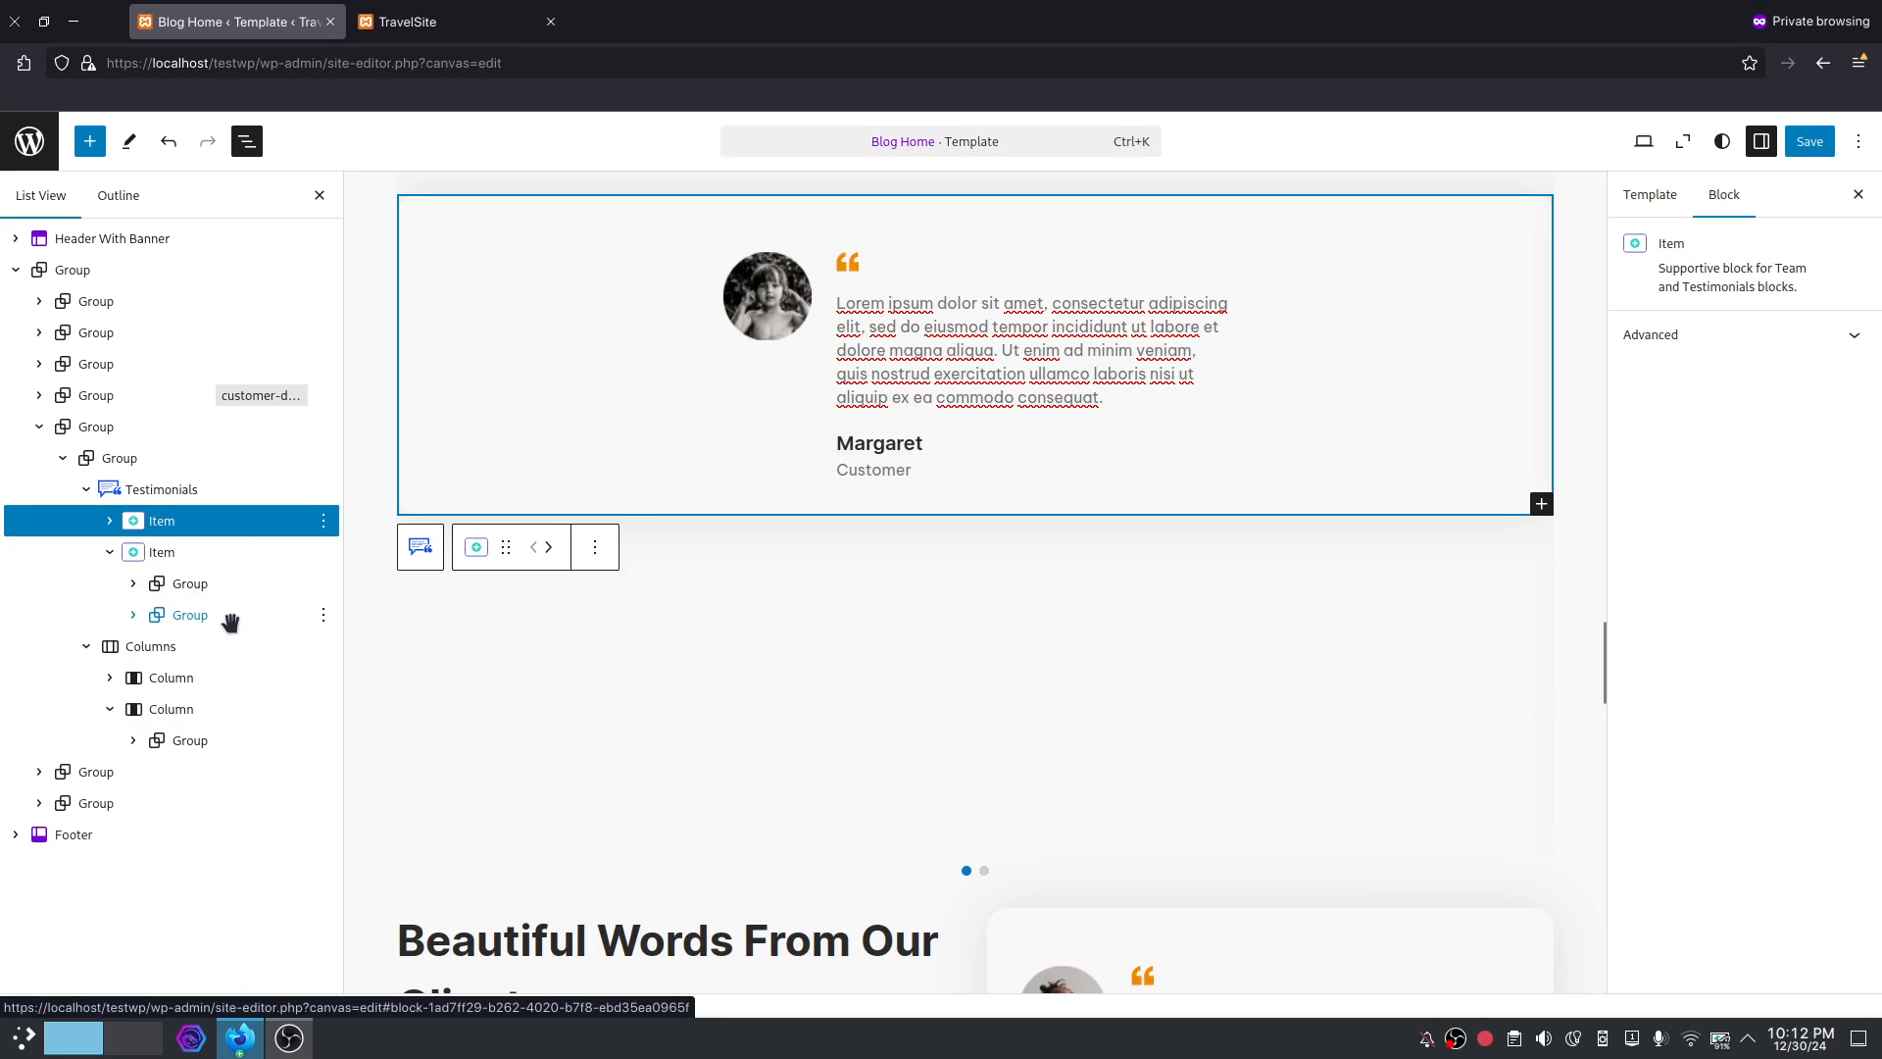
{"action": "left_click", "coordinate": [226, 618]}
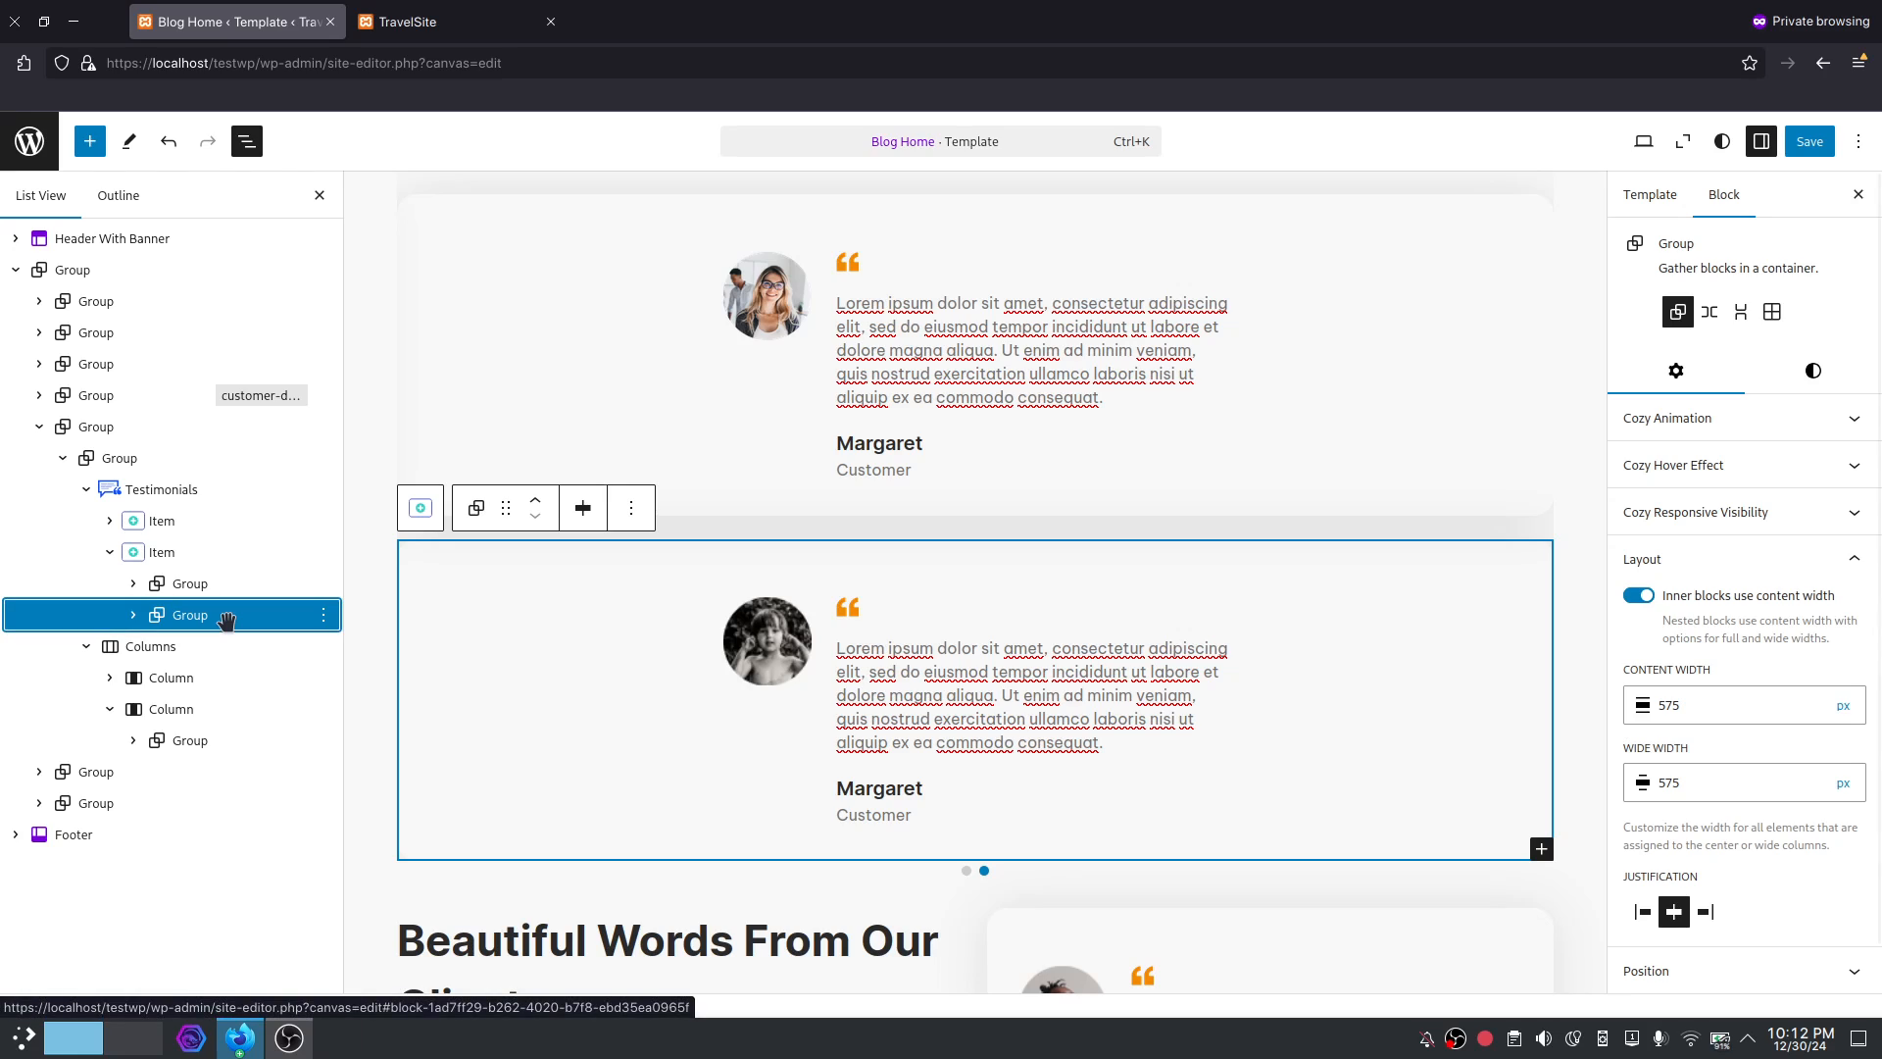
Inspect the nested blocks of both groups in the second Testimonials item and delete the group with the woman's portrait.
{"action": "left_click", "coordinate": [134, 585]}
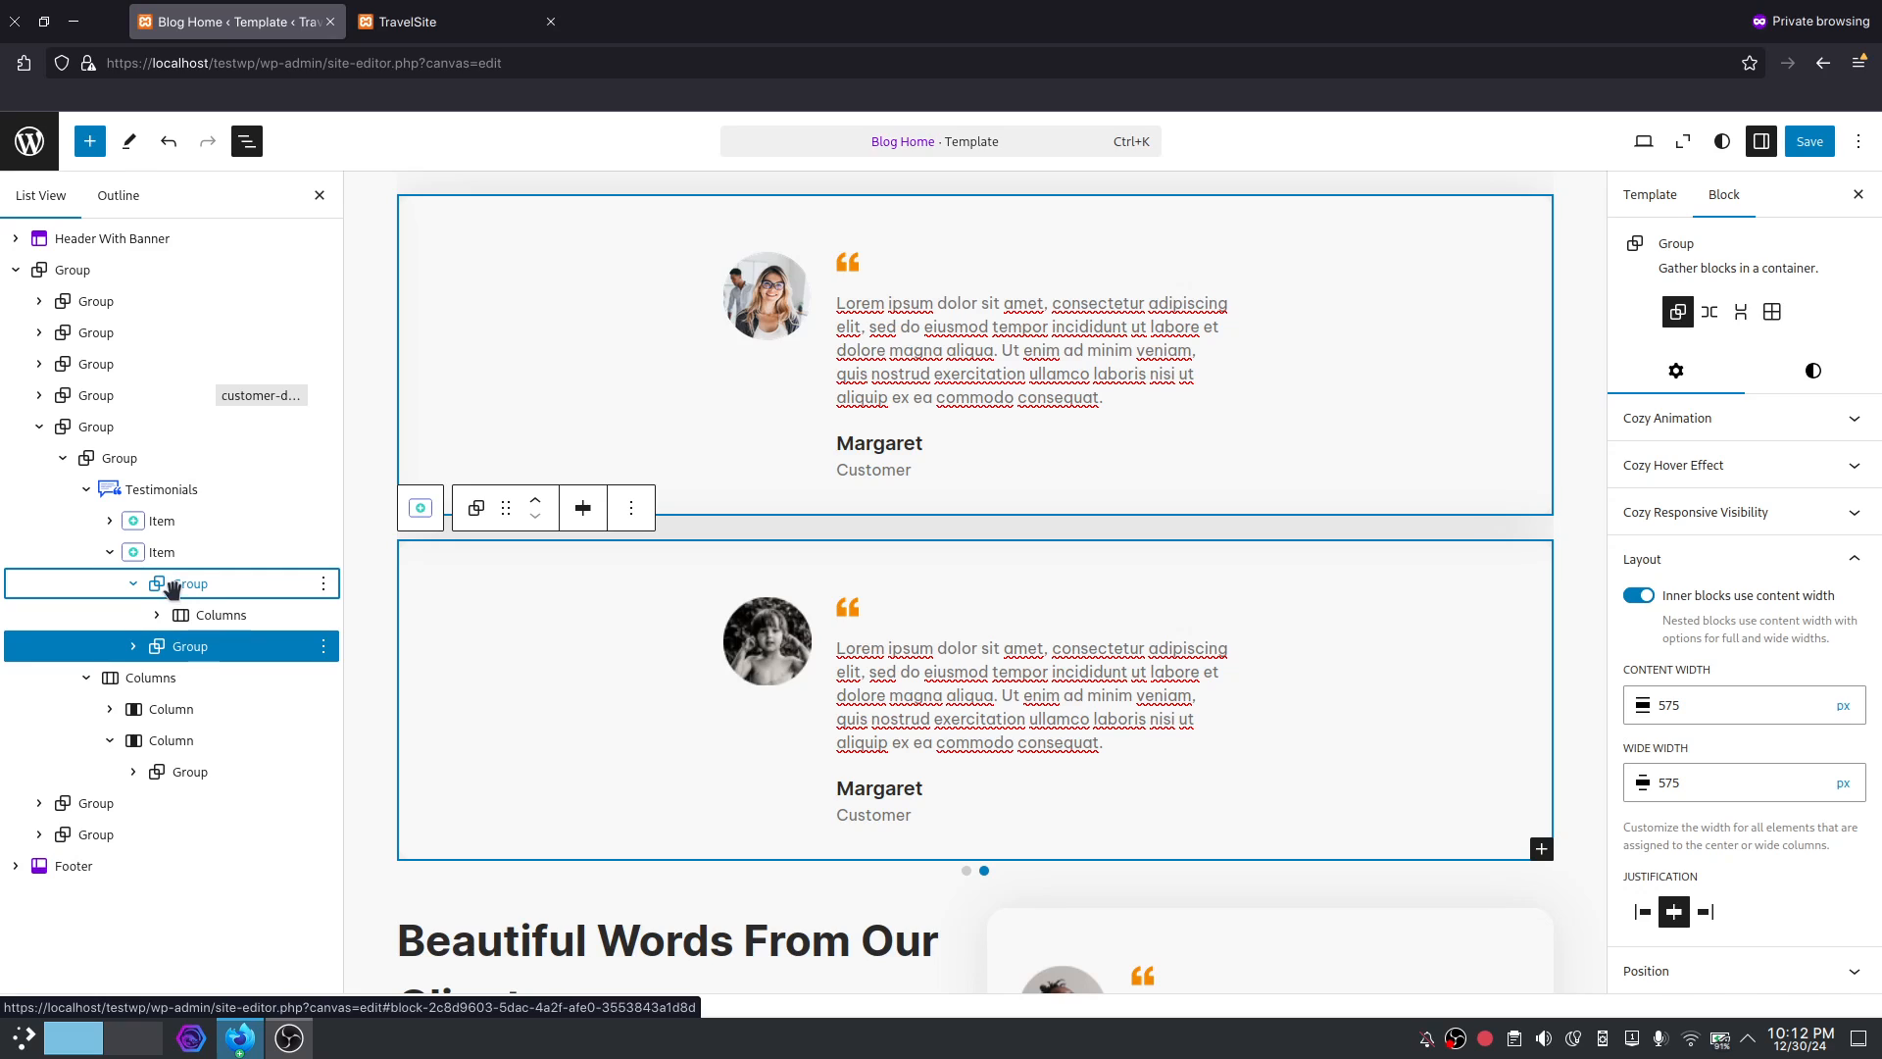
{"action": "left_click", "coordinate": [178, 586]}
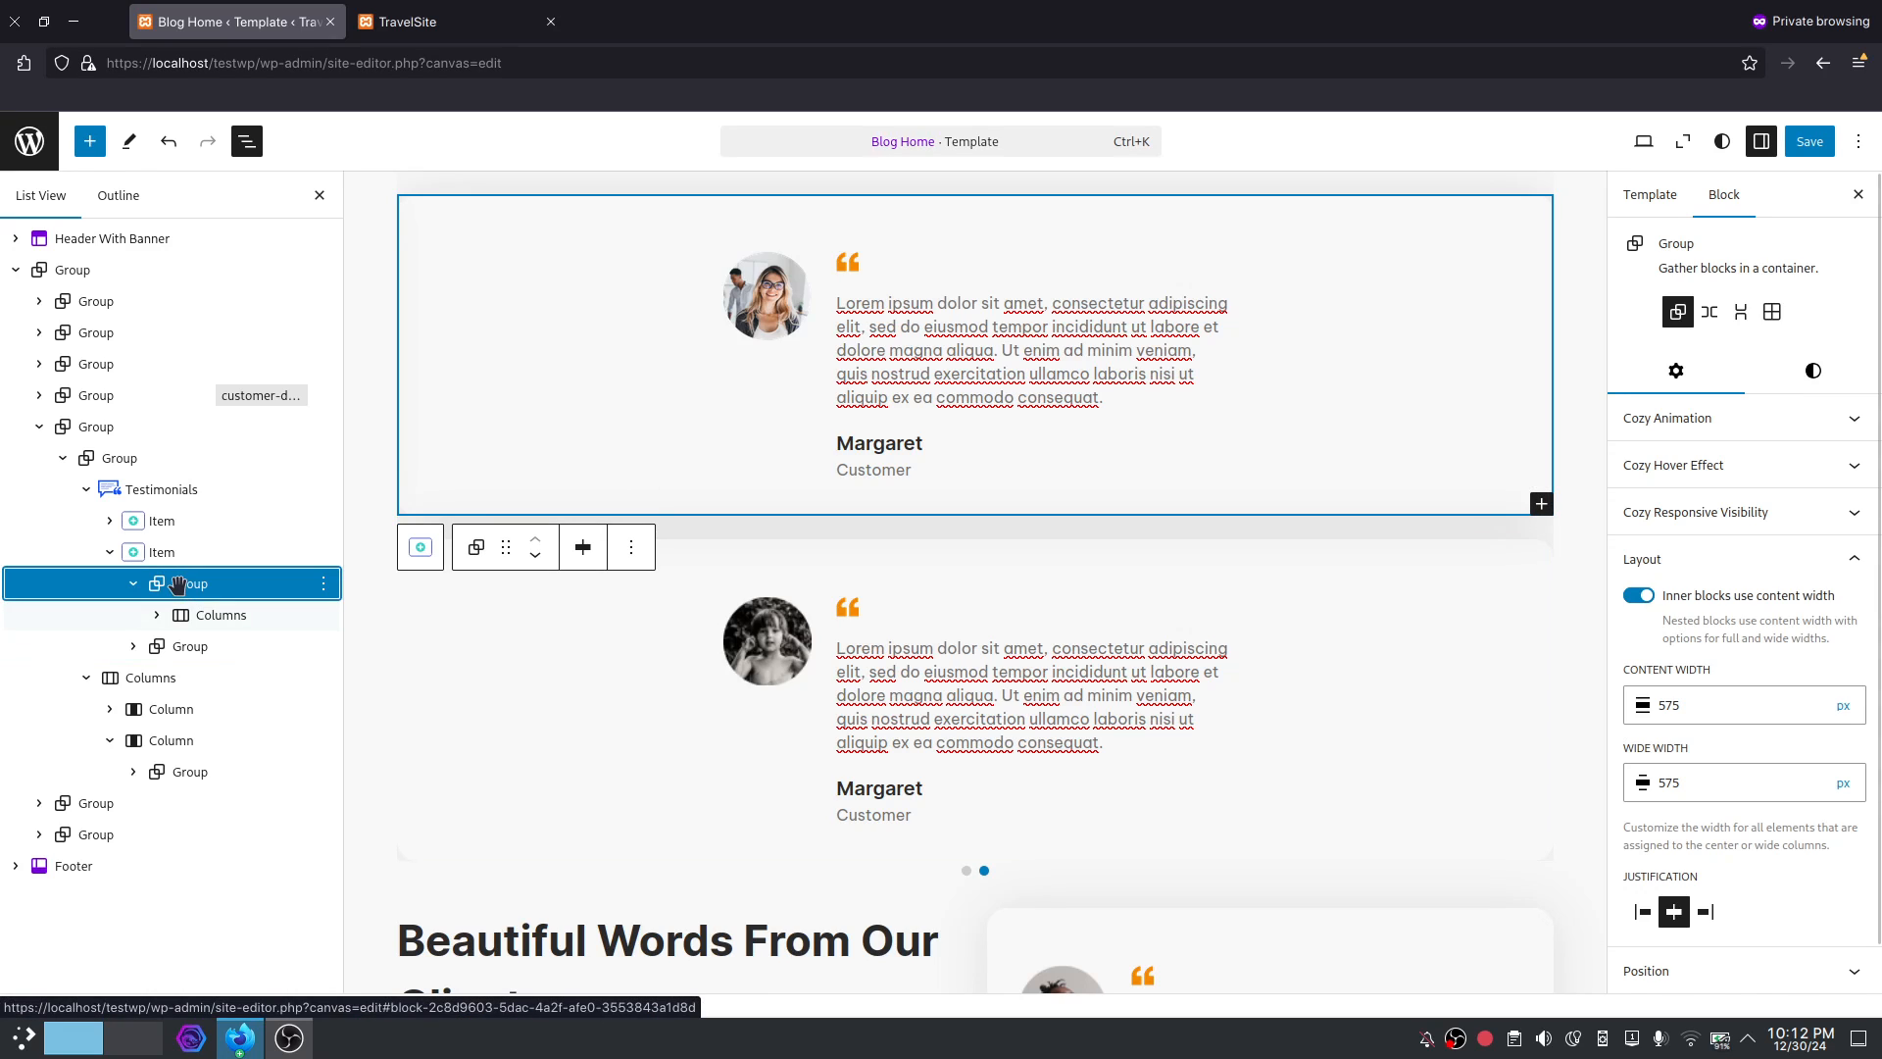
{"action": "scroll", "coordinate": [892, 594], "scroll_direction": "down", "scroll_amount": 3}
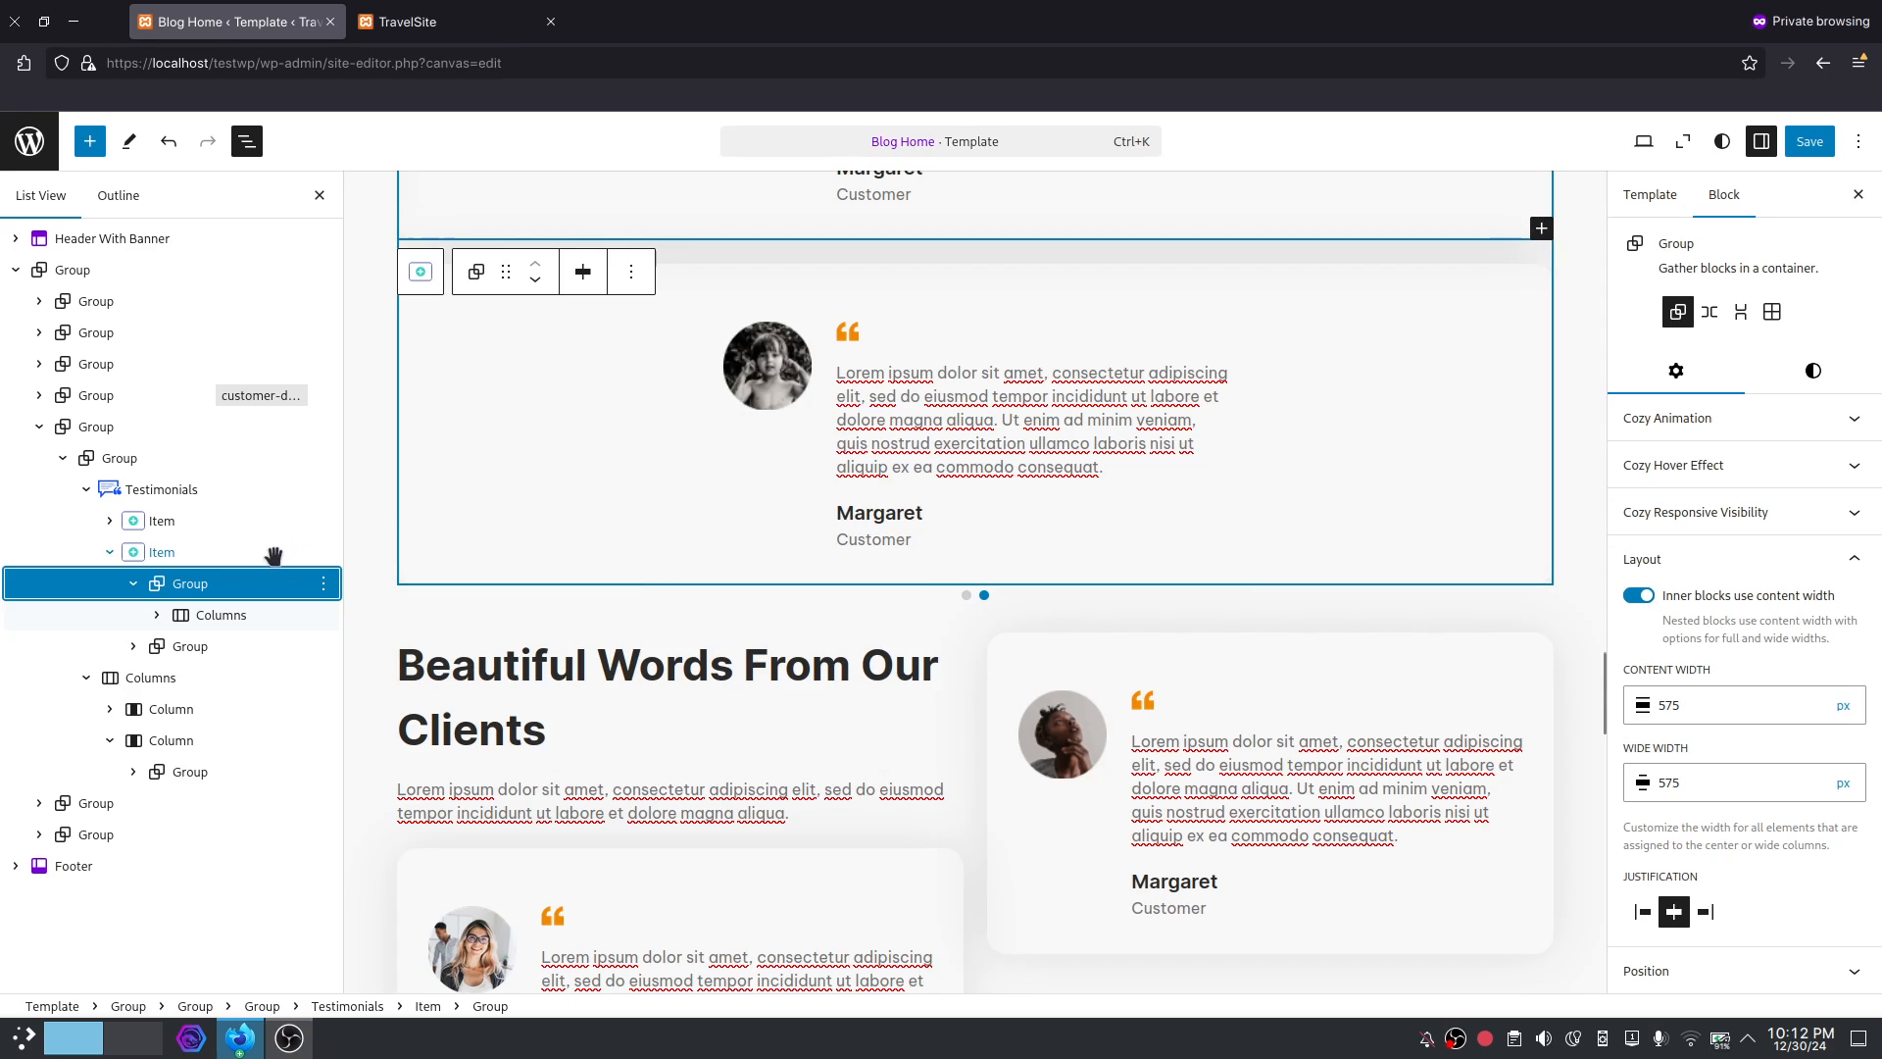
{"action": "left_click", "coordinate": [169, 555]}
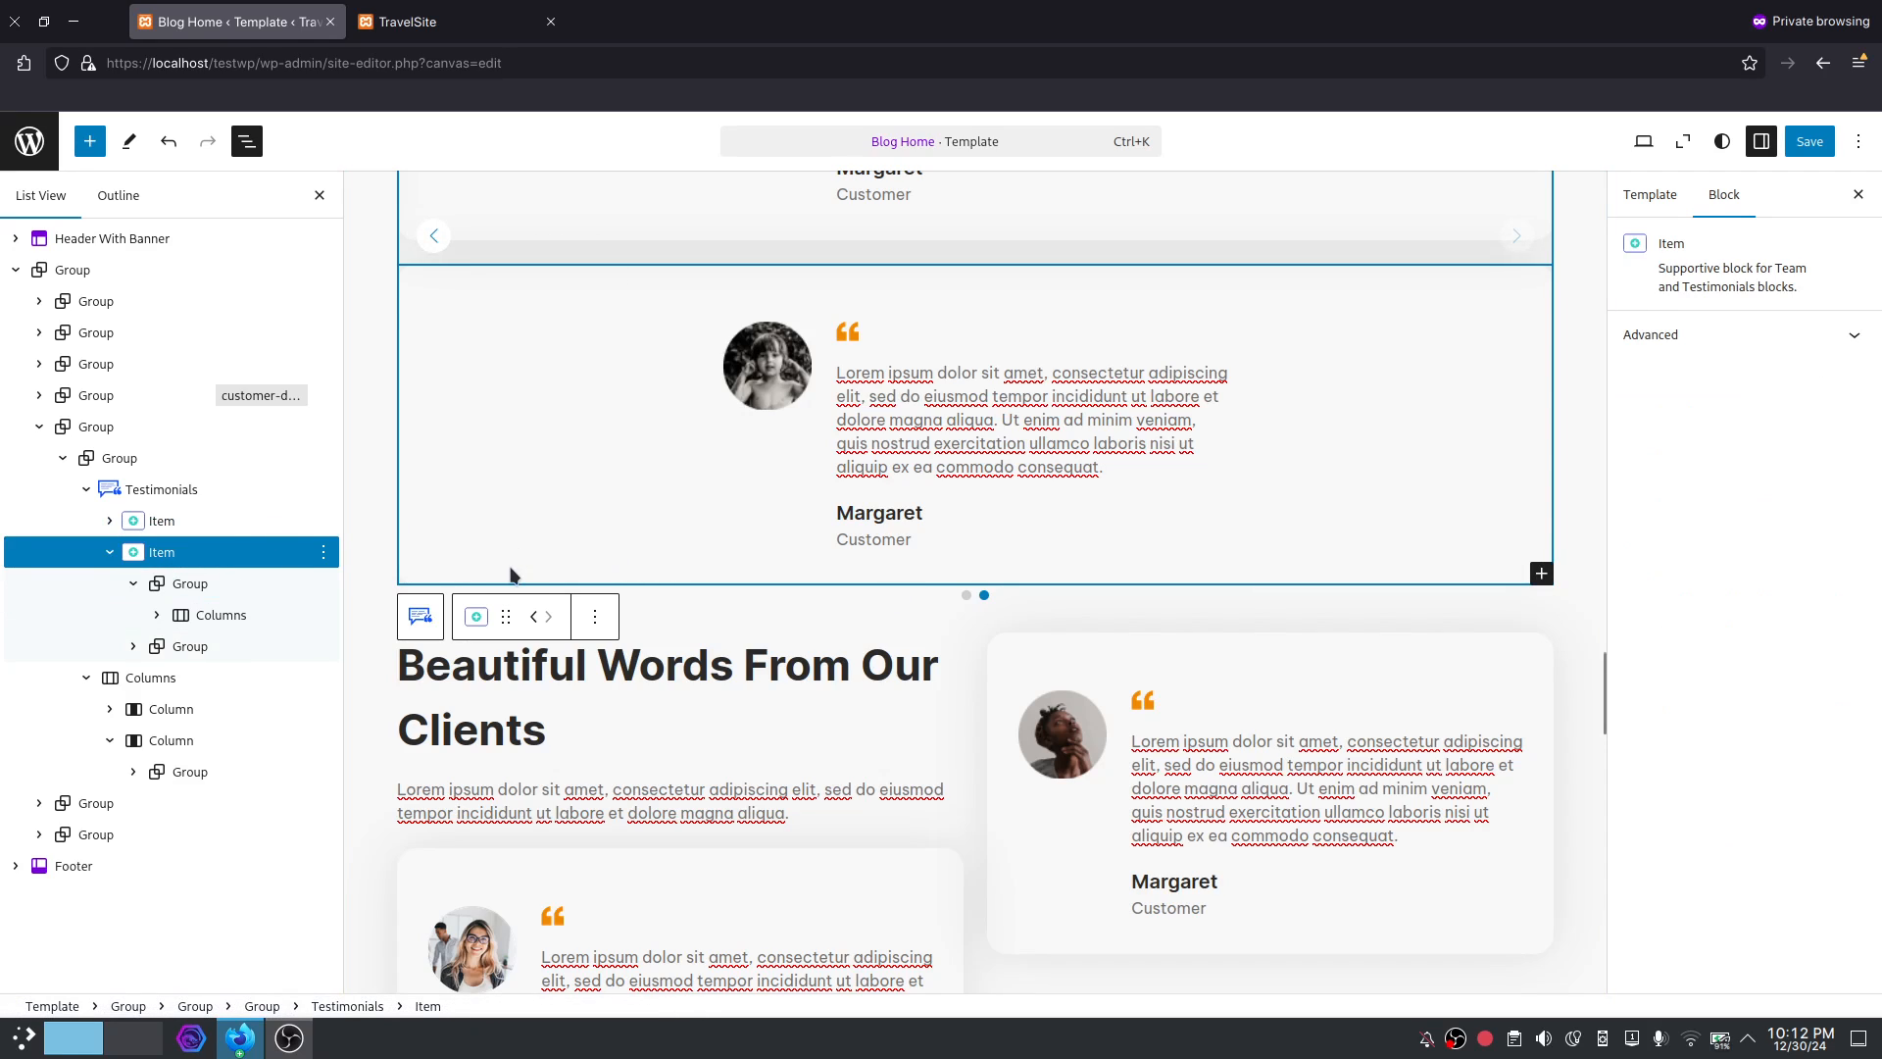
{"action": "left_click", "coordinate": [103, 648]}
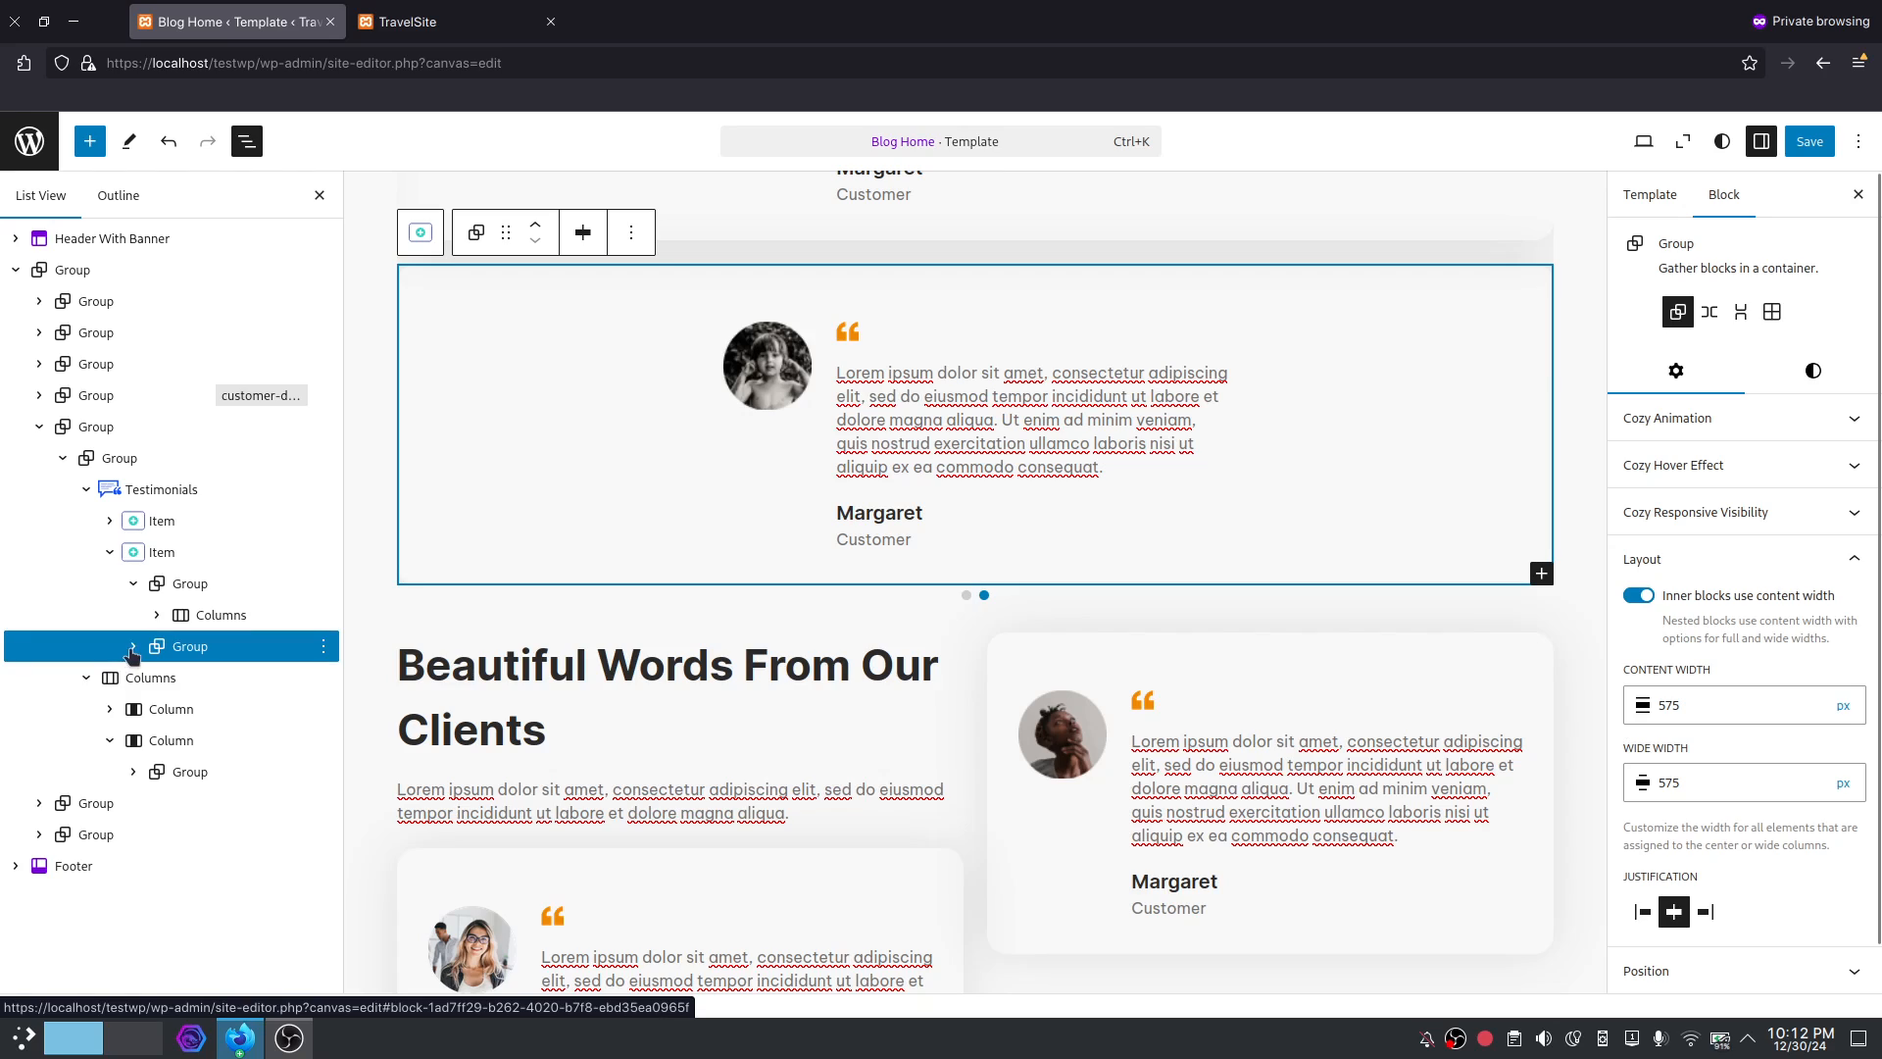
{"action": "left_click", "coordinate": [132, 647]}
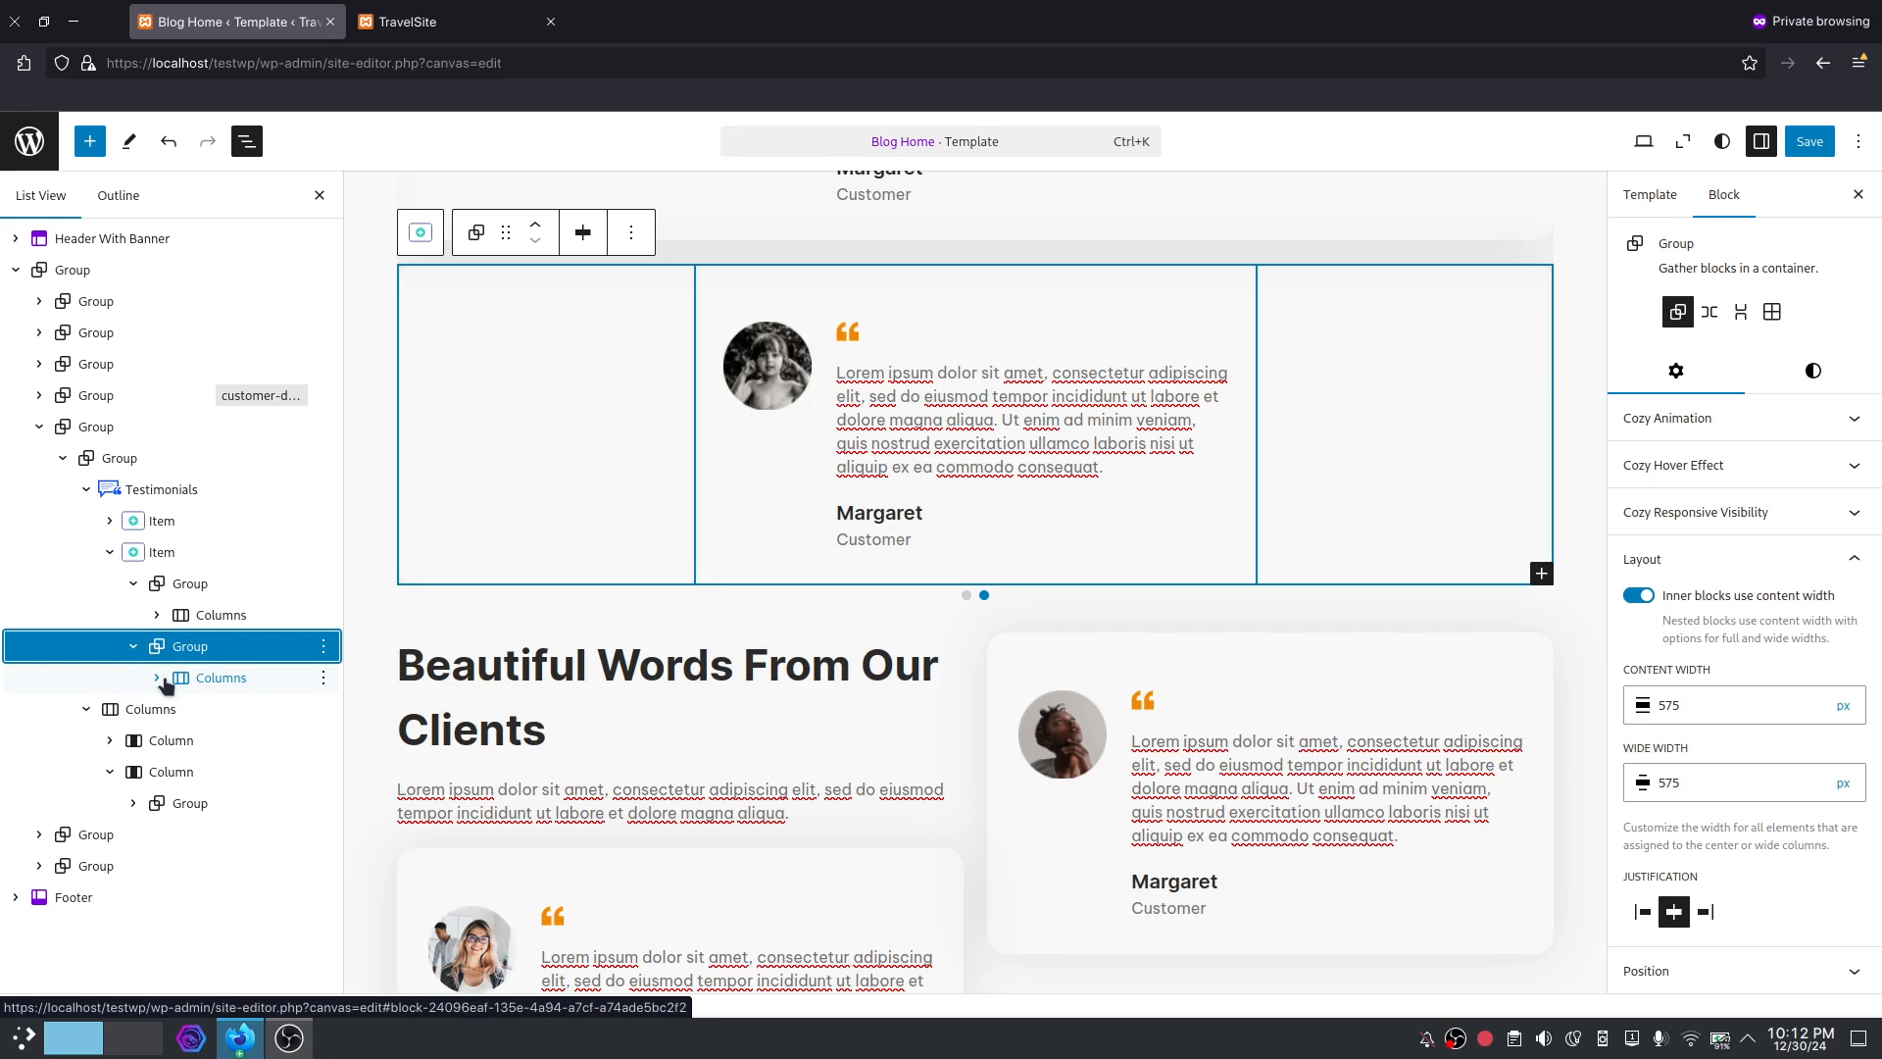
{"action": "left_click", "coordinate": [158, 676]}
{"action": "left_click", "coordinate": [180, 710]}
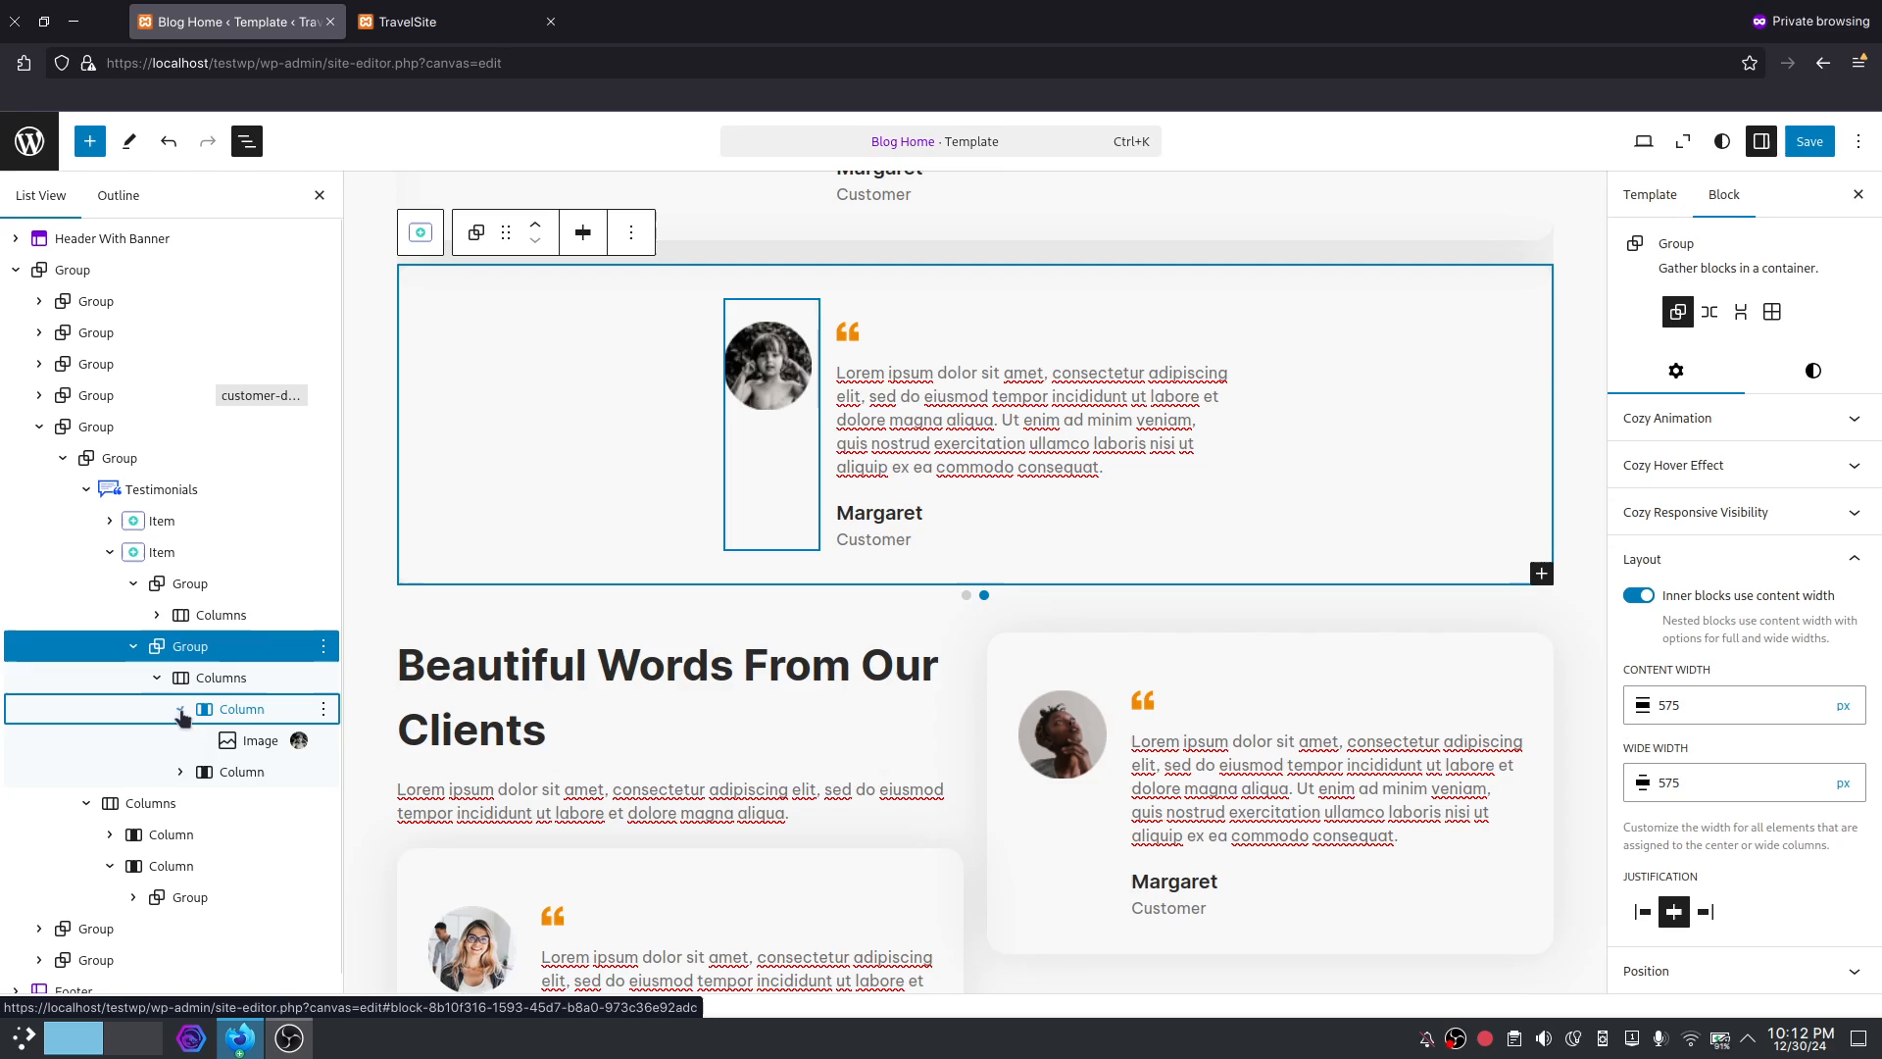
{"action": "left_click", "coordinate": [180, 772]}
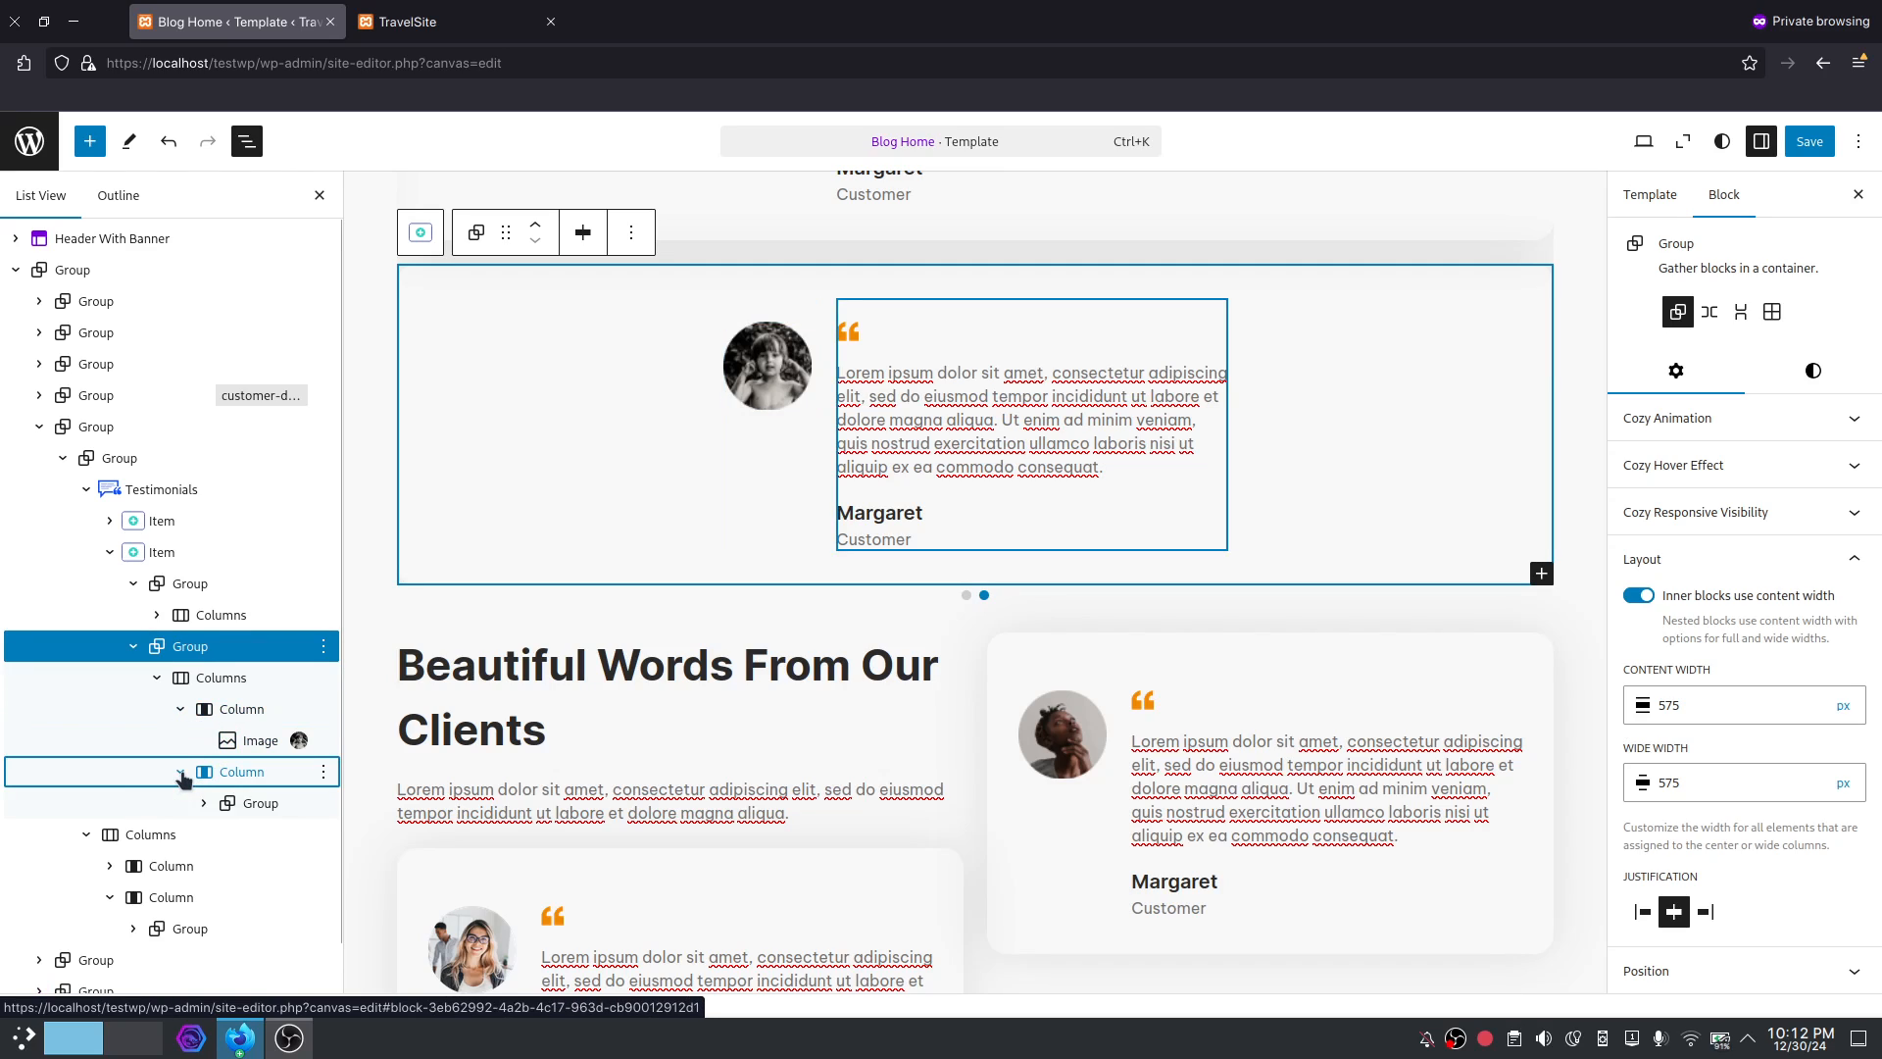
{"action": "left_click", "coordinate": [188, 615]}
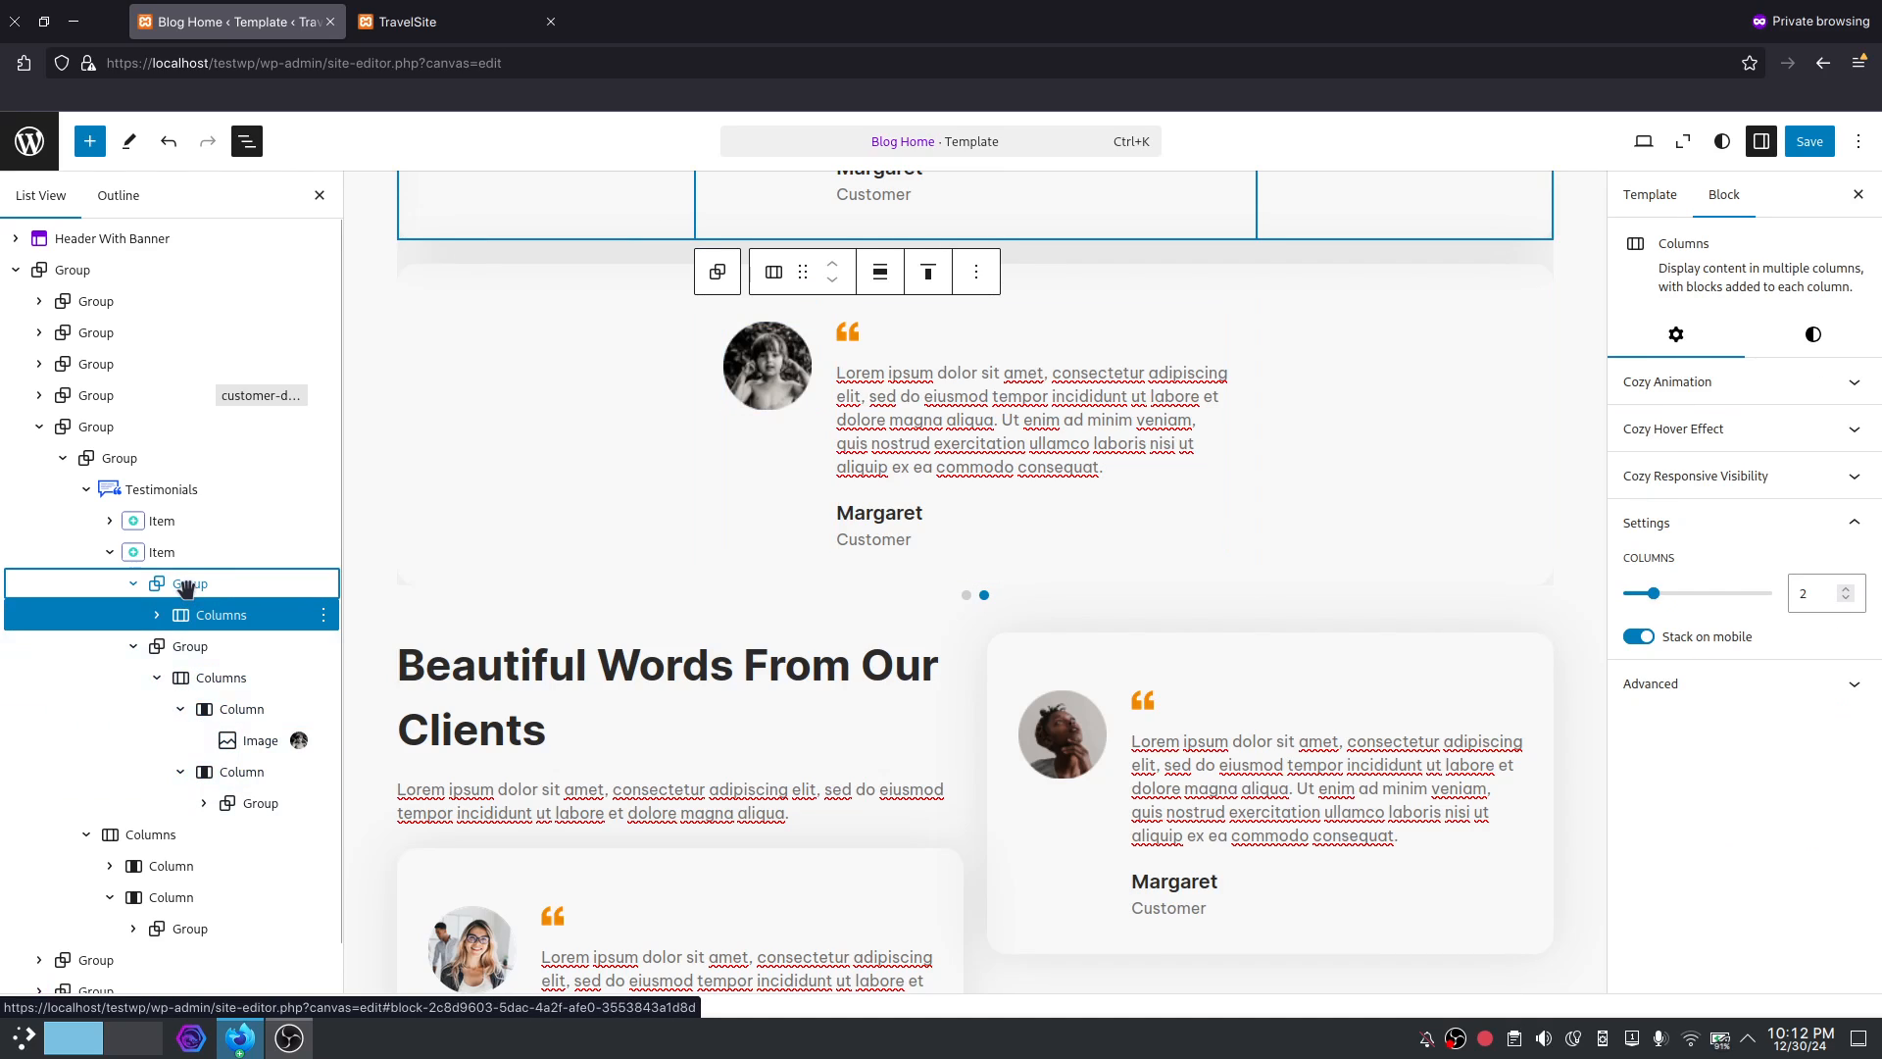
{"action": "left_click", "coordinate": [187, 585]}
{"action": "key", "text": "Delete"}
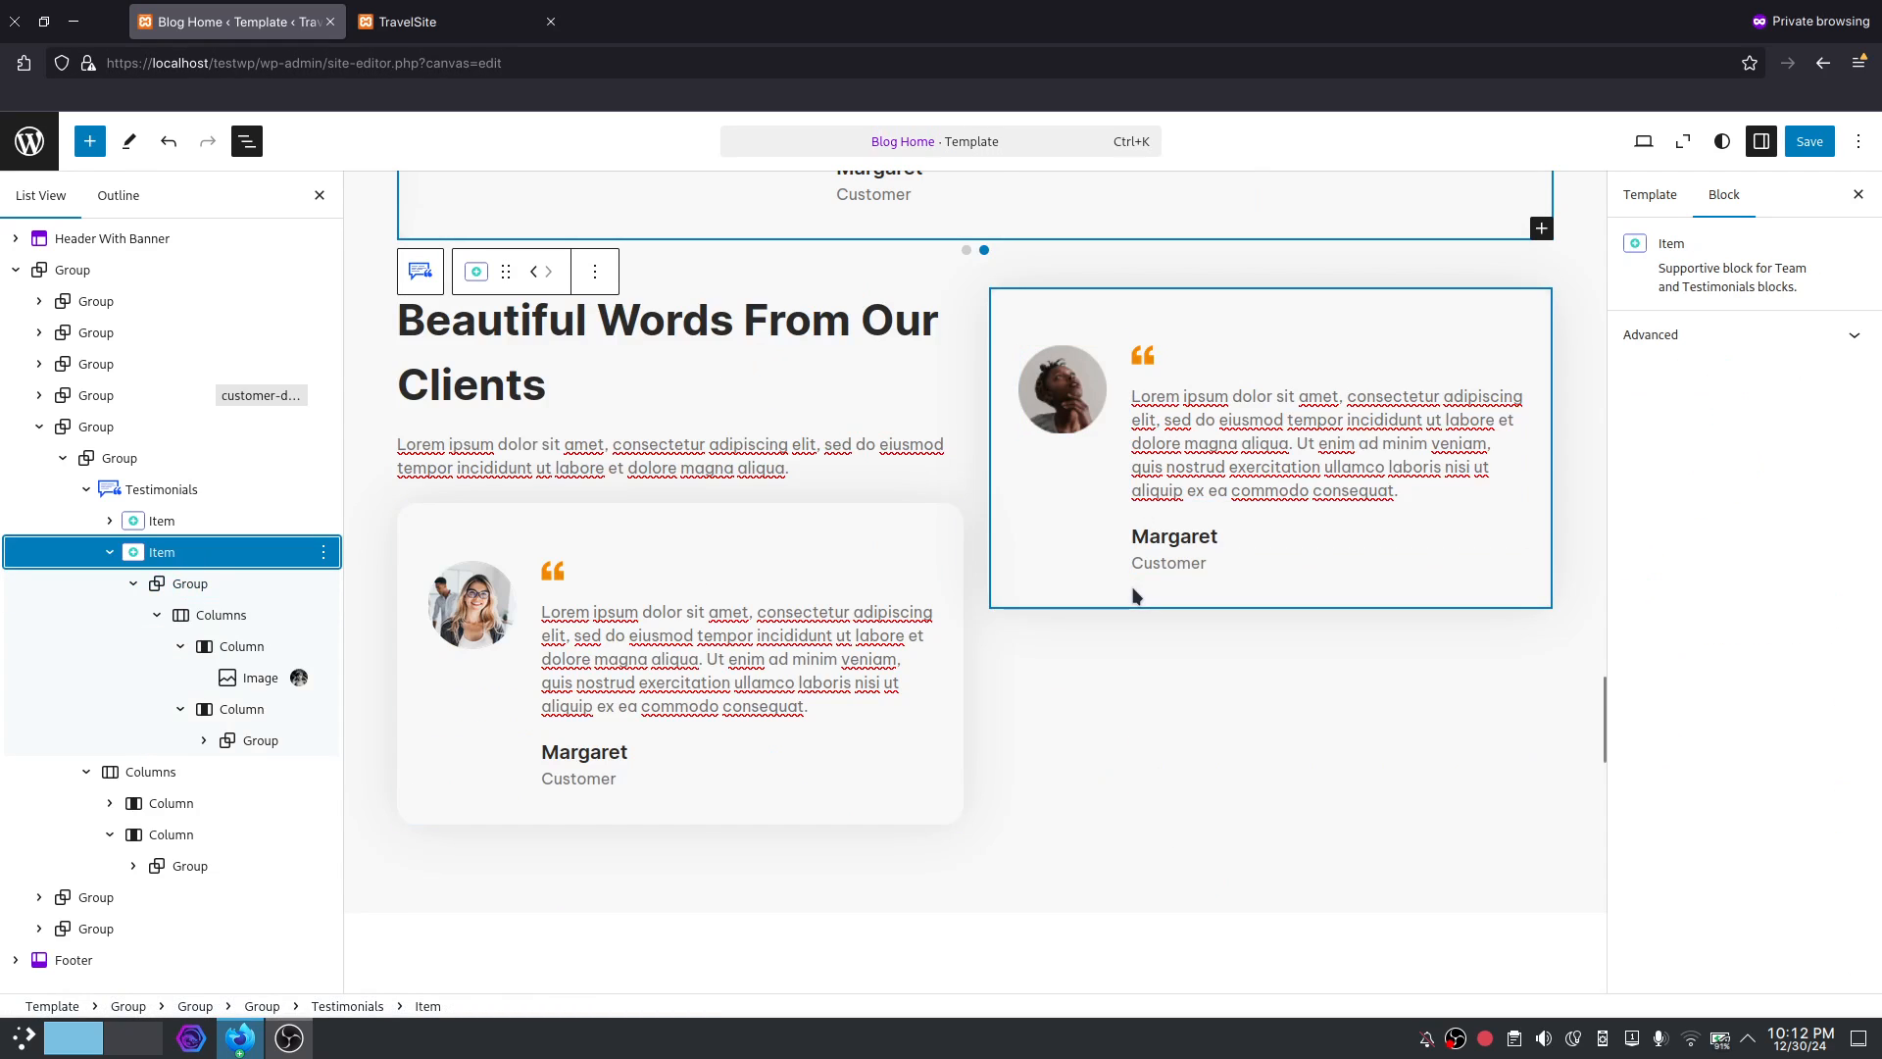
Check the carousel's previous slide, then collapse and duplicate the second Testimonials item.
{"action": "scroll", "coordinate": [1130, 596], "scroll_direction": "up", "scroll_amount": 5}
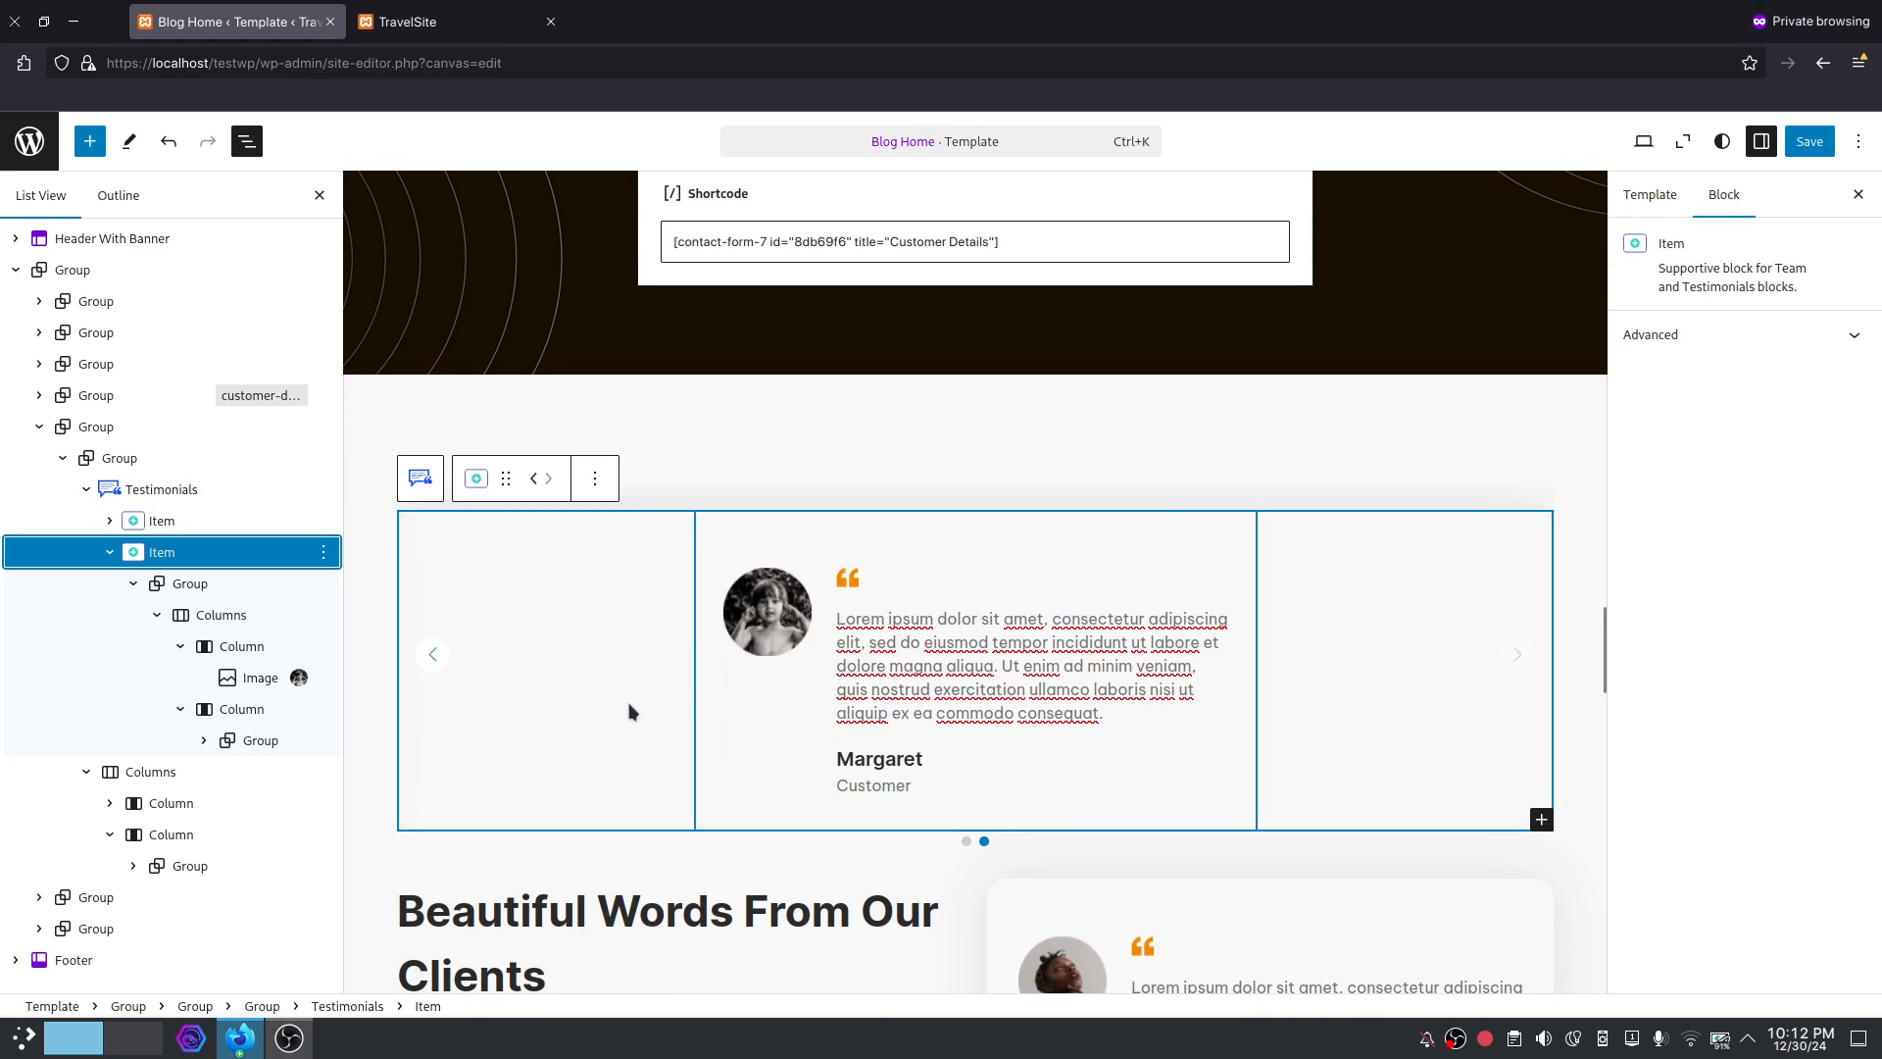
{"action": "left_click", "coordinate": [434, 662]}
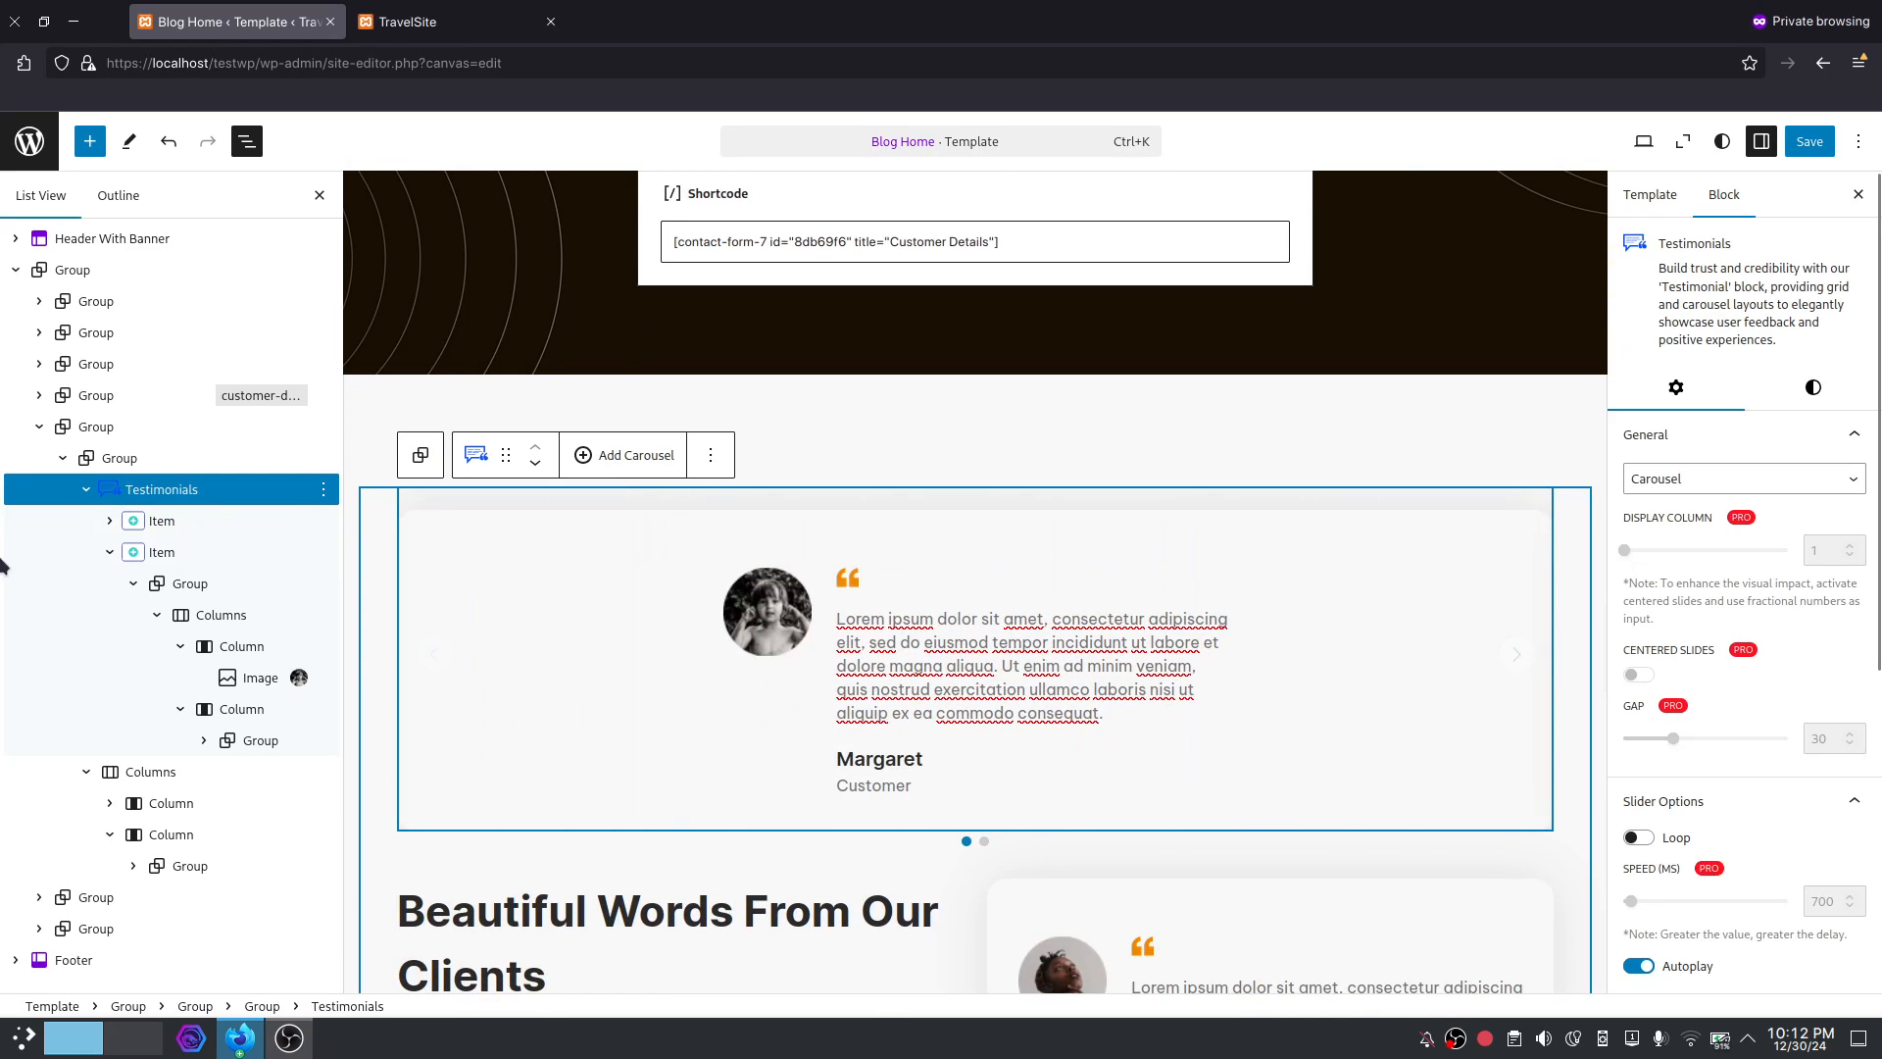
{"action": "left_click", "coordinate": [157, 553]}
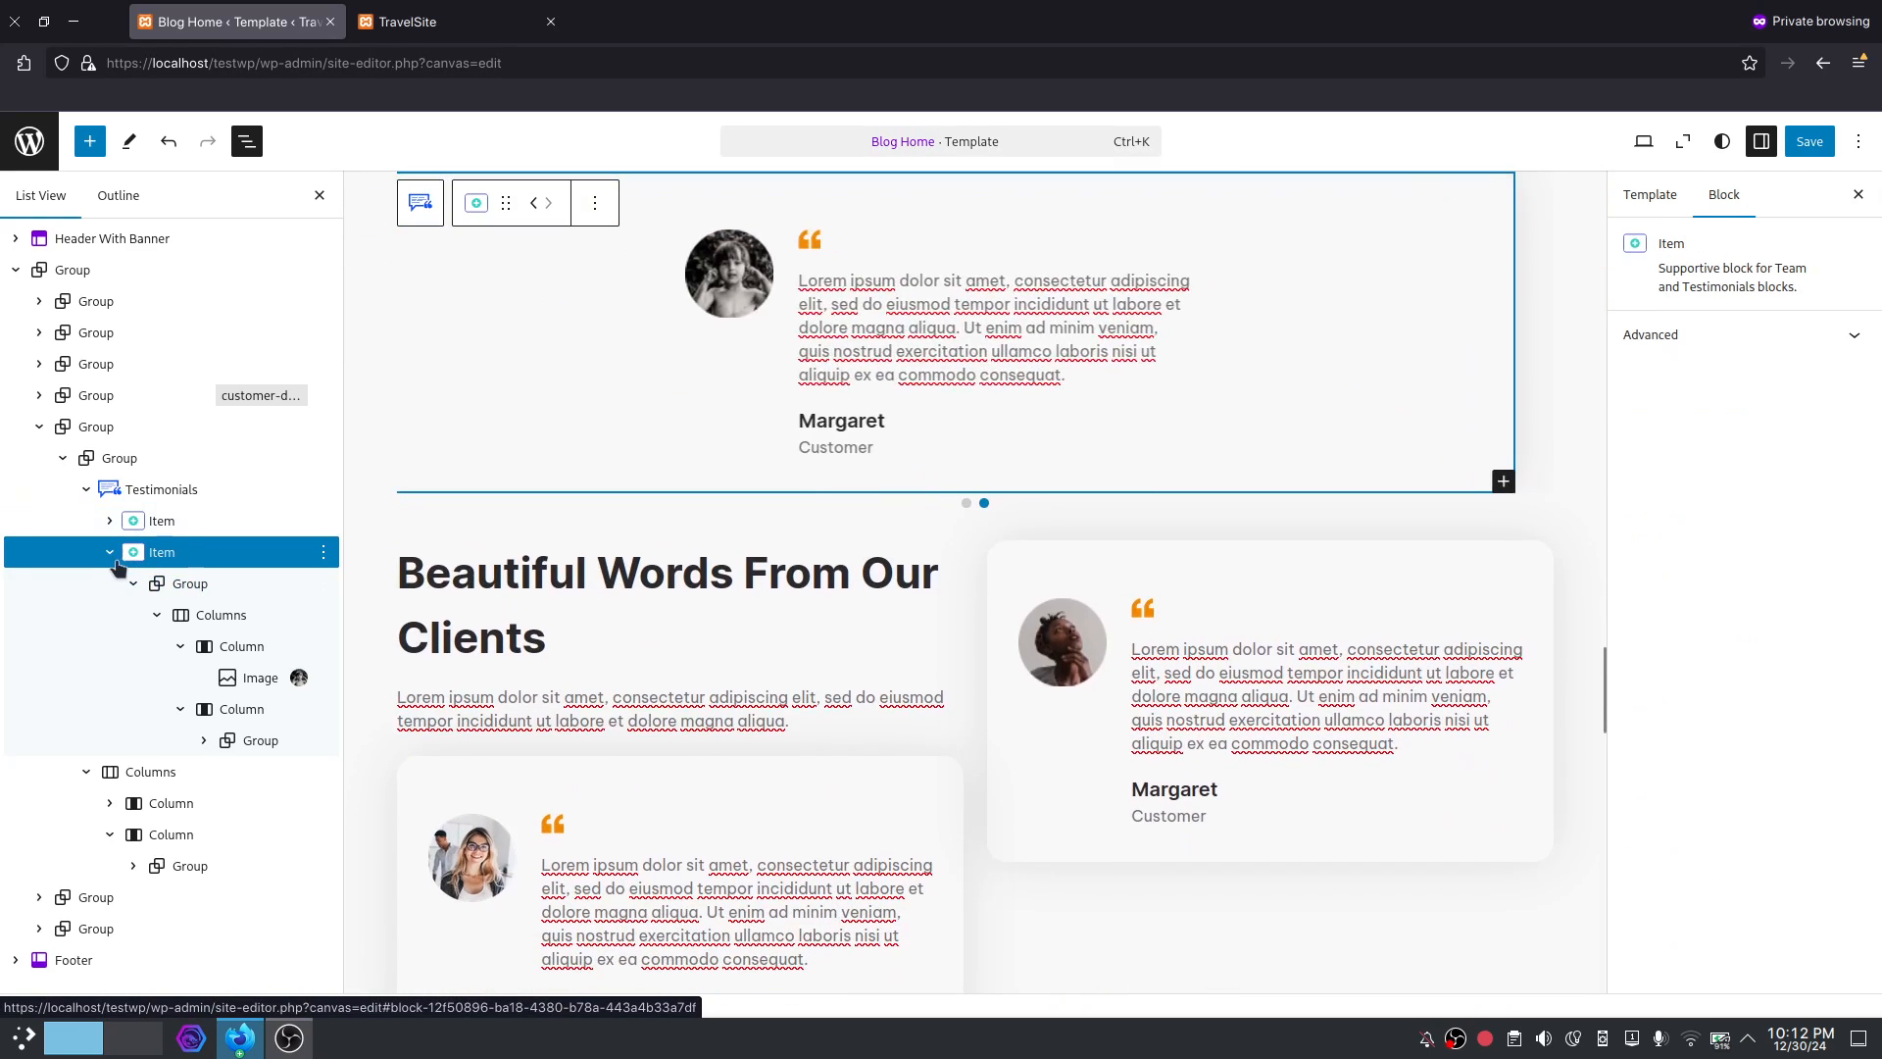
{"action": "left_click", "coordinate": [111, 555]}
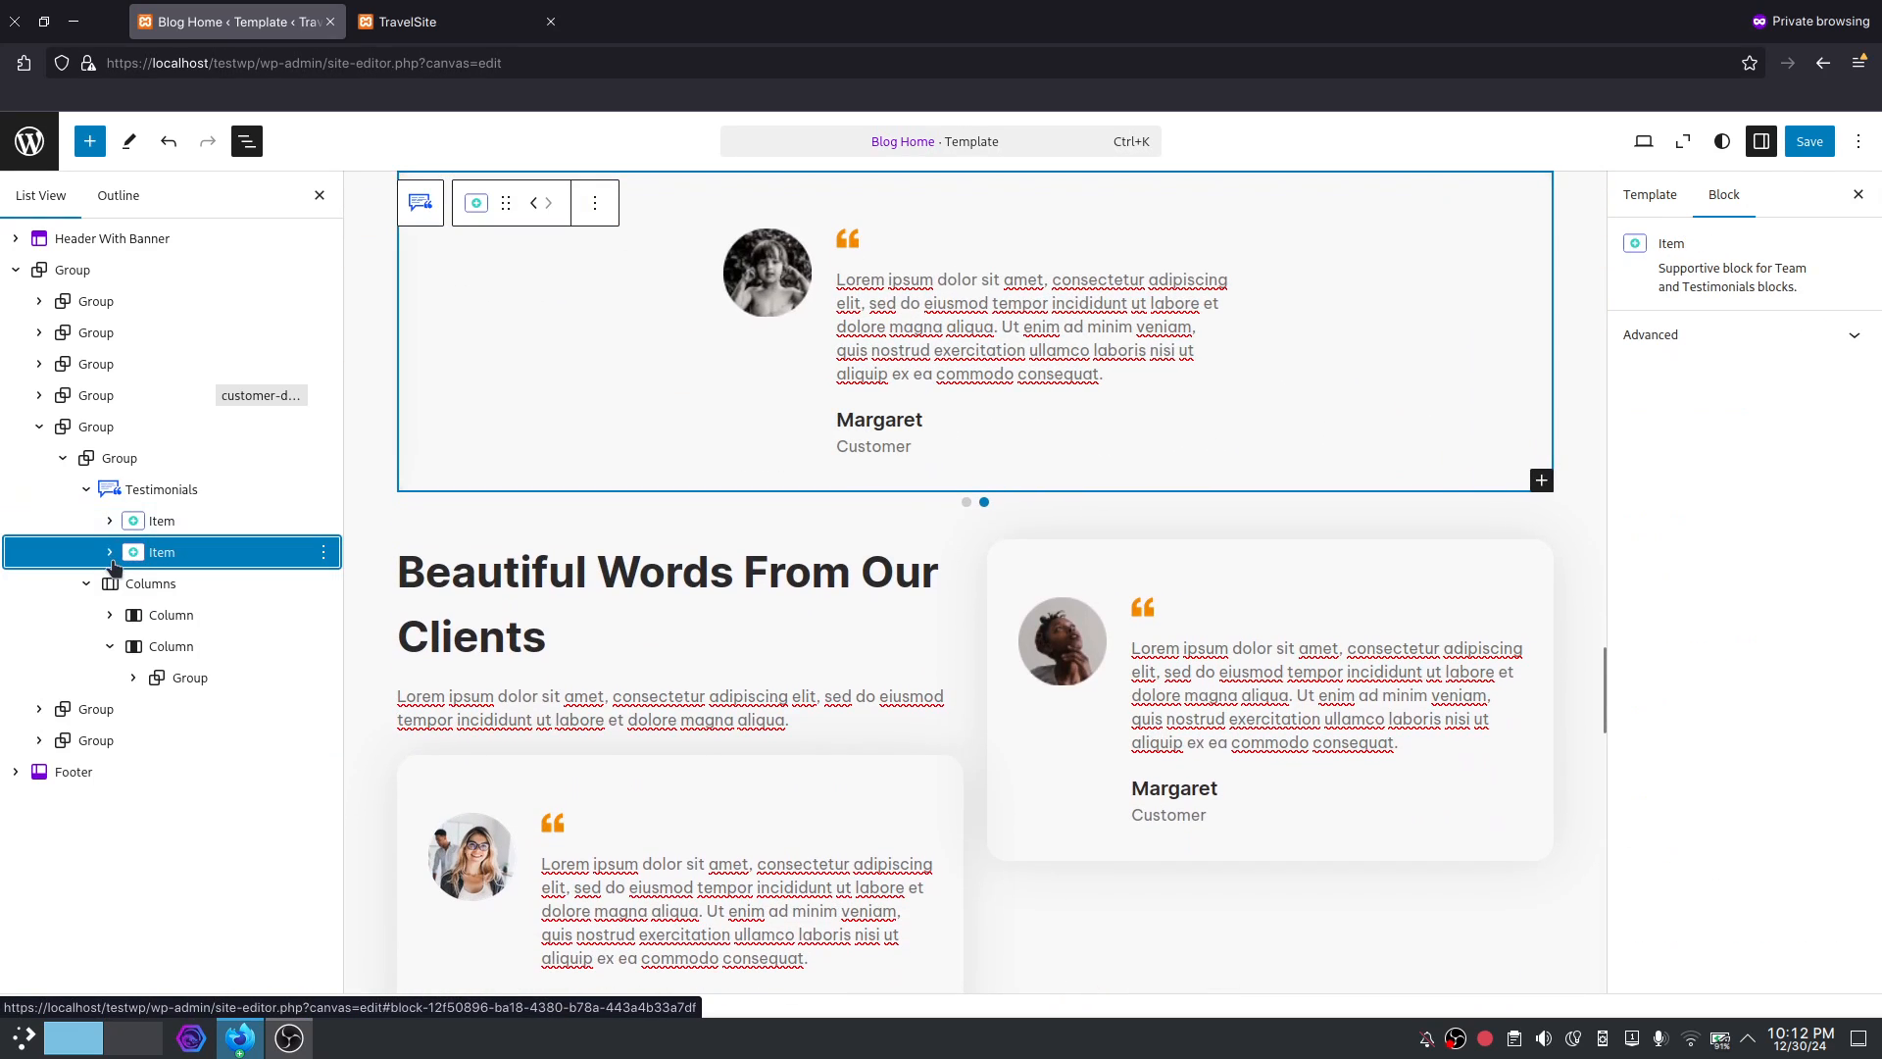
{"action": "left_click", "coordinate": [323, 553]}
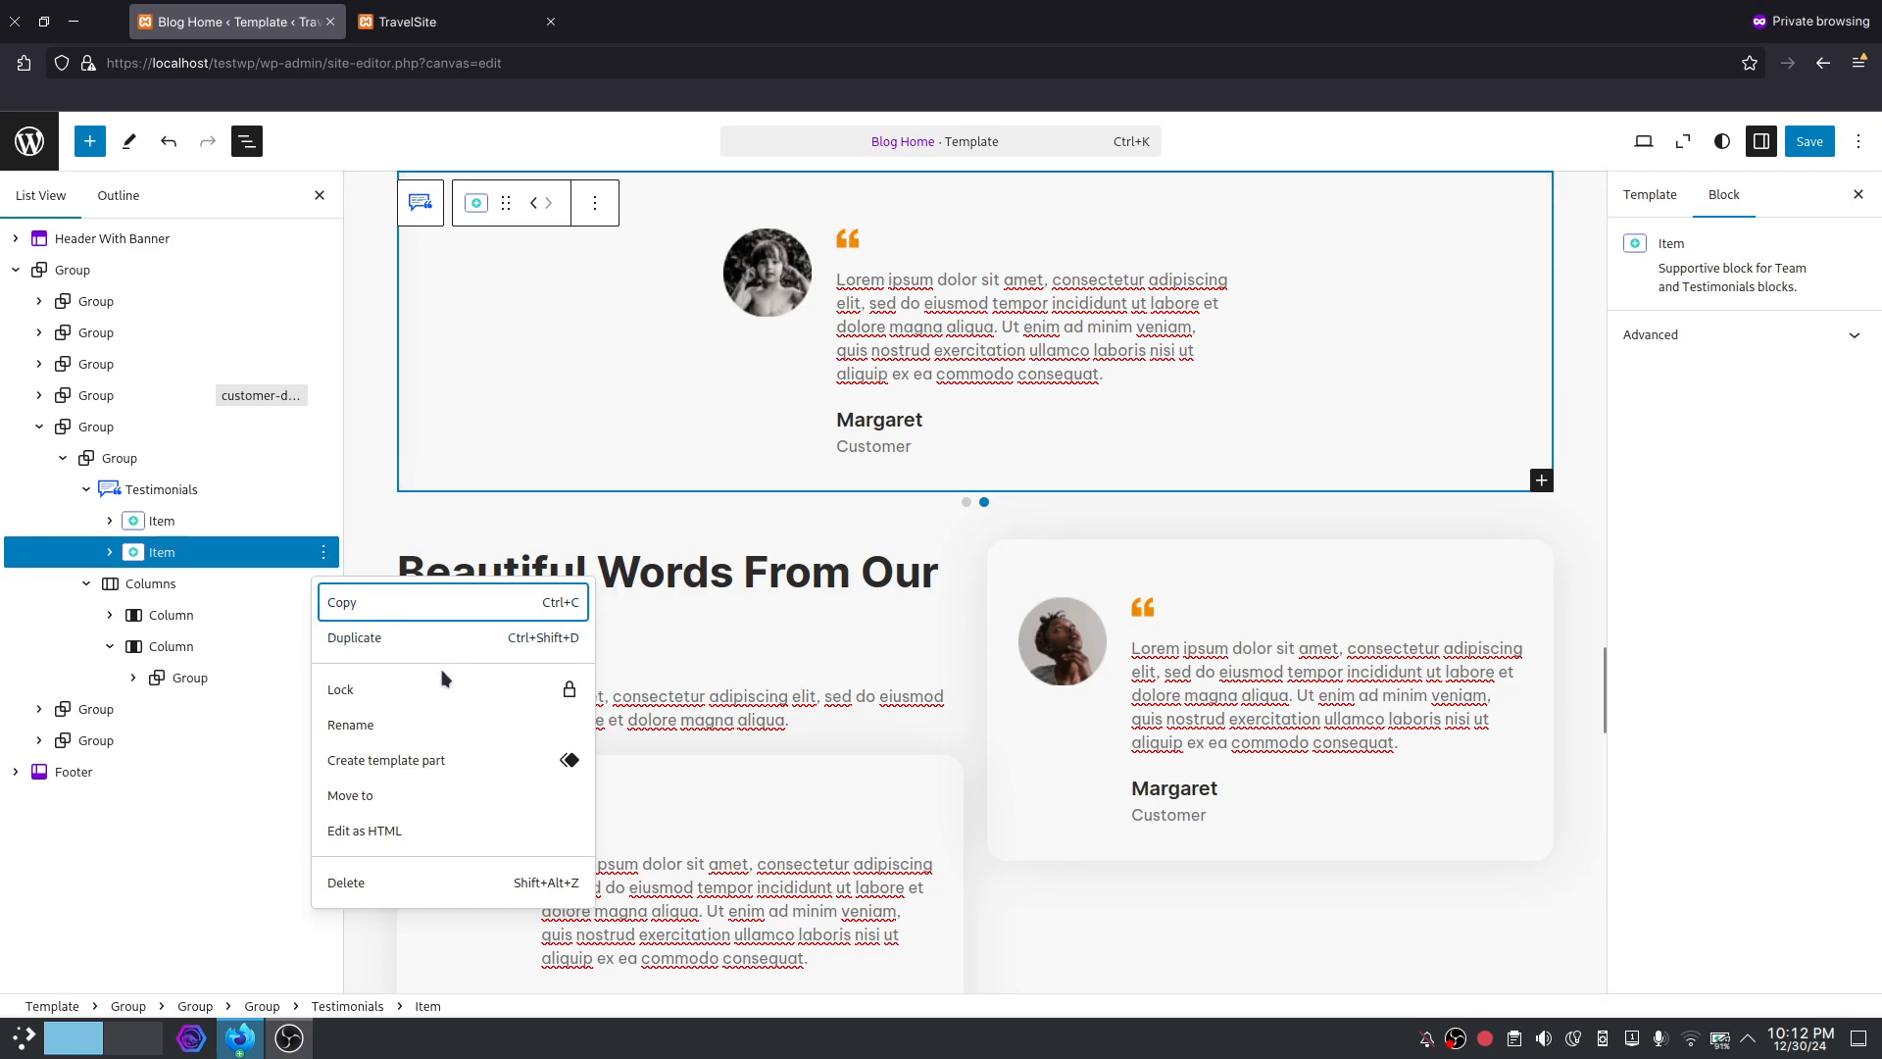
{"action": "left_click", "coordinate": [392, 639]}
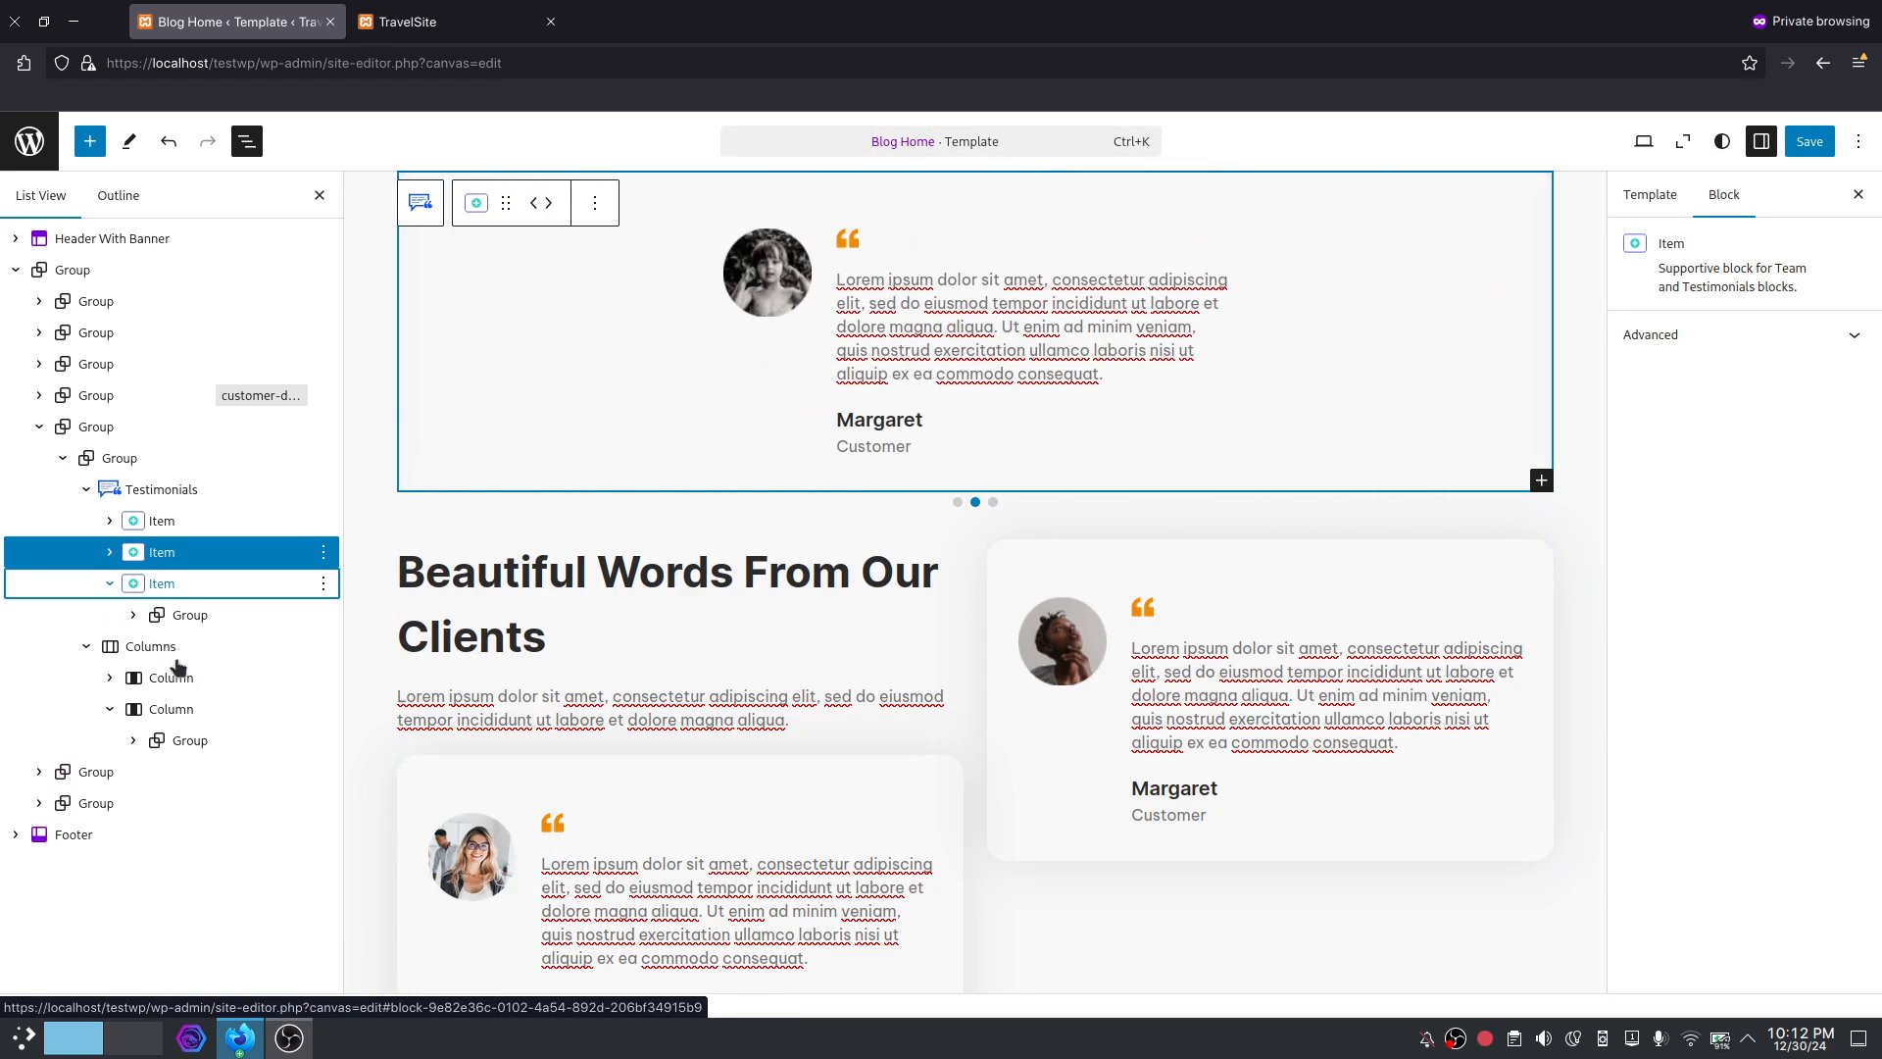
Replace the child portrait group in the third Testimonials item with the remaining testimonial group from the Columns block's second column.
{"action": "left_click", "coordinate": [173, 608]}
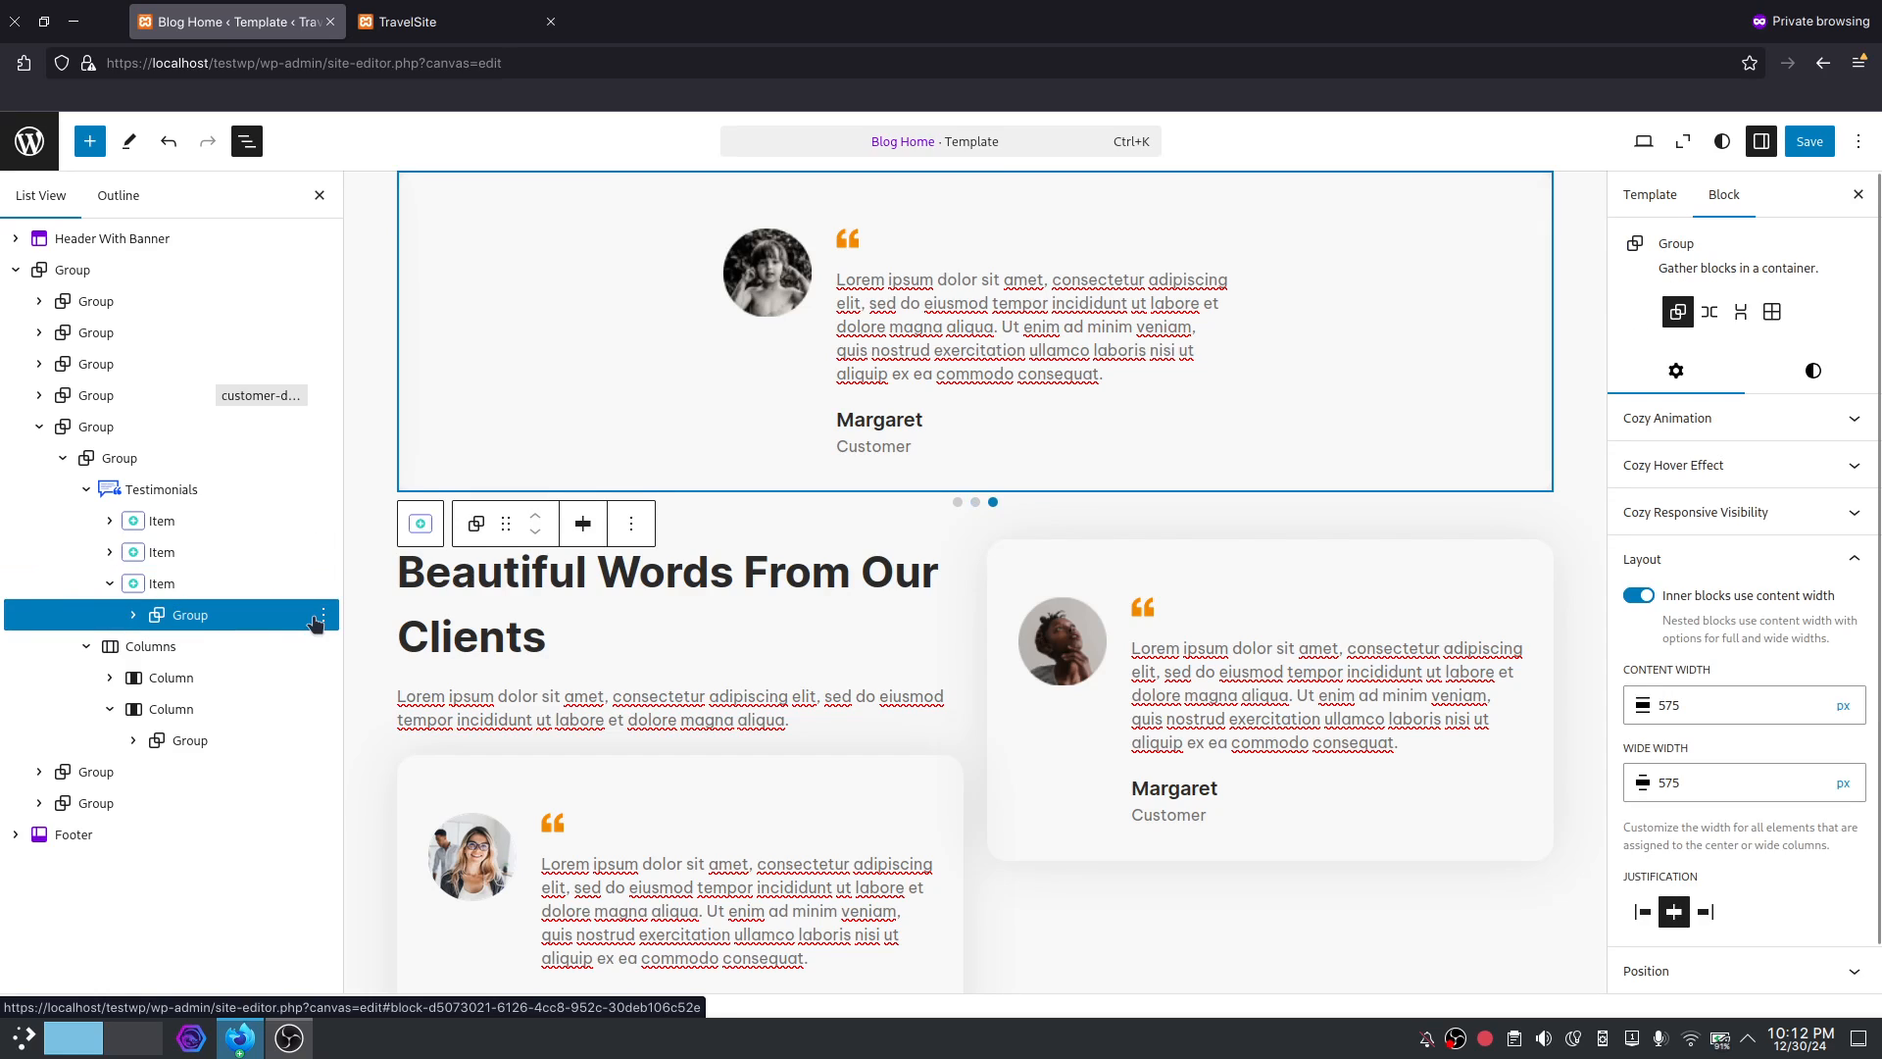
{"action": "left_click", "coordinate": [323, 615]}
{"action": "scroll", "coordinate": [392, 495], "scroll_direction": "down", "scroll_amount": 2}
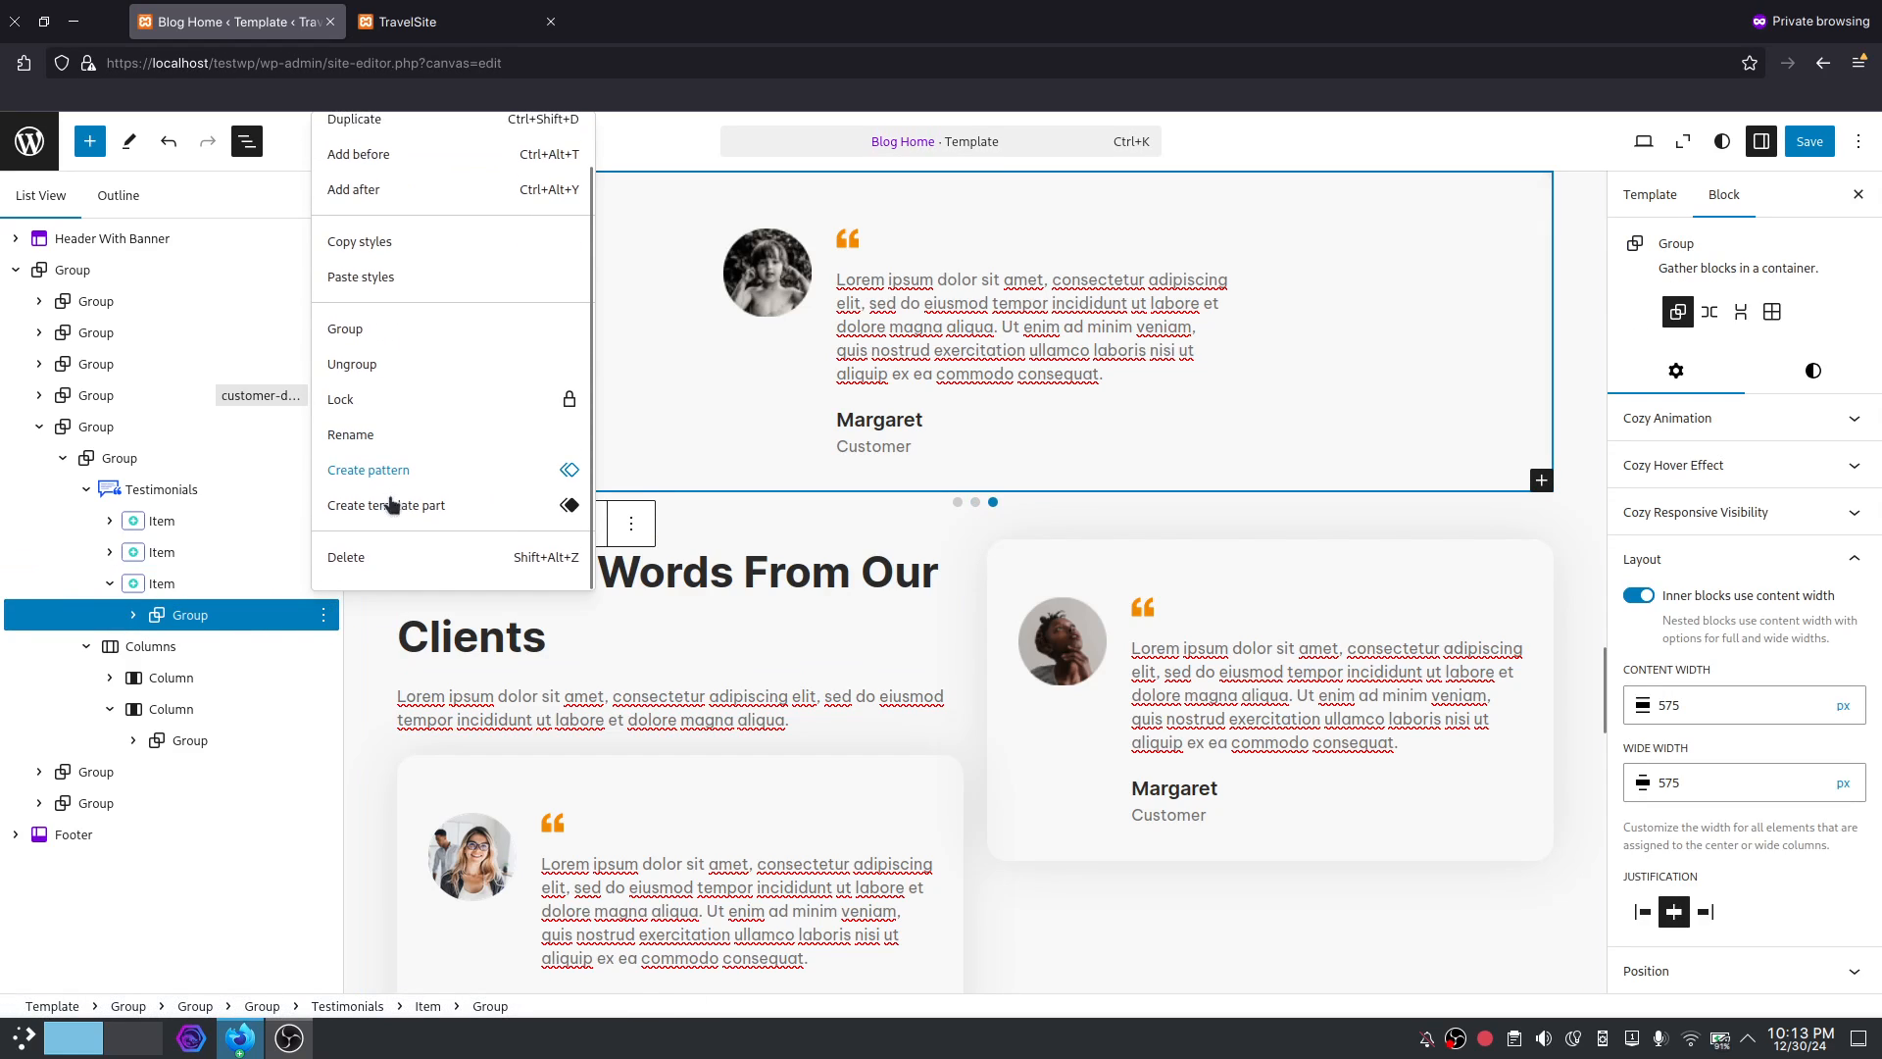
{"action": "left_click", "coordinate": [385, 559]}
{"action": "left_click_drag", "start_coordinate": [173, 698], "coordinate": [182, 588]}
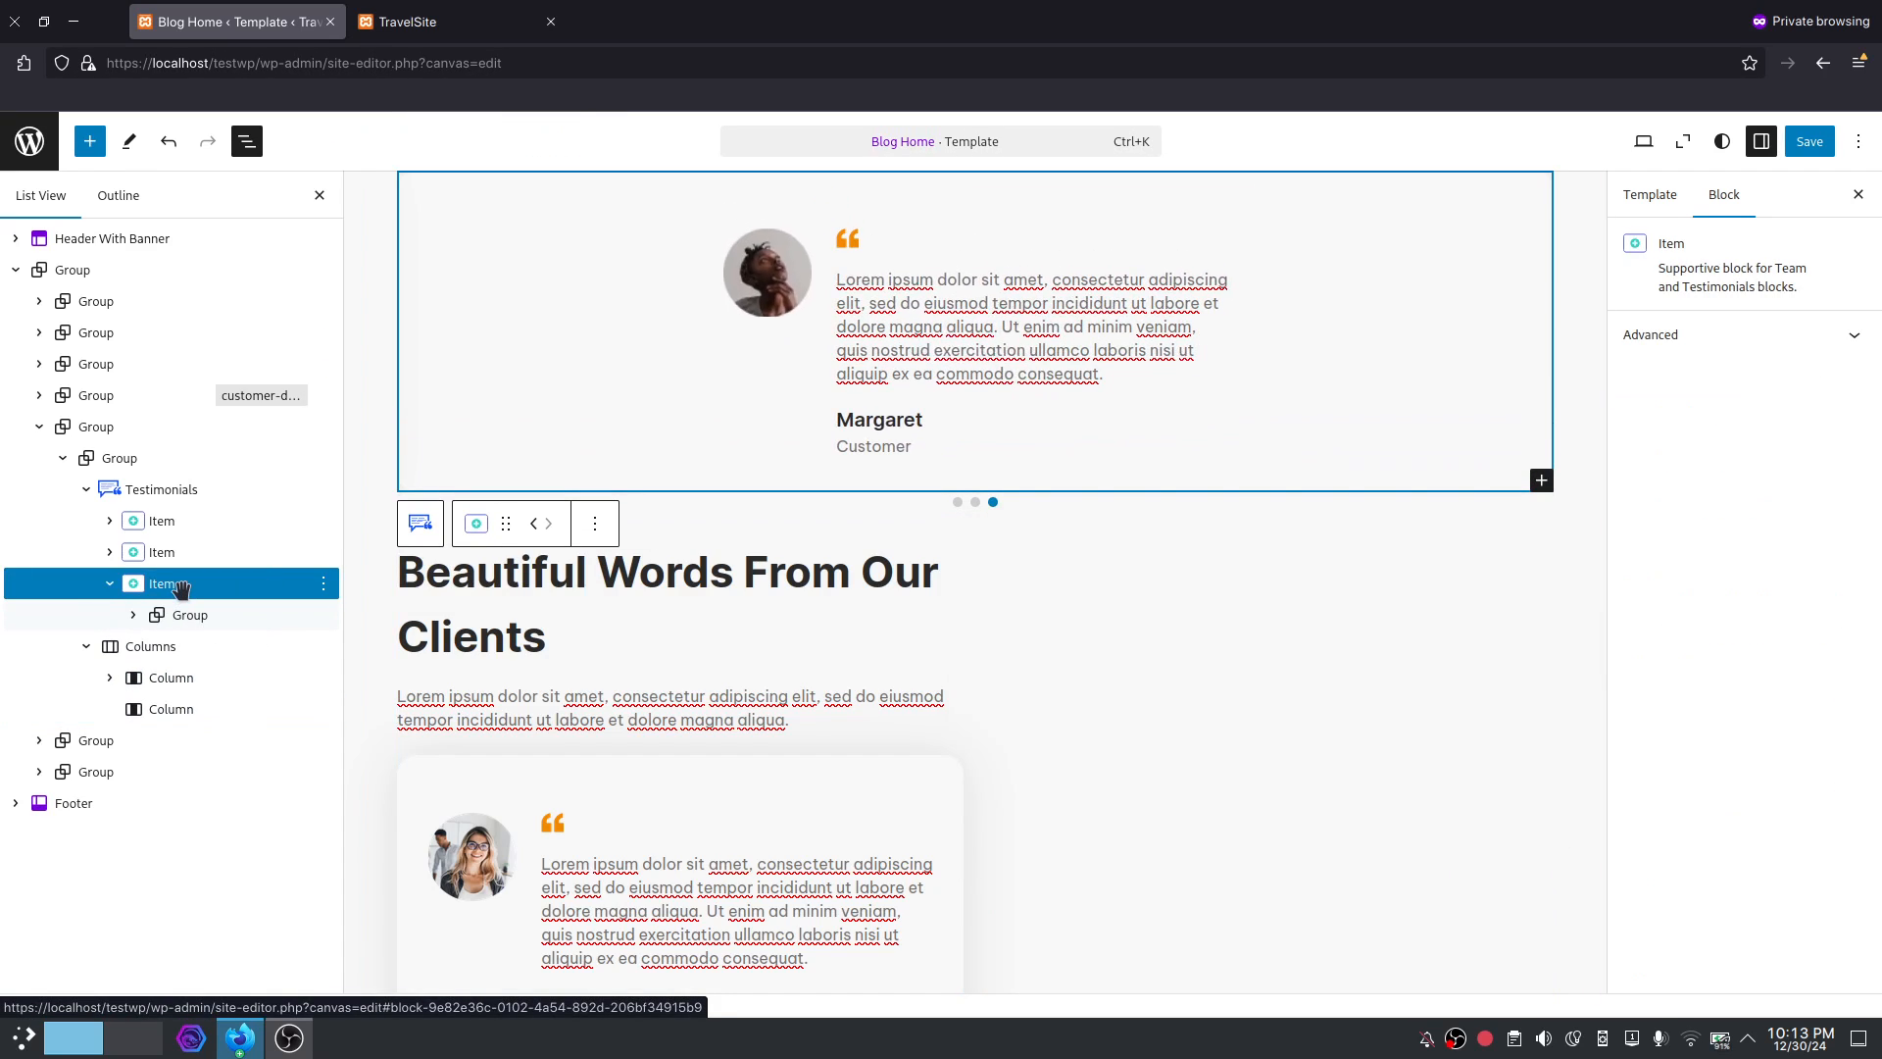
Review the Testimonials block's carousel and slider options, save the template and expand the Columns block in the block list.
{"action": "left_click", "coordinate": [85, 645]}
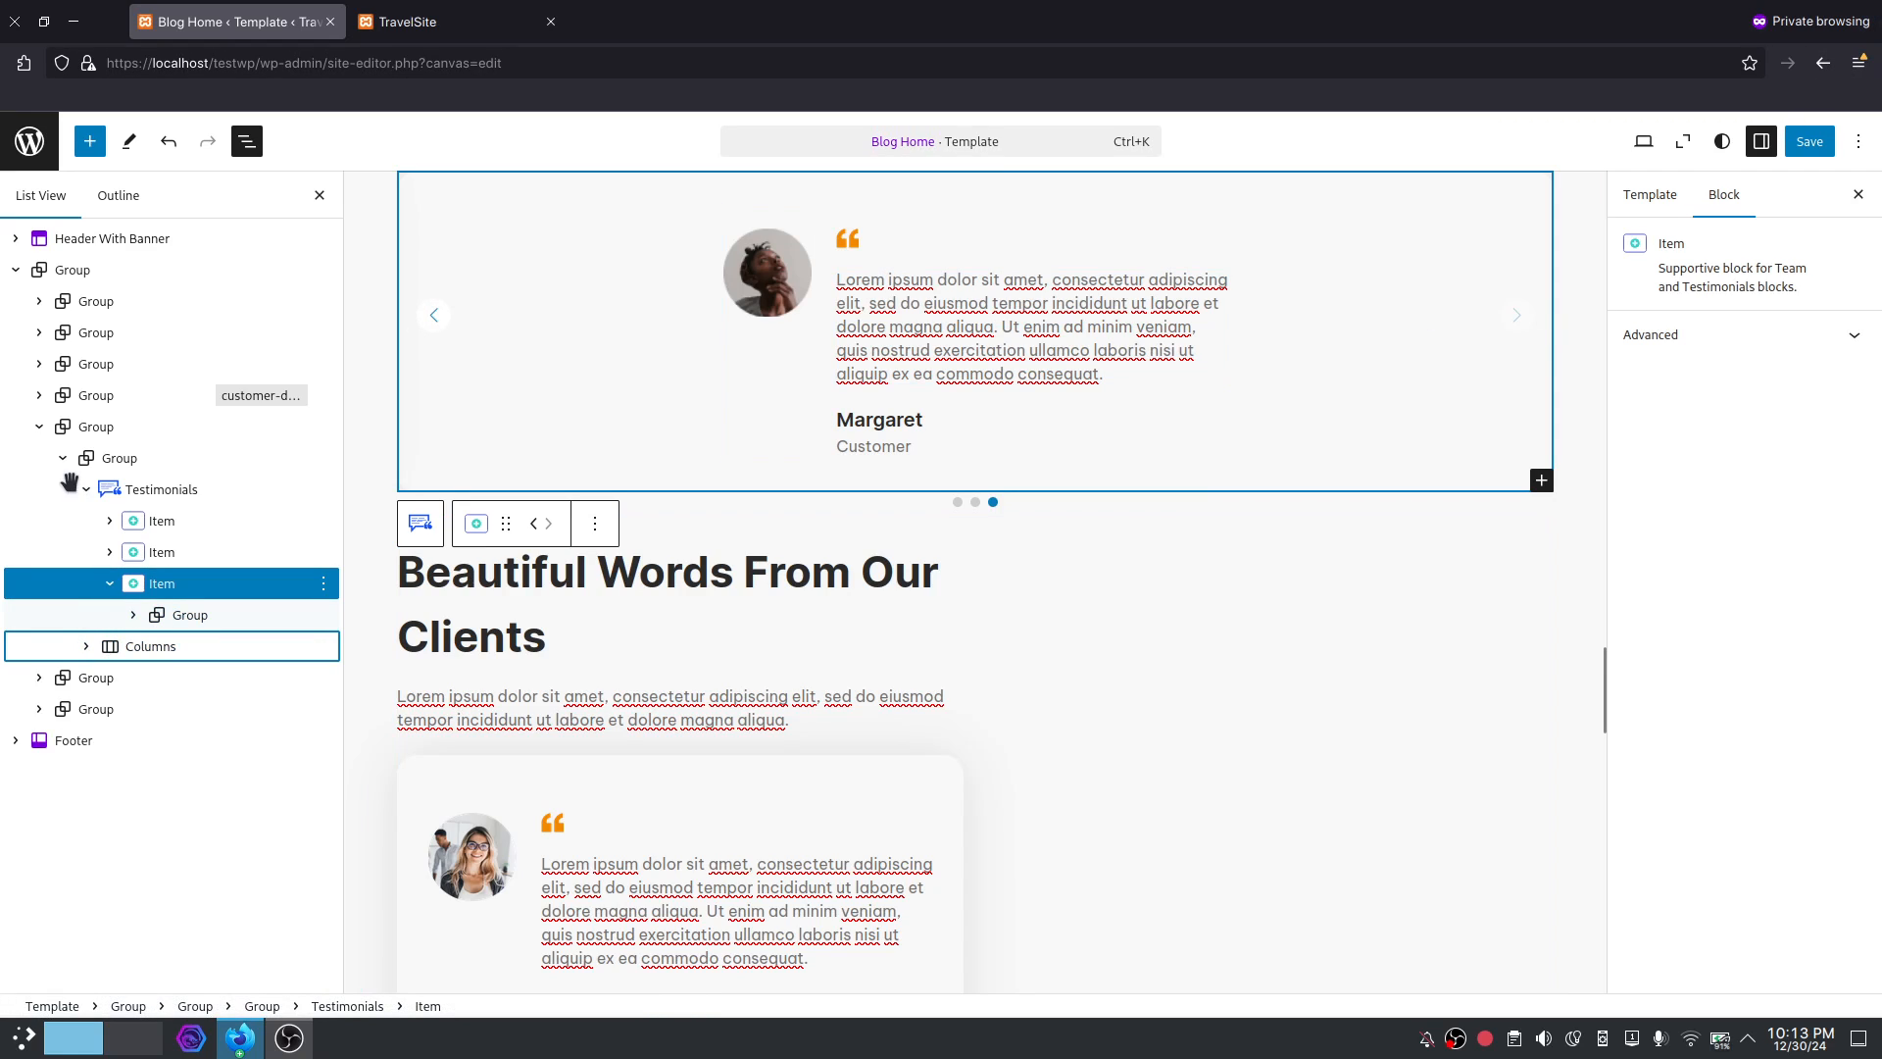
{"action": "left_click", "coordinate": [174, 489]}
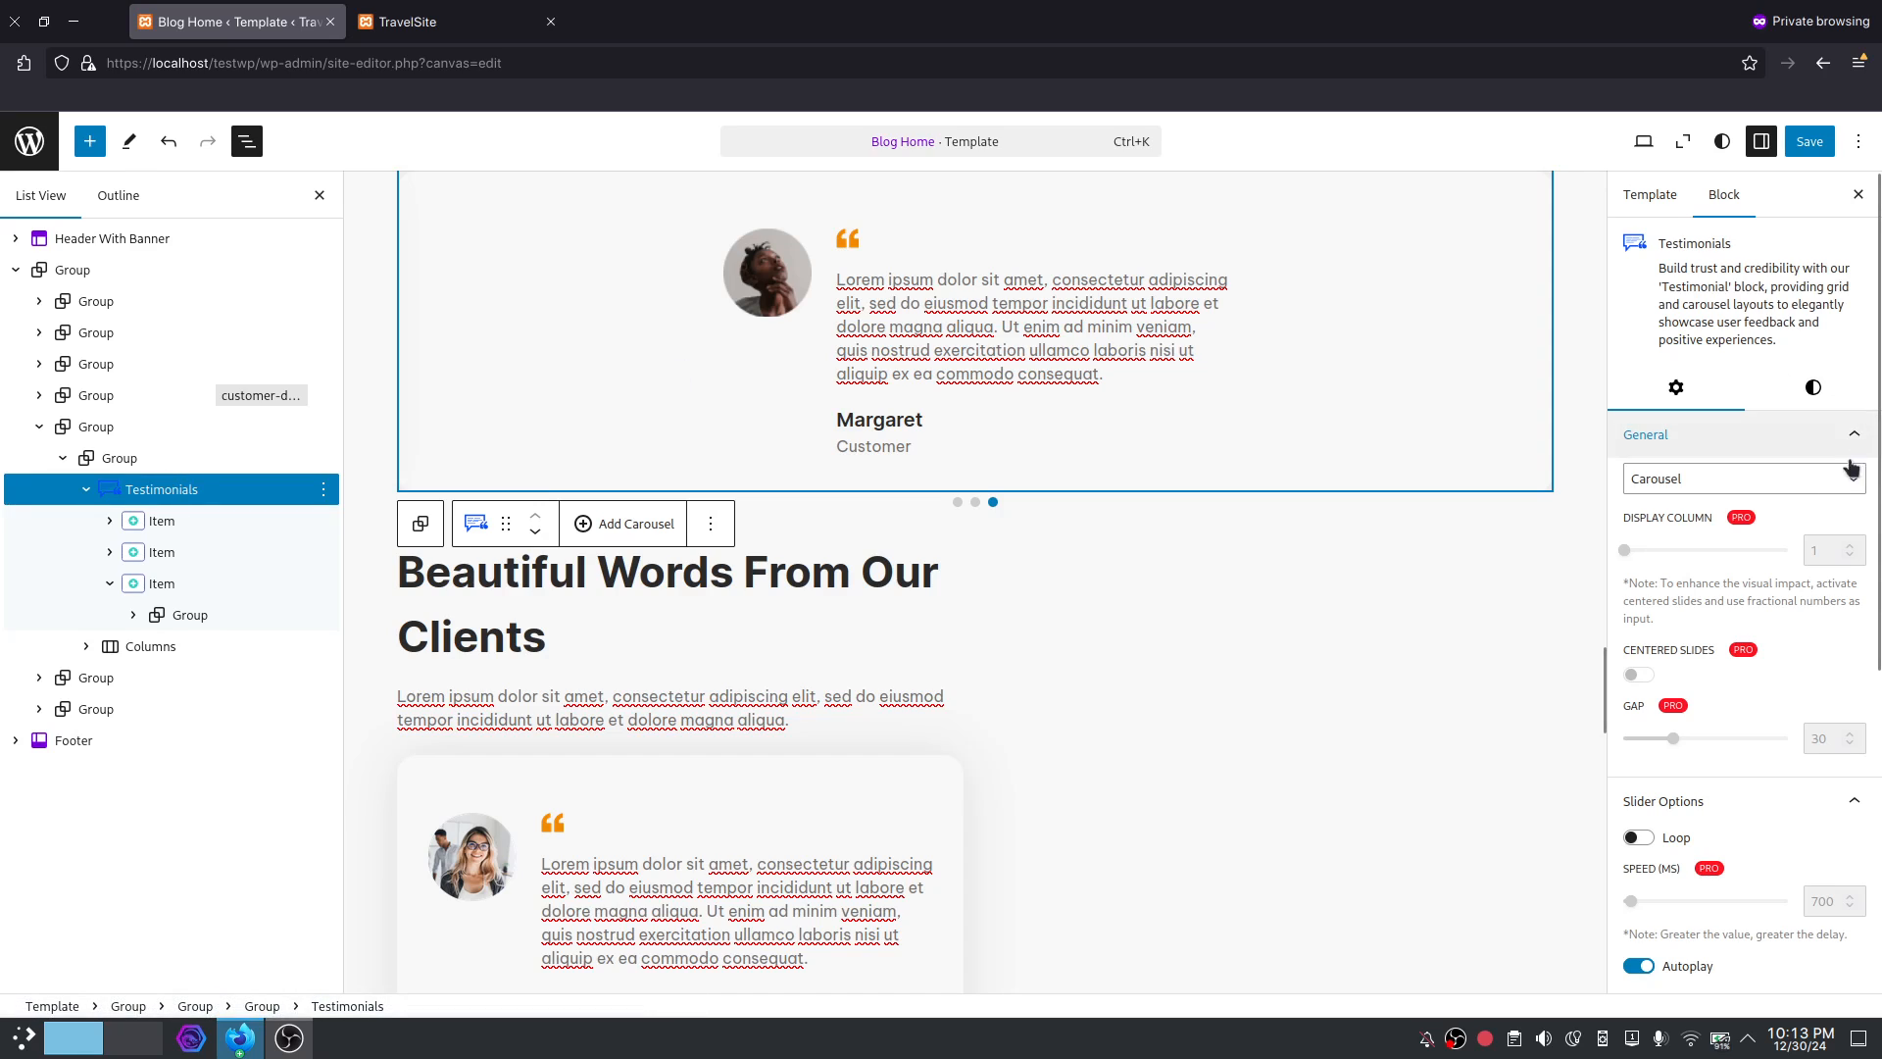
{"action": "scroll", "coordinate": [1774, 642], "scroll_direction": "down", "scroll_amount": 4}
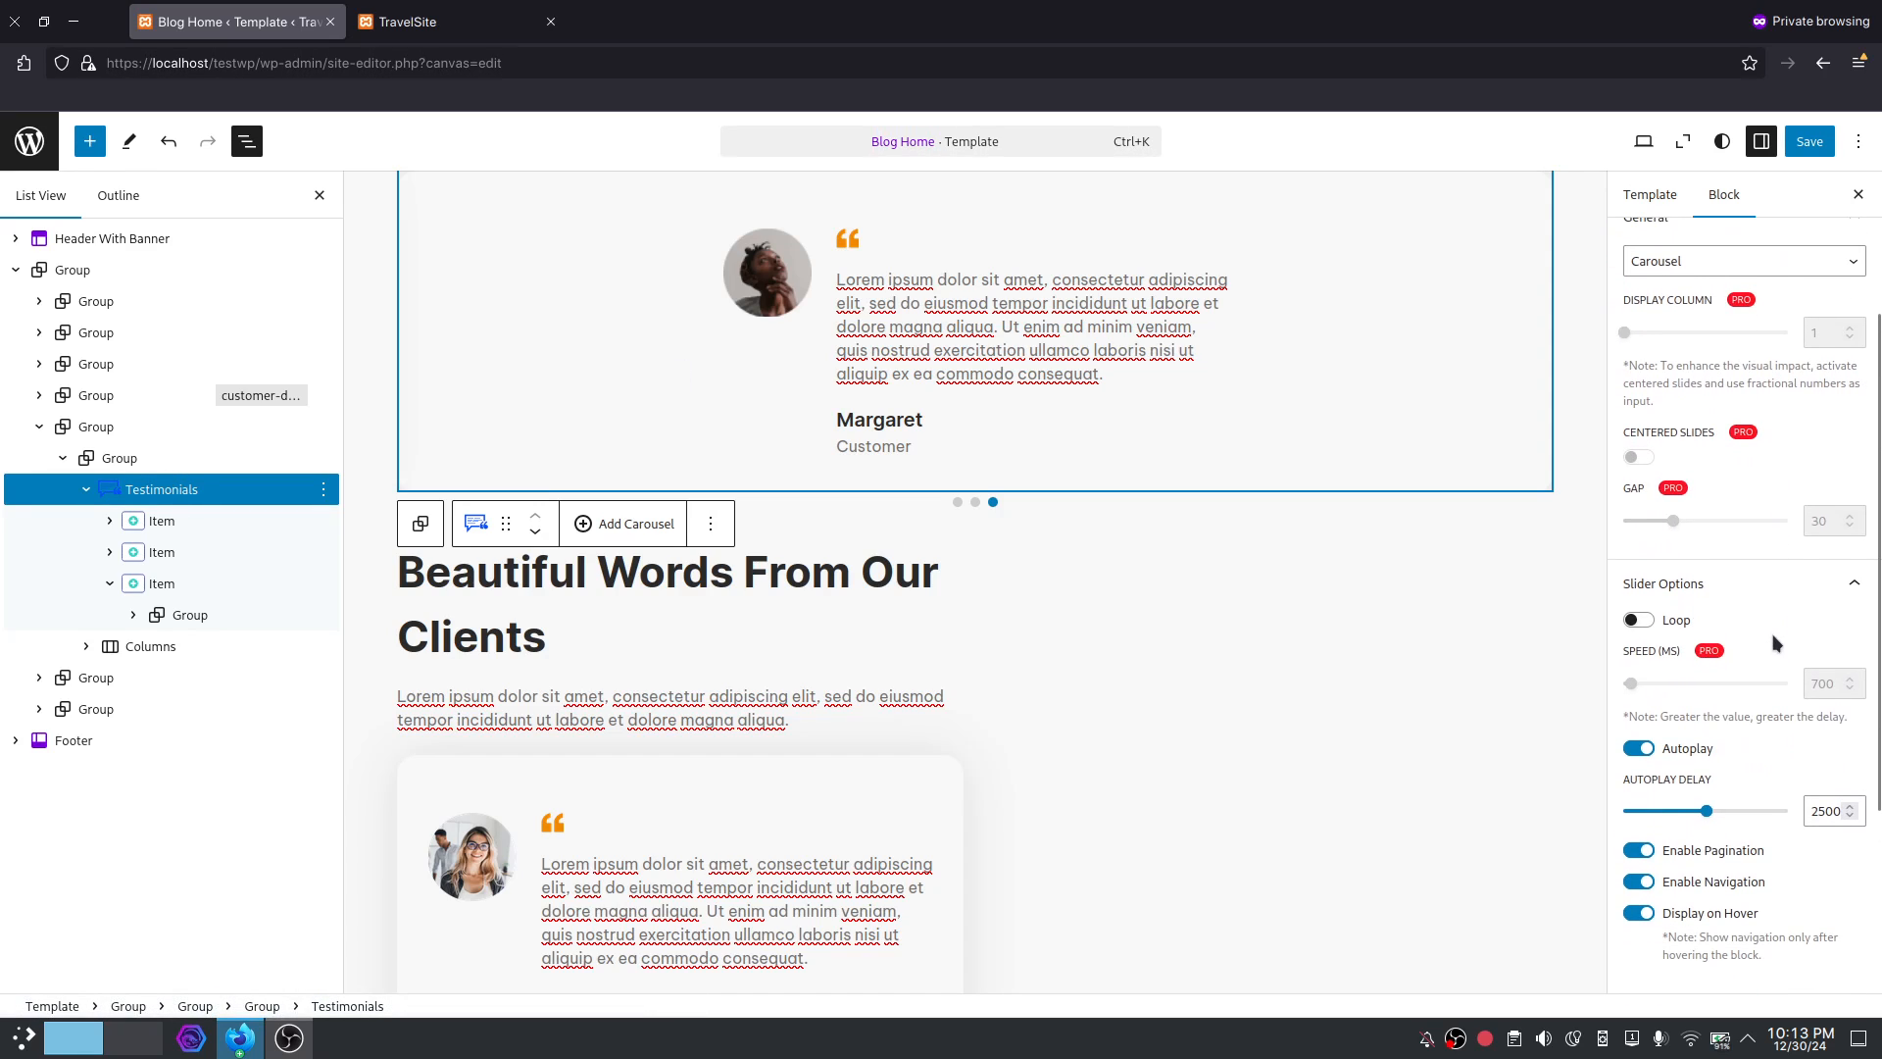
{"action": "scroll", "coordinate": [1777, 491], "scroll_direction": "up", "scroll_amount": 4}
{"action": "scroll", "coordinate": [1500, 461], "scroll_direction": "up", "scroll_amount": 3}
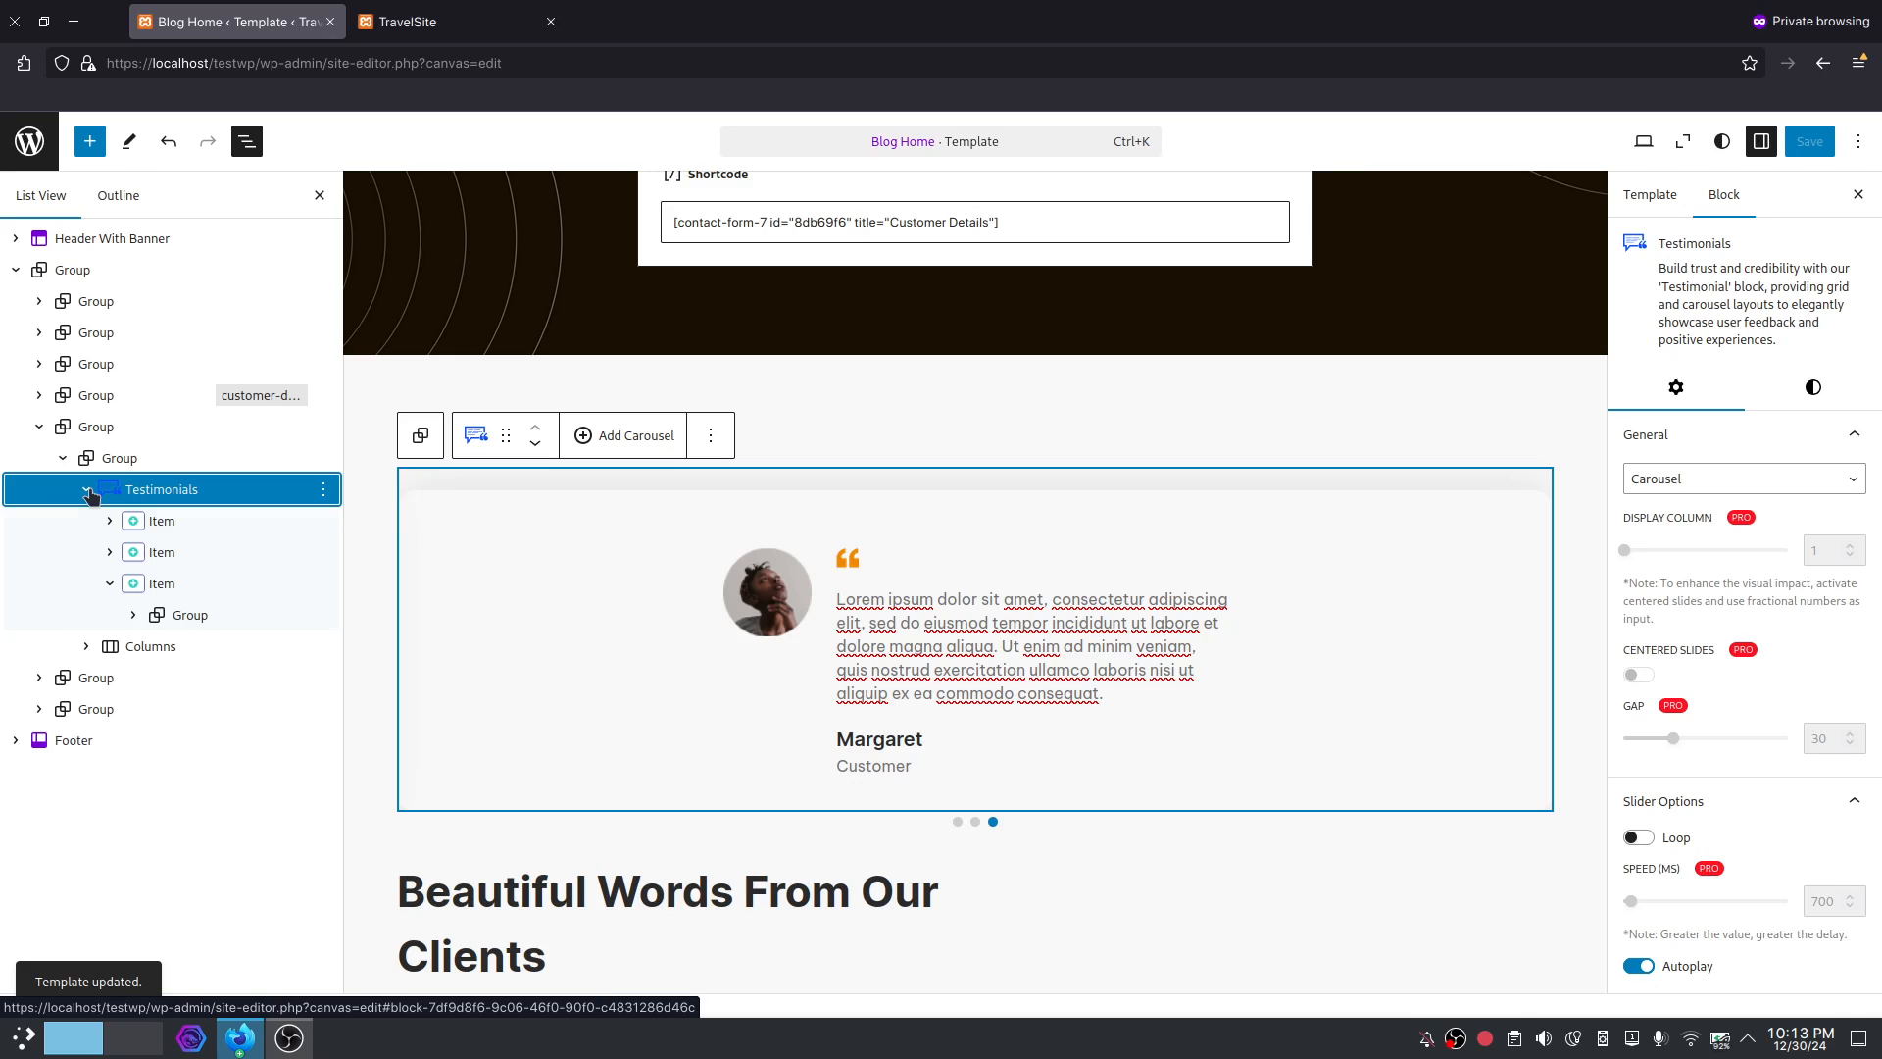
{"action": "left_click", "coordinate": [87, 491]}
{"action": "left_click", "coordinate": [87, 520]}
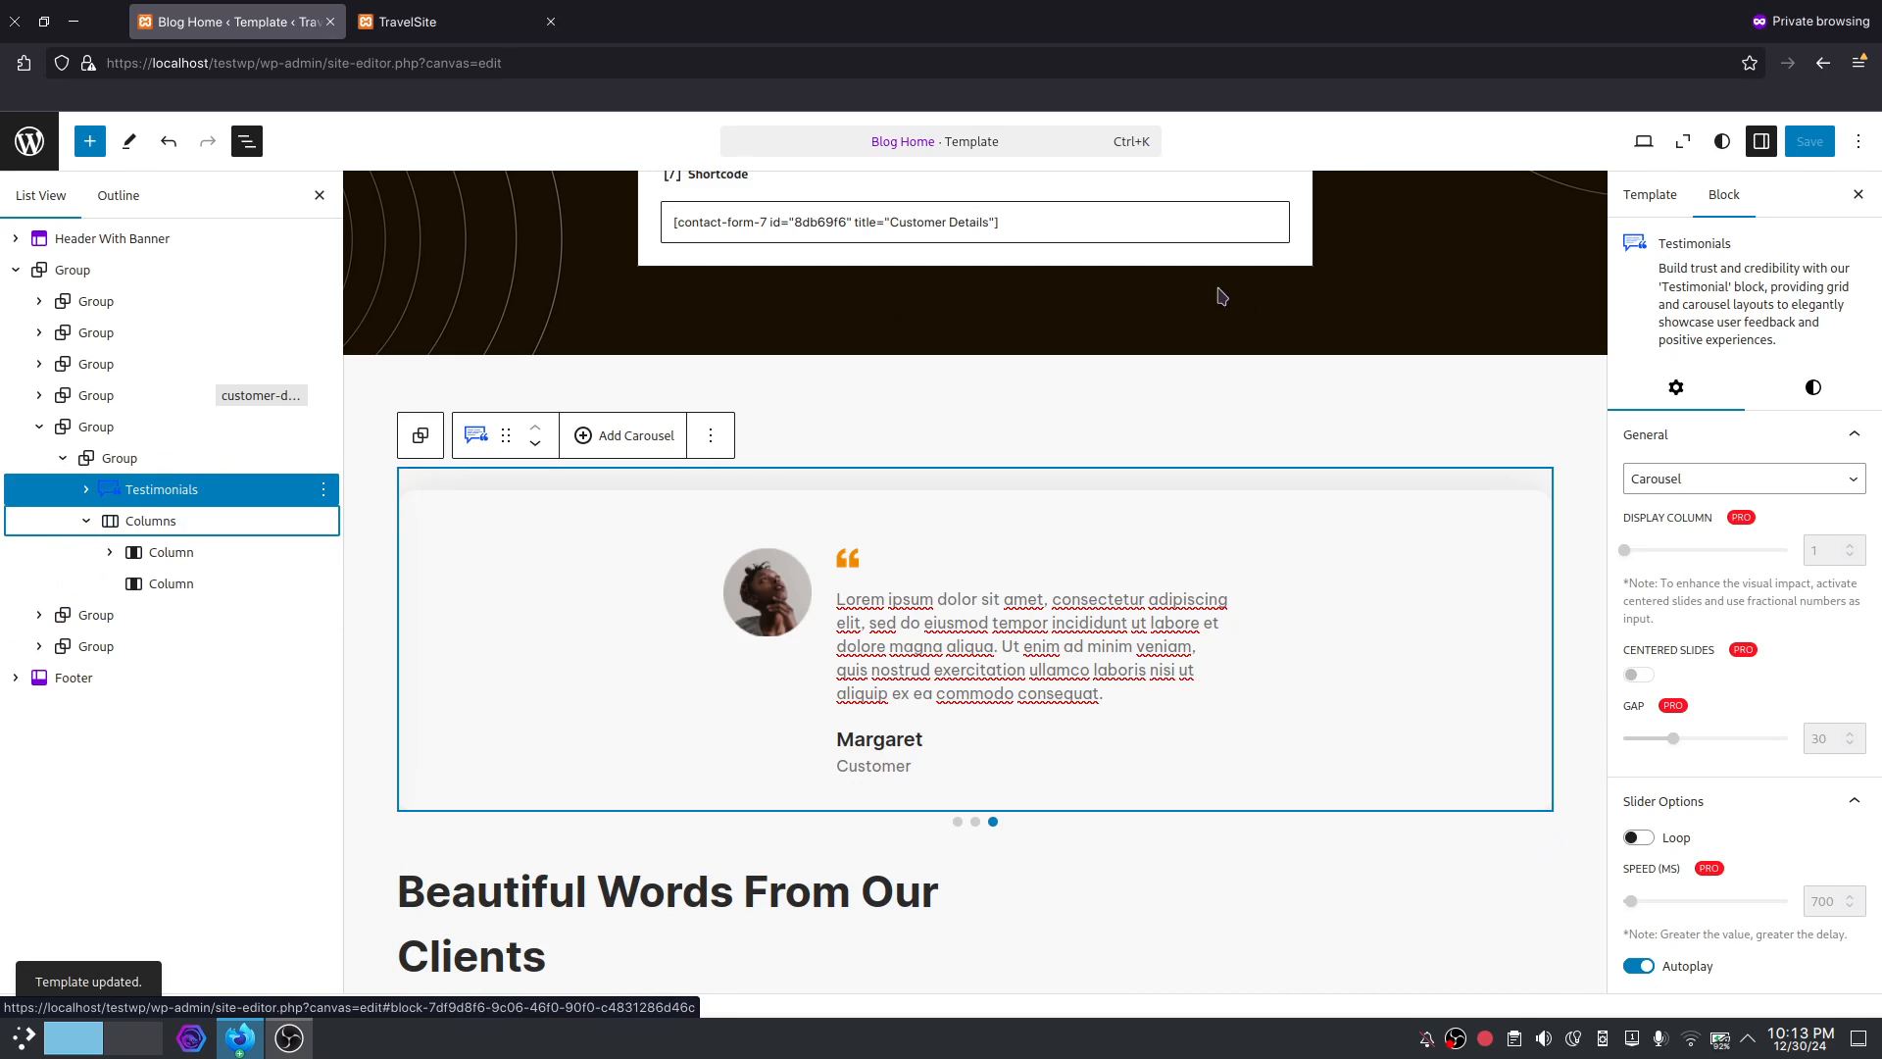
Switch to the live TravelSite page, reload it and check the Testimonials carousel by advancing to the next slide.
{"action": "left_click", "coordinate": [463, 10]}
{"action": "left_click", "coordinate": [555, 51]}
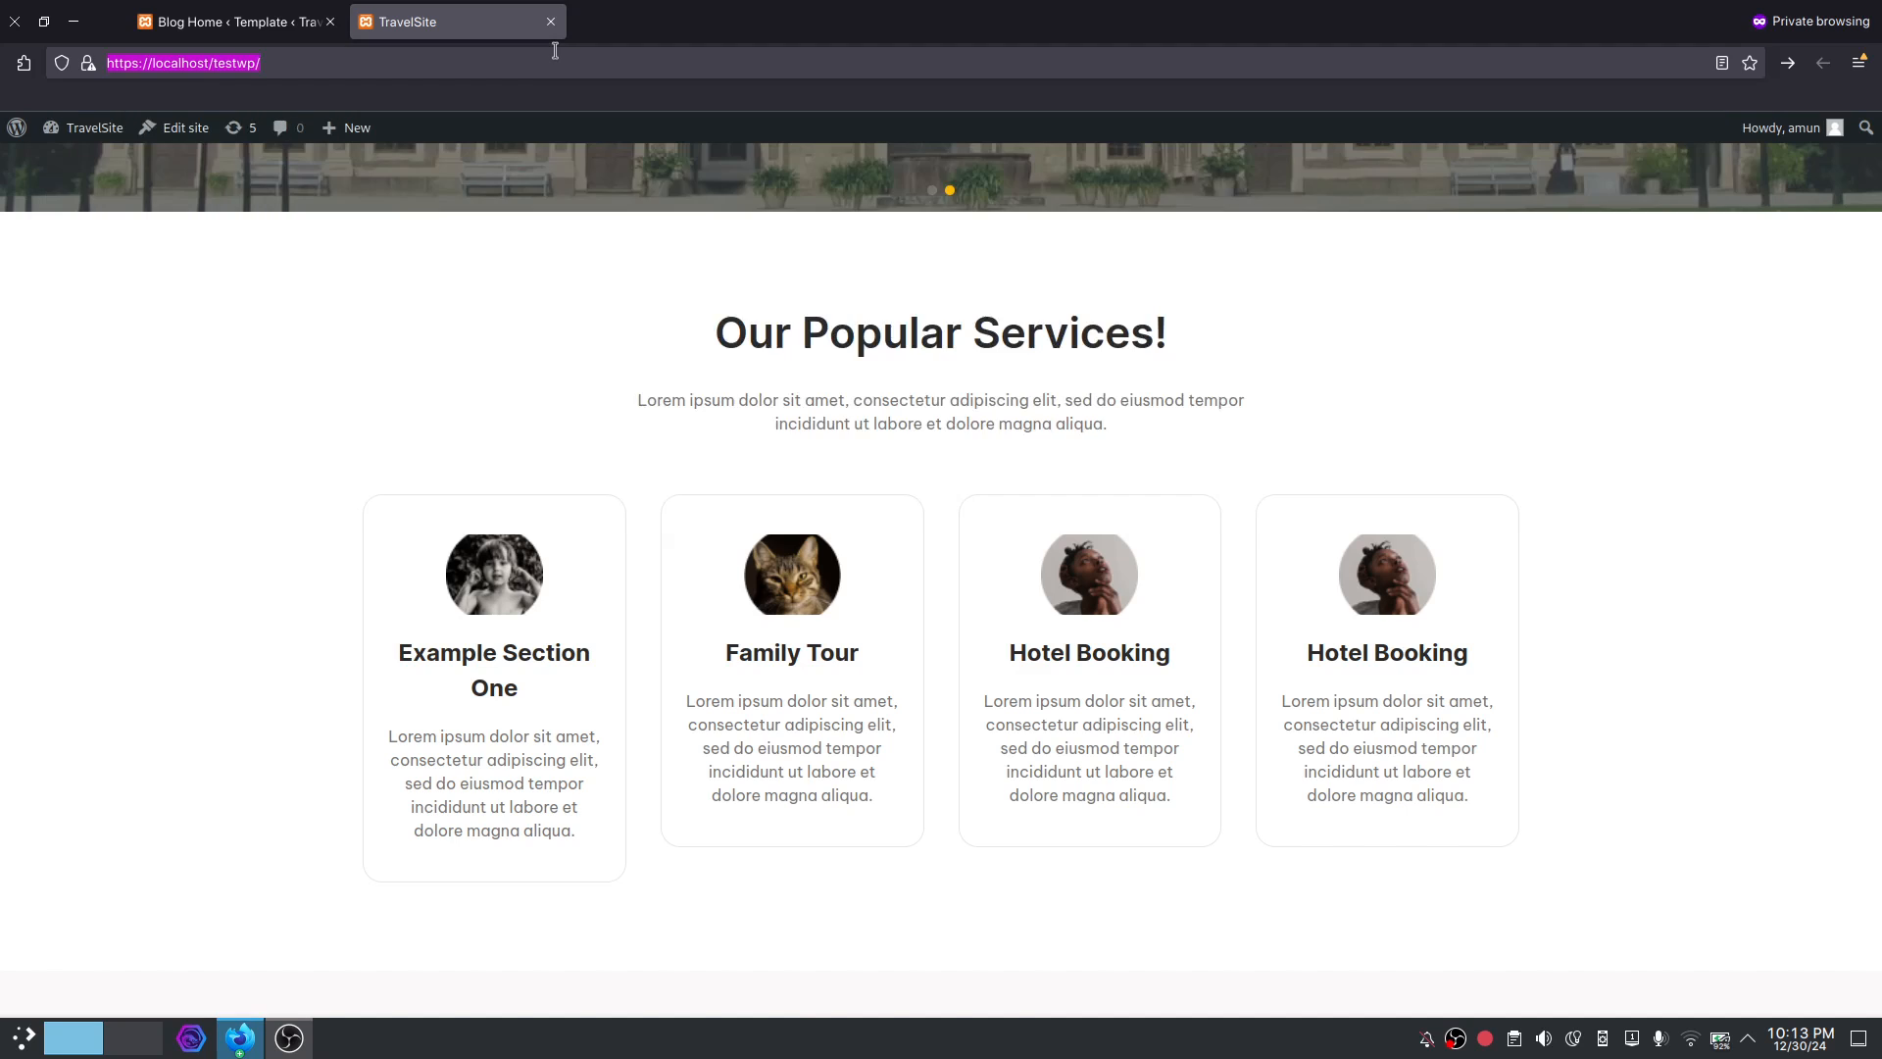
{"action": "key", "text": "Return"}
{"action": "scroll", "coordinate": [1551, 710], "scroll_direction": "down", "scroll_amount": 20}
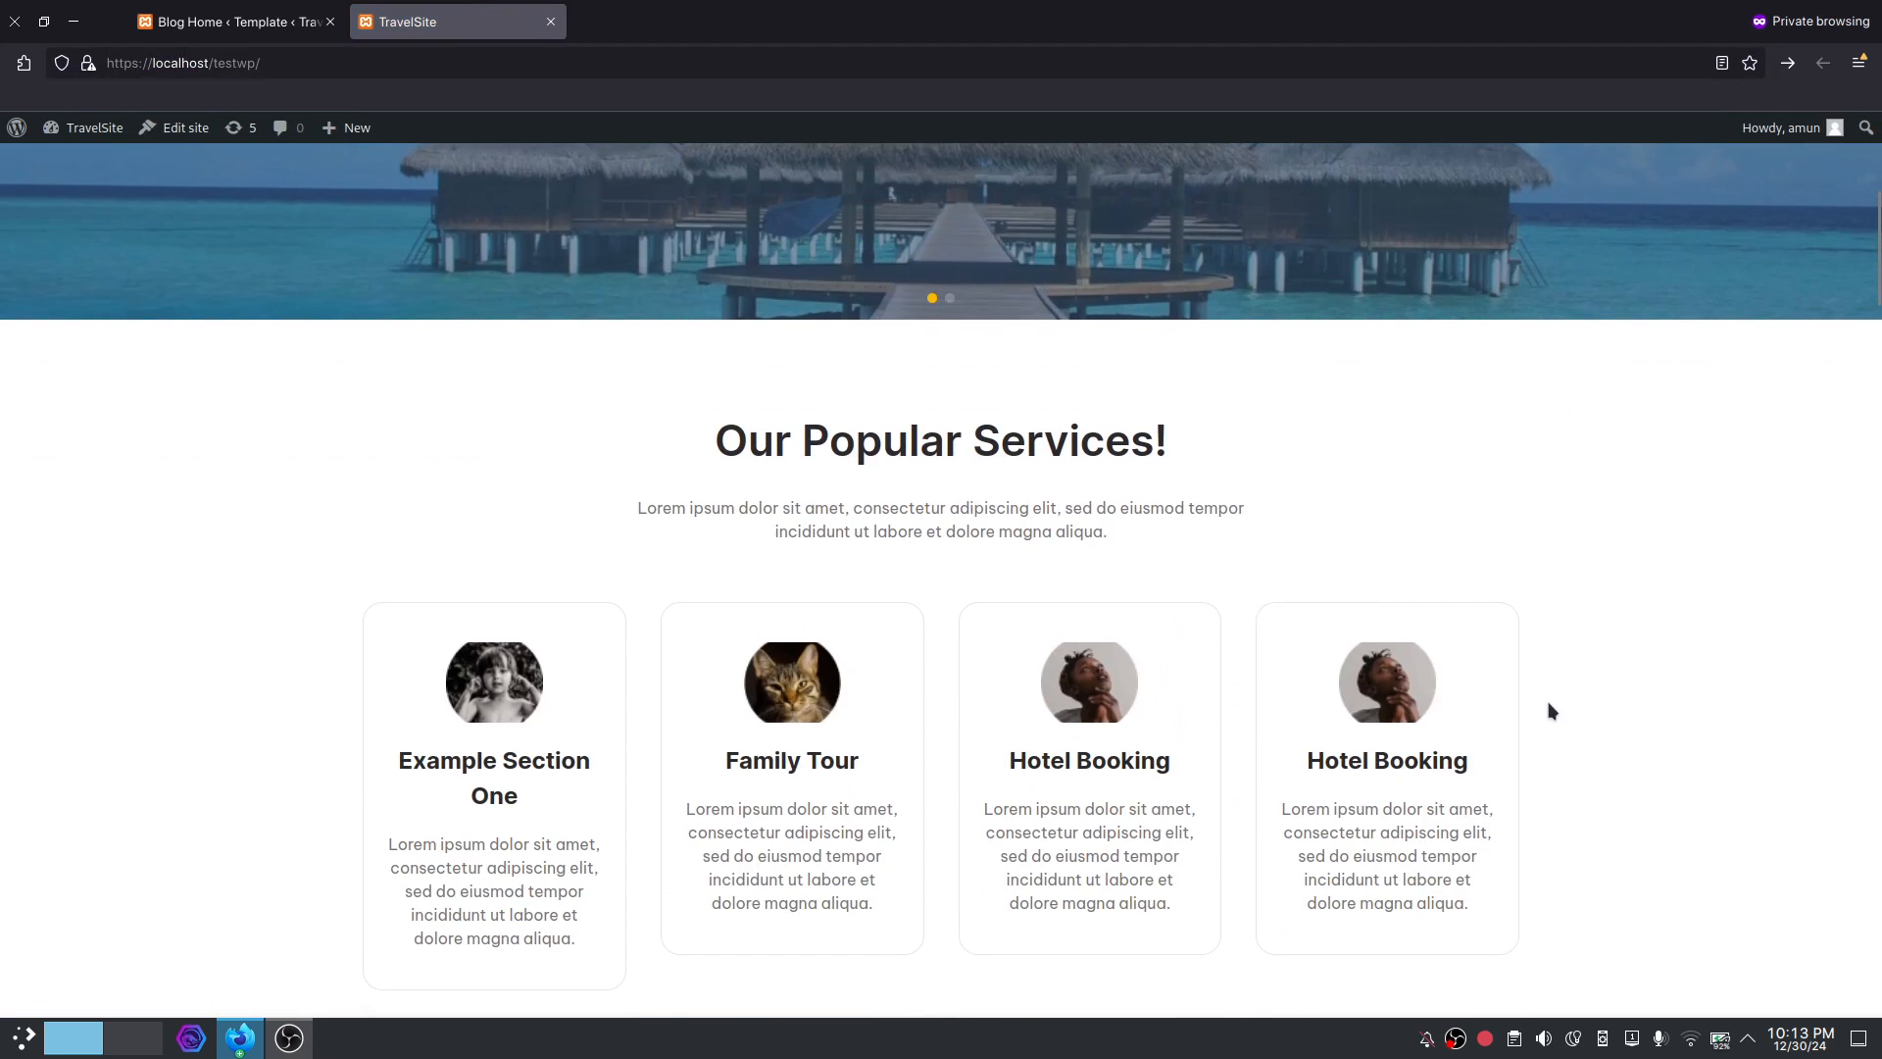
{"action": "scroll", "coordinate": [1551, 709], "scroll_direction": "down", "scroll_amount": 10}
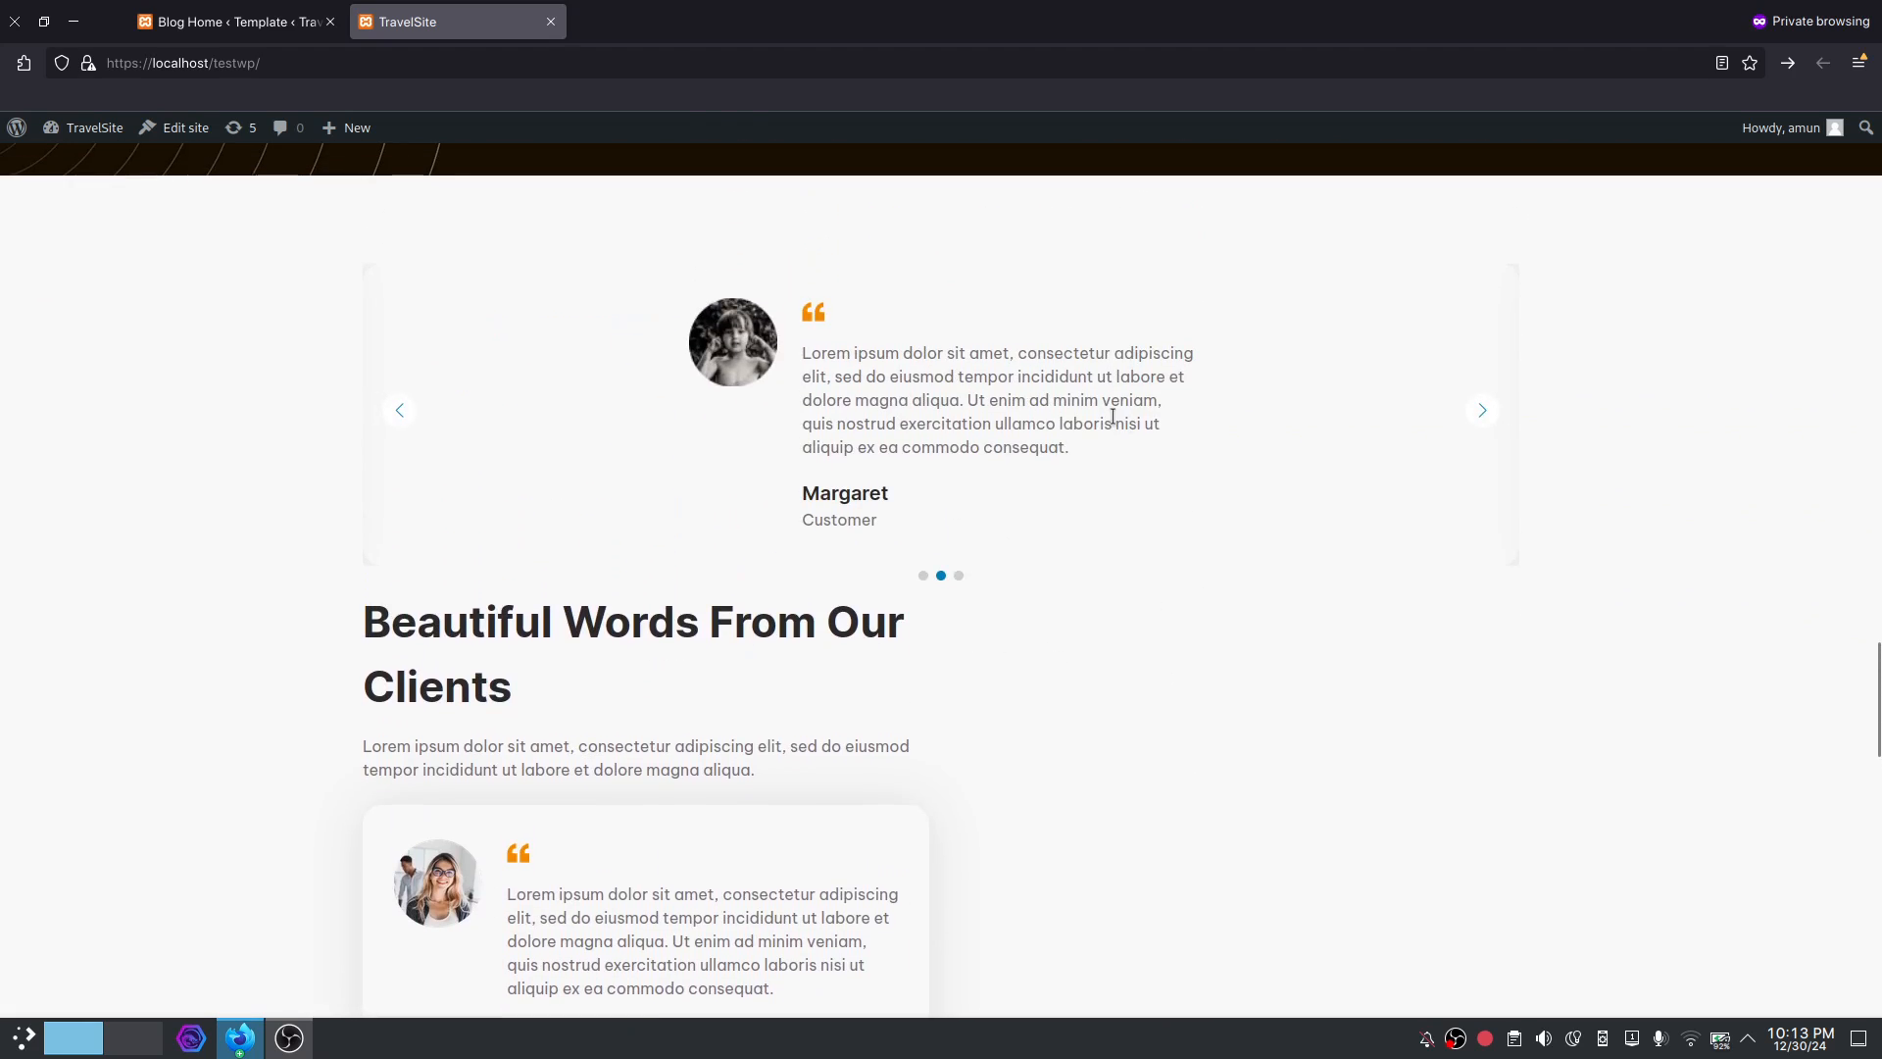
{"action": "left_click", "coordinate": [1492, 424]}
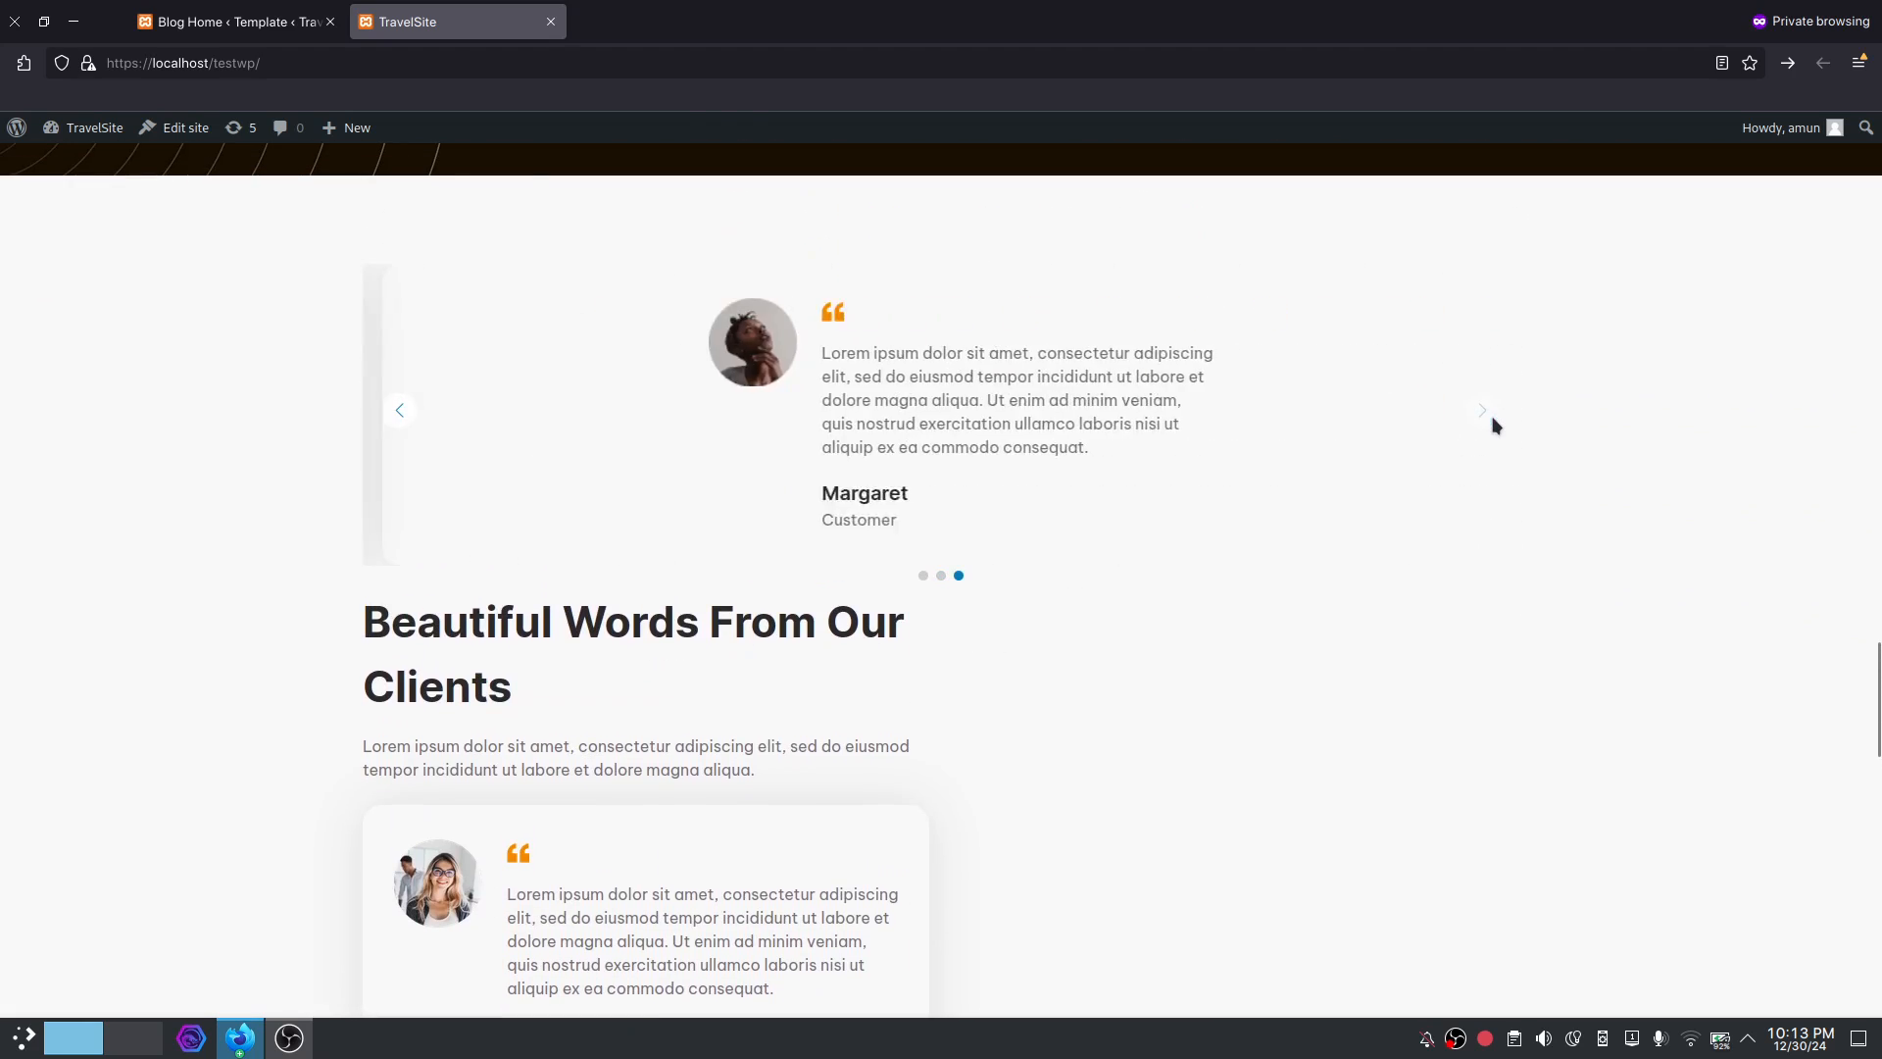
Step back through the live Testimonials carousel to its first slide, then return to the Blog Home template editor.
{"action": "left_click", "coordinate": [401, 411]}
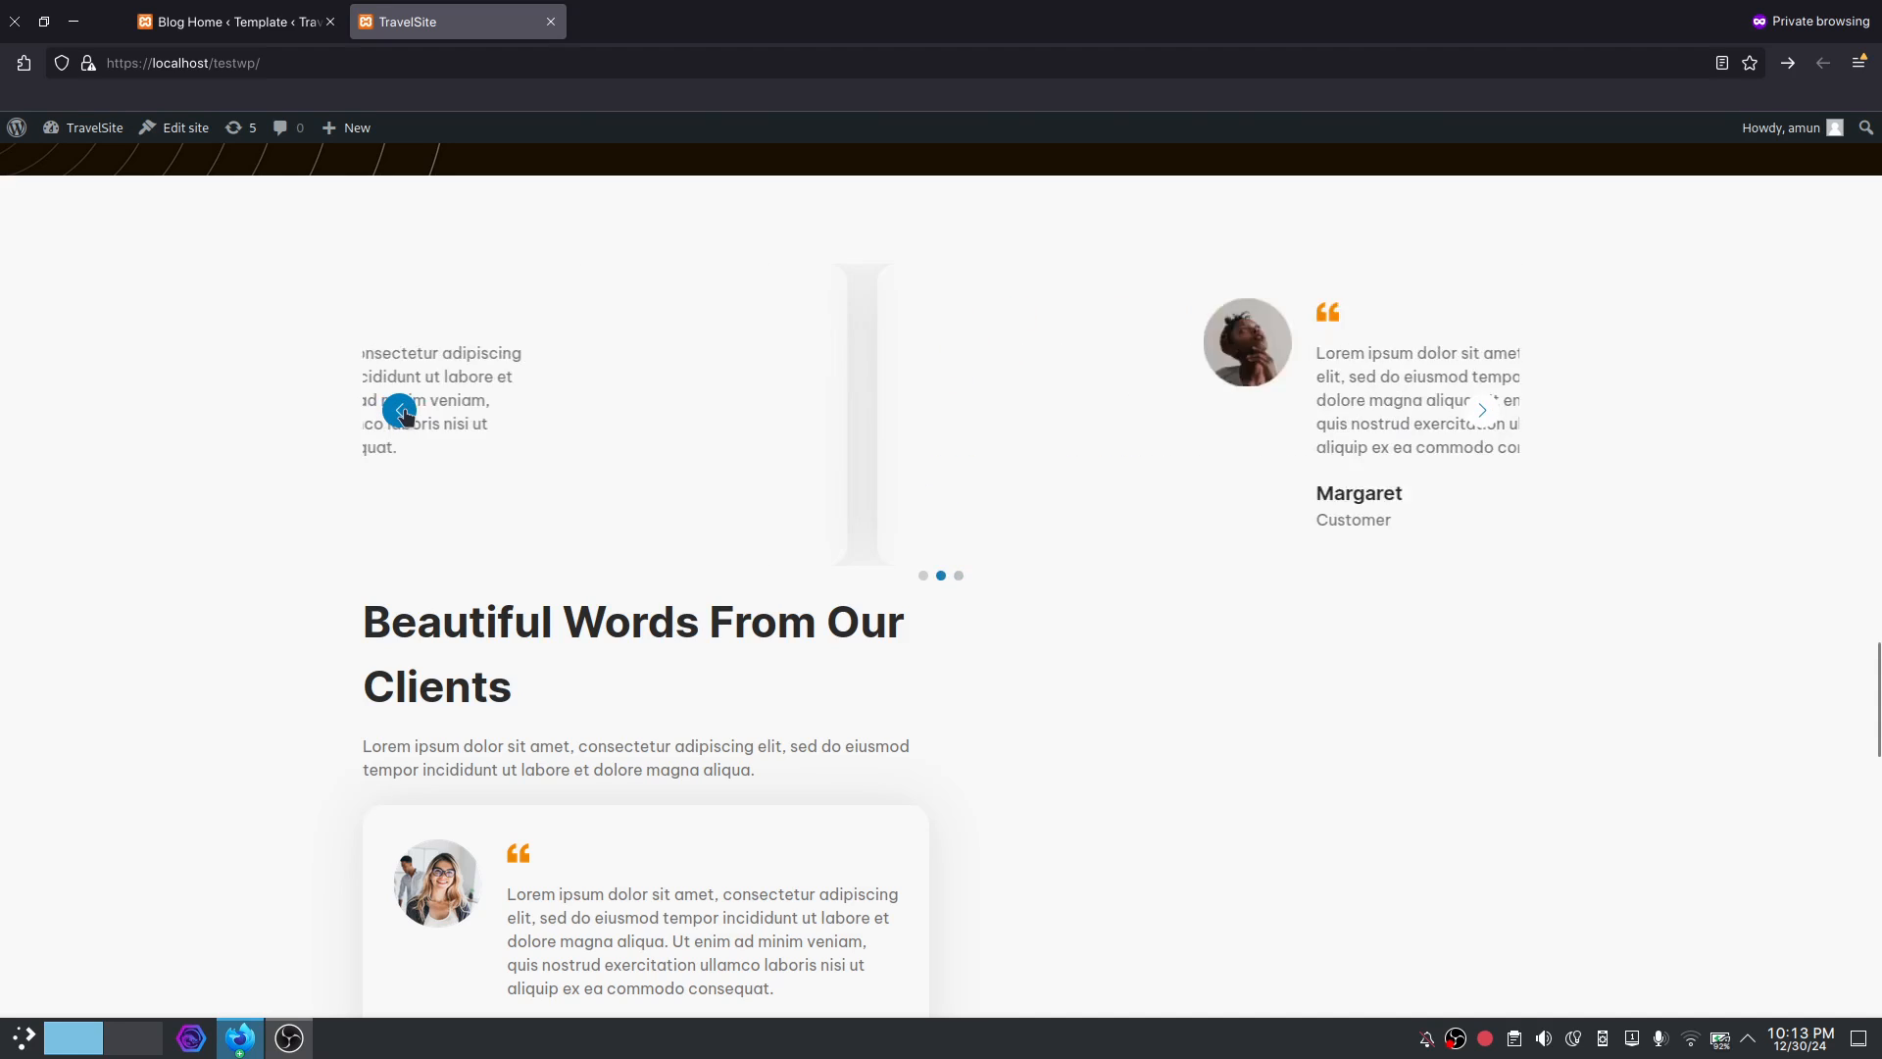
{"action": "left_click", "coordinate": [401, 411]}
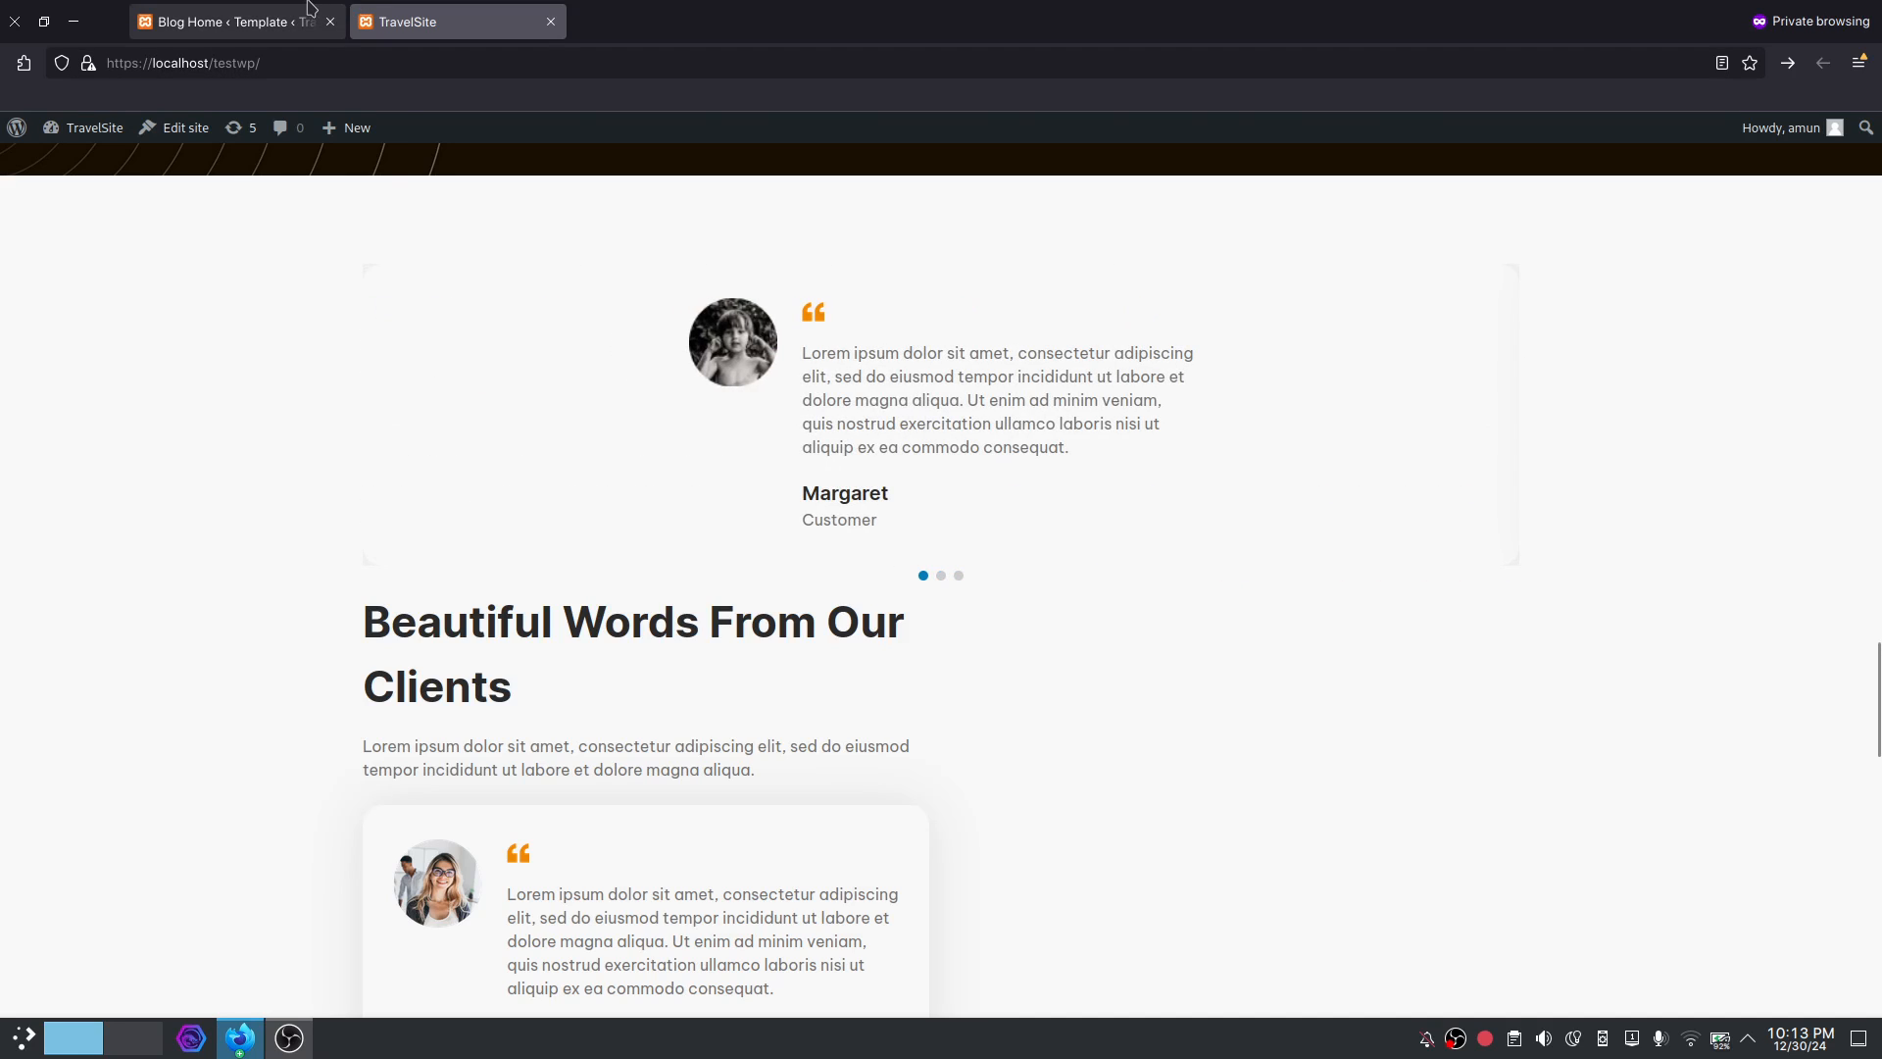
{"action": "left_click", "coordinate": [232, 22]}
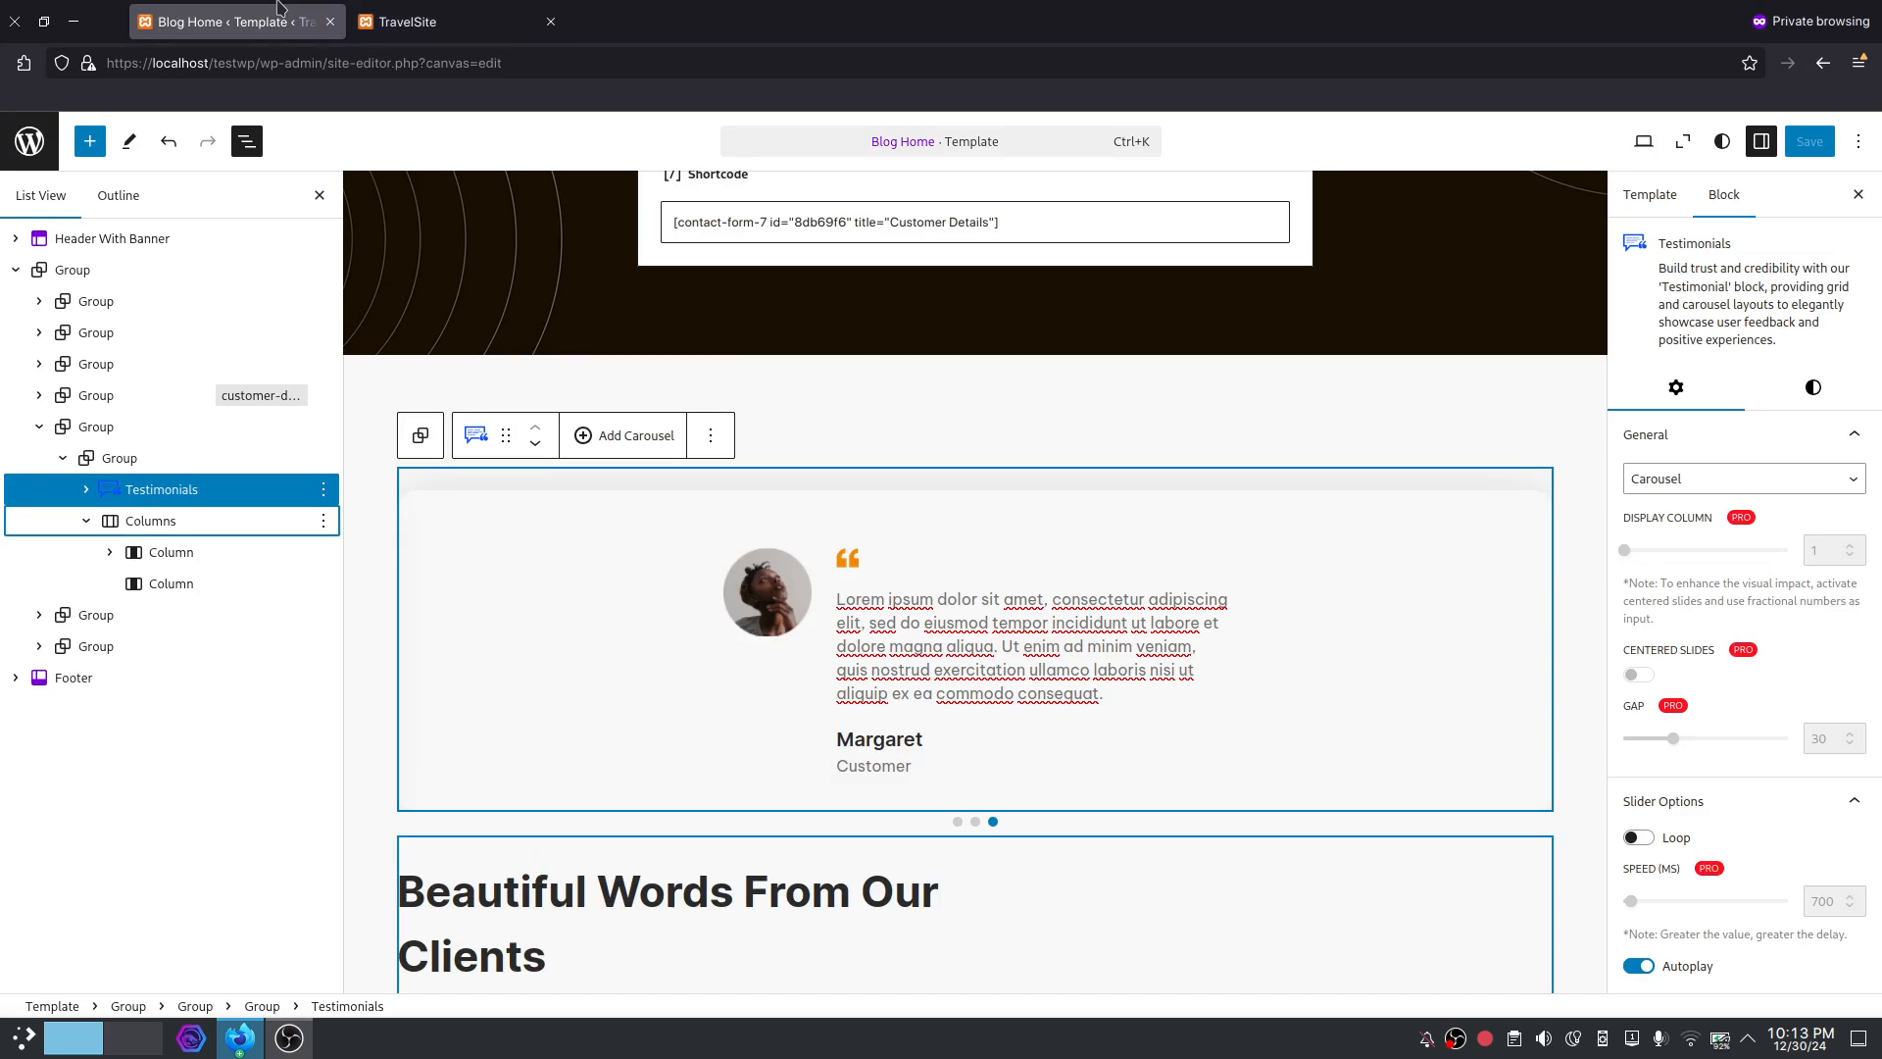
Expand the Testimonials block and enable the Shadow option in the border and shadow settings of the first item's group.
{"action": "left_click", "coordinate": [86, 489]}
{"action": "left_click", "coordinate": [110, 520]}
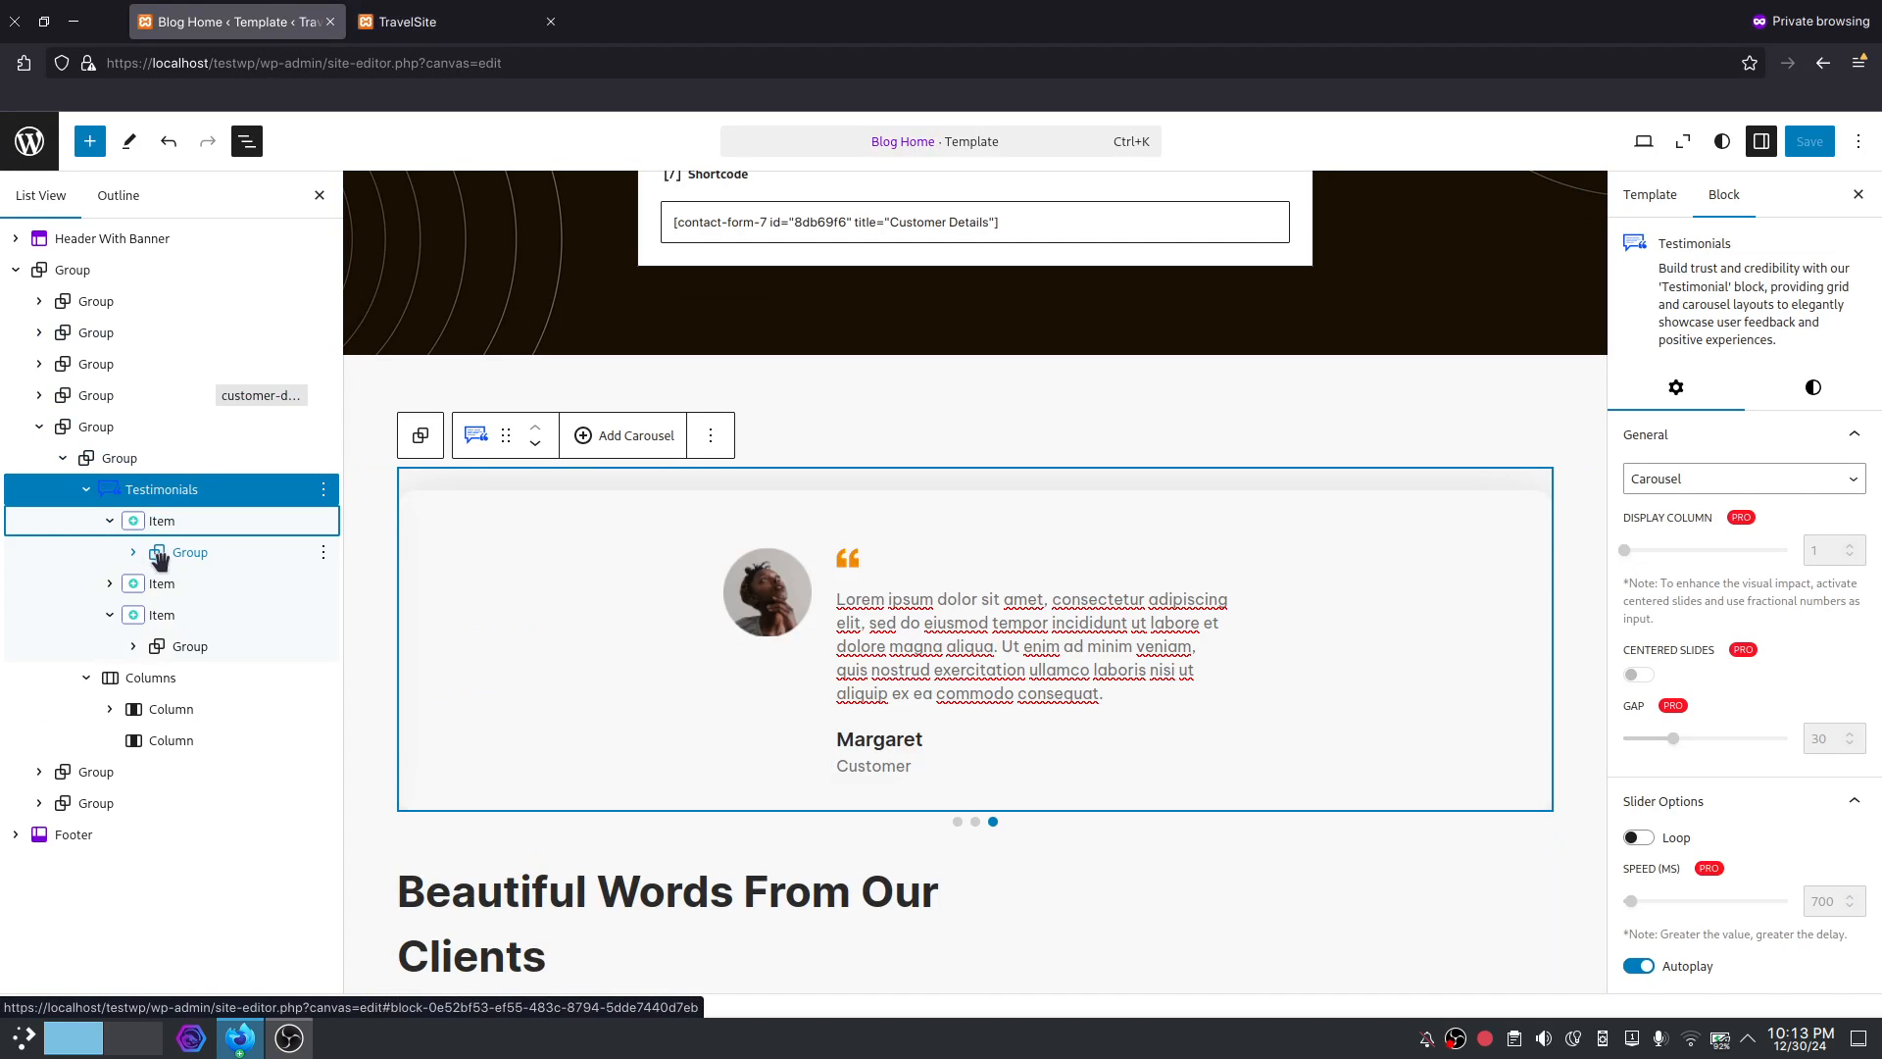
{"action": "left_click", "coordinate": [178, 552]}
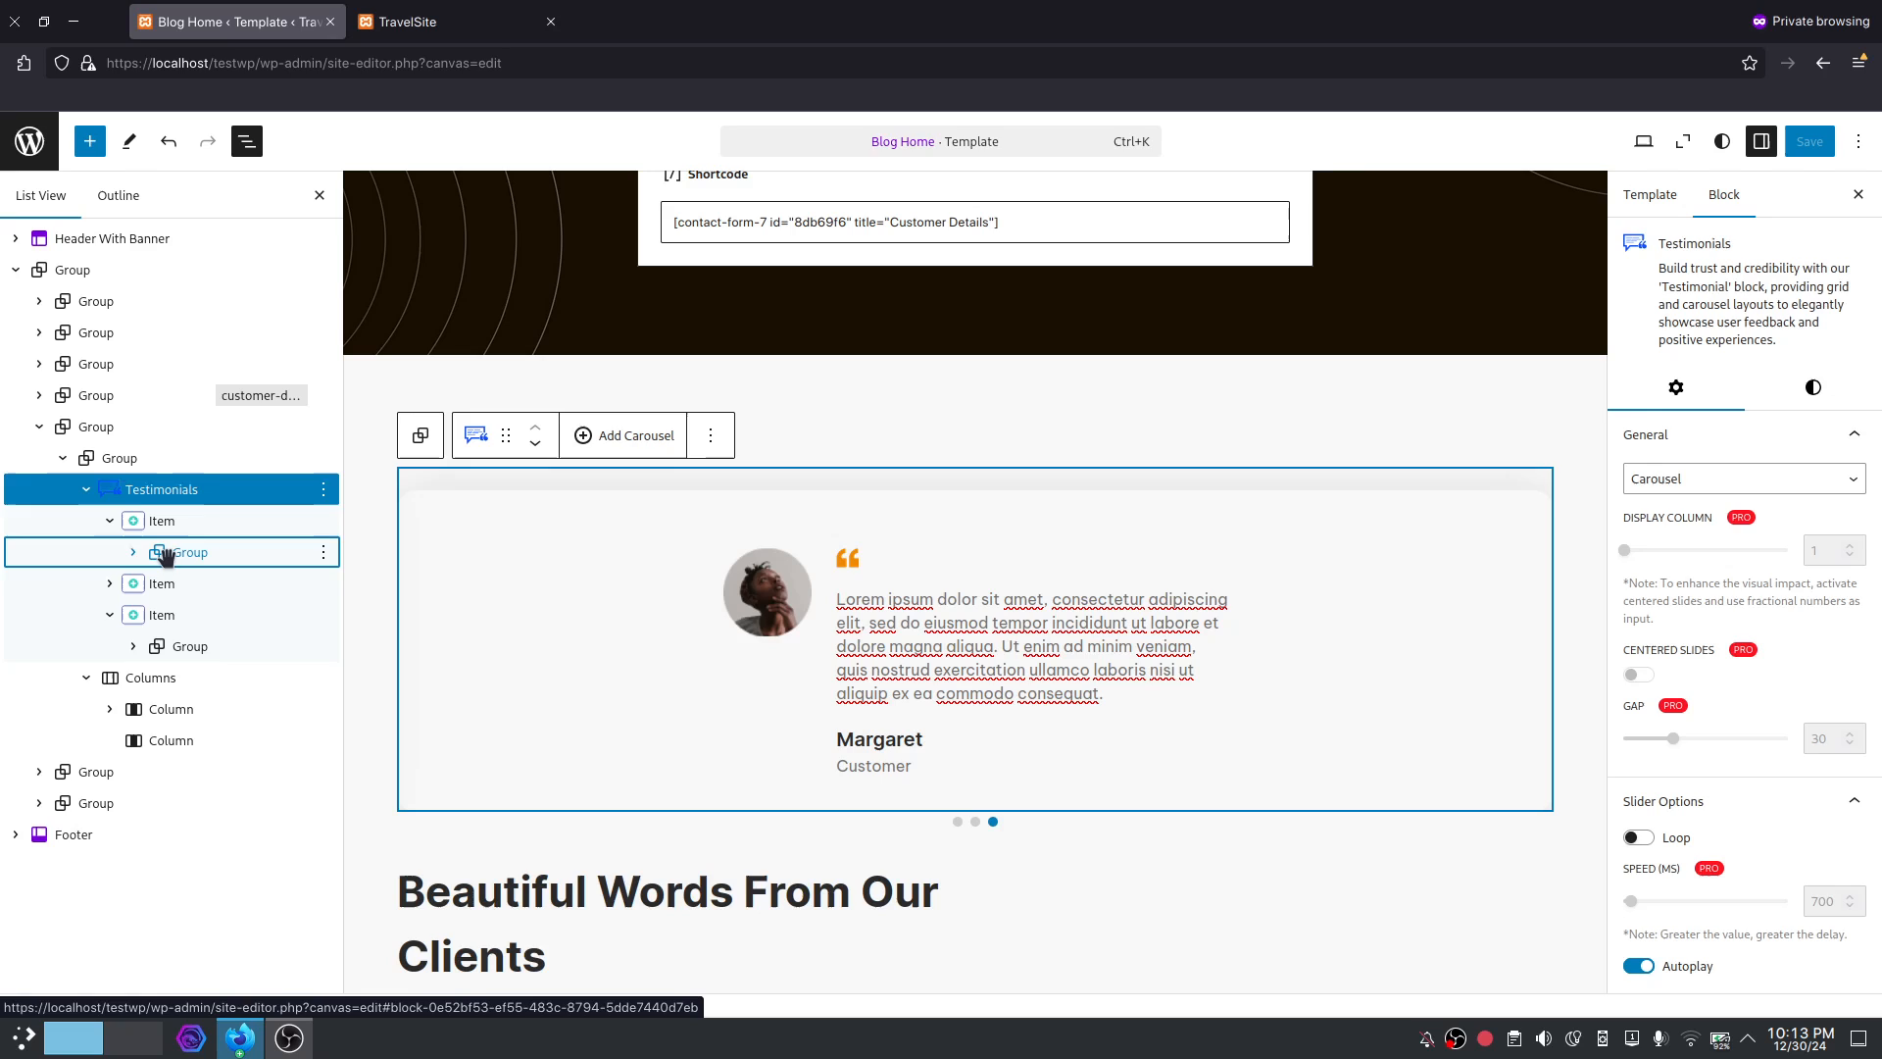
{"action": "left_click", "coordinate": [1825, 377]}
{"action": "scroll", "coordinate": [1782, 660], "scroll_direction": "down", "scroll_amount": 5}
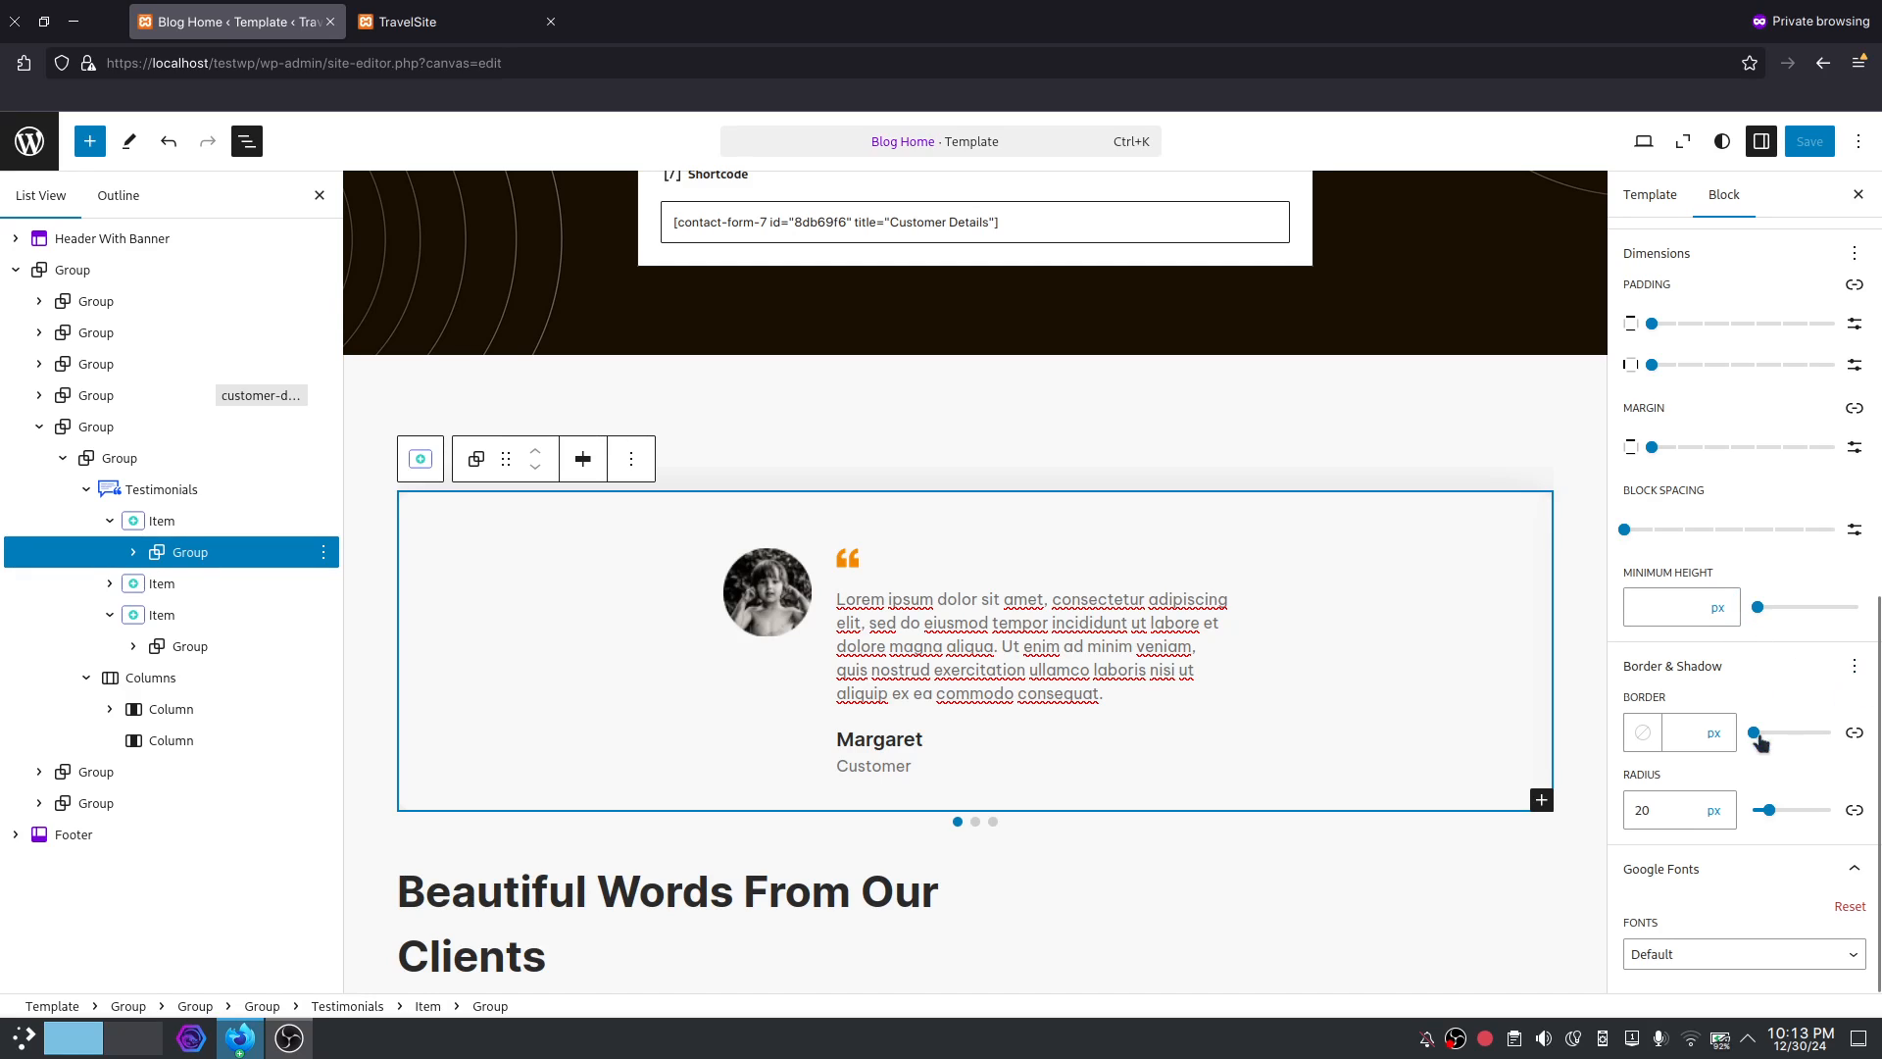
{"action": "left_click", "coordinate": [1856, 666]}
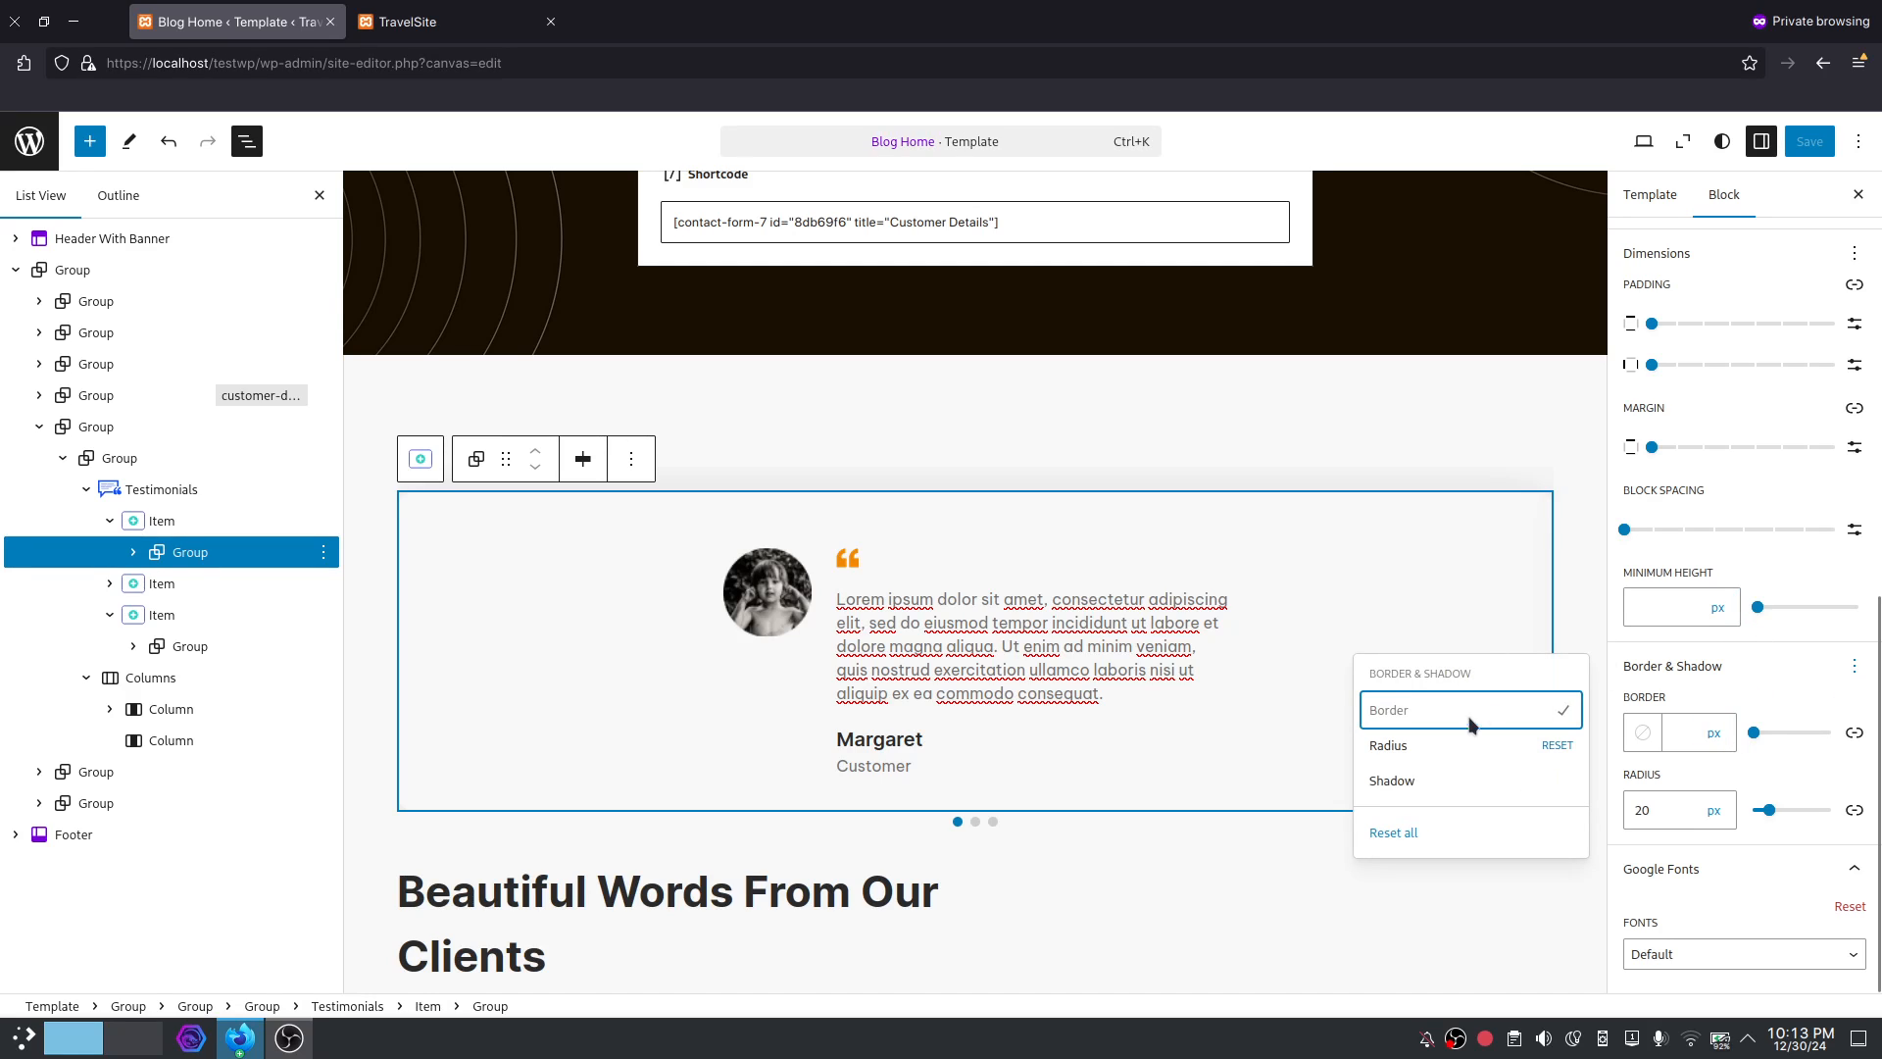
{"action": "left_click", "coordinate": [1437, 781]}
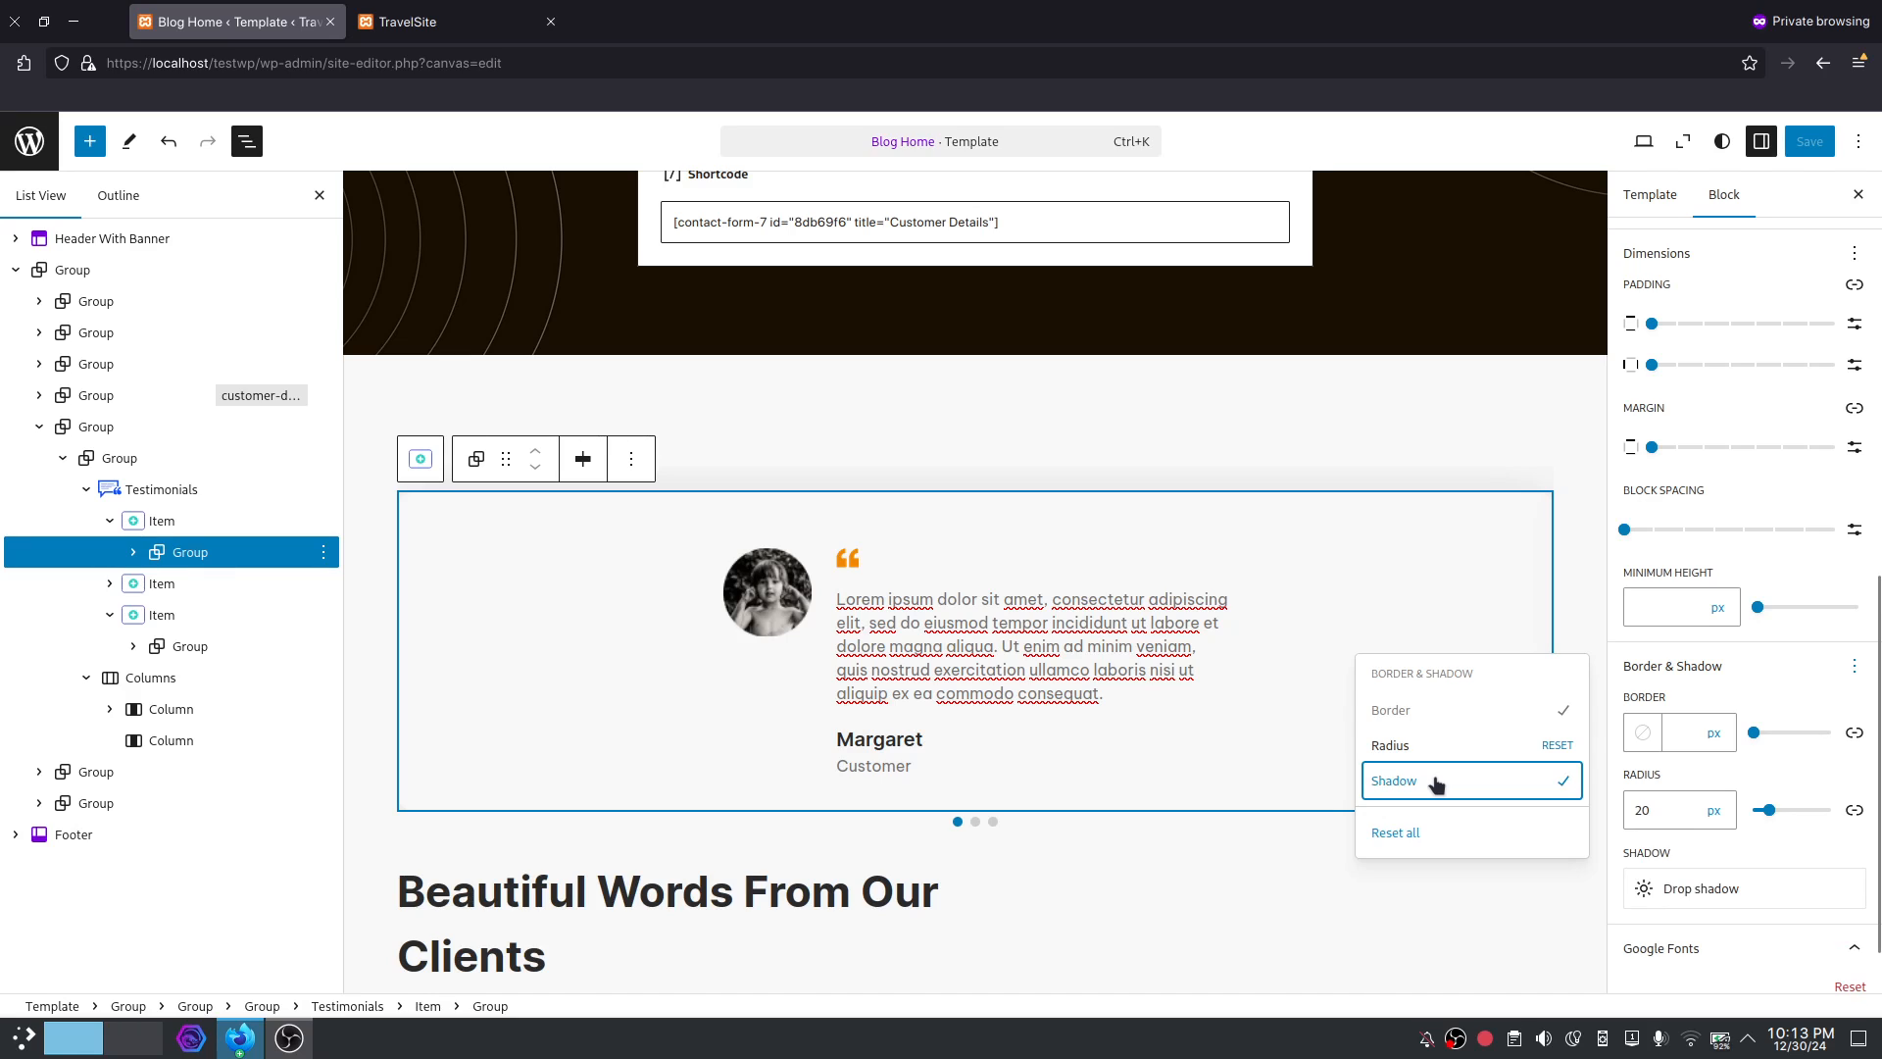
Compare the first two drop shadow presets on the group, keep the first one and save the template.
{"action": "left_click", "coordinate": [1706, 888]}
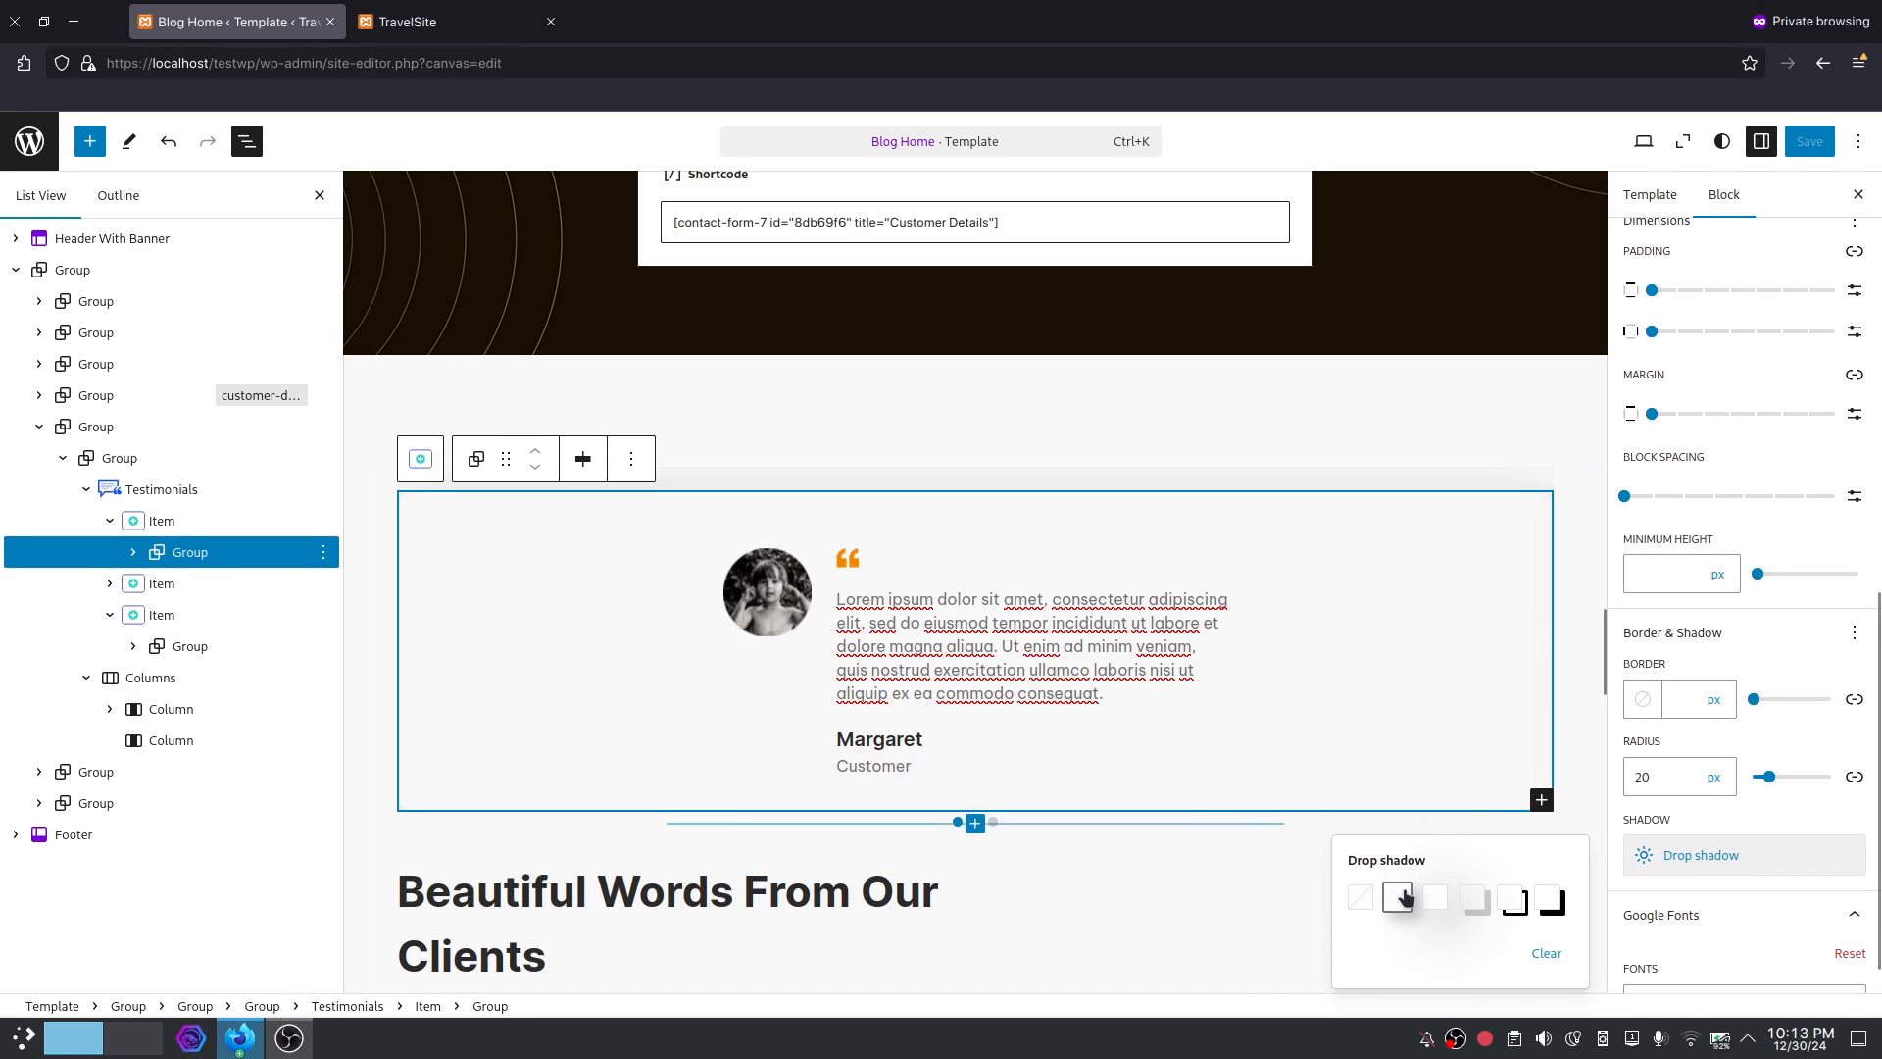
{"action": "left_click", "coordinate": [1400, 896]}
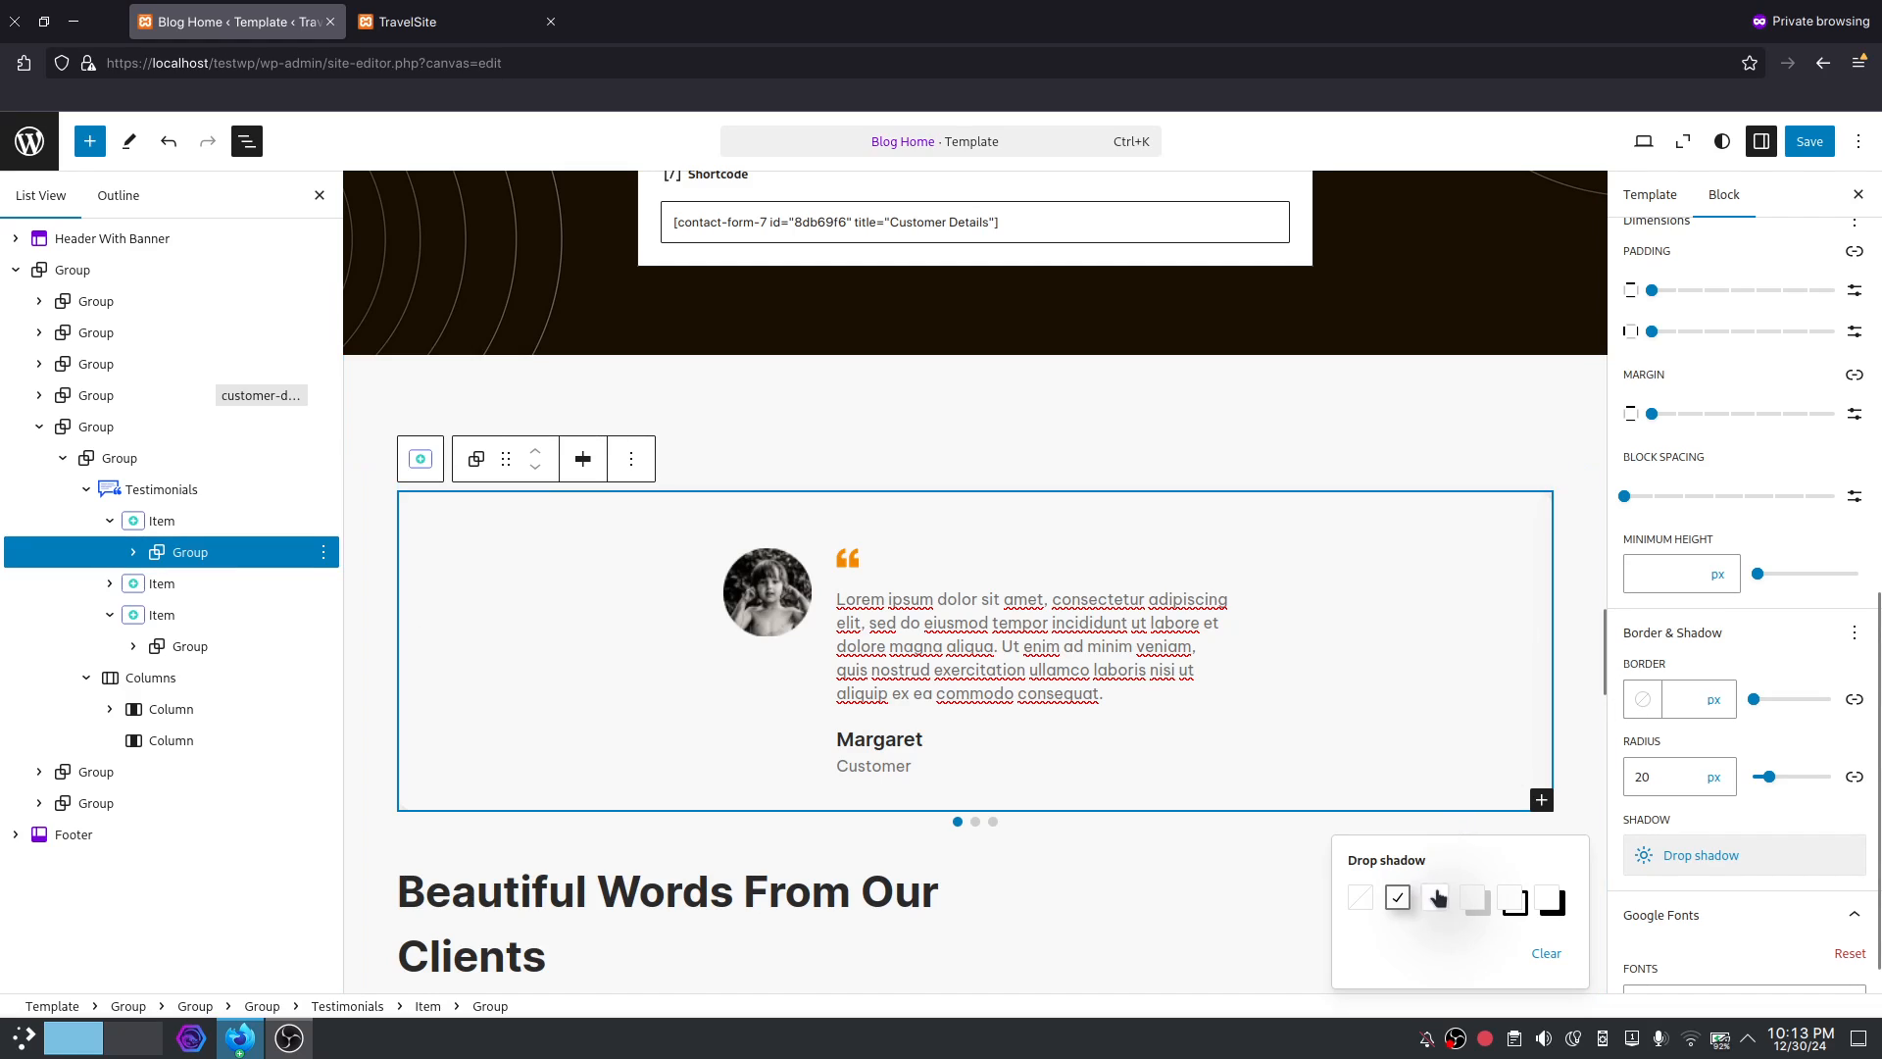
{"action": "left_click", "coordinate": [1436, 896]}
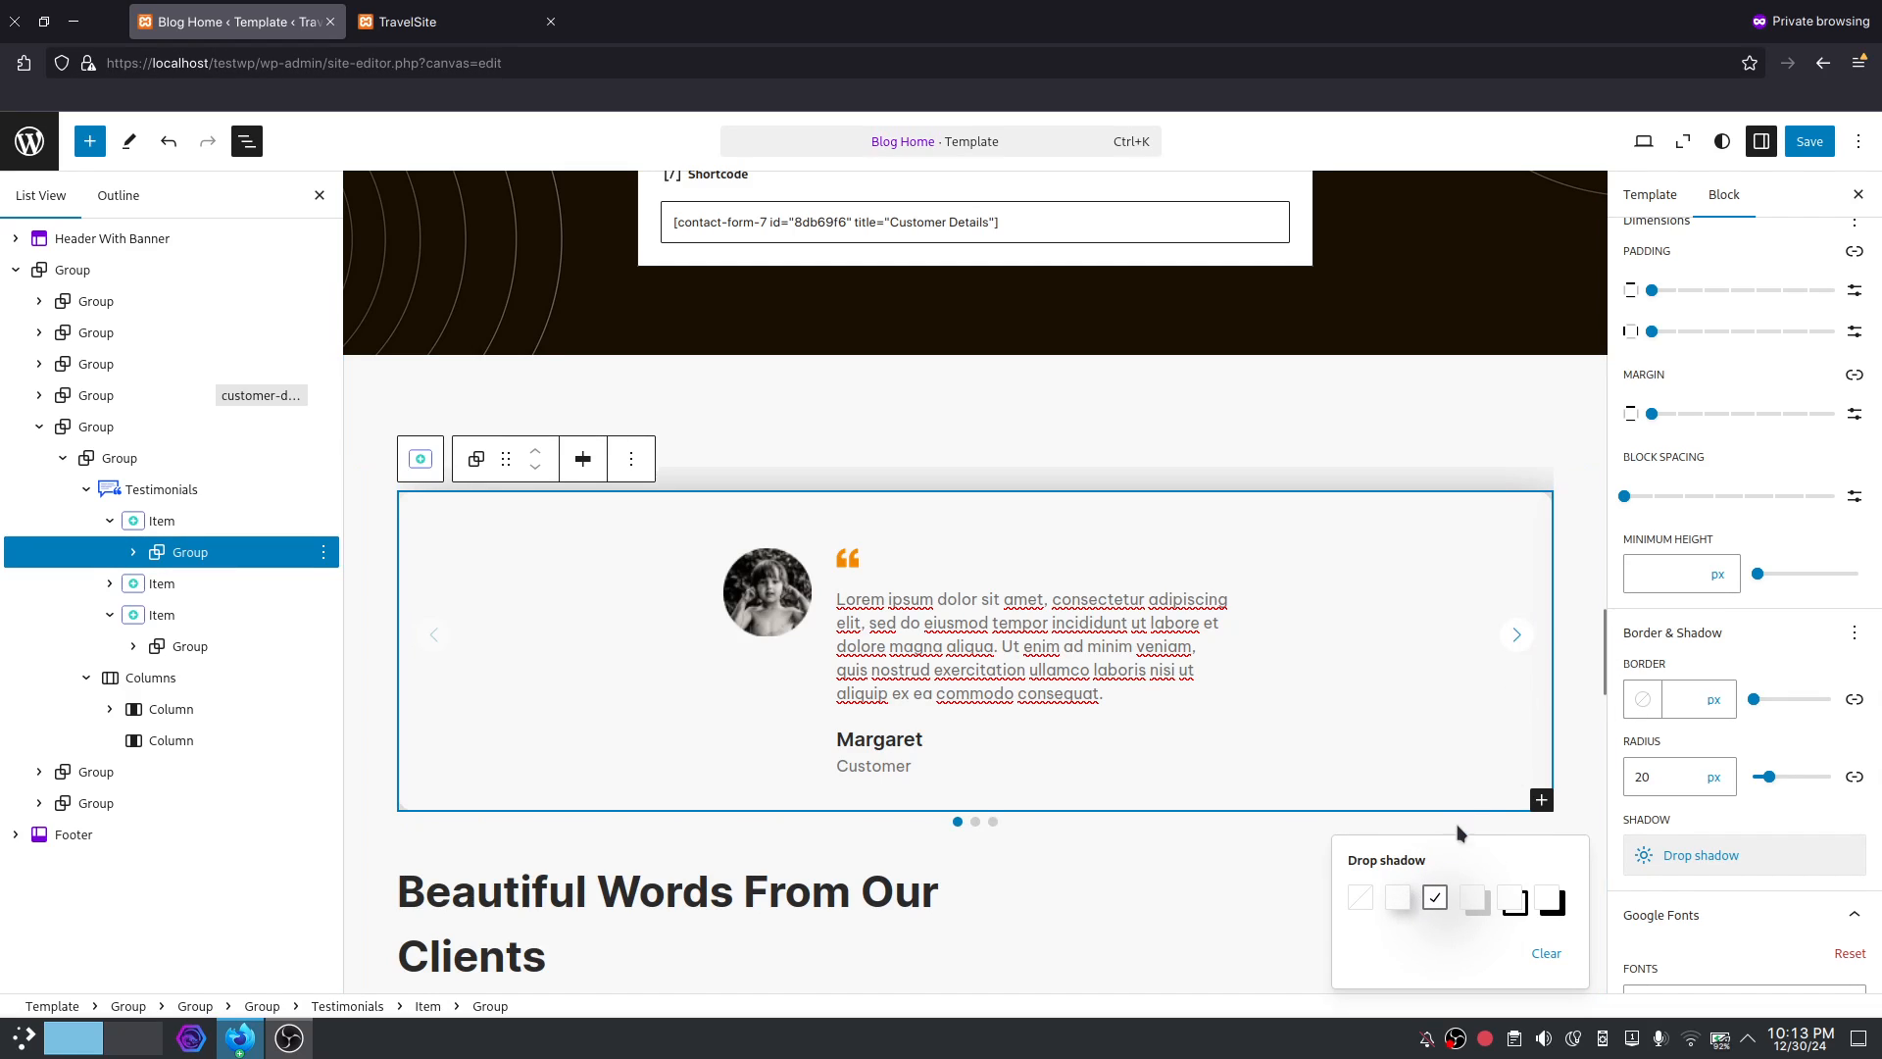
{"action": "left_click", "coordinate": [1398, 896]}
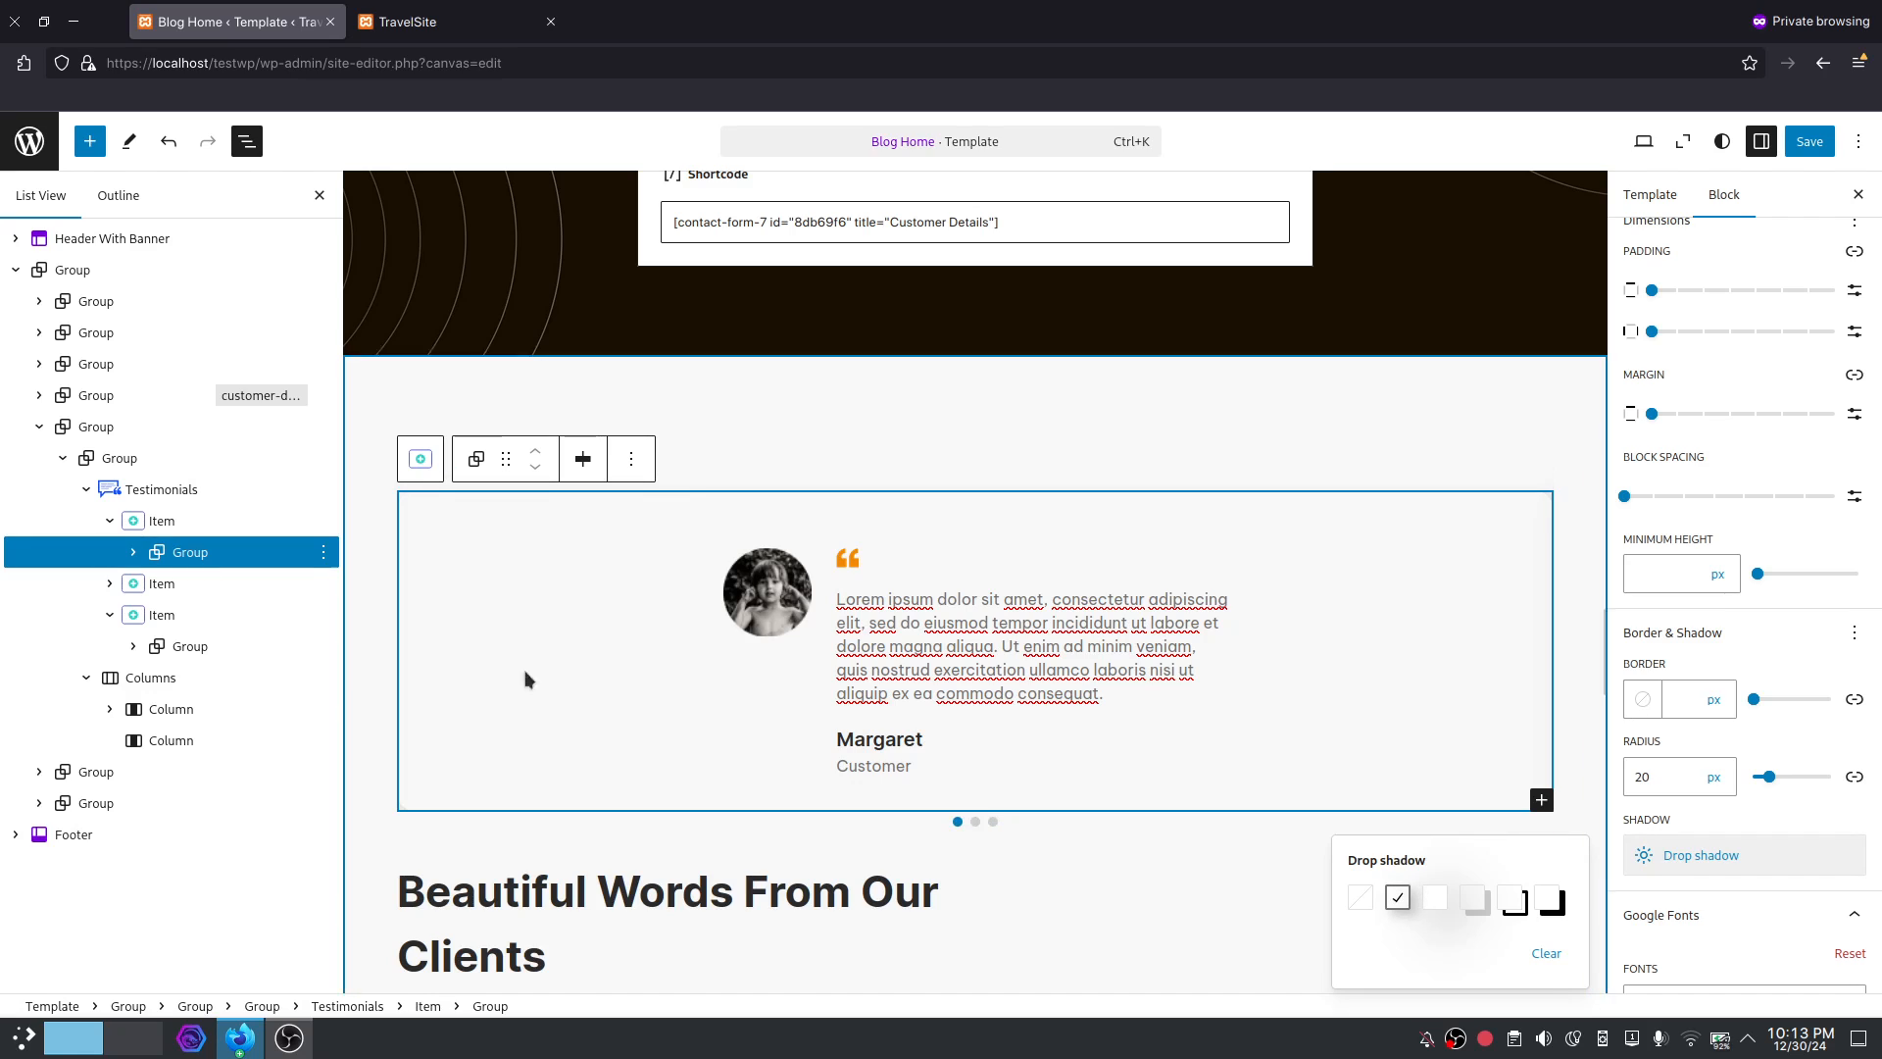
{"action": "left_click", "coordinate": [1796, 143]}
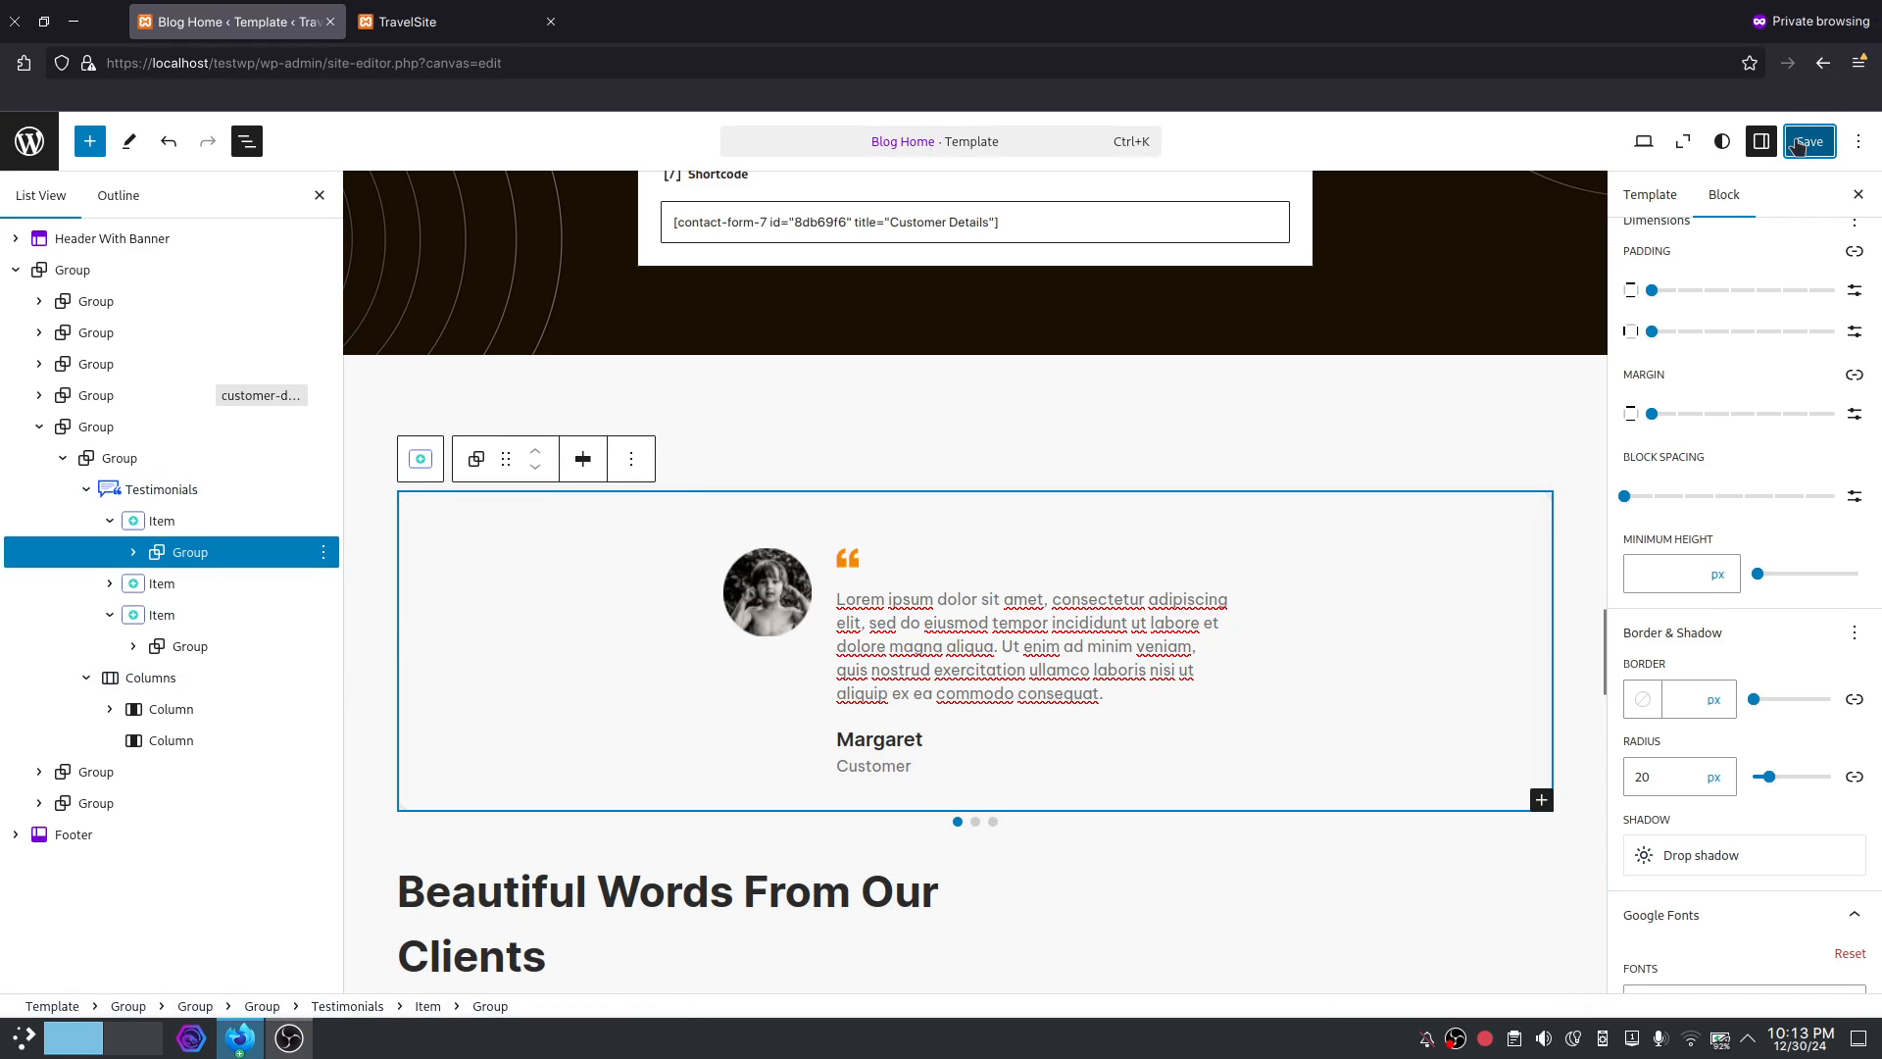
Reload the live TravelSite page and check the Testimonials carousel's card shadow and slide navigation.
{"action": "left_click", "coordinate": [438, 8]}
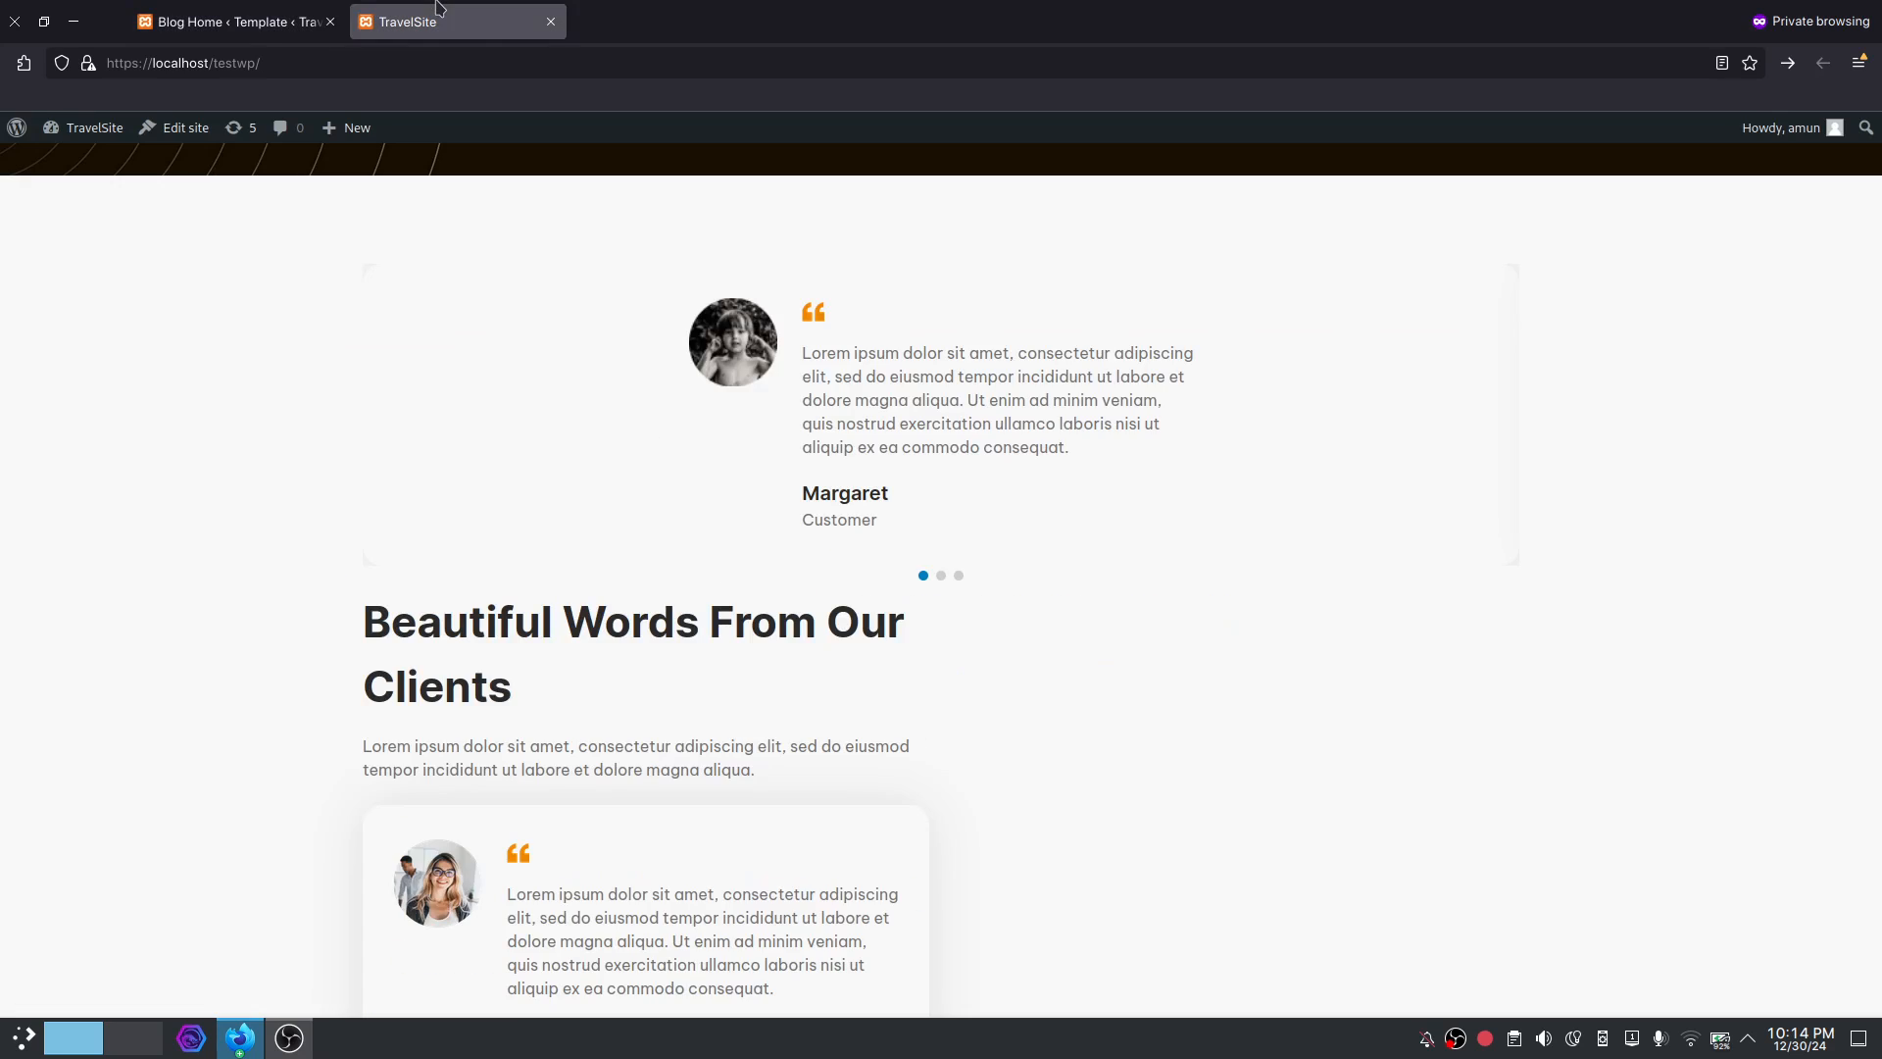
{"action": "left_click", "coordinate": [501, 63]}
{"action": "key", "text": "Return"}
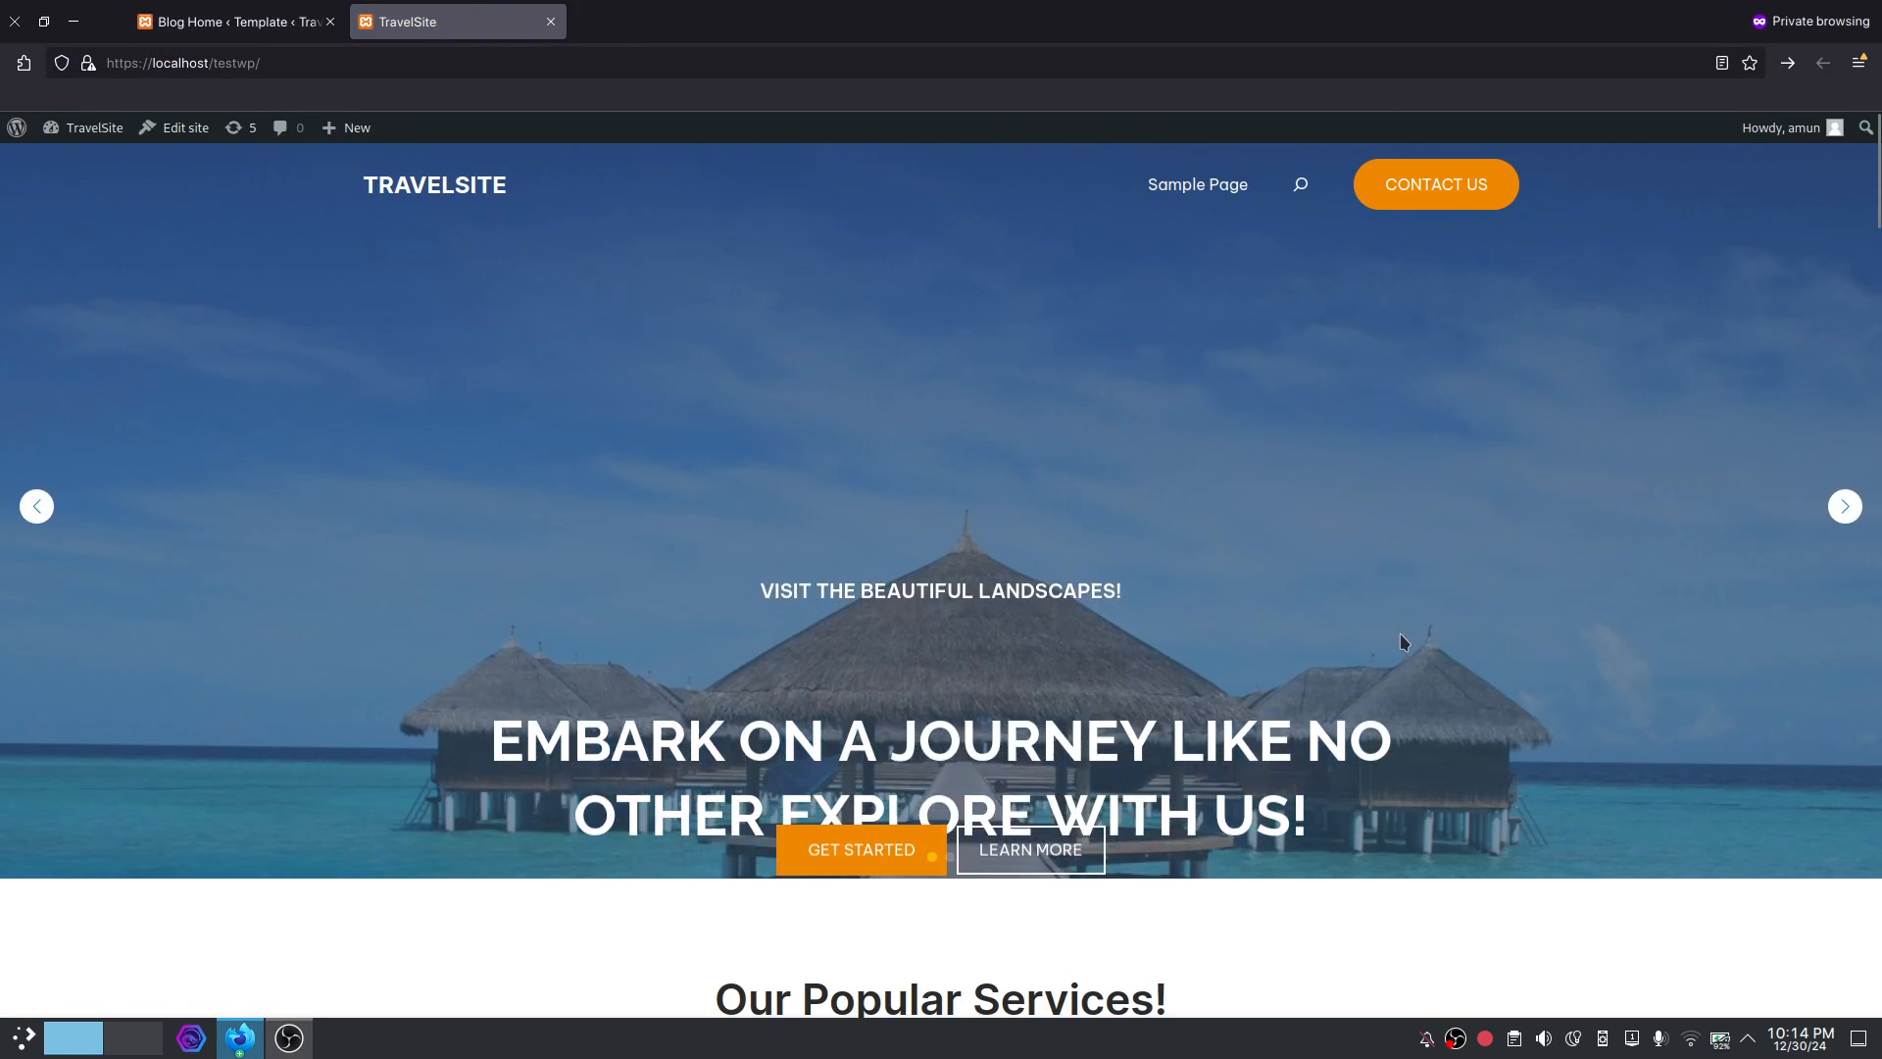
{"action": "scroll", "coordinate": [1403, 643], "scroll_direction": "down", "scroll_amount": 15}
{"action": "scroll", "coordinate": [1402, 641], "scroll_direction": "down", "scroll_amount": 3}
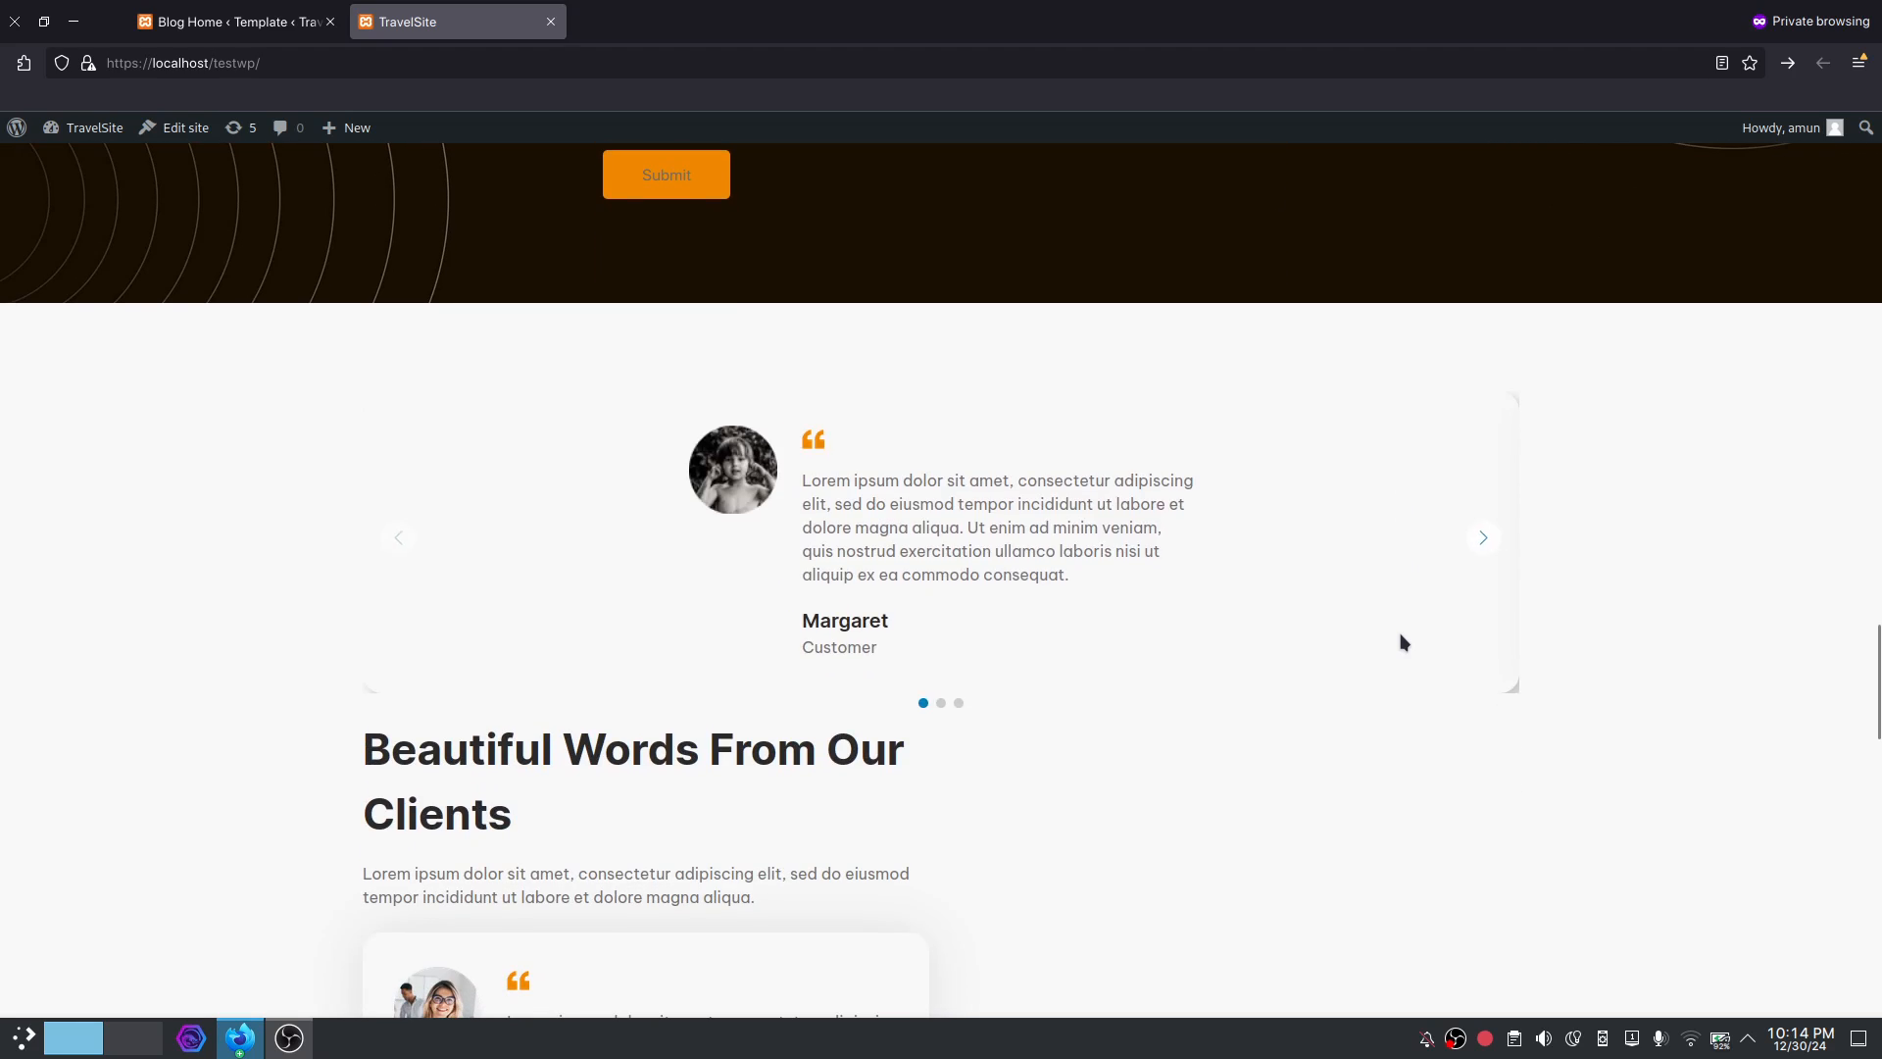
{"action": "left_click", "coordinate": [398, 539]}
{"action": "left_click", "coordinate": [1495, 545]}
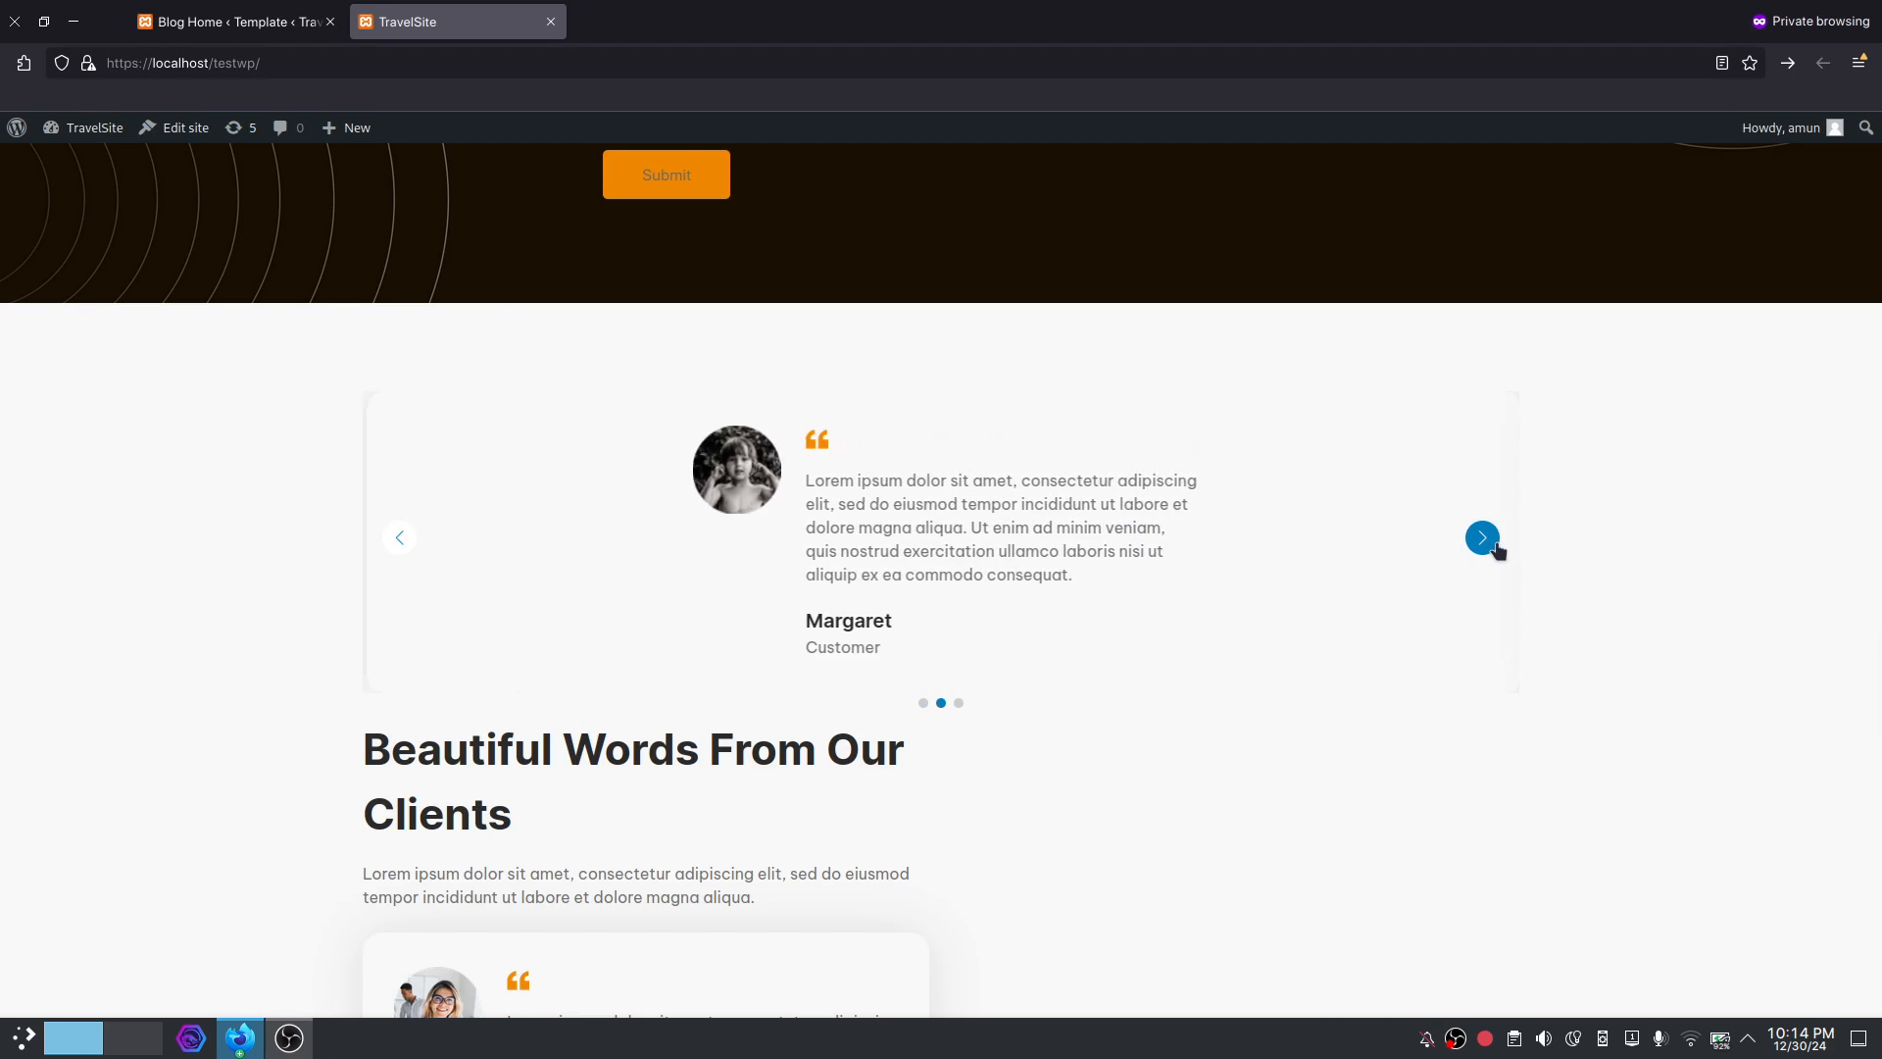
Return to the template editor and review the Testimonials block's Pagination Styles and Navigation Styles.
{"action": "left_click", "coordinate": [205, 11]}
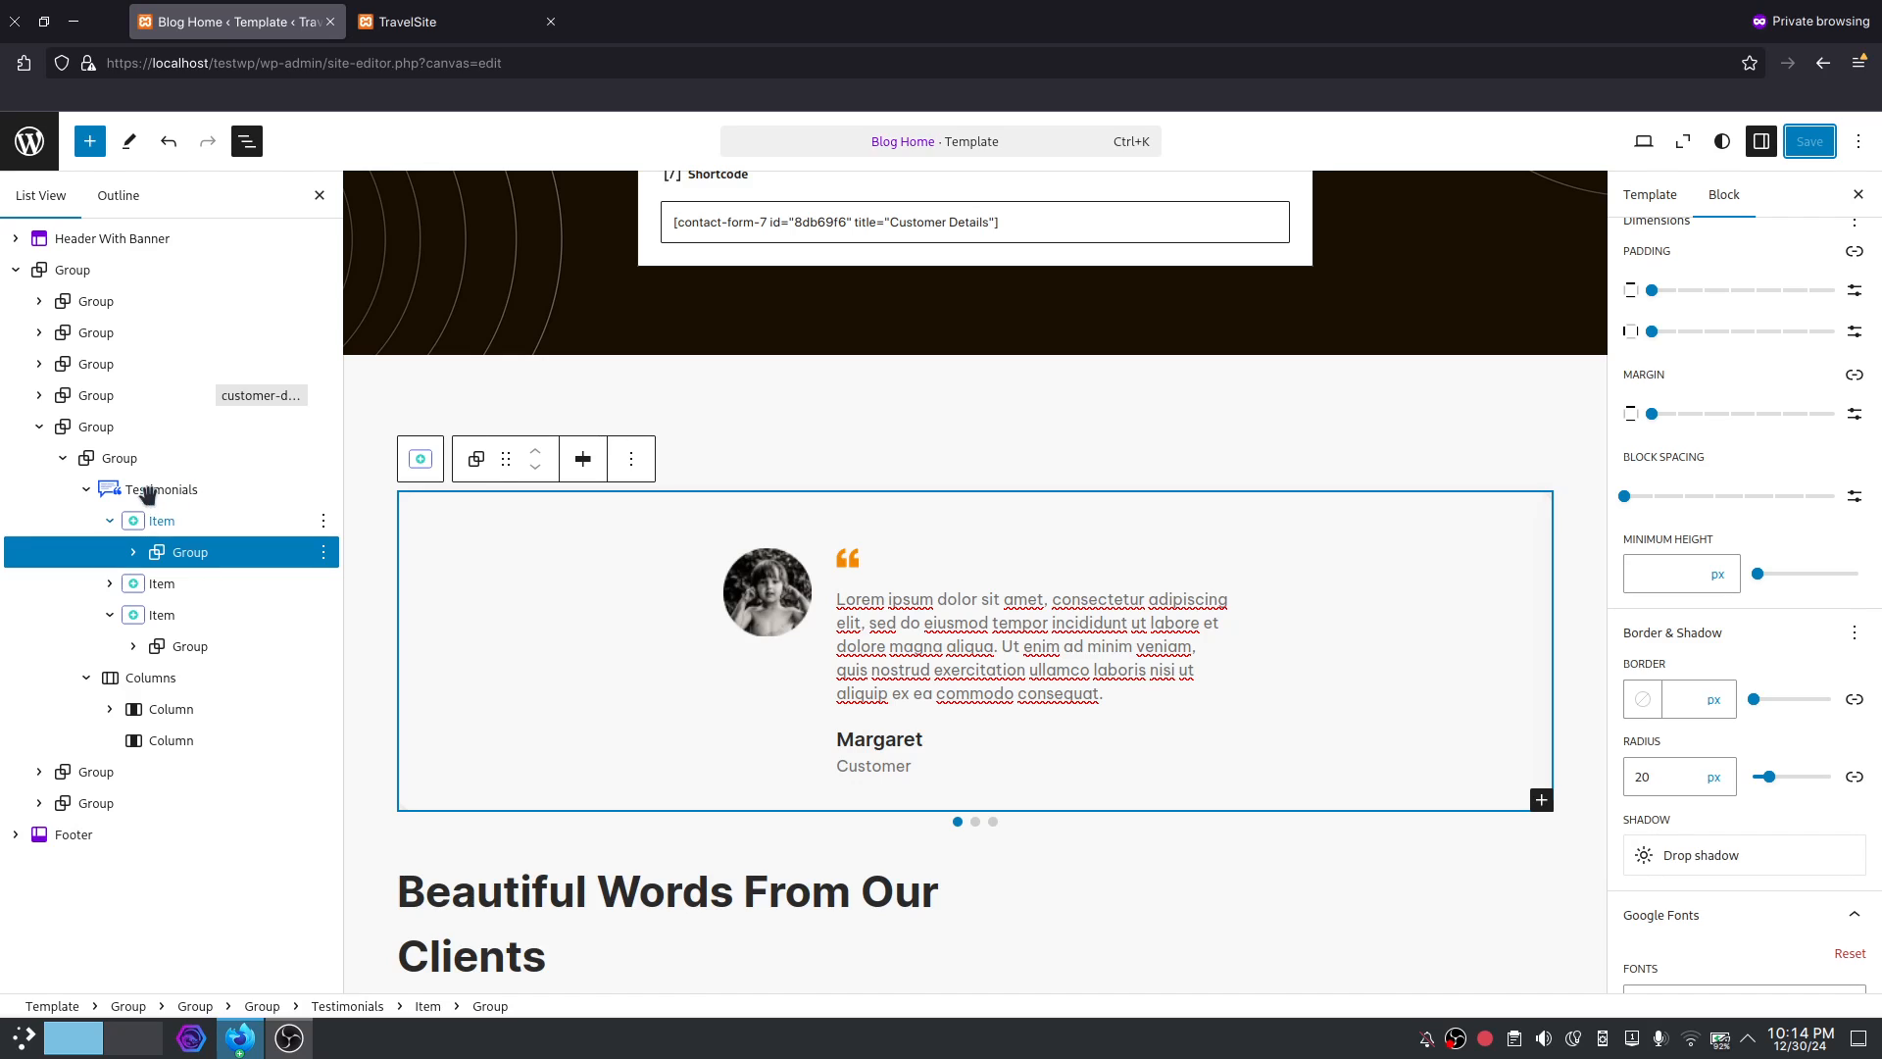
{"action": "left_click", "coordinate": [147, 491]}
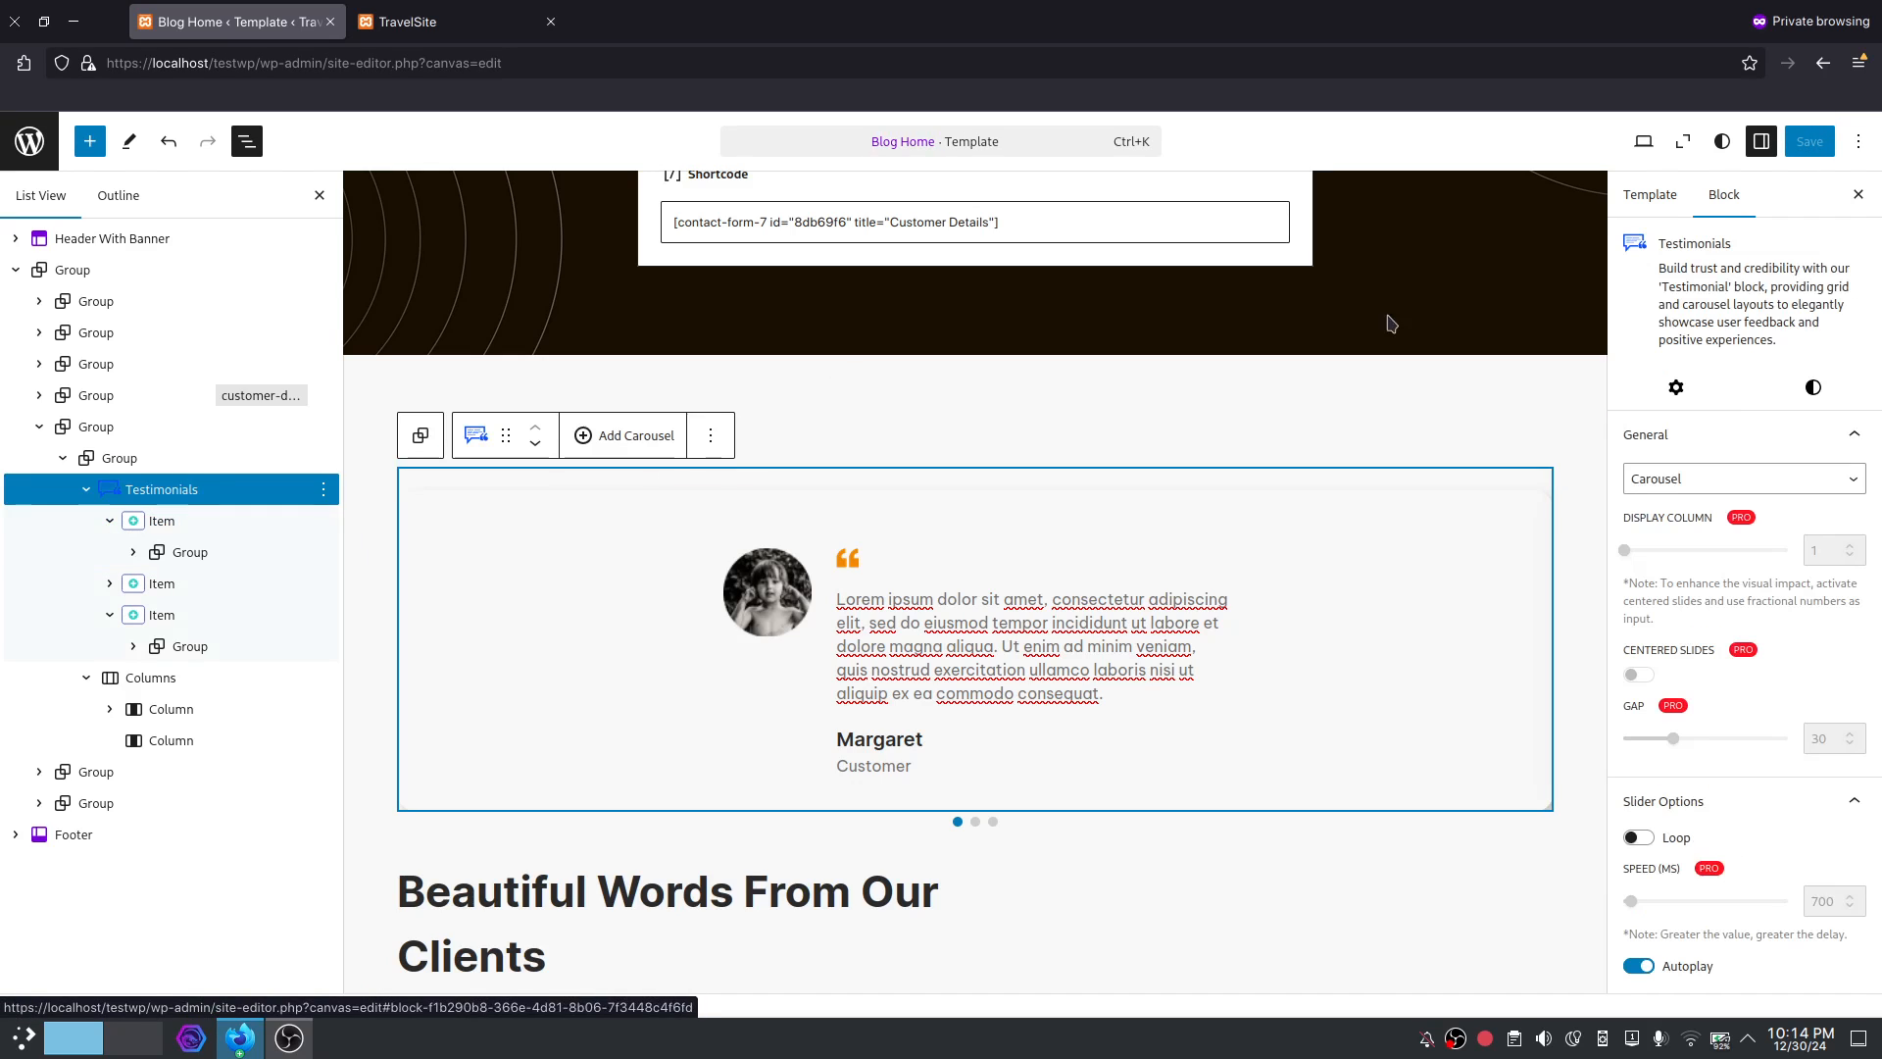
{"action": "left_click", "coordinate": [1812, 389]}
{"action": "left_click", "coordinate": [1692, 430]}
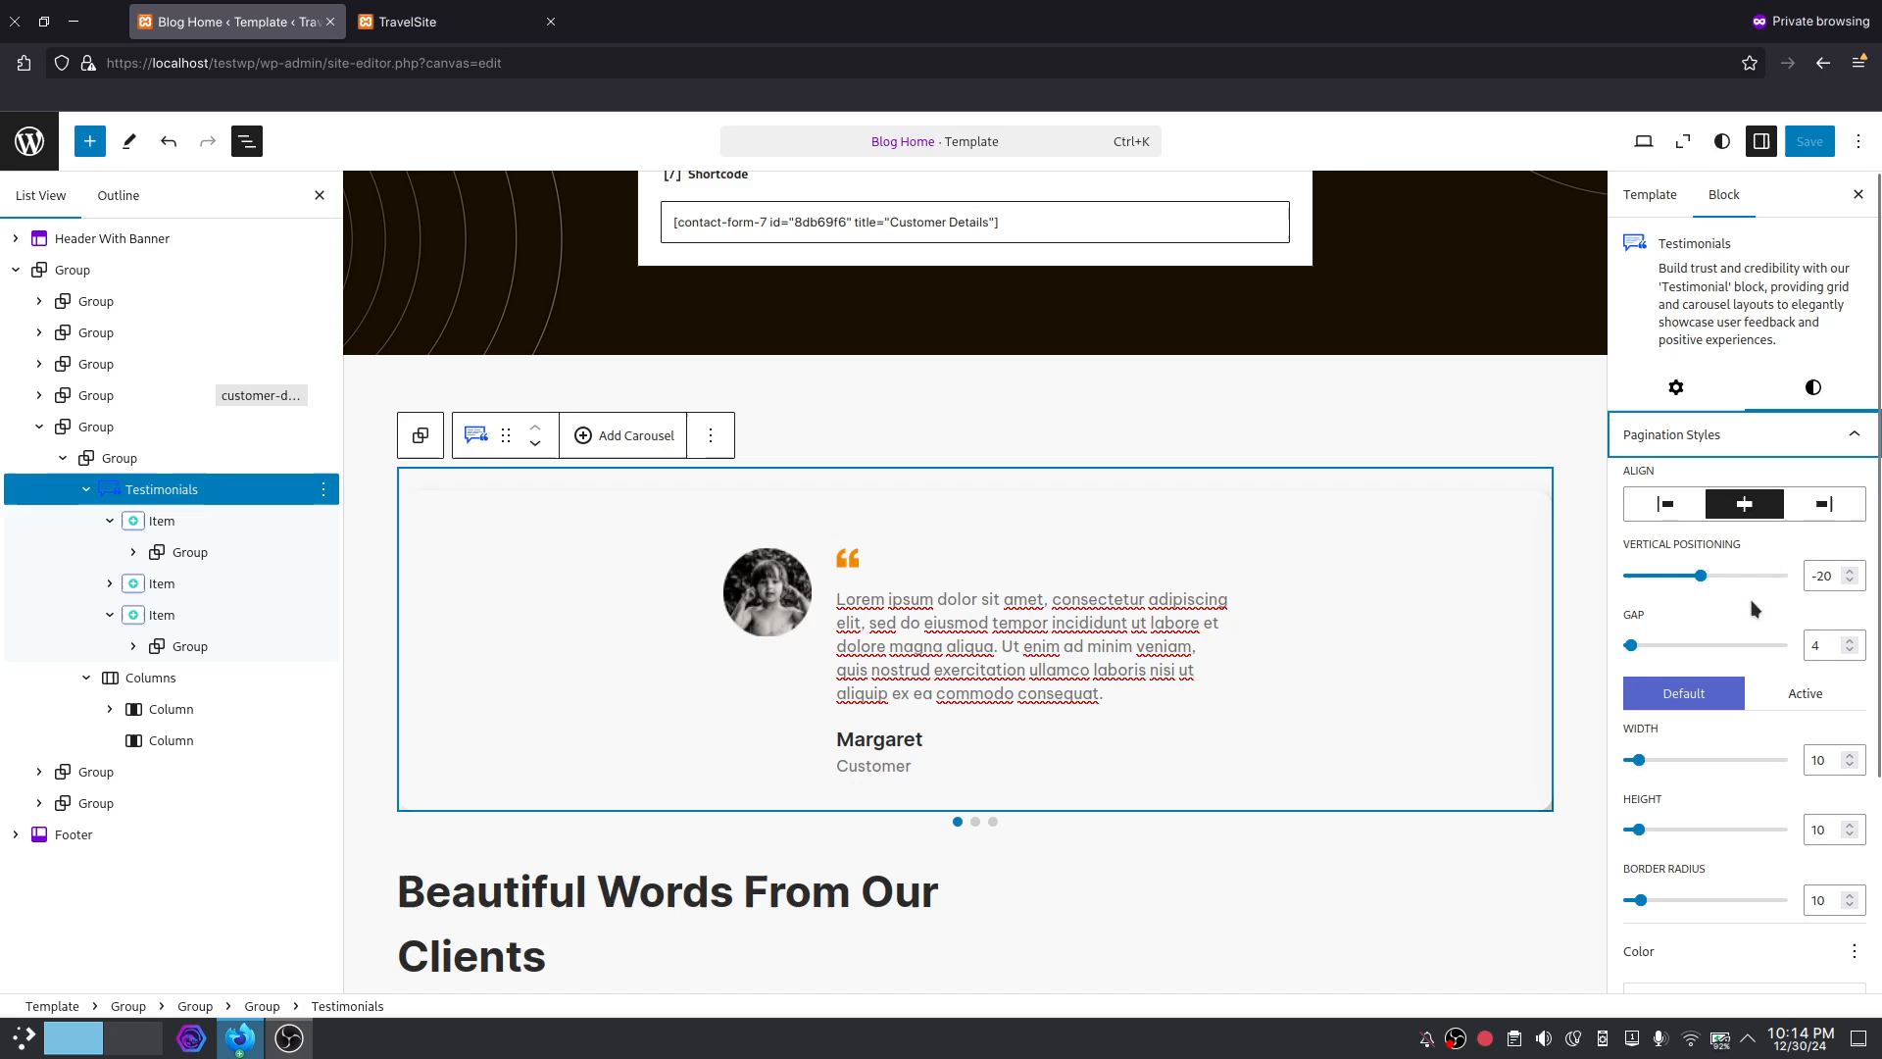
{"action": "scroll", "coordinate": [1727, 656], "scroll_direction": "down", "scroll_amount": 3}
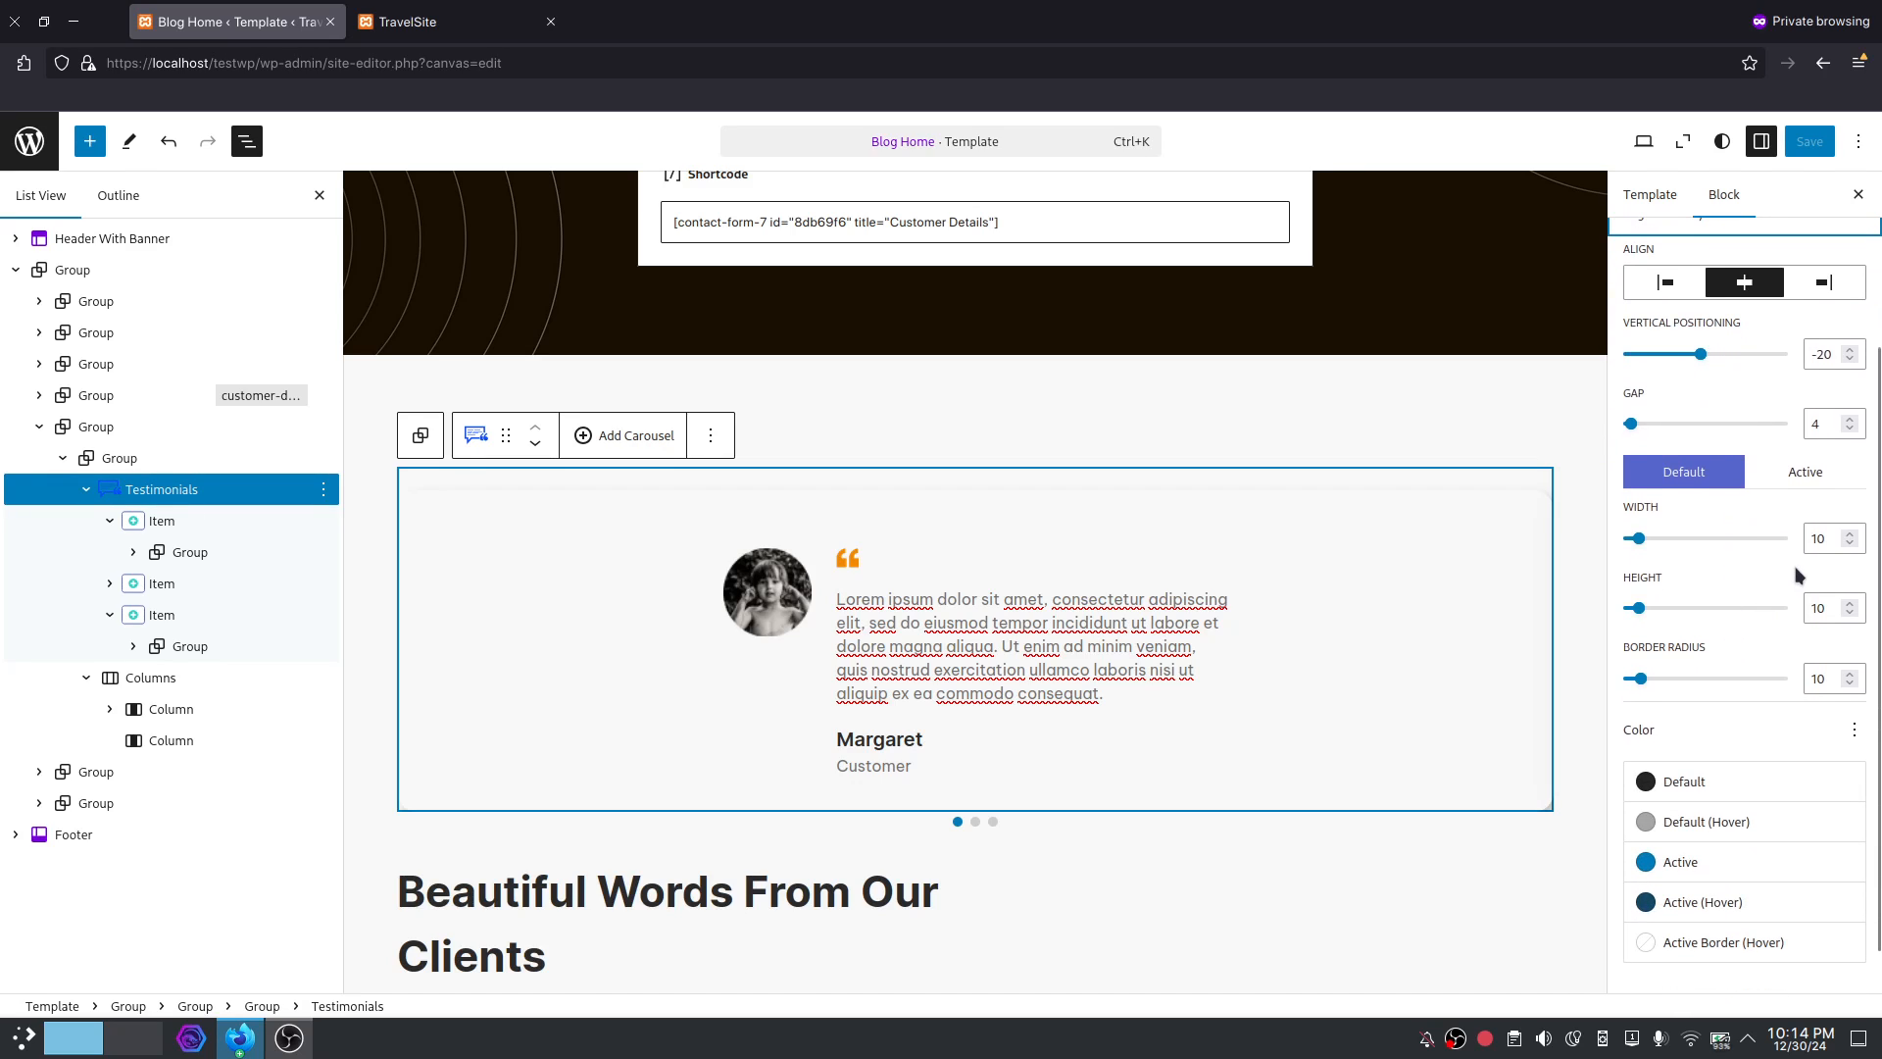
{"action": "scroll", "coordinate": [1797, 576], "scroll_direction": "down", "scroll_amount": 2}
{"action": "left_click", "coordinate": [1715, 971]}
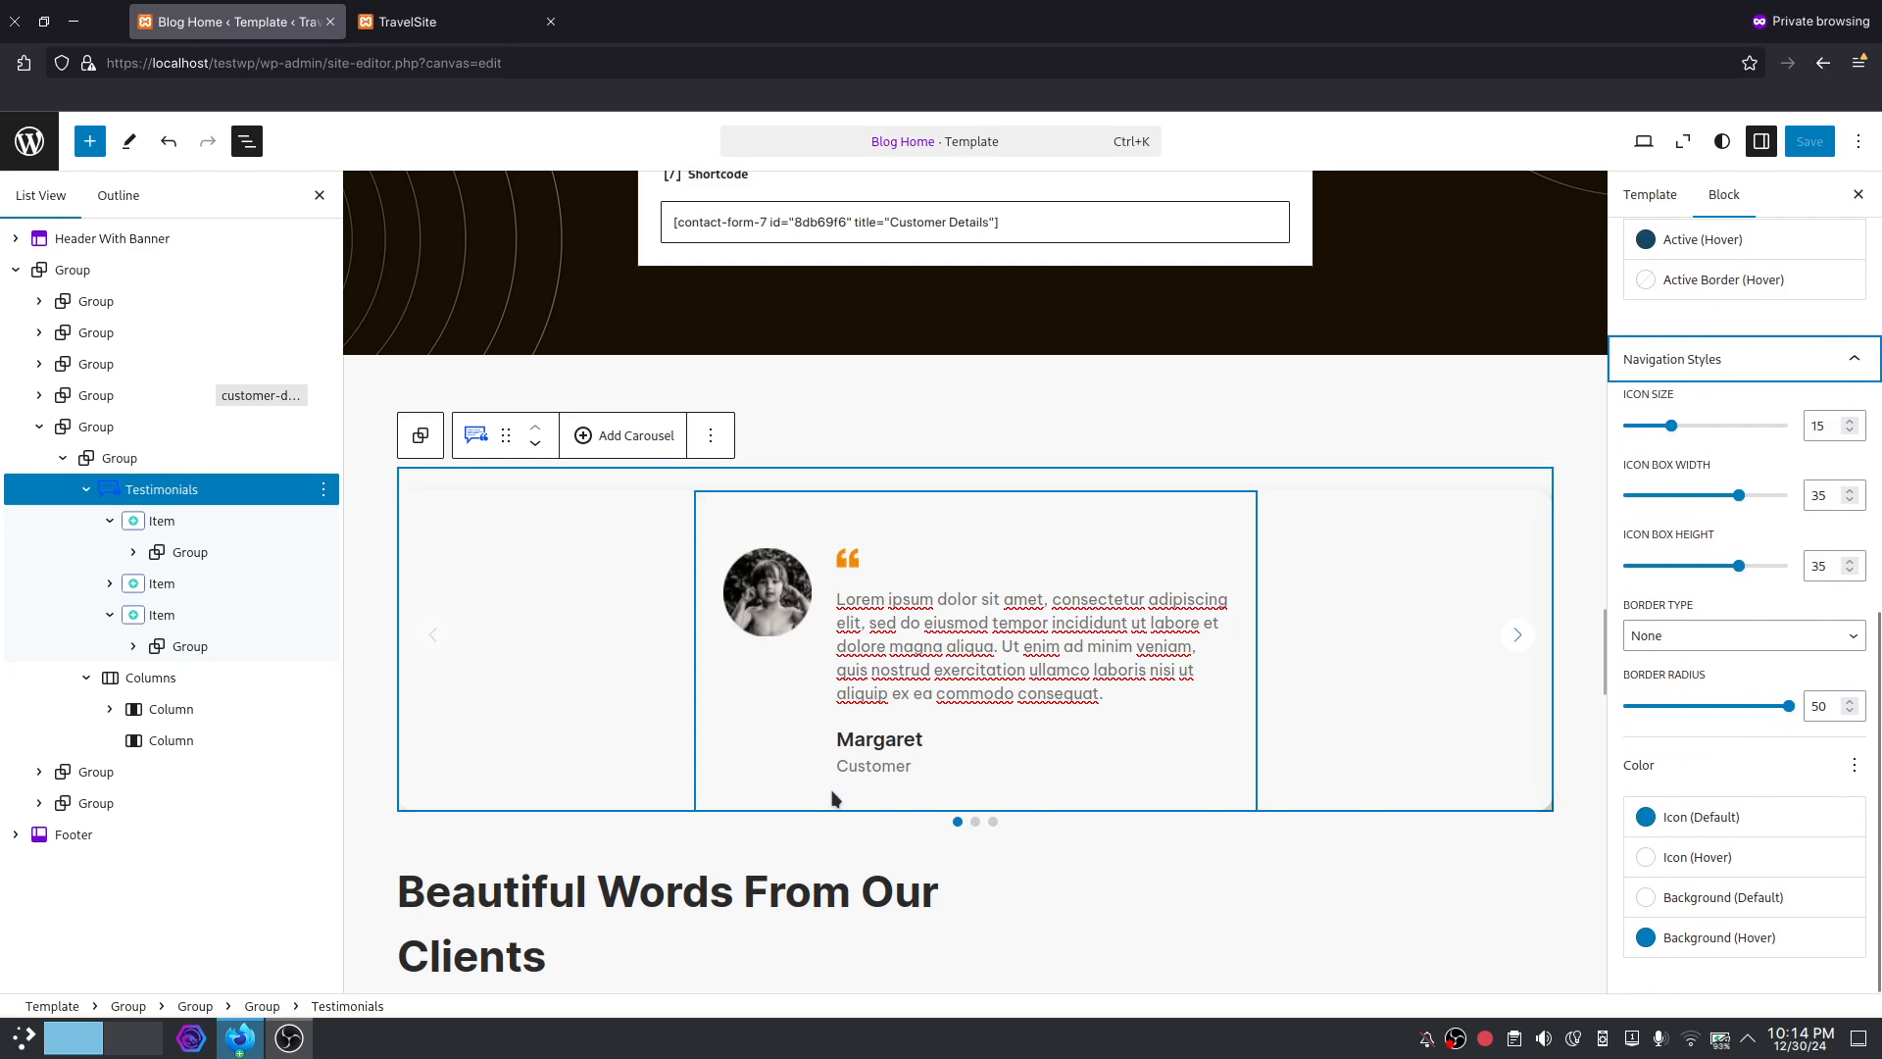
Examine the settings of the first Testimonials item's Columns block and its parent group, including Cozy Hover Effect and Cozy Animation.
{"action": "left_click", "coordinate": [134, 552]}
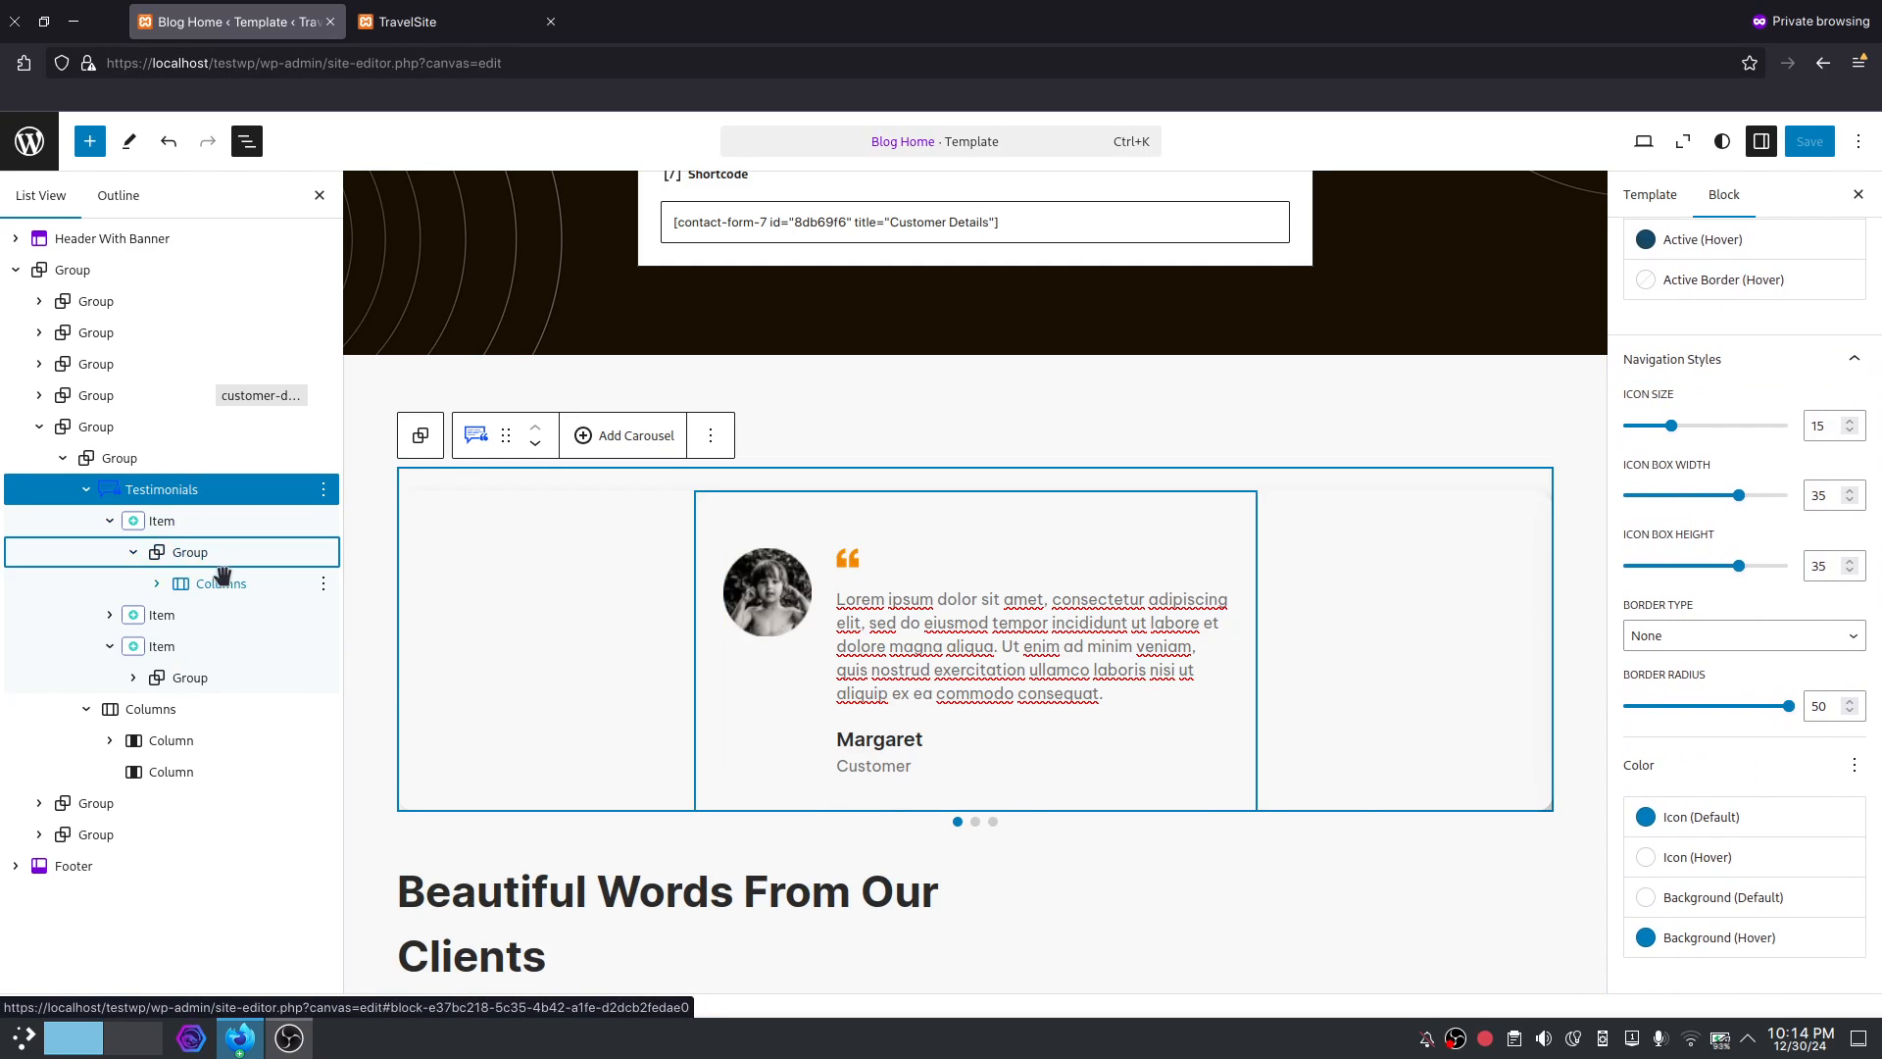
{"action": "left_click", "coordinate": [223, 582]}
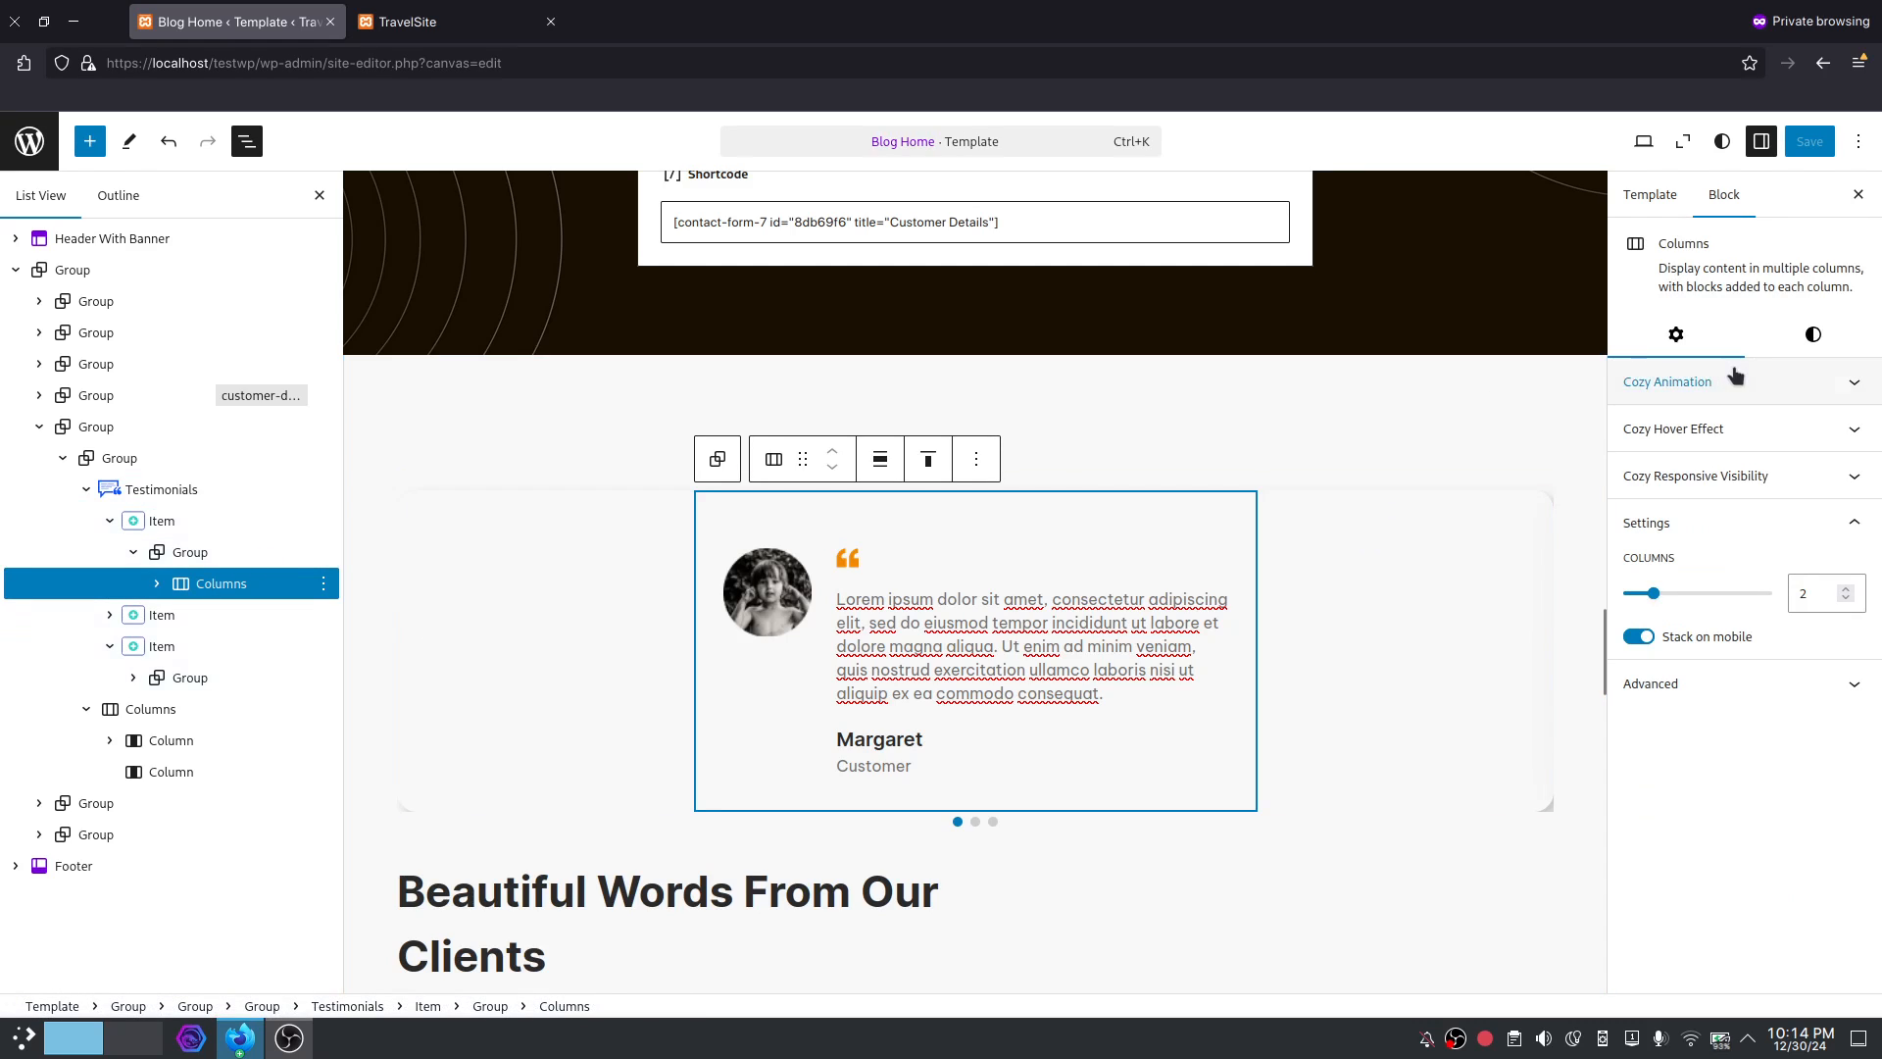
{"action": "left_click", "coordinate": [174, 555]}
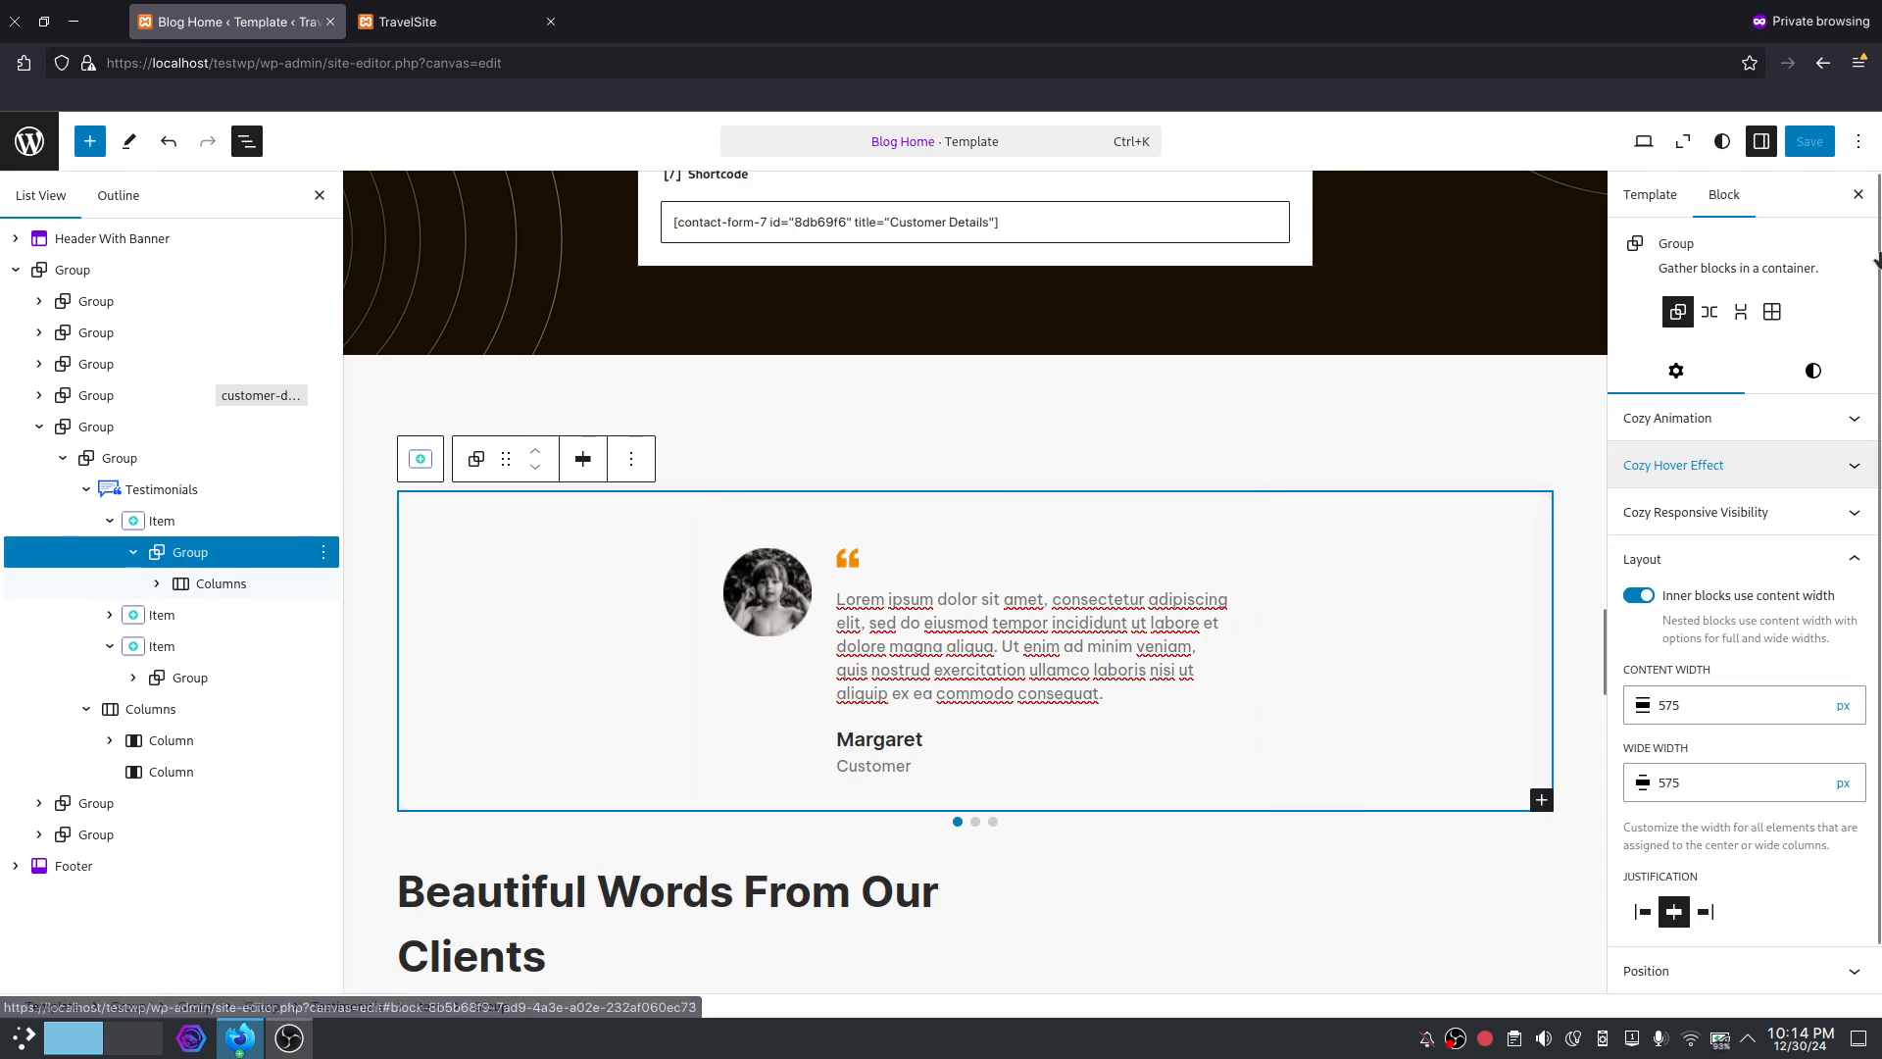
{"action": "left_click", "coordinate": [1718, 487]}
{"action": "scroll", "coordinate": [1786, 618], "scroll_direction": "down", "scroll_amount": 2}
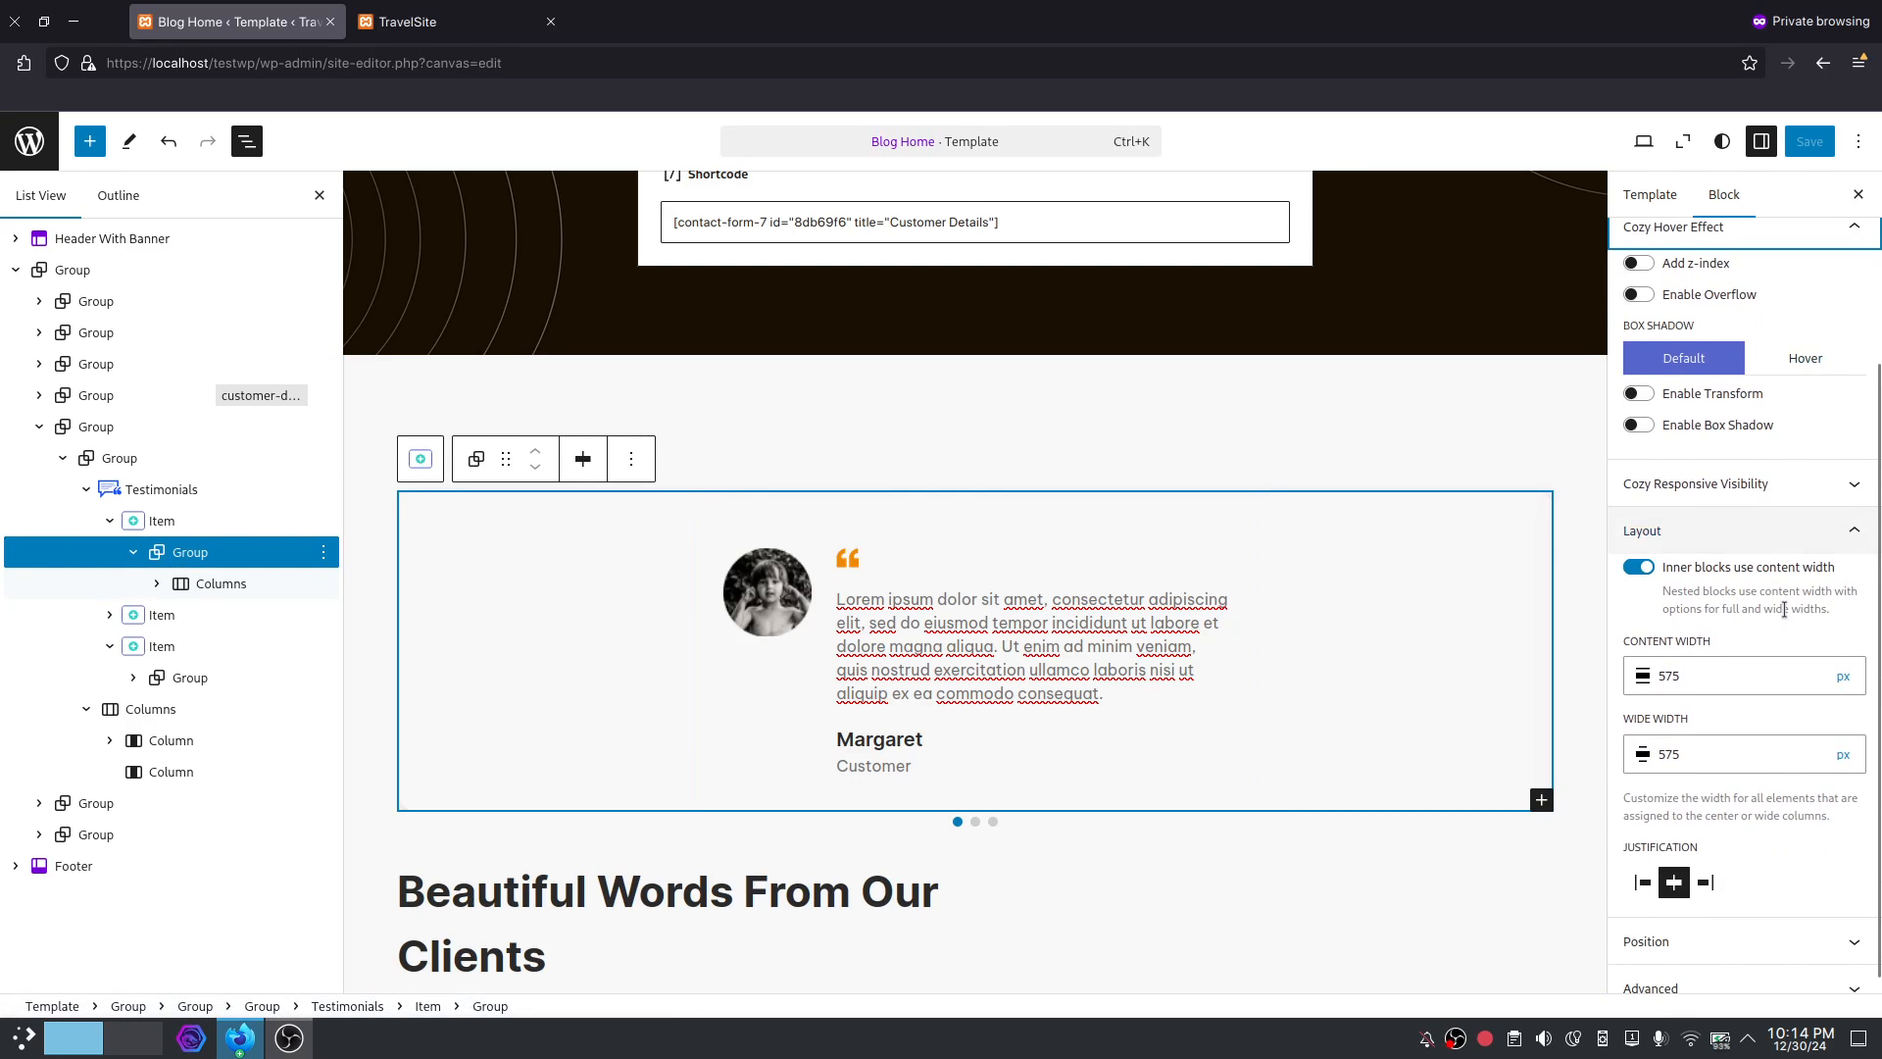
{"action": "scroll", "coordinate": [1786, 617], "scroll_direction": "up", "scroll_amount": 1}
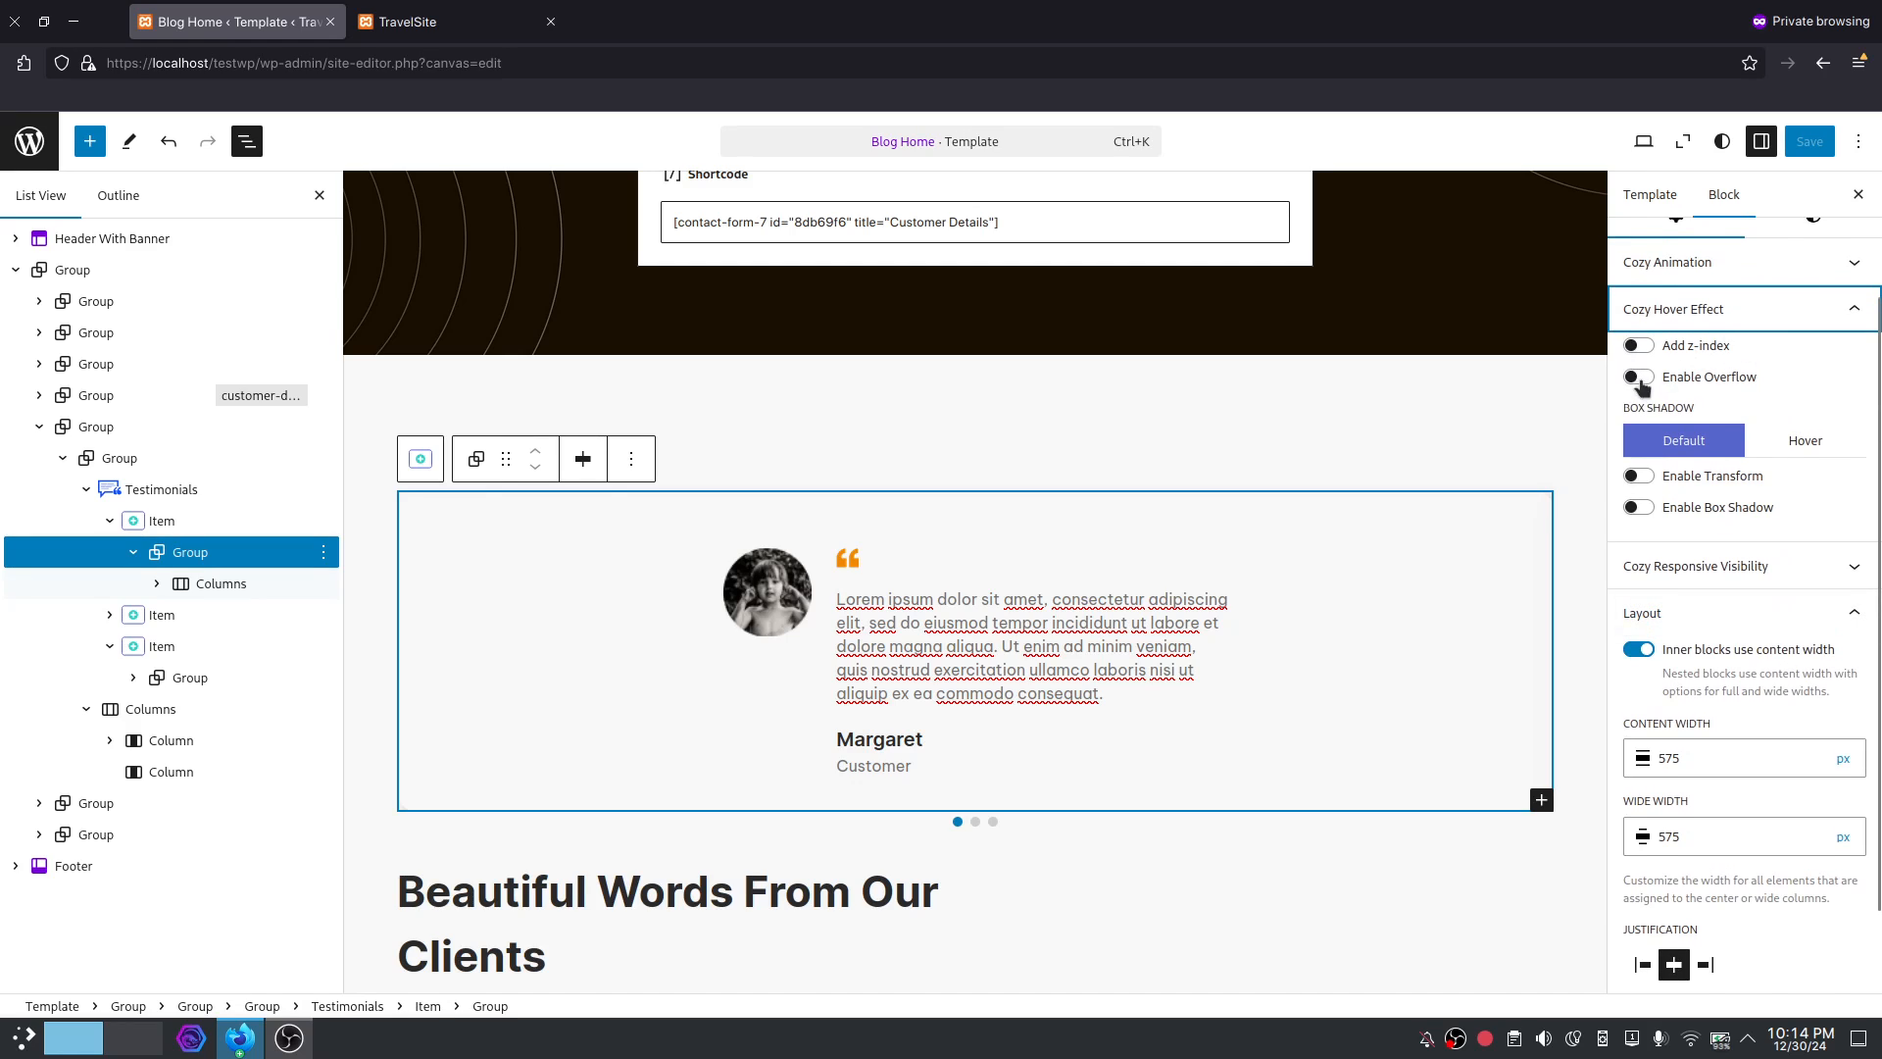
{"action": "scroll", "coordinate": [1765, 404], "scroll_direction": "up", "scroll_amount": 1}
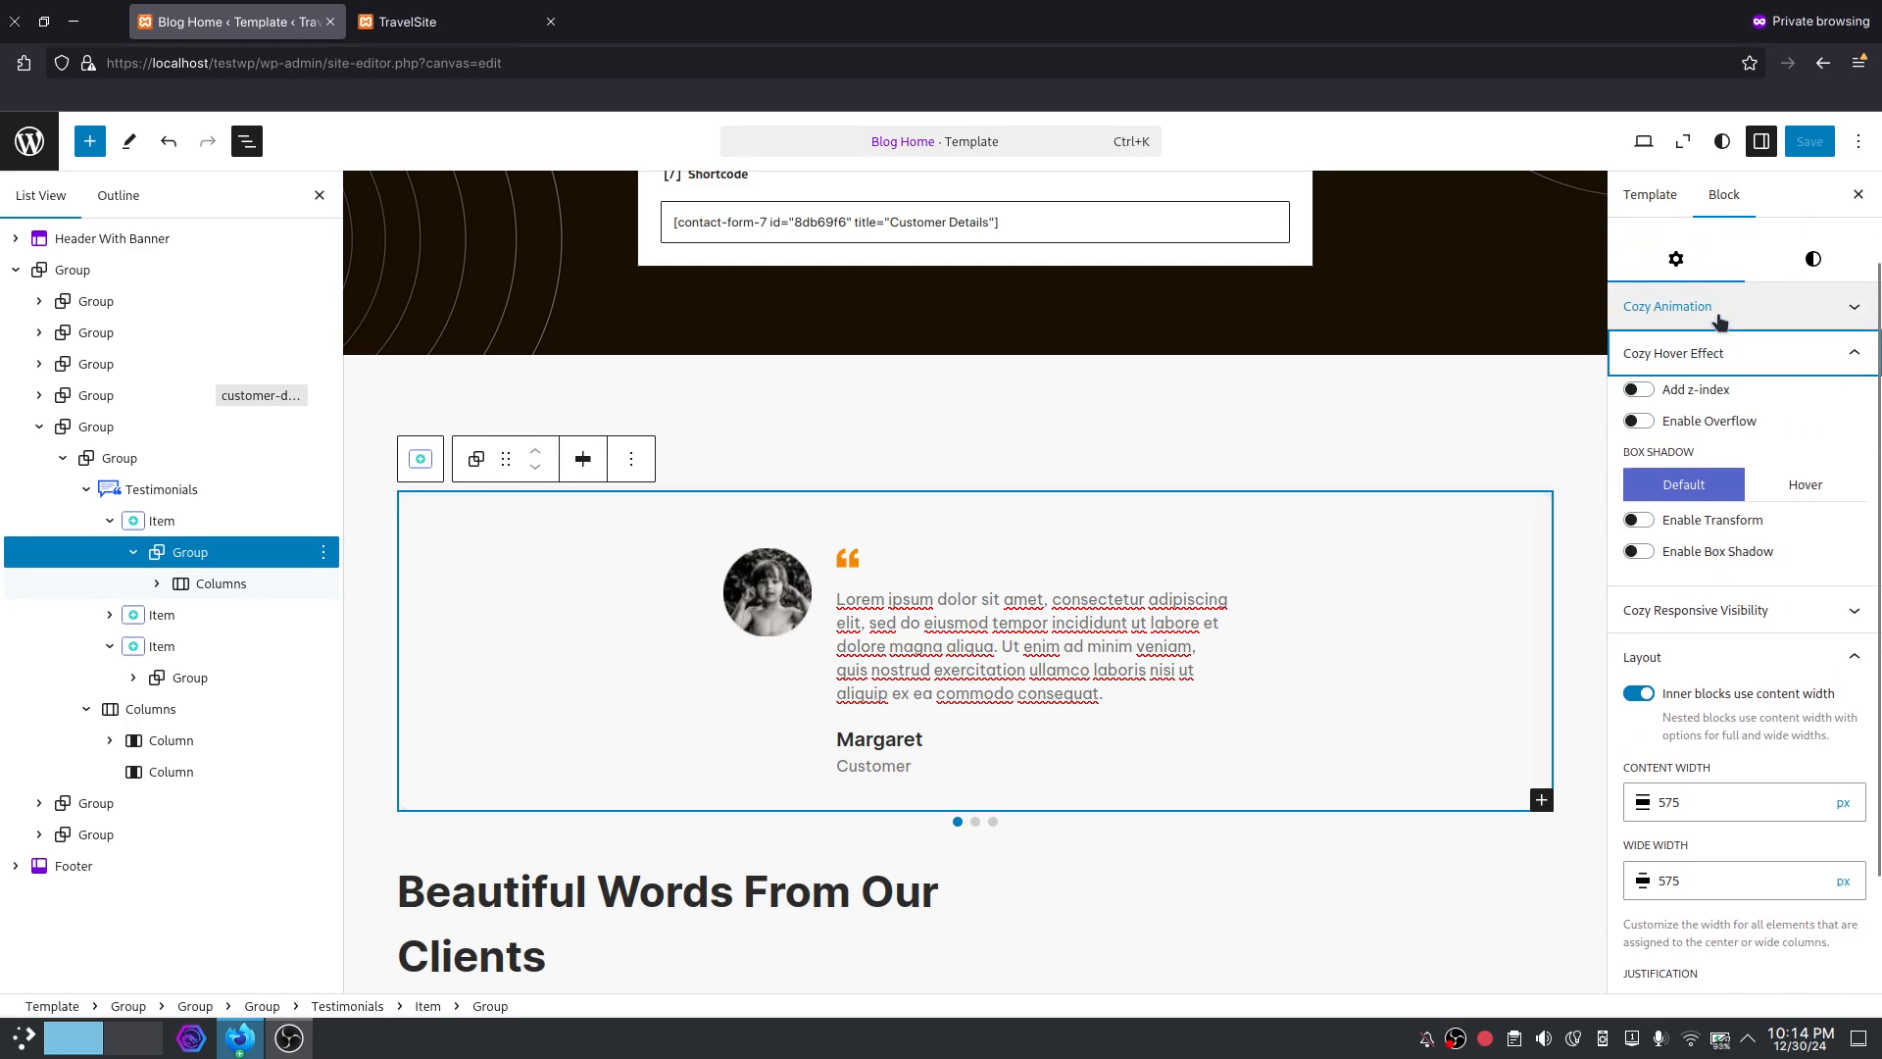
{"action": "left_click", "coordinate": [1720, 309]}
{"action": "scroll", "coordinate": [1779, 480], "scroll_direction": "down", "scroll_amount": 1}
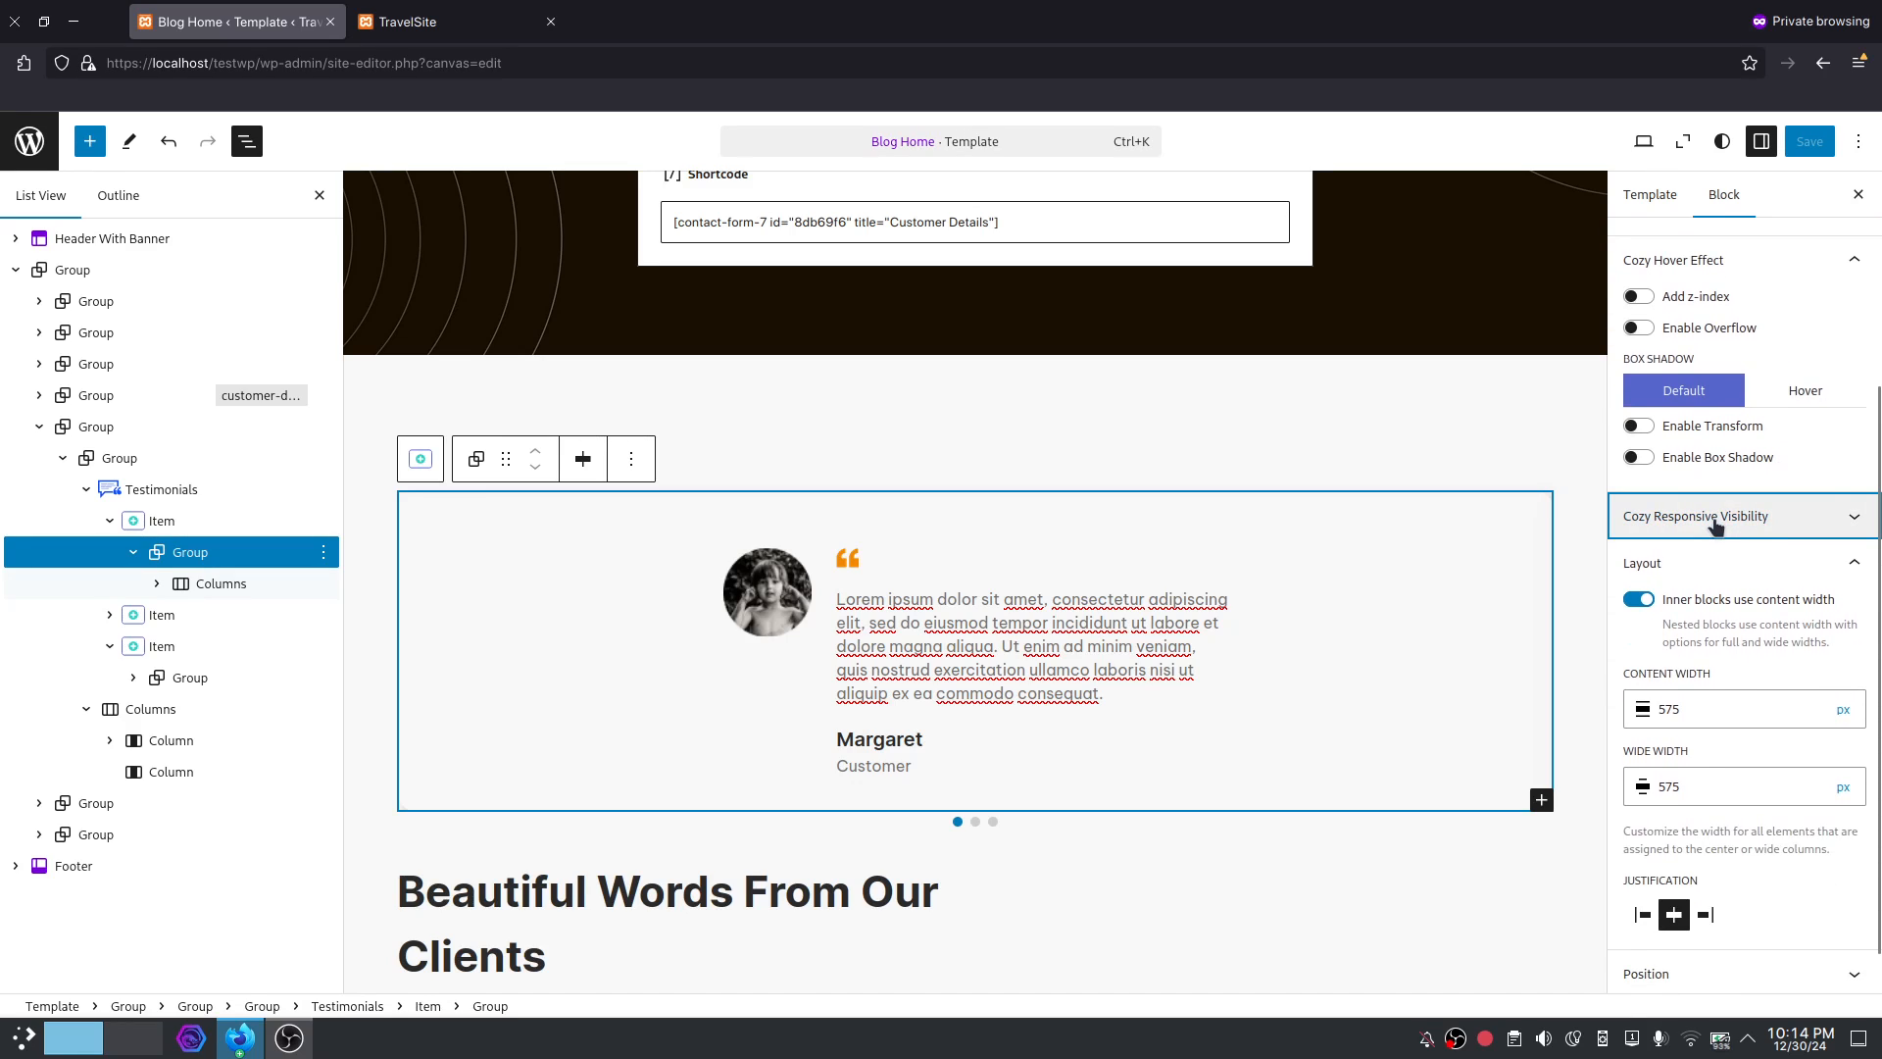
Turn off Show/Hide for tablet in the group's Cozy Responsive Visibility, look at the mobile setting and save the template.
{"action": "left_click", "coordinate": [1716, 526]}
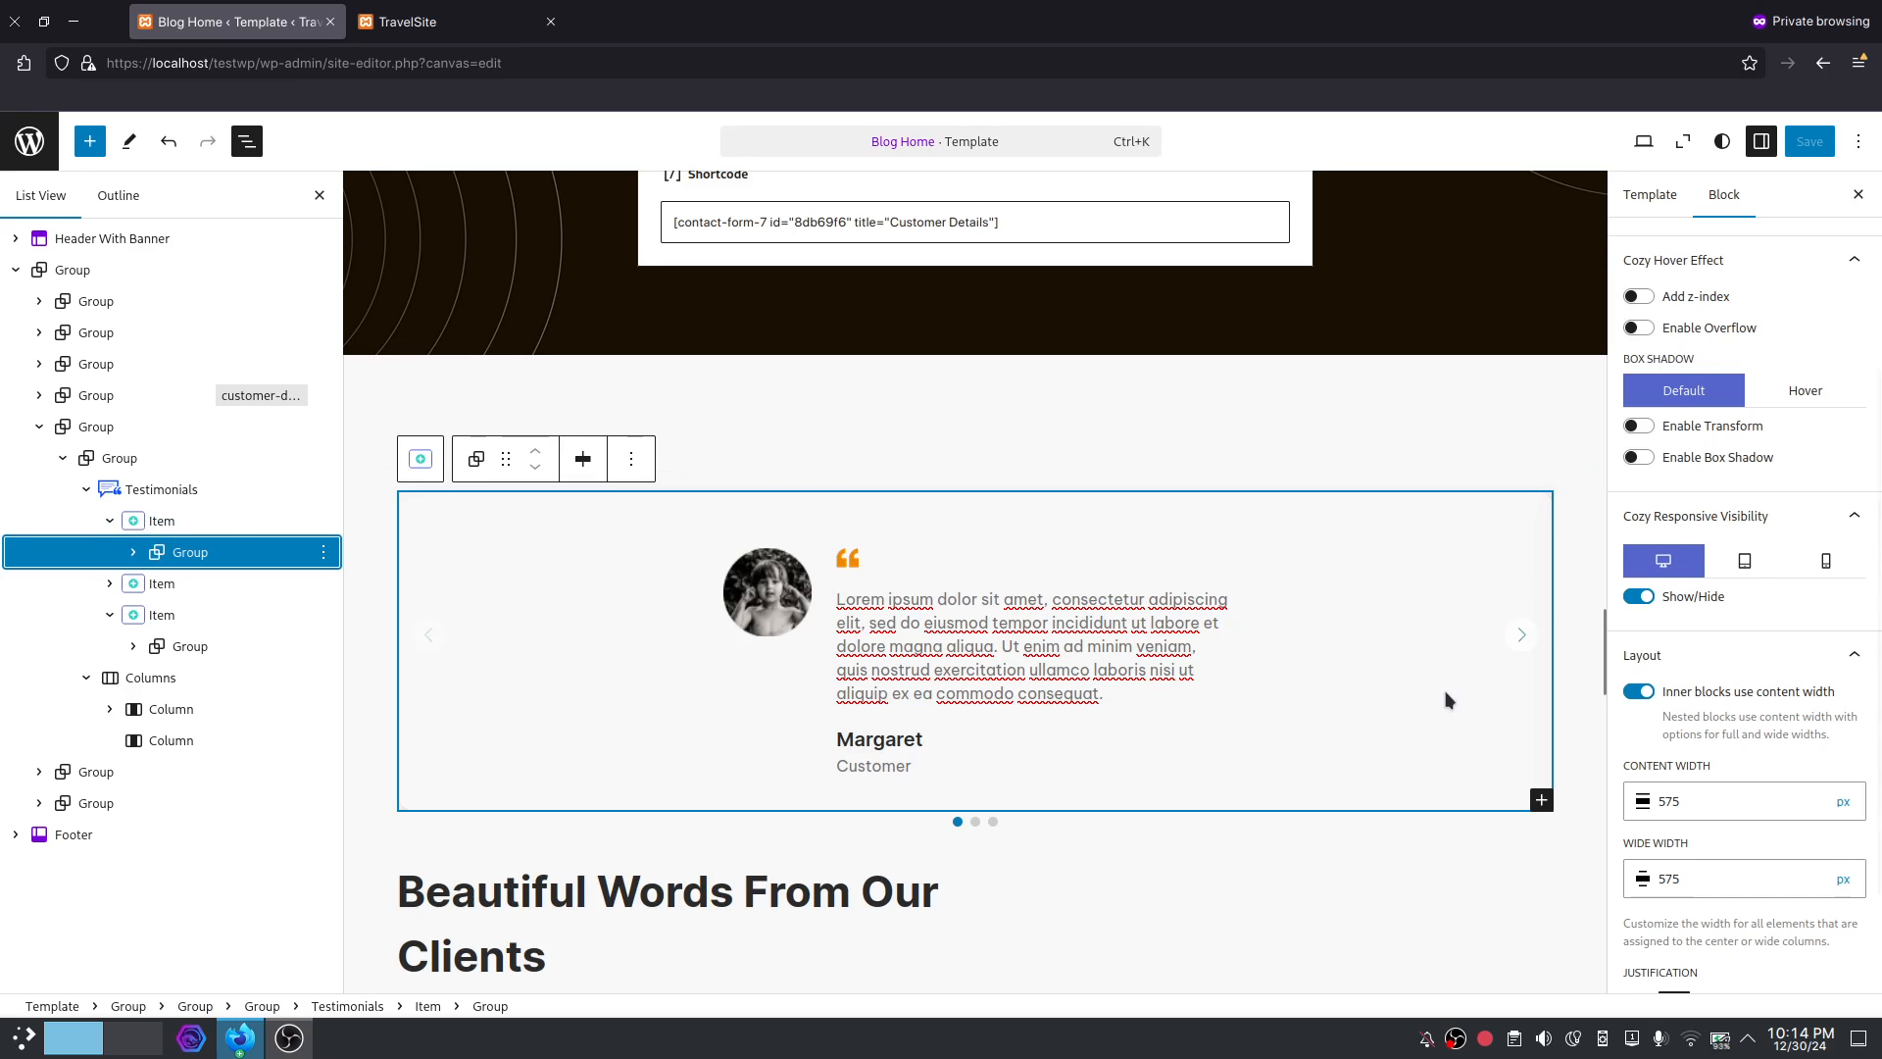
{"action": "left_click", "coordinate": [1749, 569]}
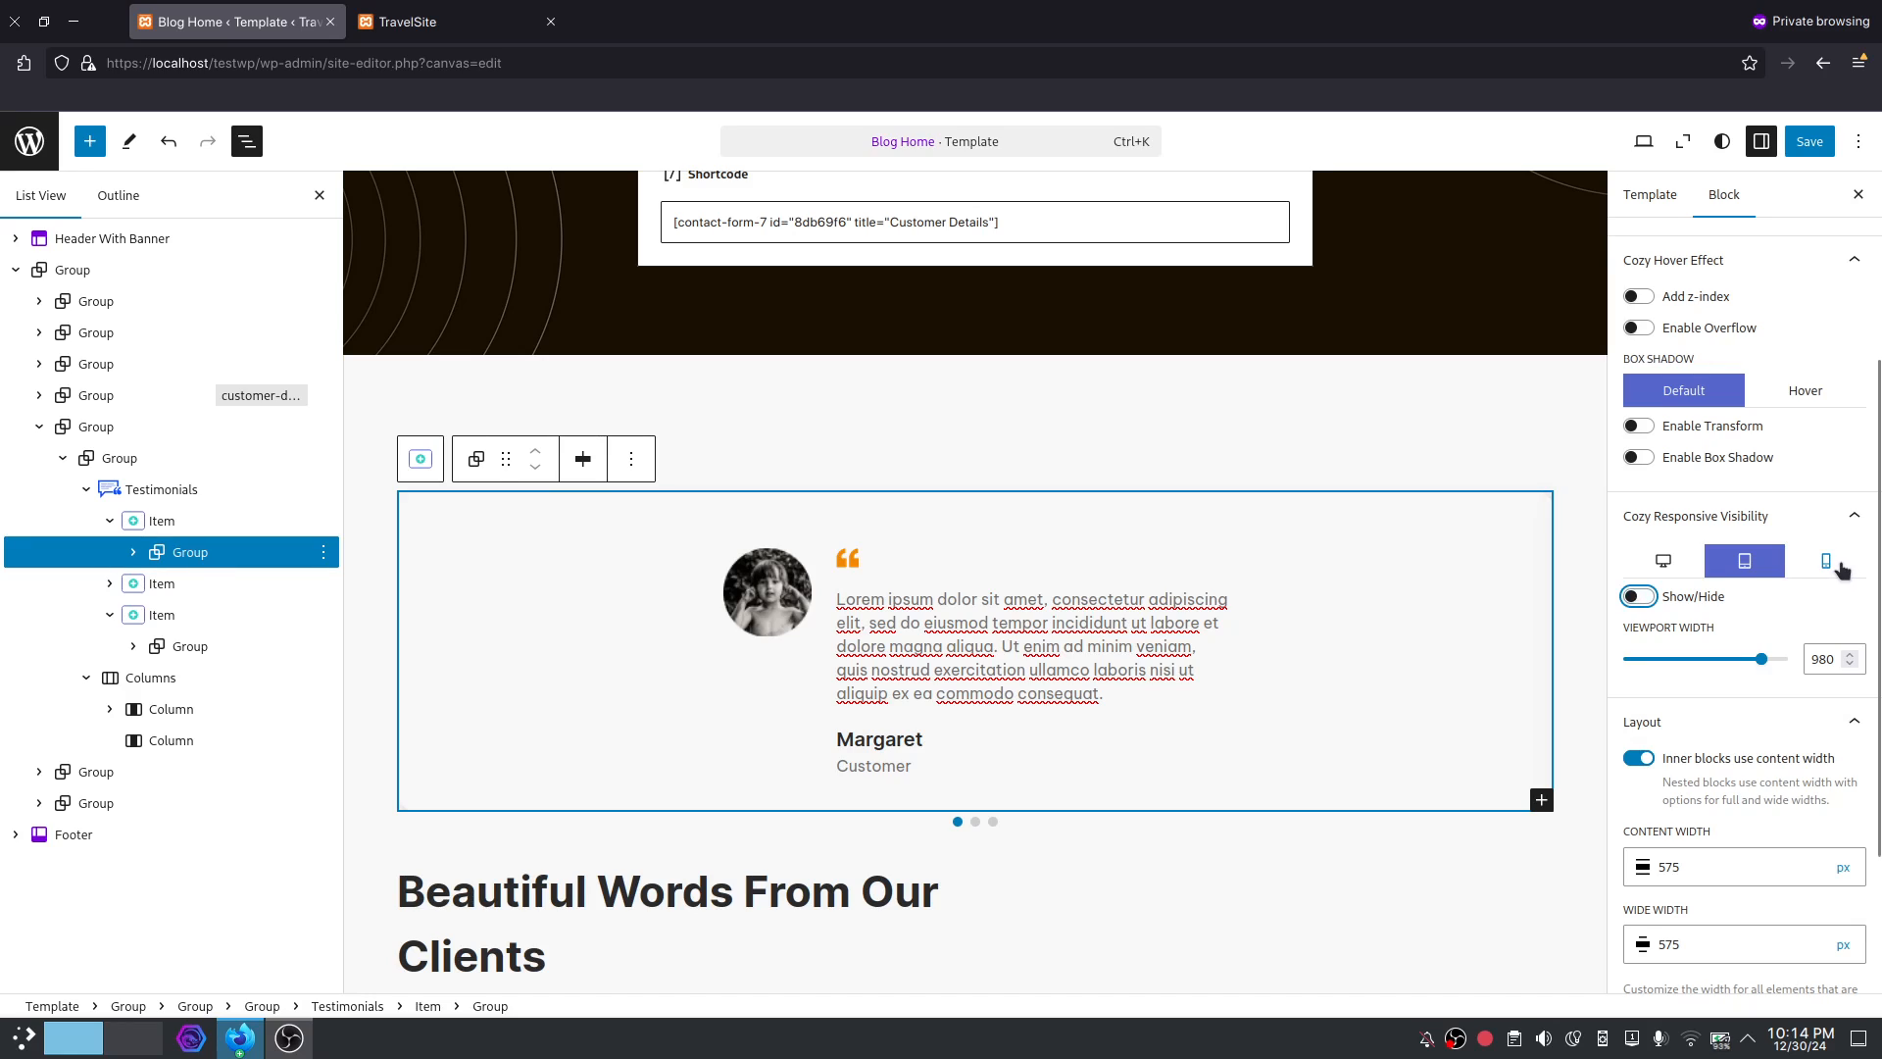
{"action": "left_click", "coordinate": [1839, 567]}
{"action": "left_click", "coordinate": [1752, 555]}
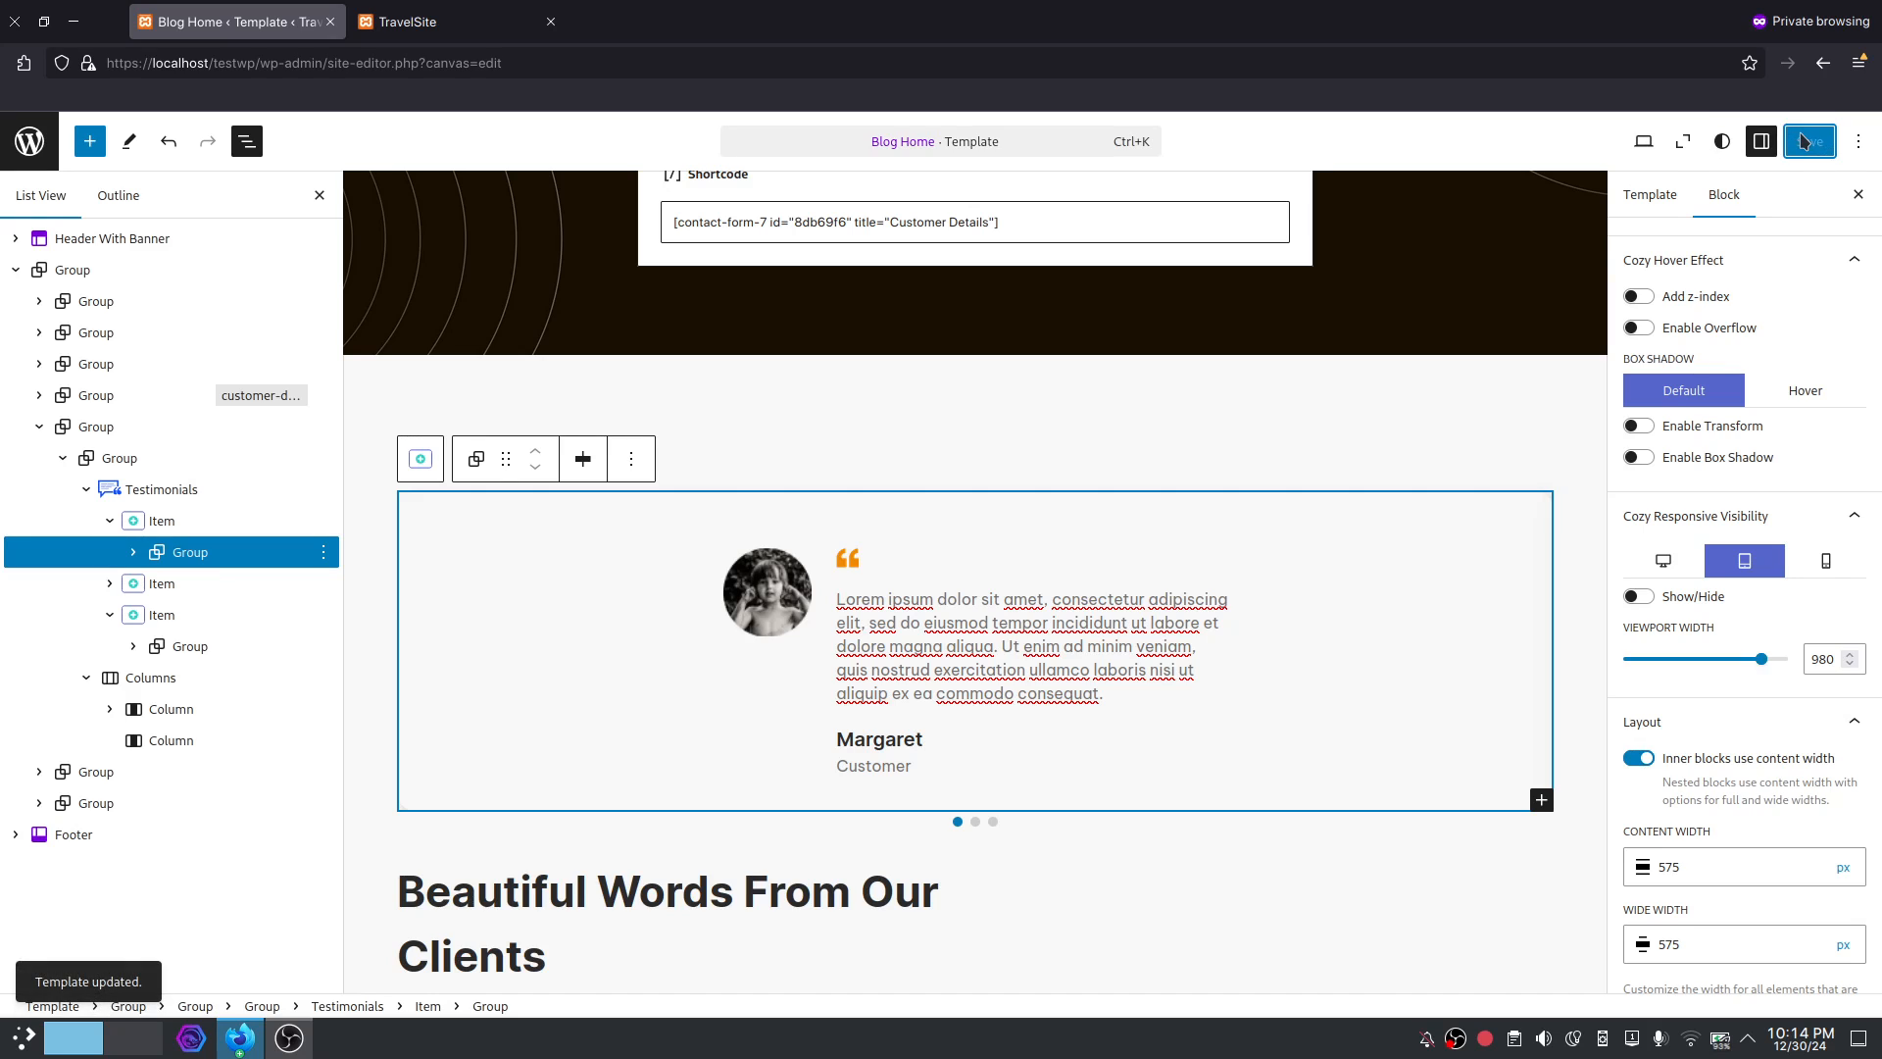
Switch to the live TravelSite page, reload it and inspect the Testimonials section below the contact form.
{"action": "left_click", "coordinate": [385, 8]}
{"action": "left_click", "coordinate": [476, 62]}
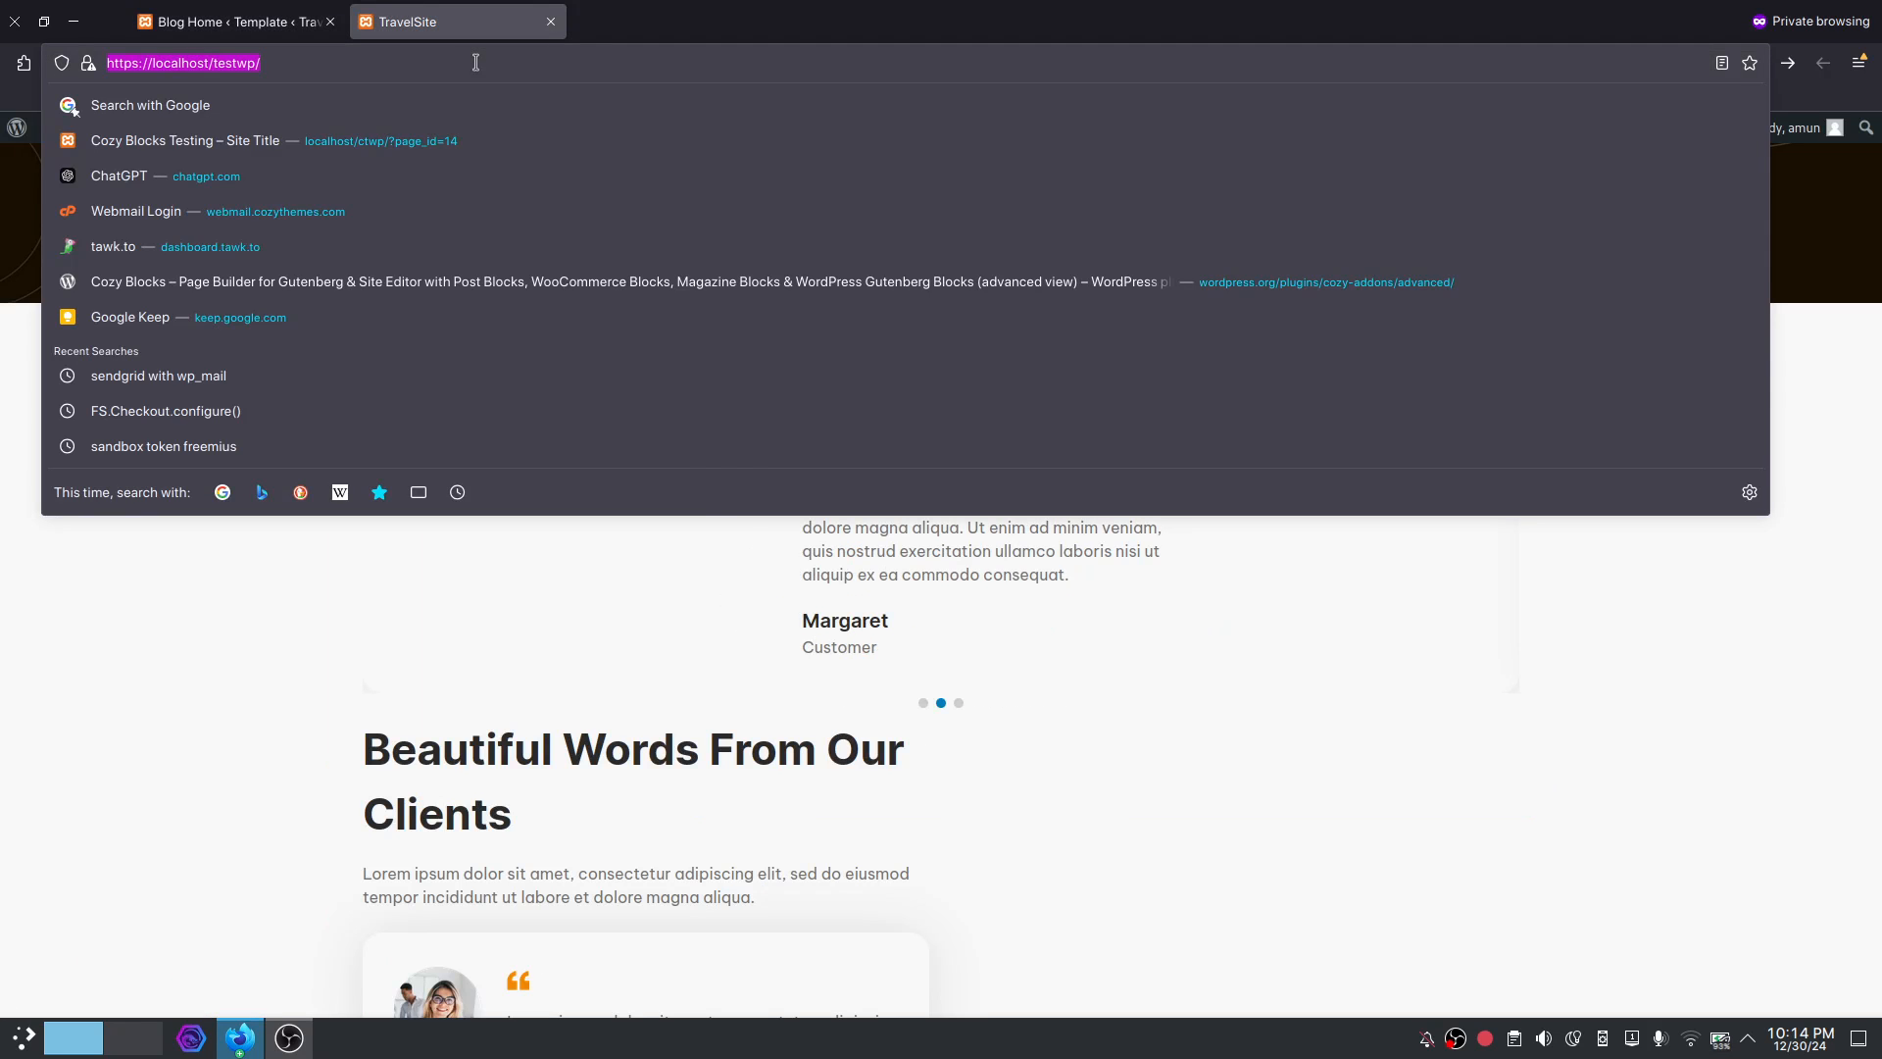
{"action": "key", "text": "Return"}
{"action": "scroll", "coordinate": [1229, 714], "scroll_direction": "down", "scroll_amount": 20}
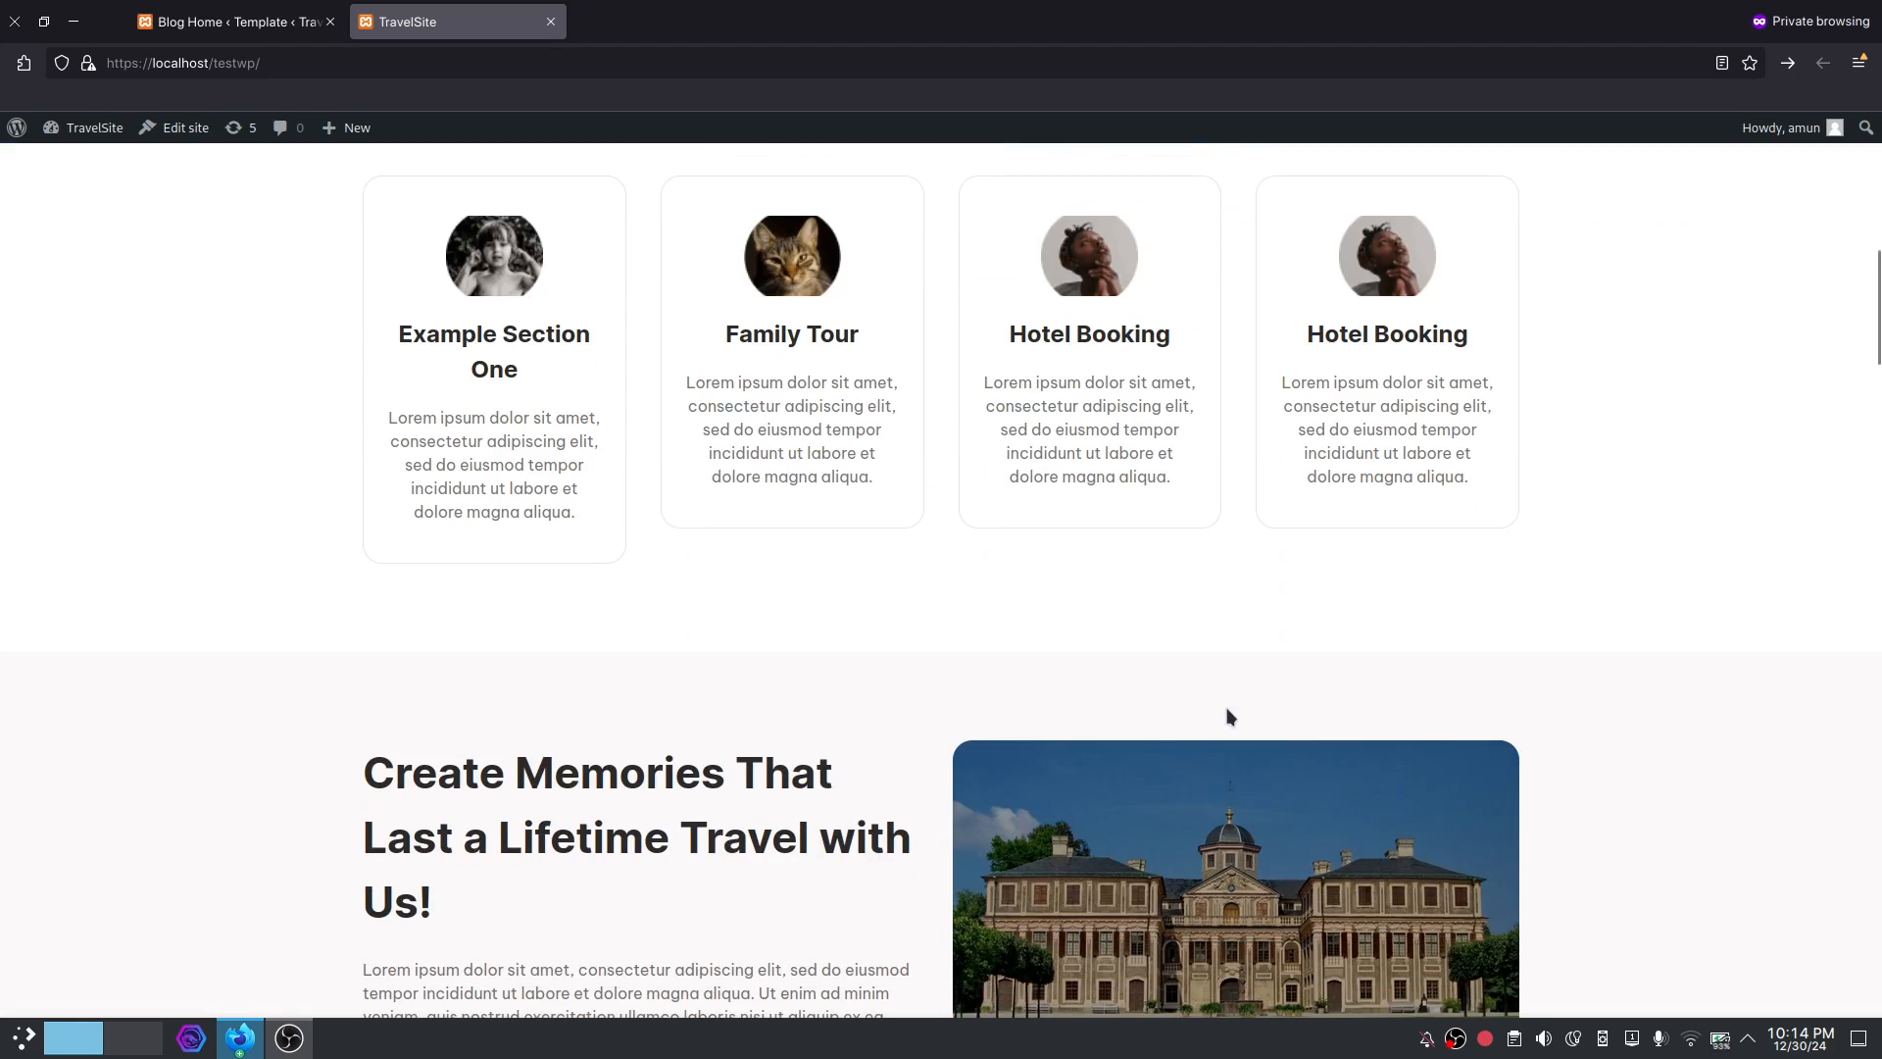
{"action": "scroll", "coordinate": [1230, 716], "scroll_direction": "down", "scroll_amount": 3}
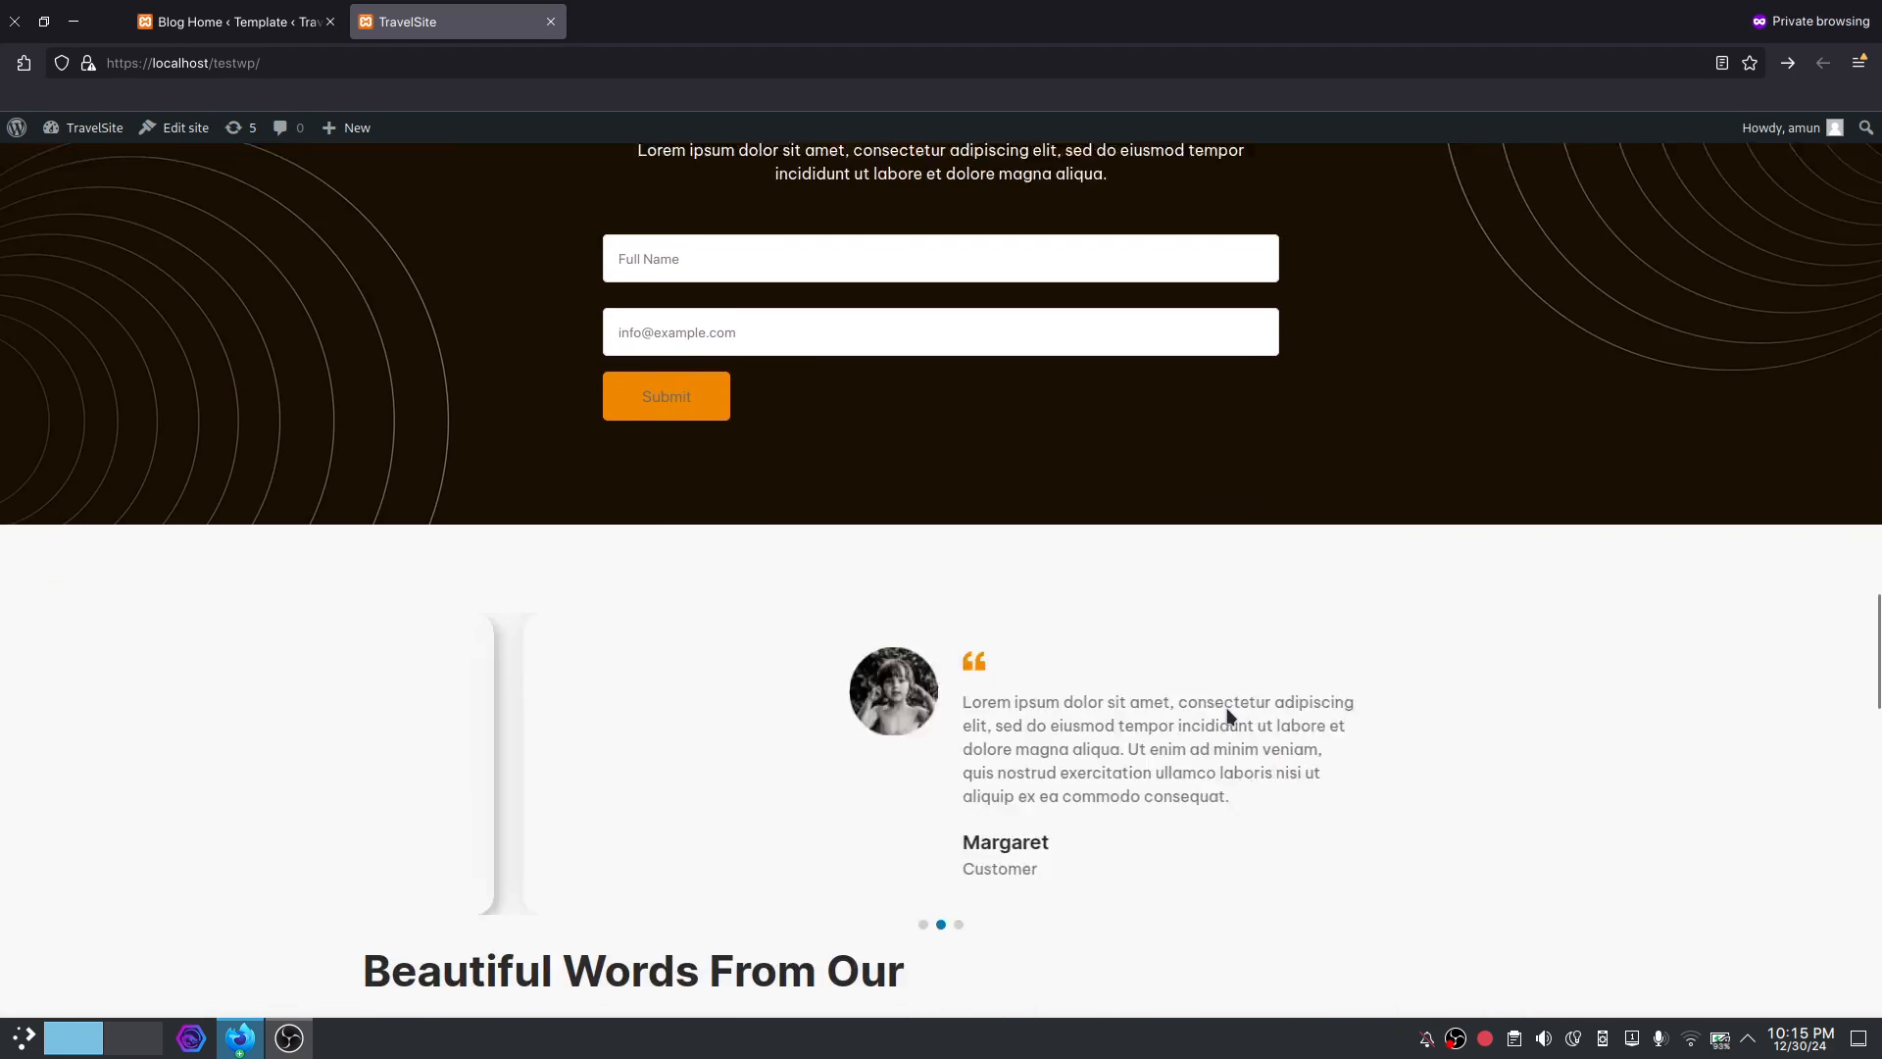
Open the developer tools beside the live page and check the Testimonials section at a narrow and then a wider page width.
{"action": "key", "text": "F12"}
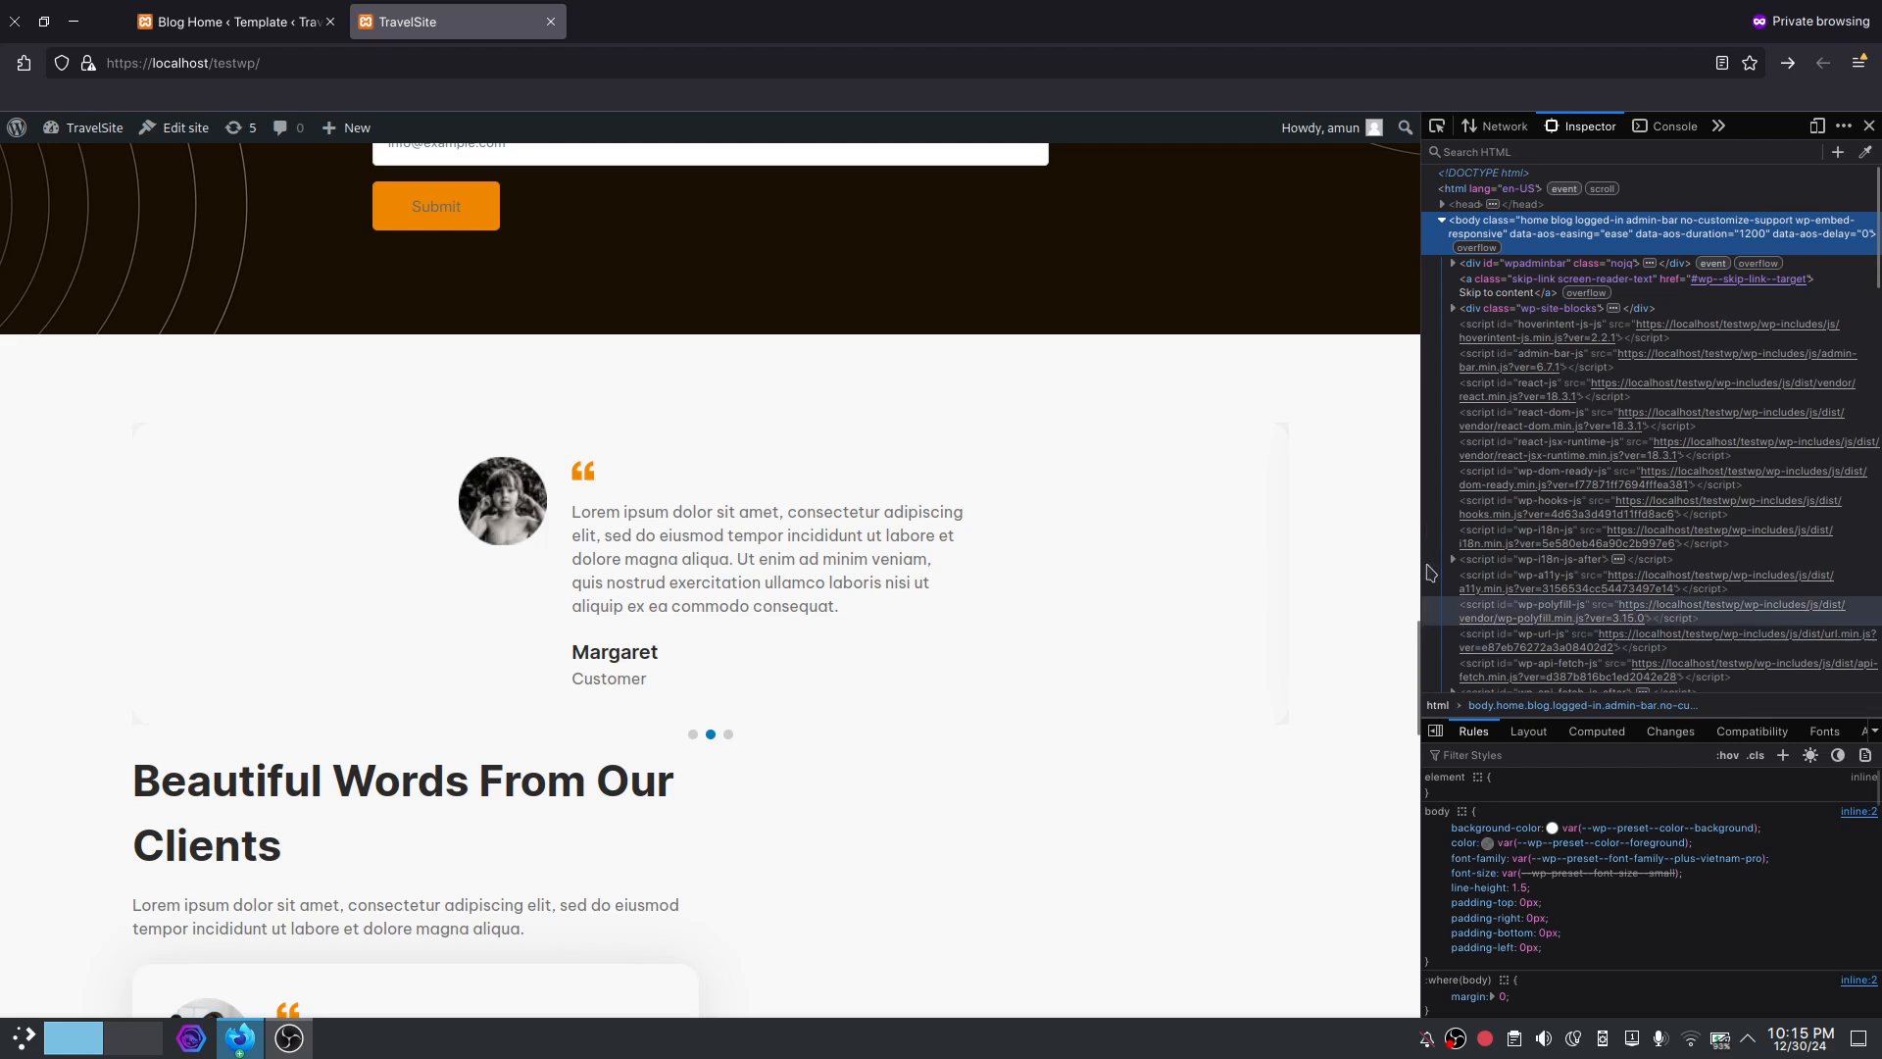
{"action": "left_click_drag", "start_coordinate": [1419, 513], "coordinate": [604, 551]}
{"action": "scroll", "coordinate": [421, 682], "scroll_direction": "down", "scroll_amount": 4}
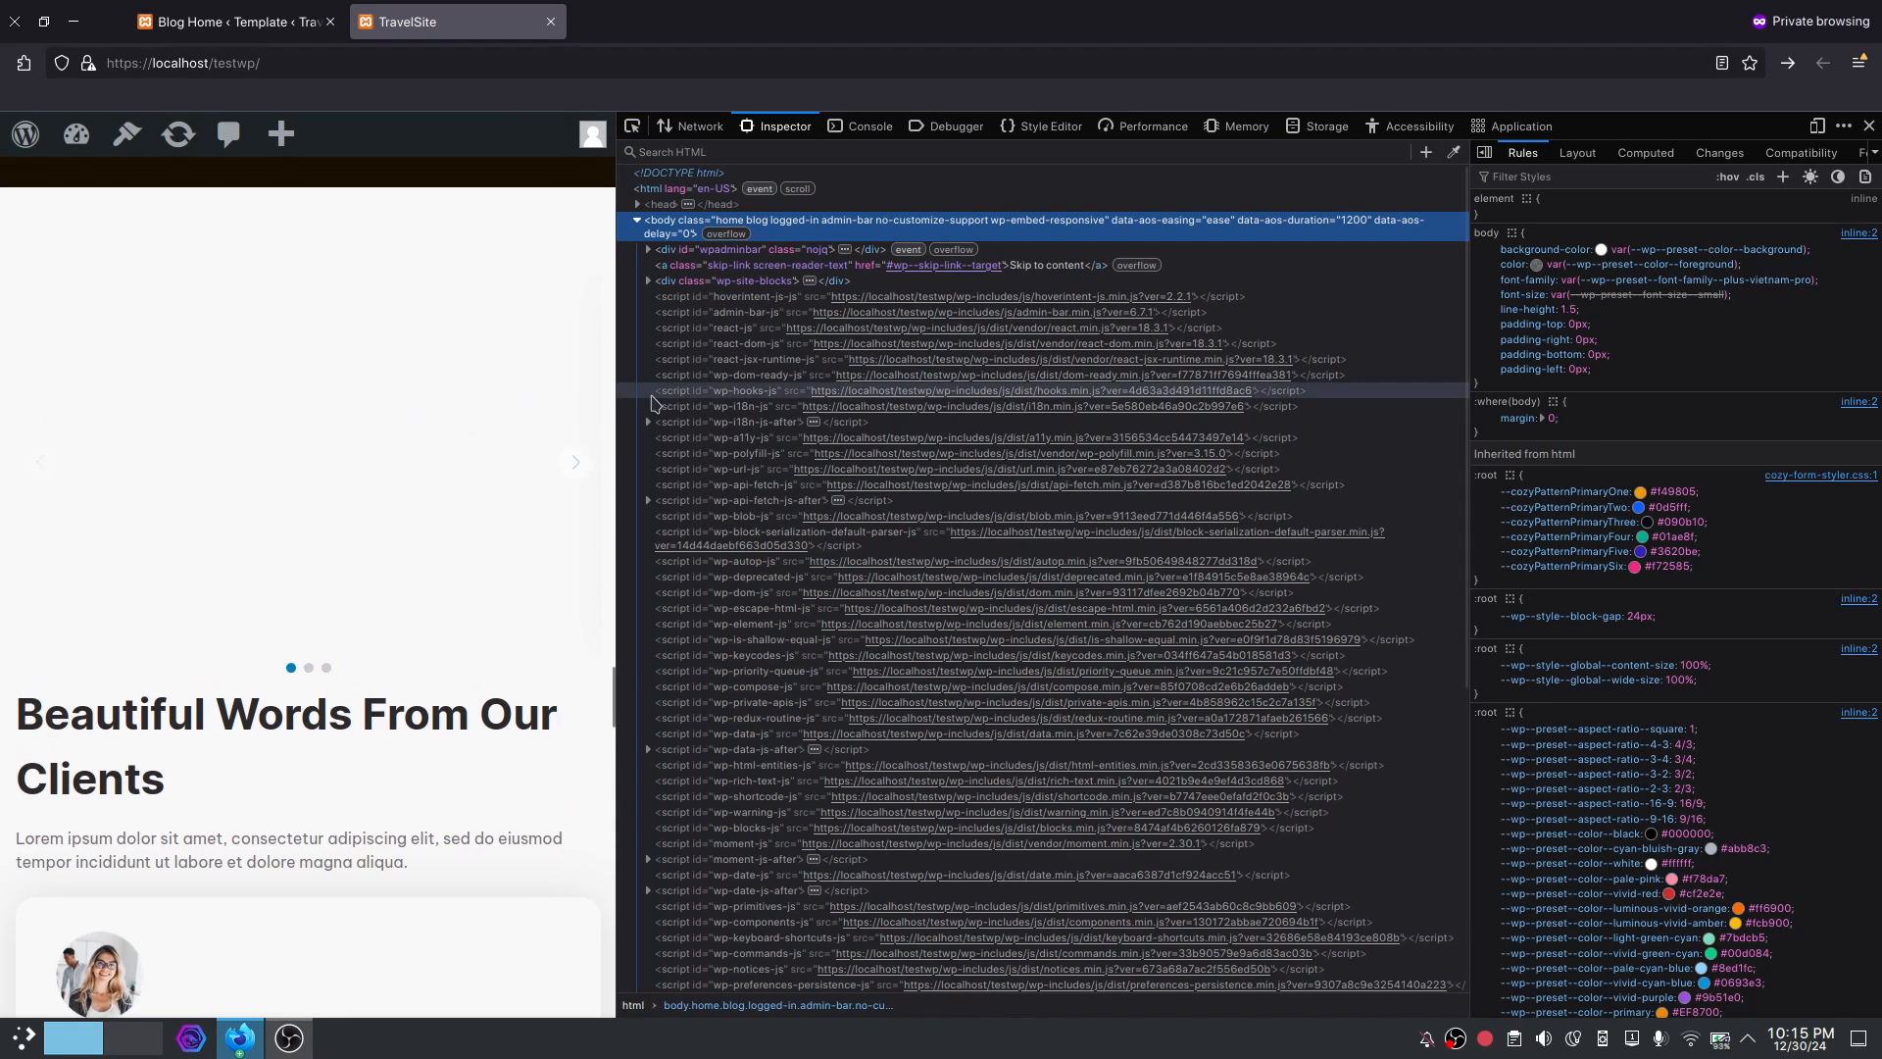
{"action": "left_click_drag", "start_coordinate": [614, 393], "coordinate": [1594, 438]}
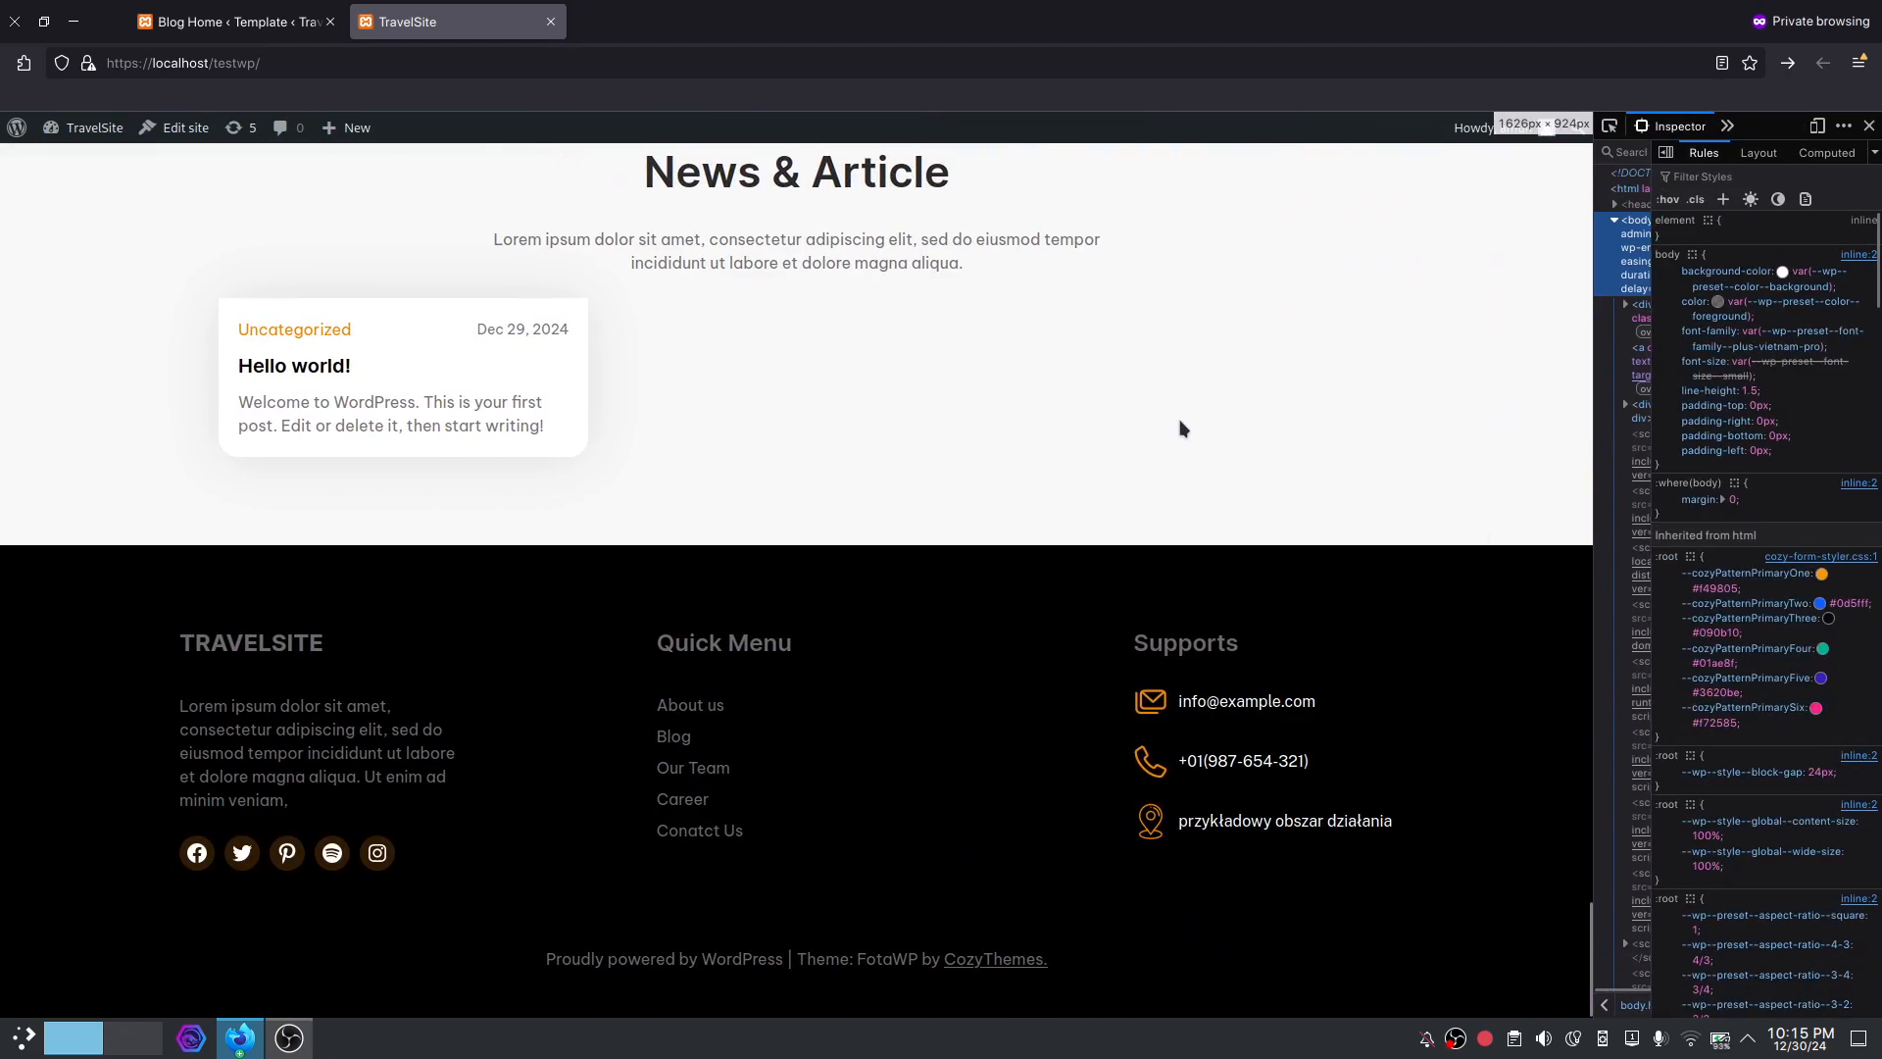
Go back one item in the live Testimonials carousel, close the developer tools and check the section's layout at full width.
{"action": "scroll", "coordinate": [1181, 428], "scroll_direction": "up", "scroll_amount": 15}
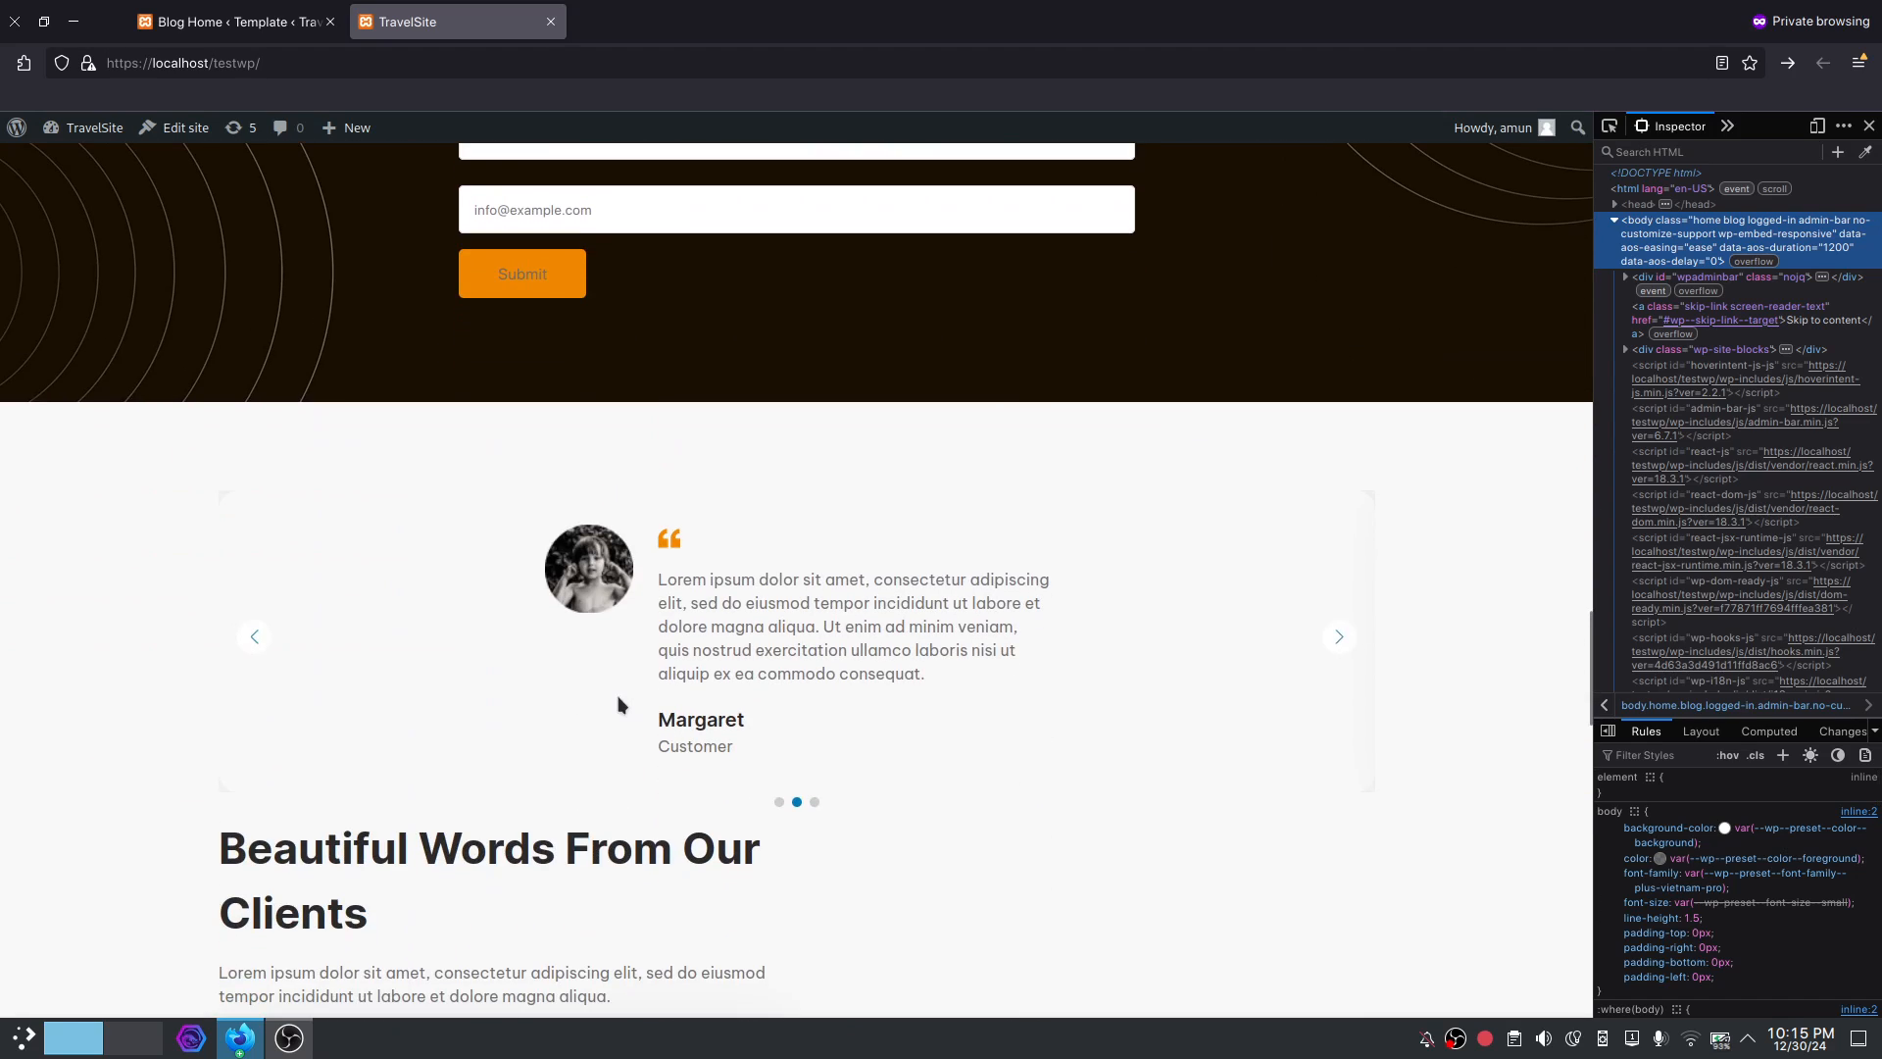
{"action": "left_click", "coordinate": [255, 638]}
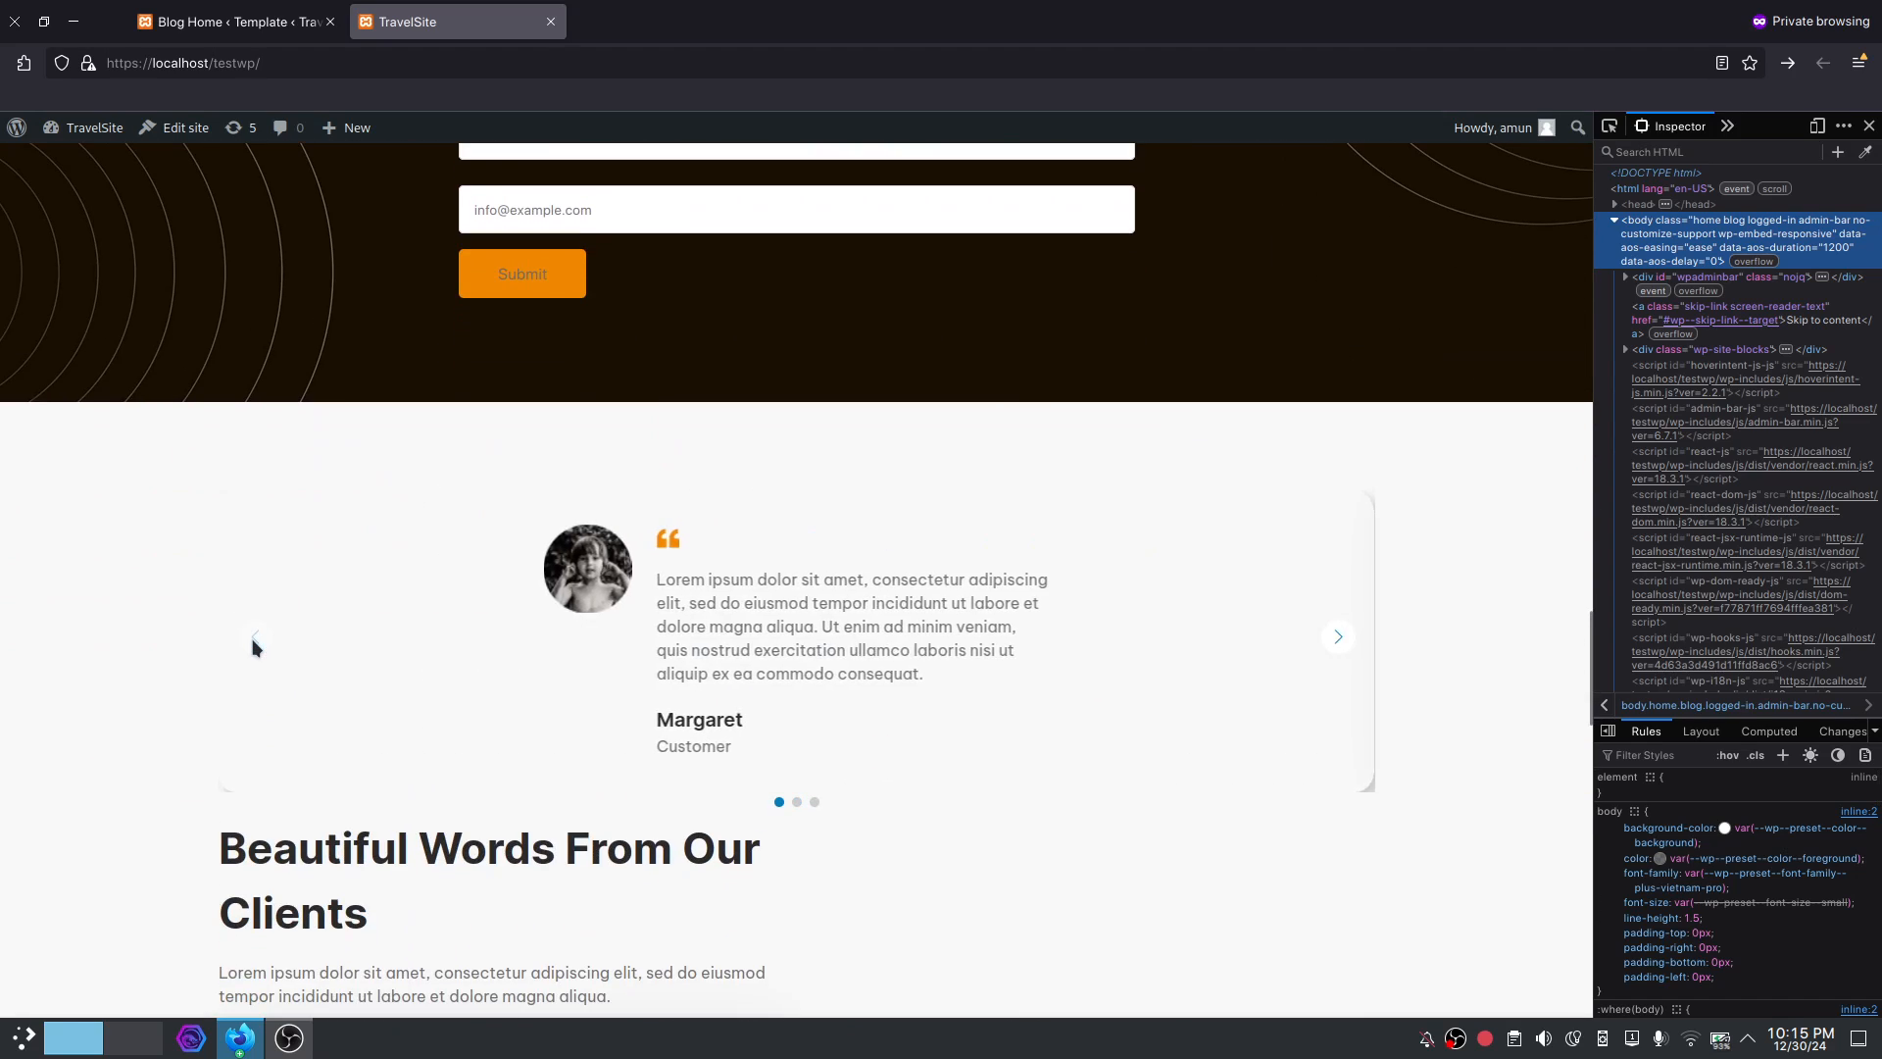
{"action": "scroll", "coordinate": [637, 602], "scroll_direction": "down", "scroll_amount": 3}
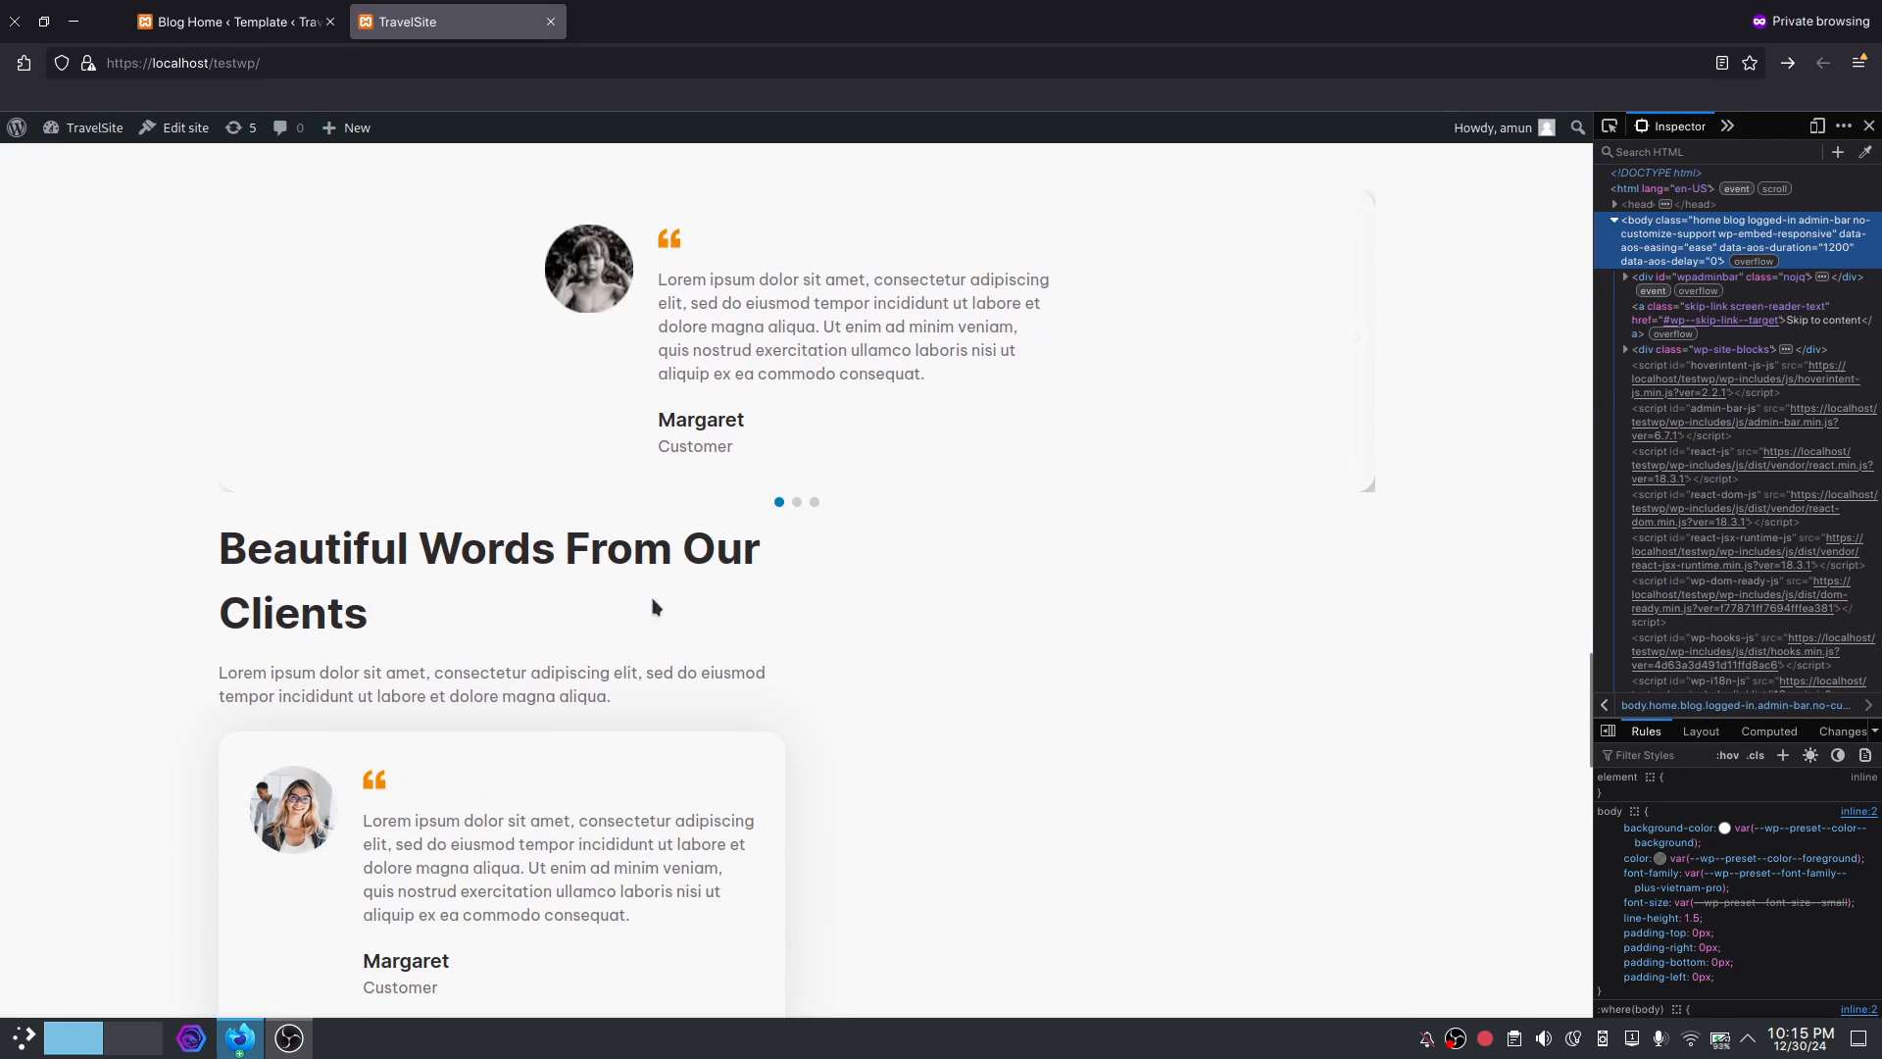
{"action": "left_click", "coordinate": [1872, 125]}
{"action": "scroll", "coordinate": [1579, 339], "scroll_direction": "down", "scroll_amount": 3}
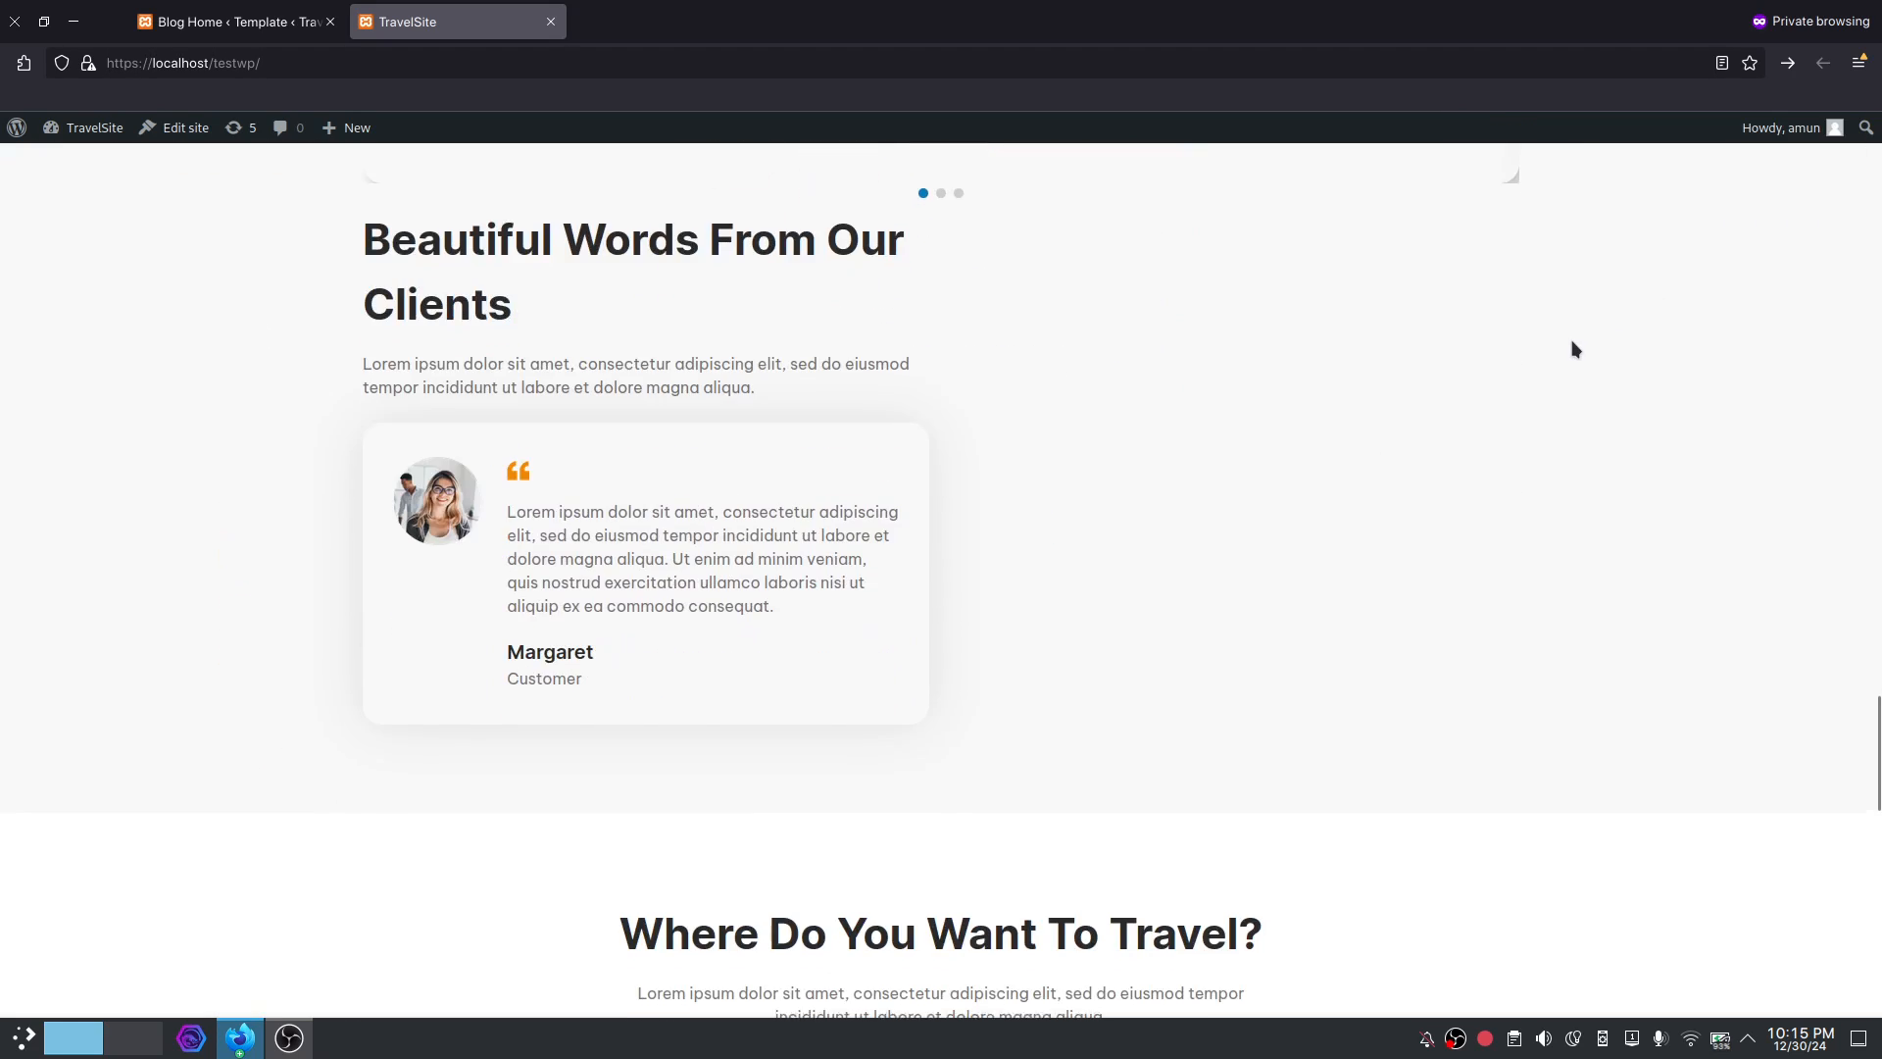
{"action": "scroll", "coordinate": [1338, 492], "scroll_direction": "up", "scroll_amount": 2}
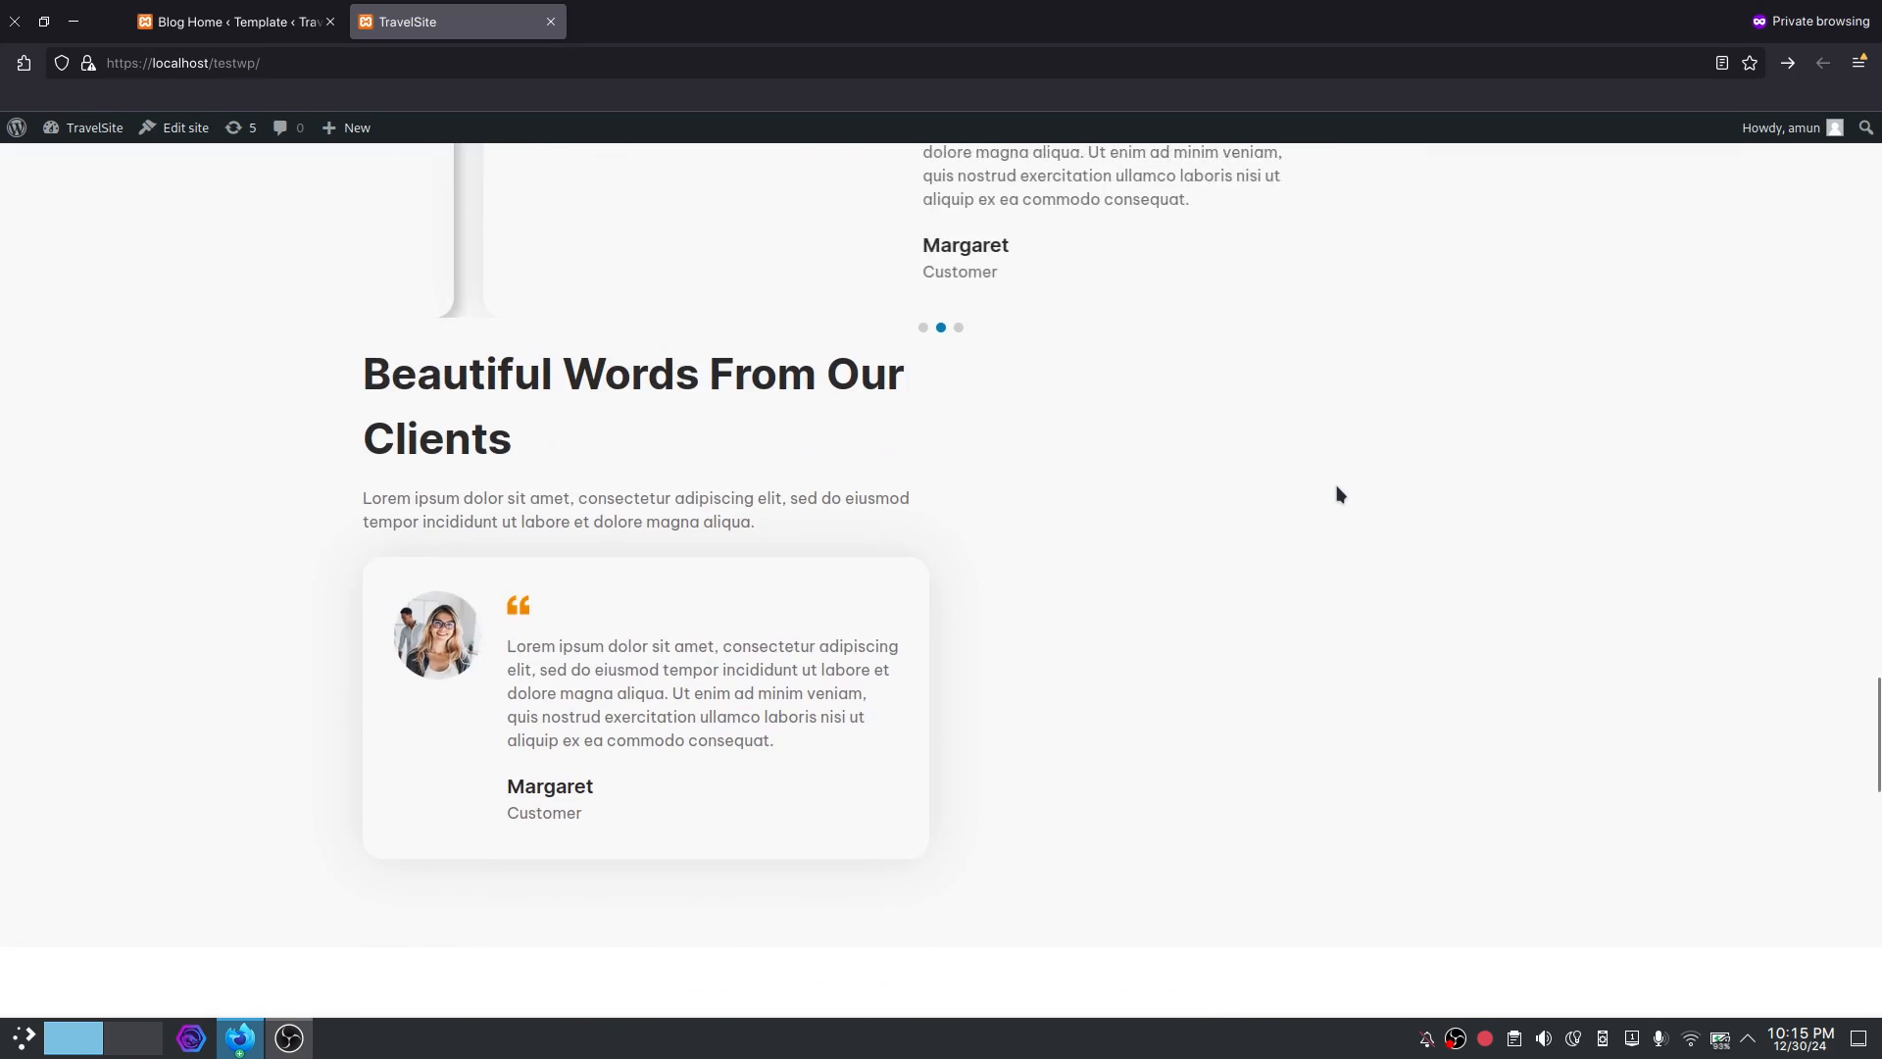
Return to the template editor, move the Testimonials block into the empty second column of the Columns block below it, and save the template.
{"action": "left_click", "coordinate": [271, 8]}
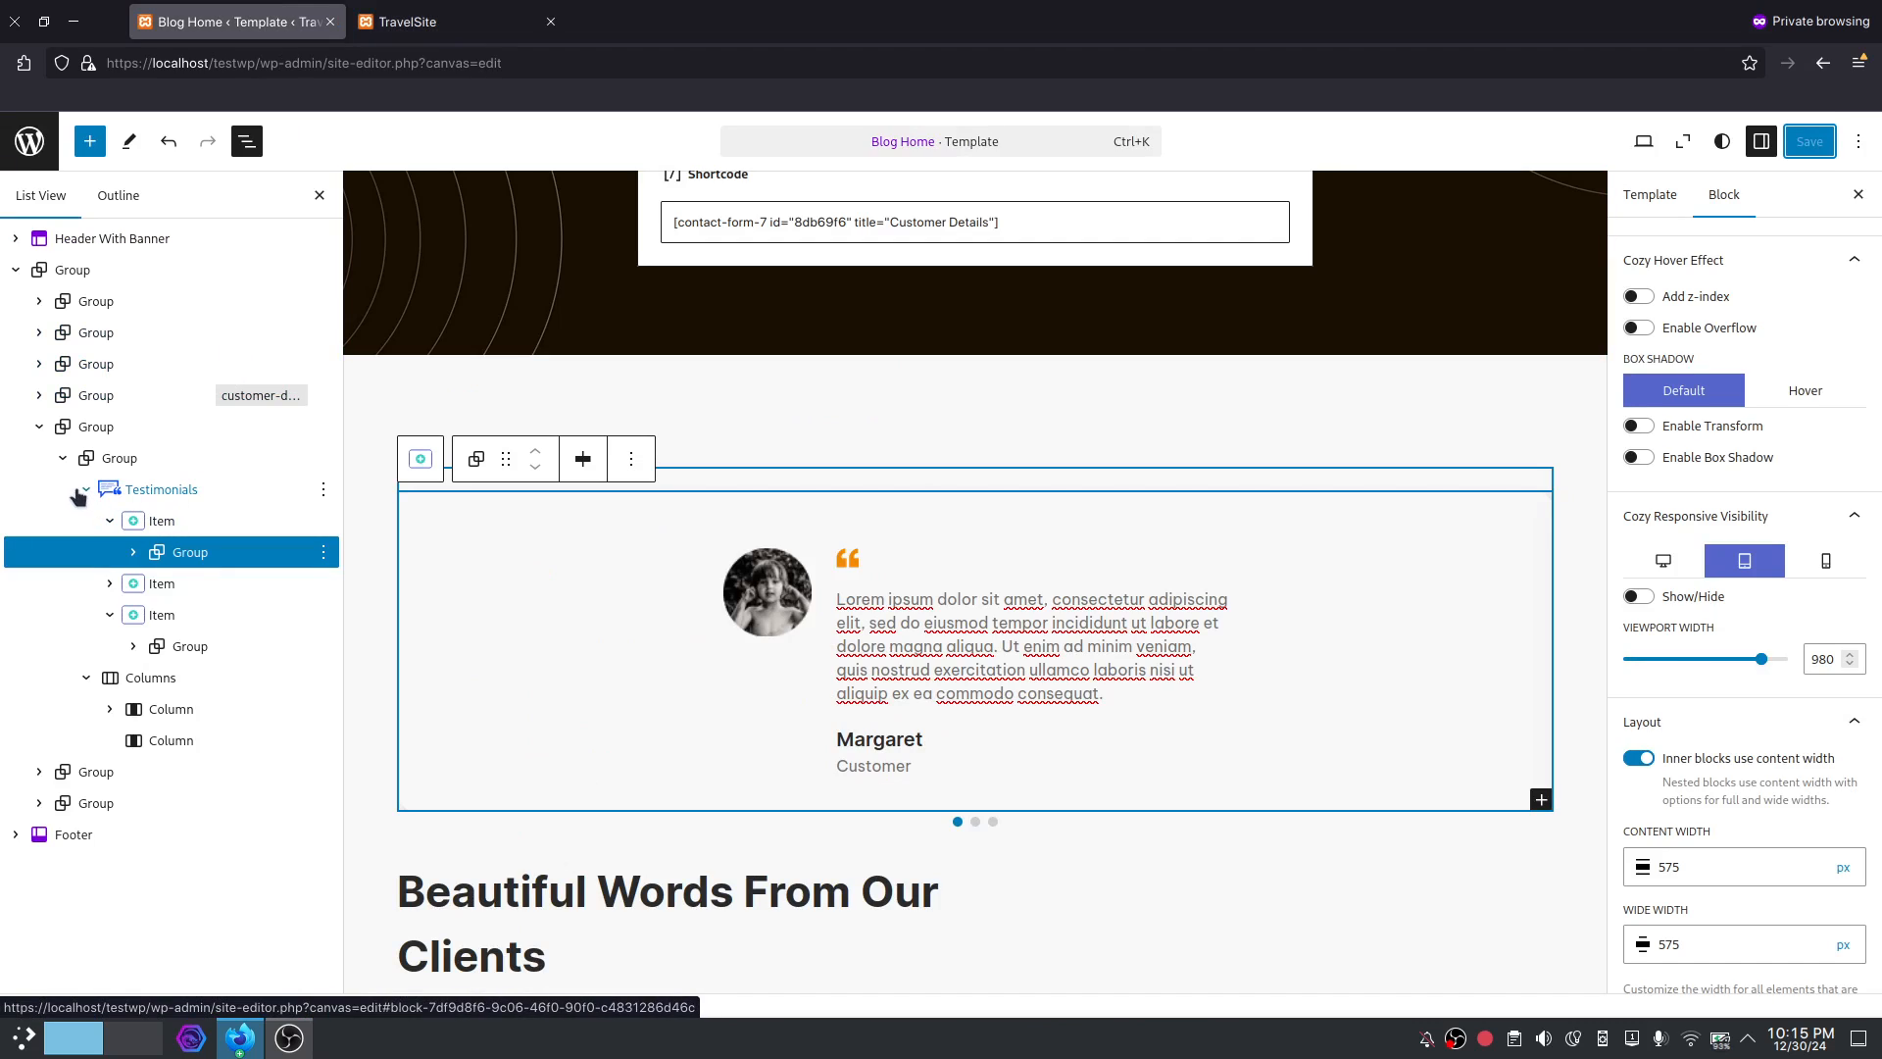
{"action": "left_click_drag", "start_coordinate": [83, 489], "coordinate": [208, 557]}
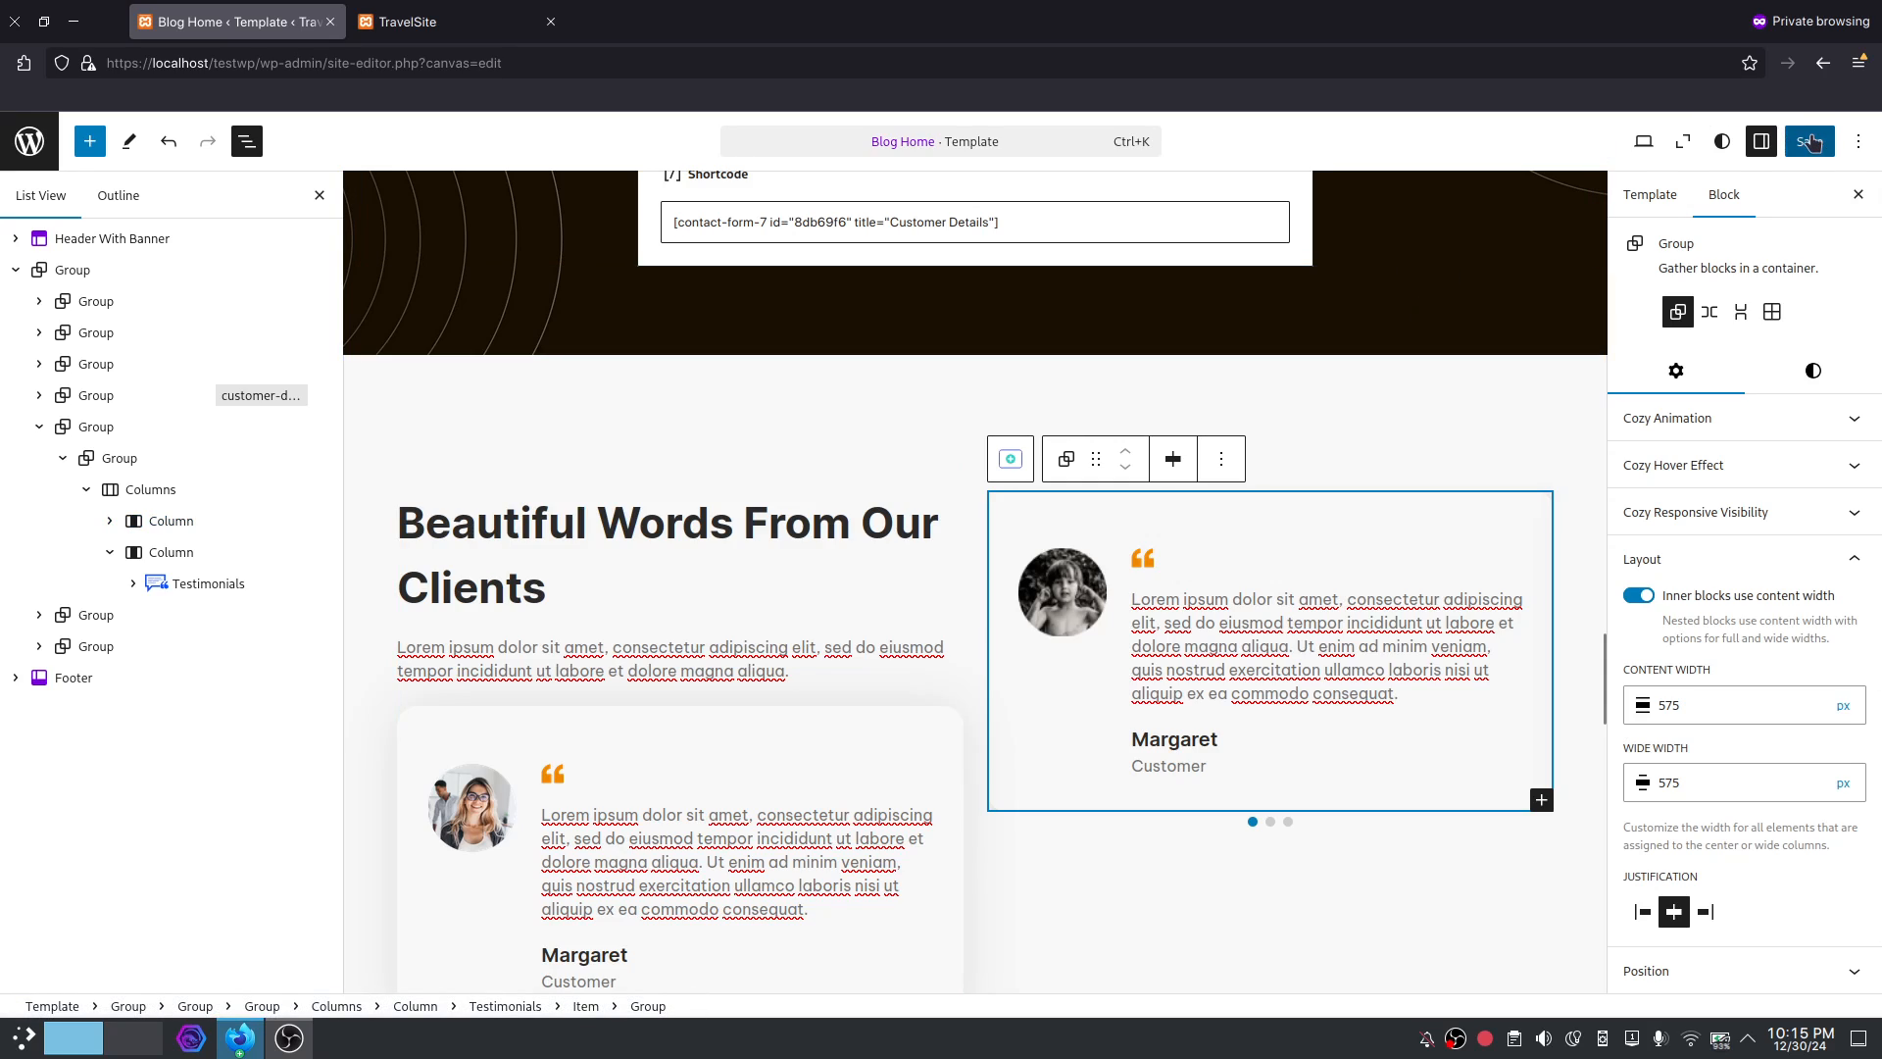
Reload the live TravelSite page and test the Testimonials carousel beside the Beautiful Words From Our Clients heading in both directions.
{"action": "left_click", "coordinate": [423, 15]}
{"action": "left_click", "coordinate": [525, 64]}
{"action": "key", "text": "Return"}
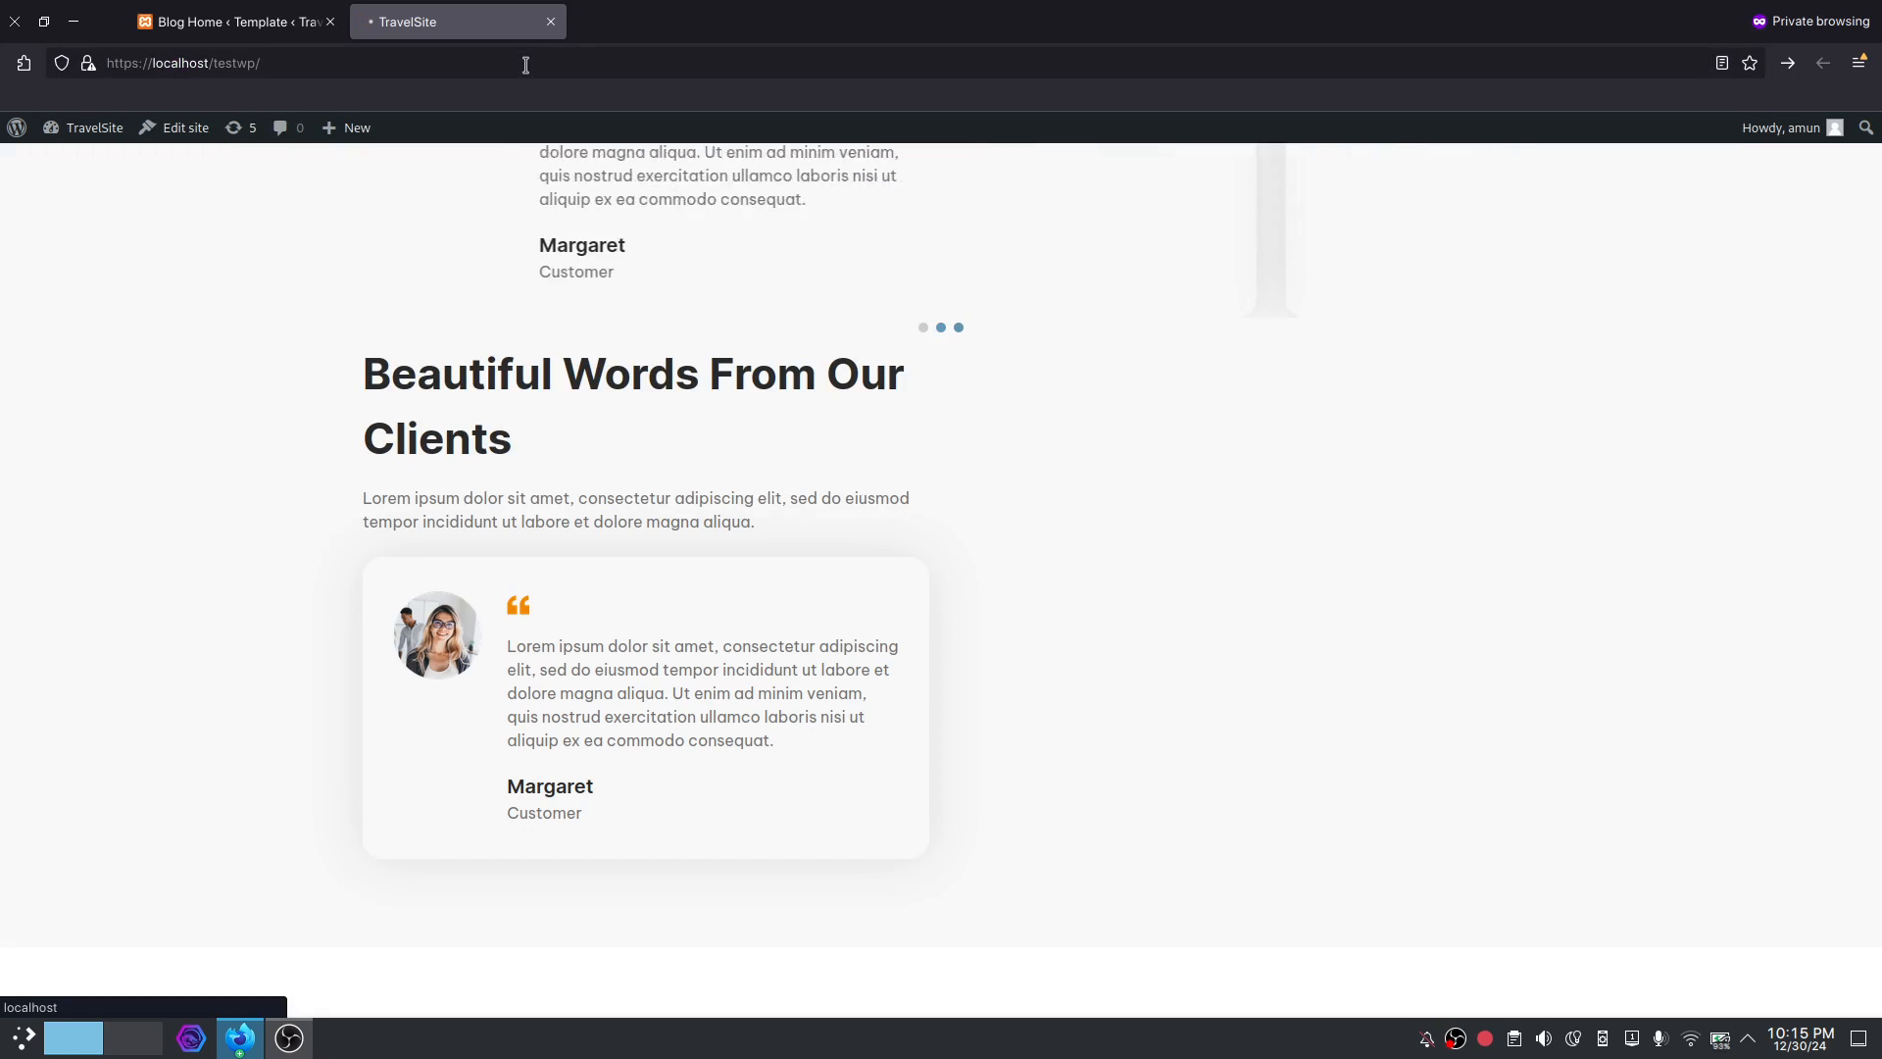
{"action": "scroll", "coordinate": [1481, 609], "scroll_direction": "down", "scroll_amount": 20}
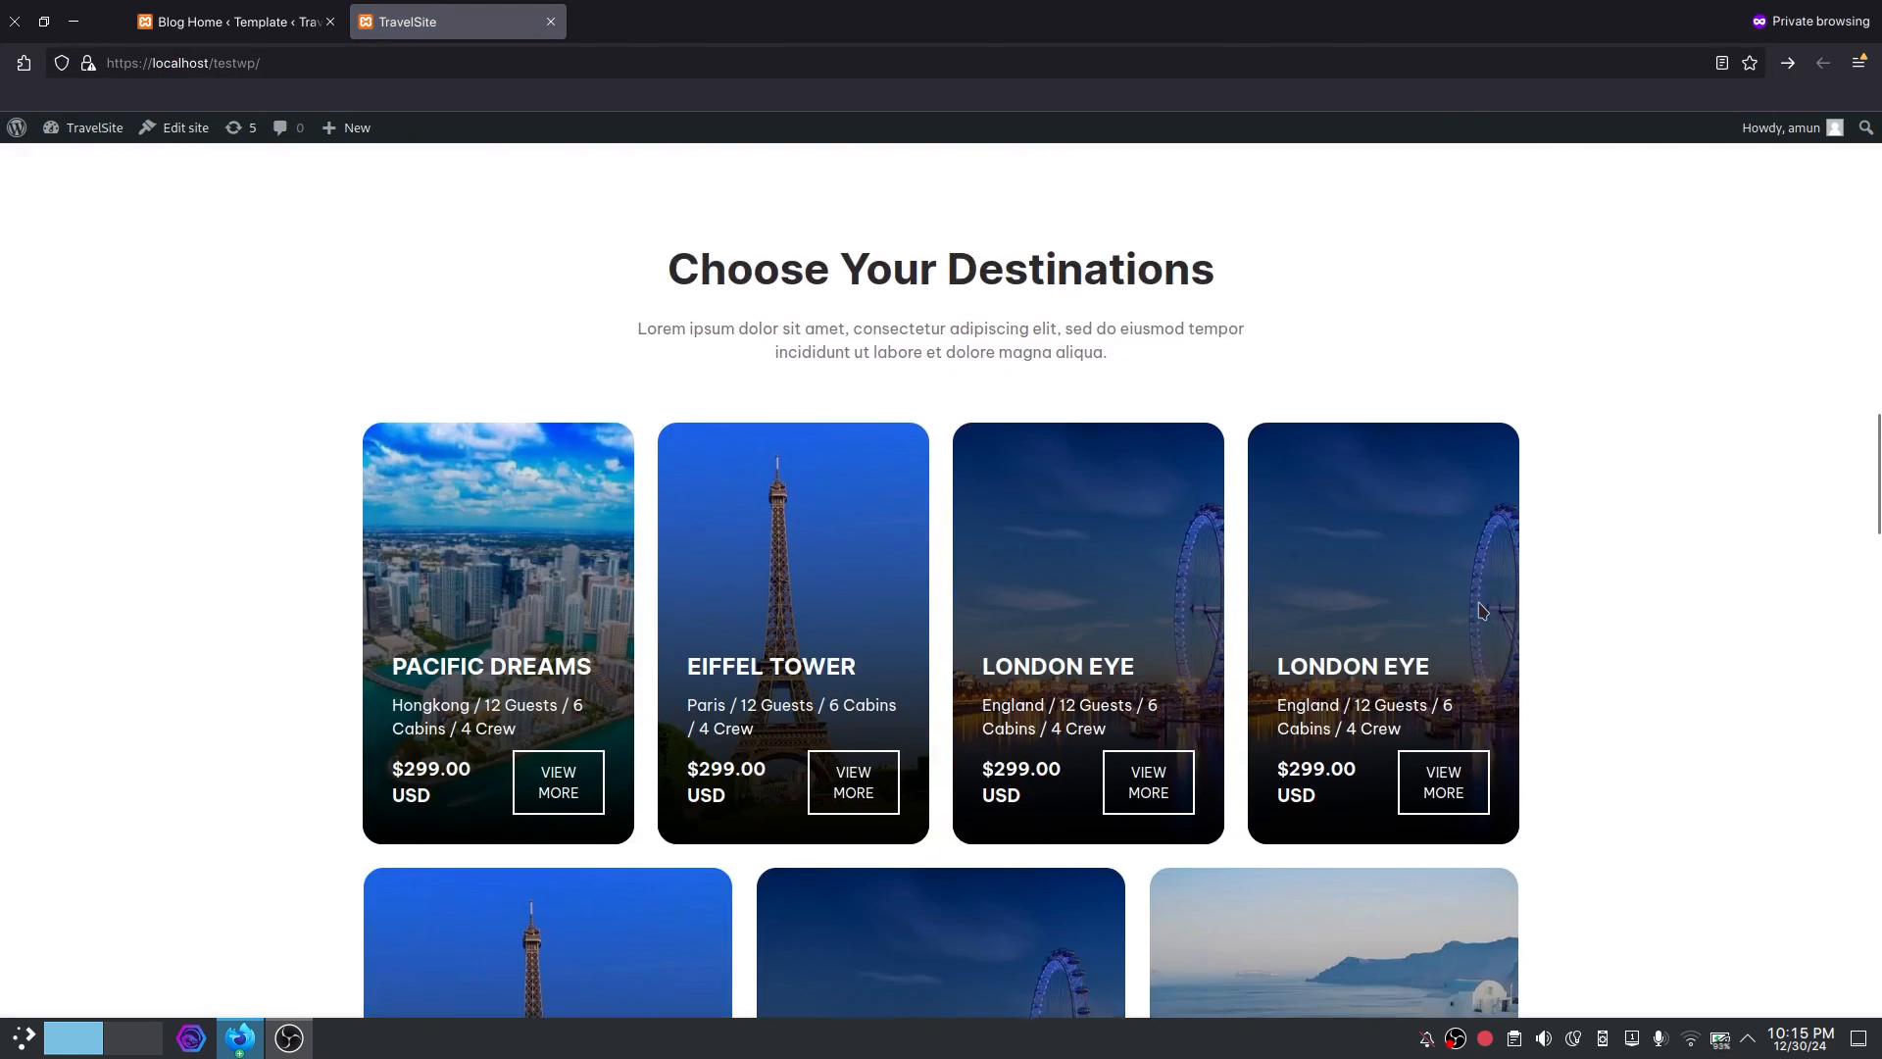
{"action": "scroll", "coordinate": [1480, 610], "scroll_direction": "down", "scroll_amount": 1}
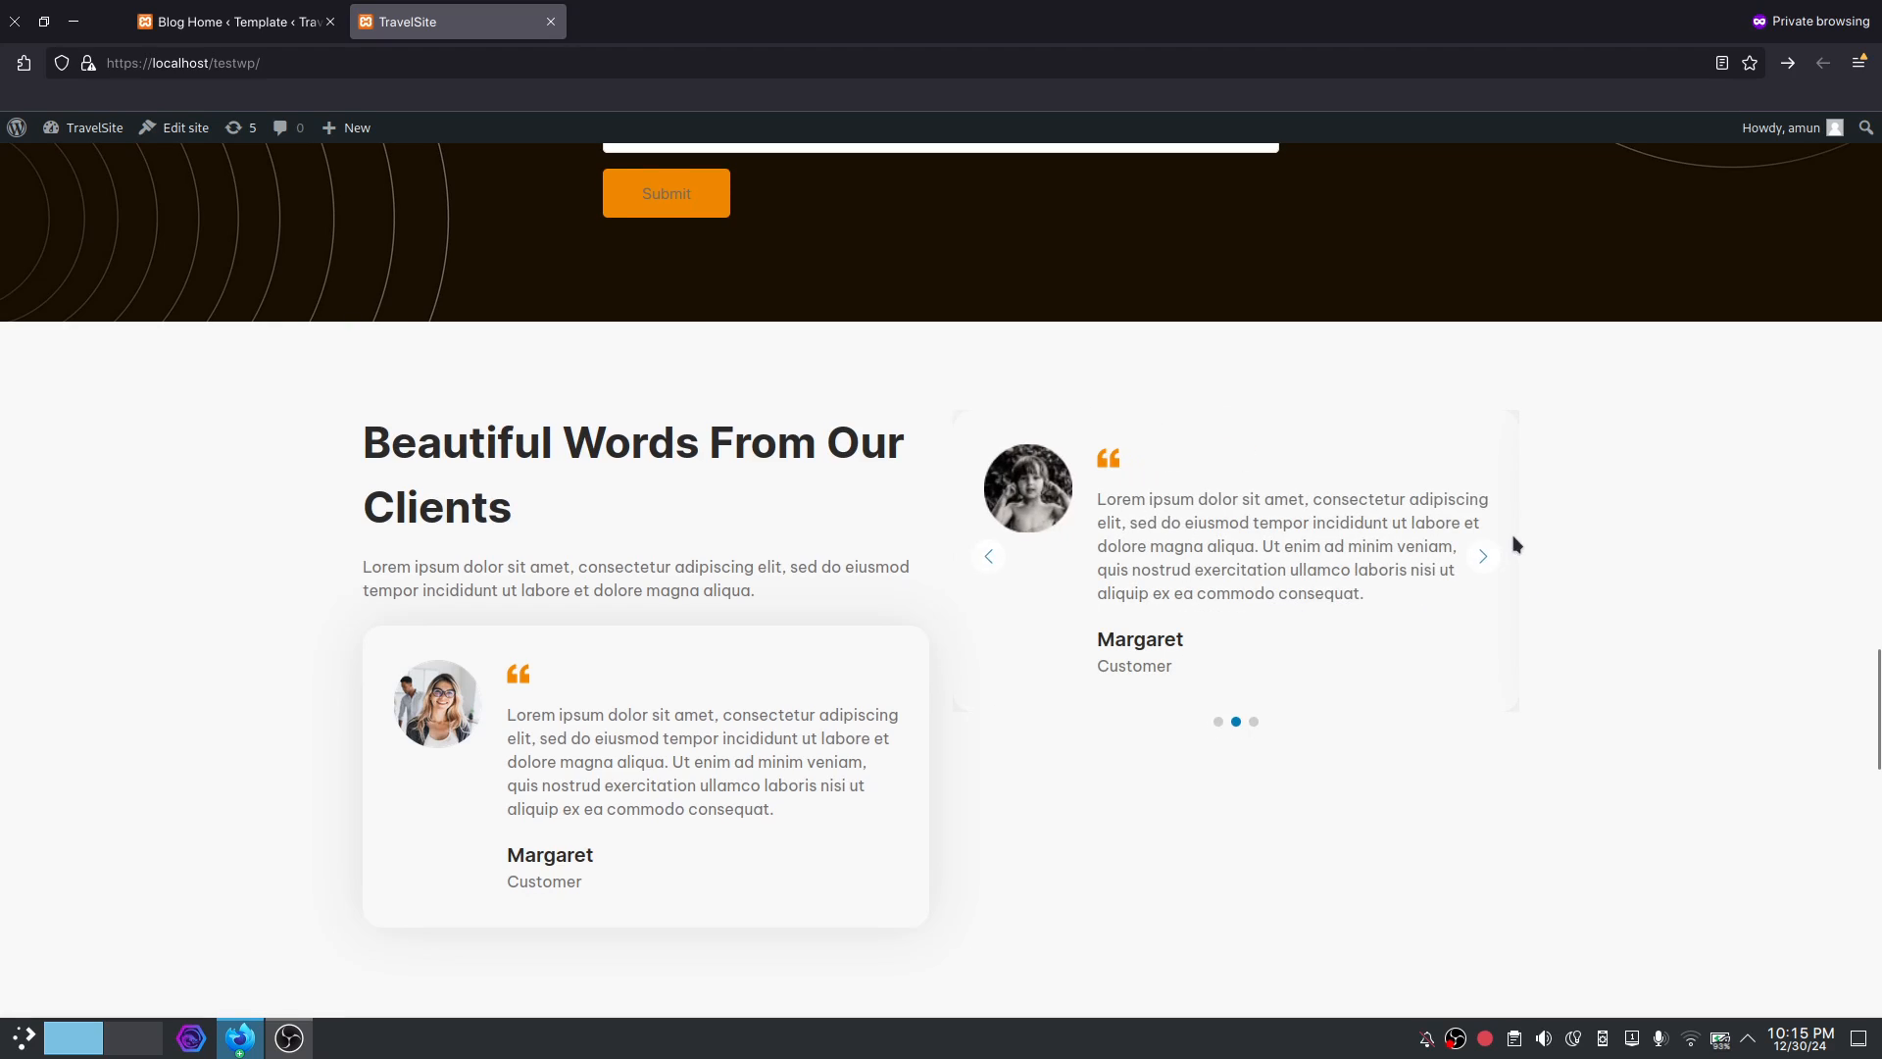
{"action": "left_click", "coordinate": [1492, 556]}
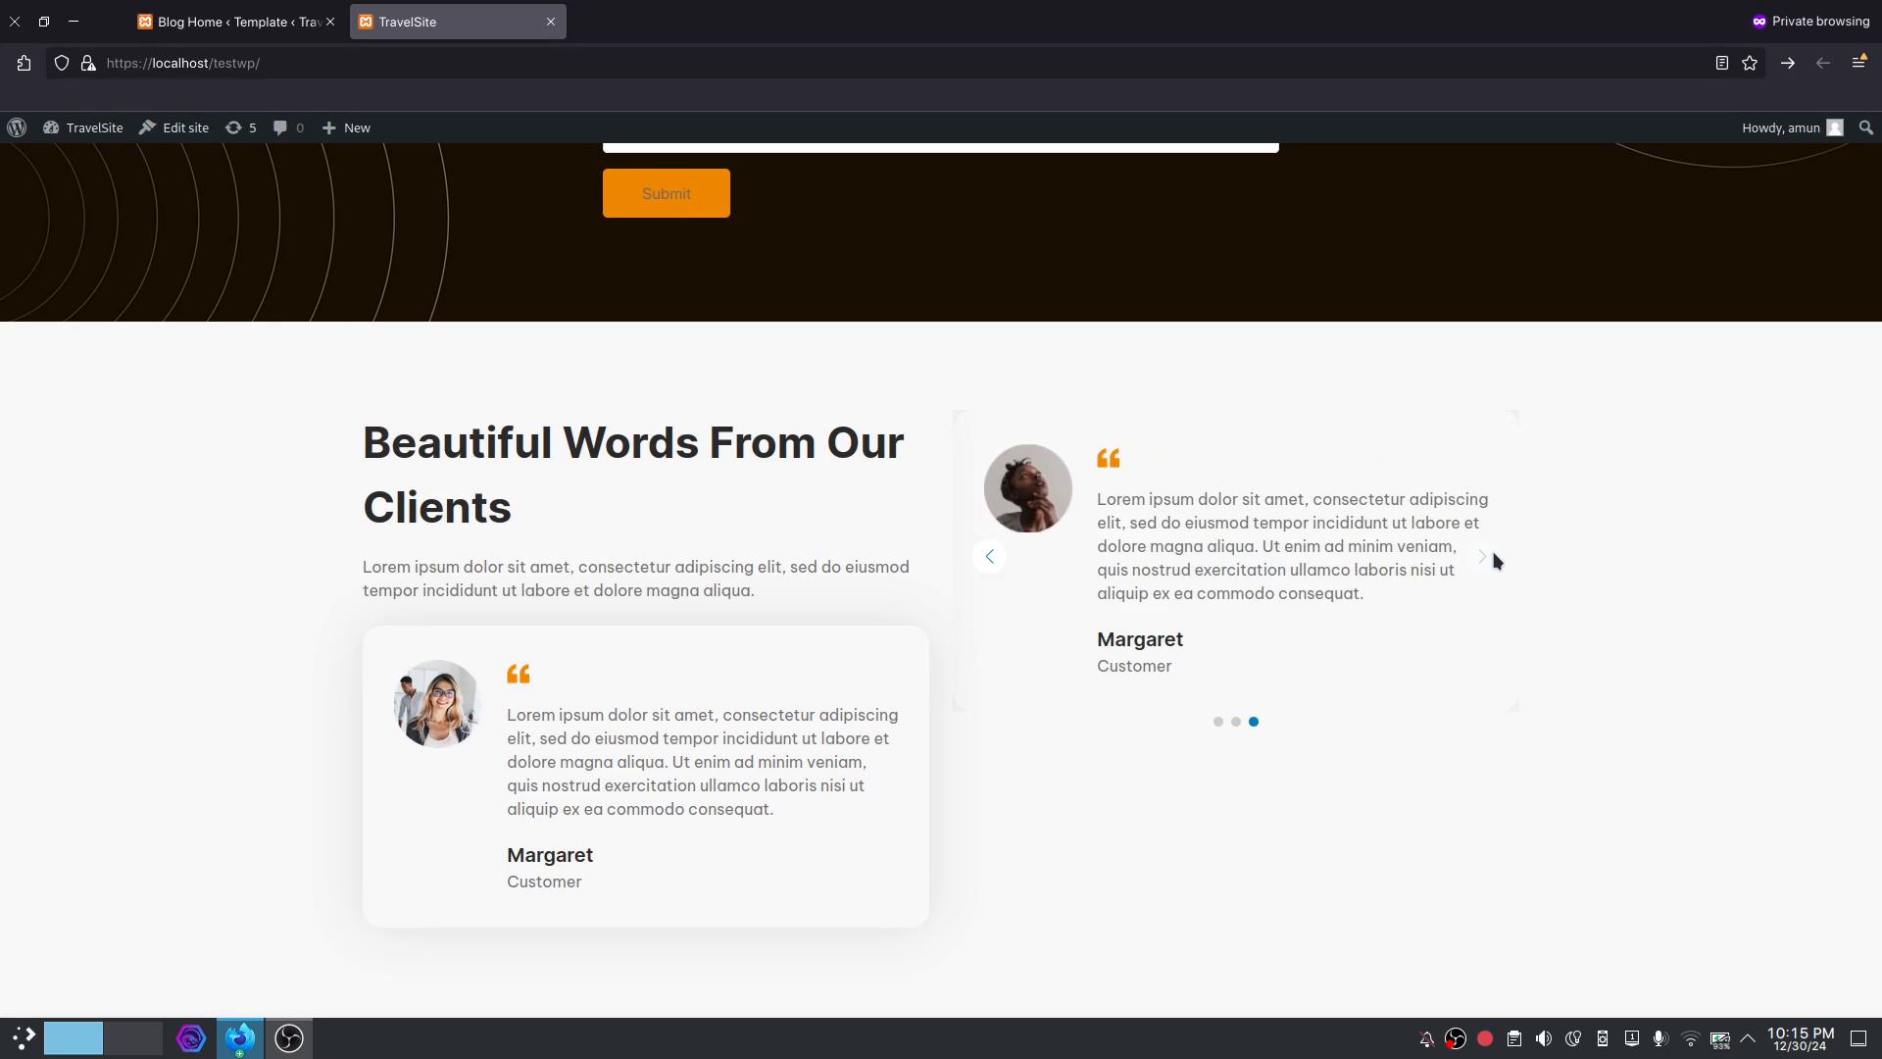
{"action": "left_click", "coordinate": [990, 557]}
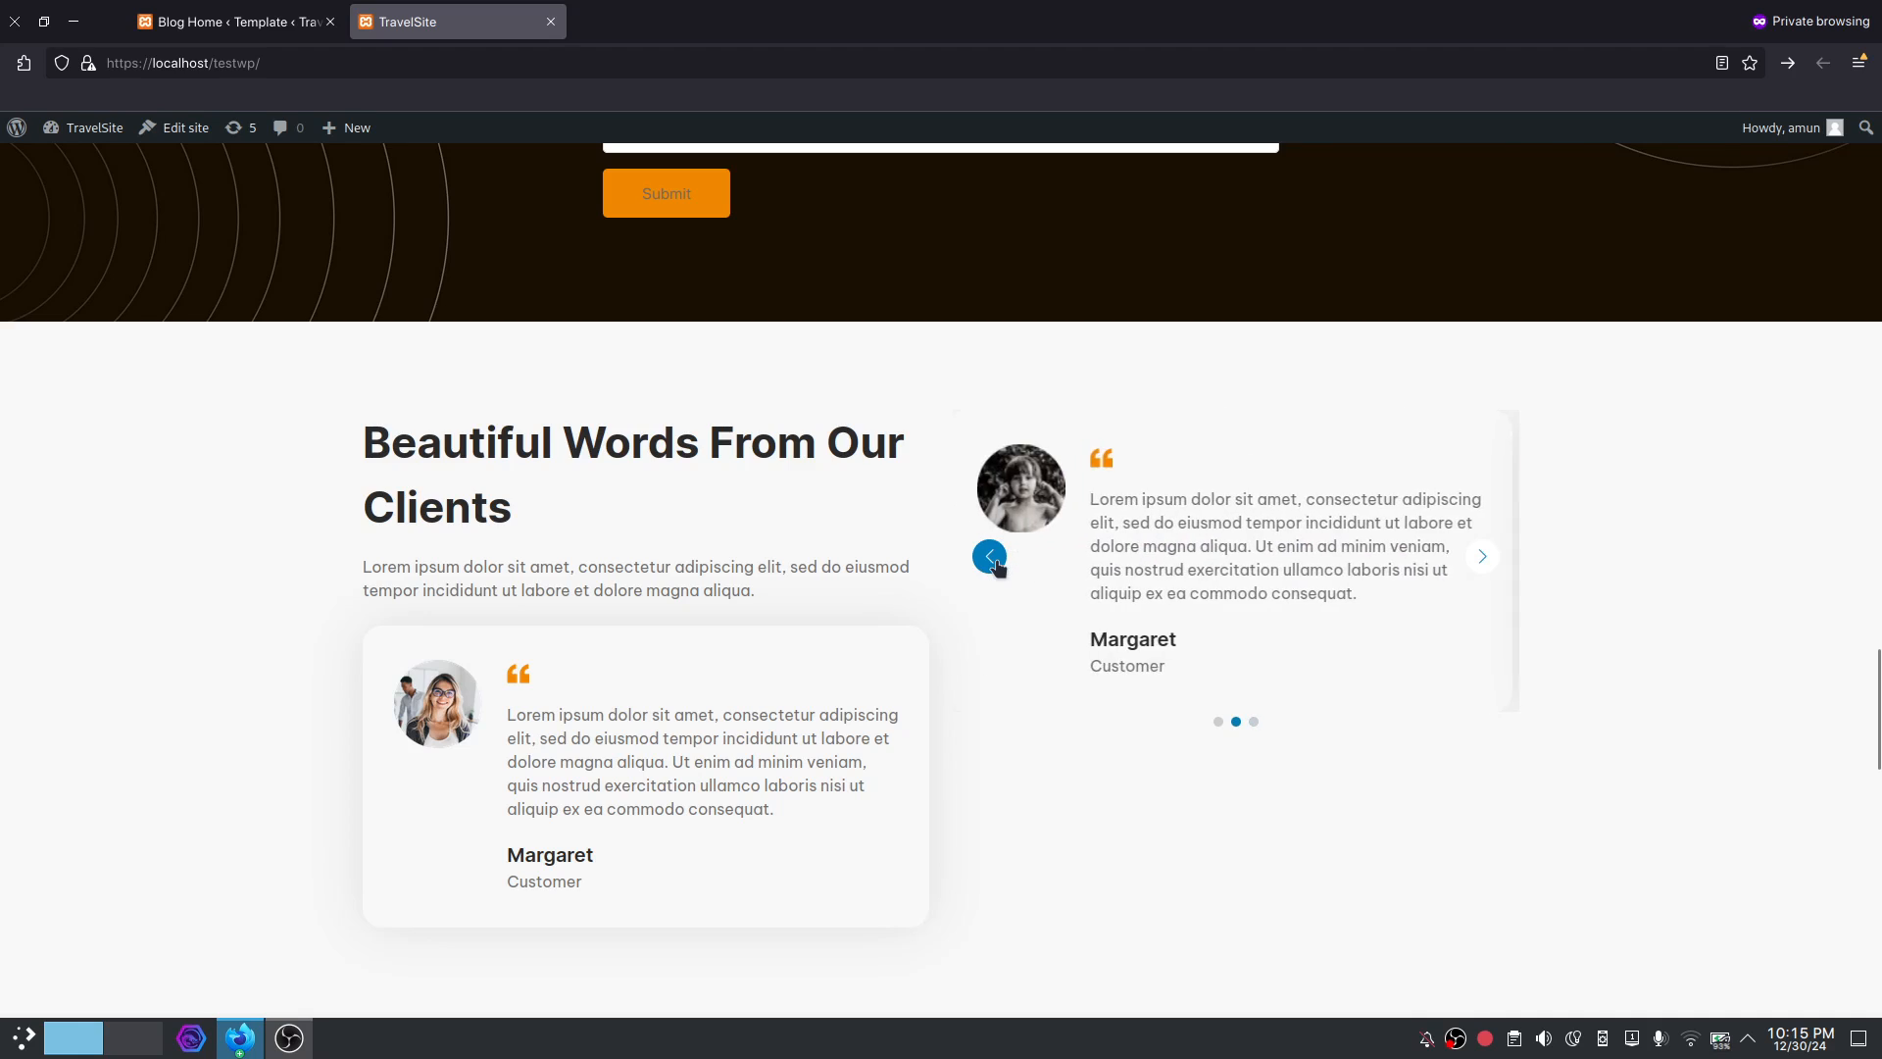
{"action": "left_click", "coordinate": [991, 556]}
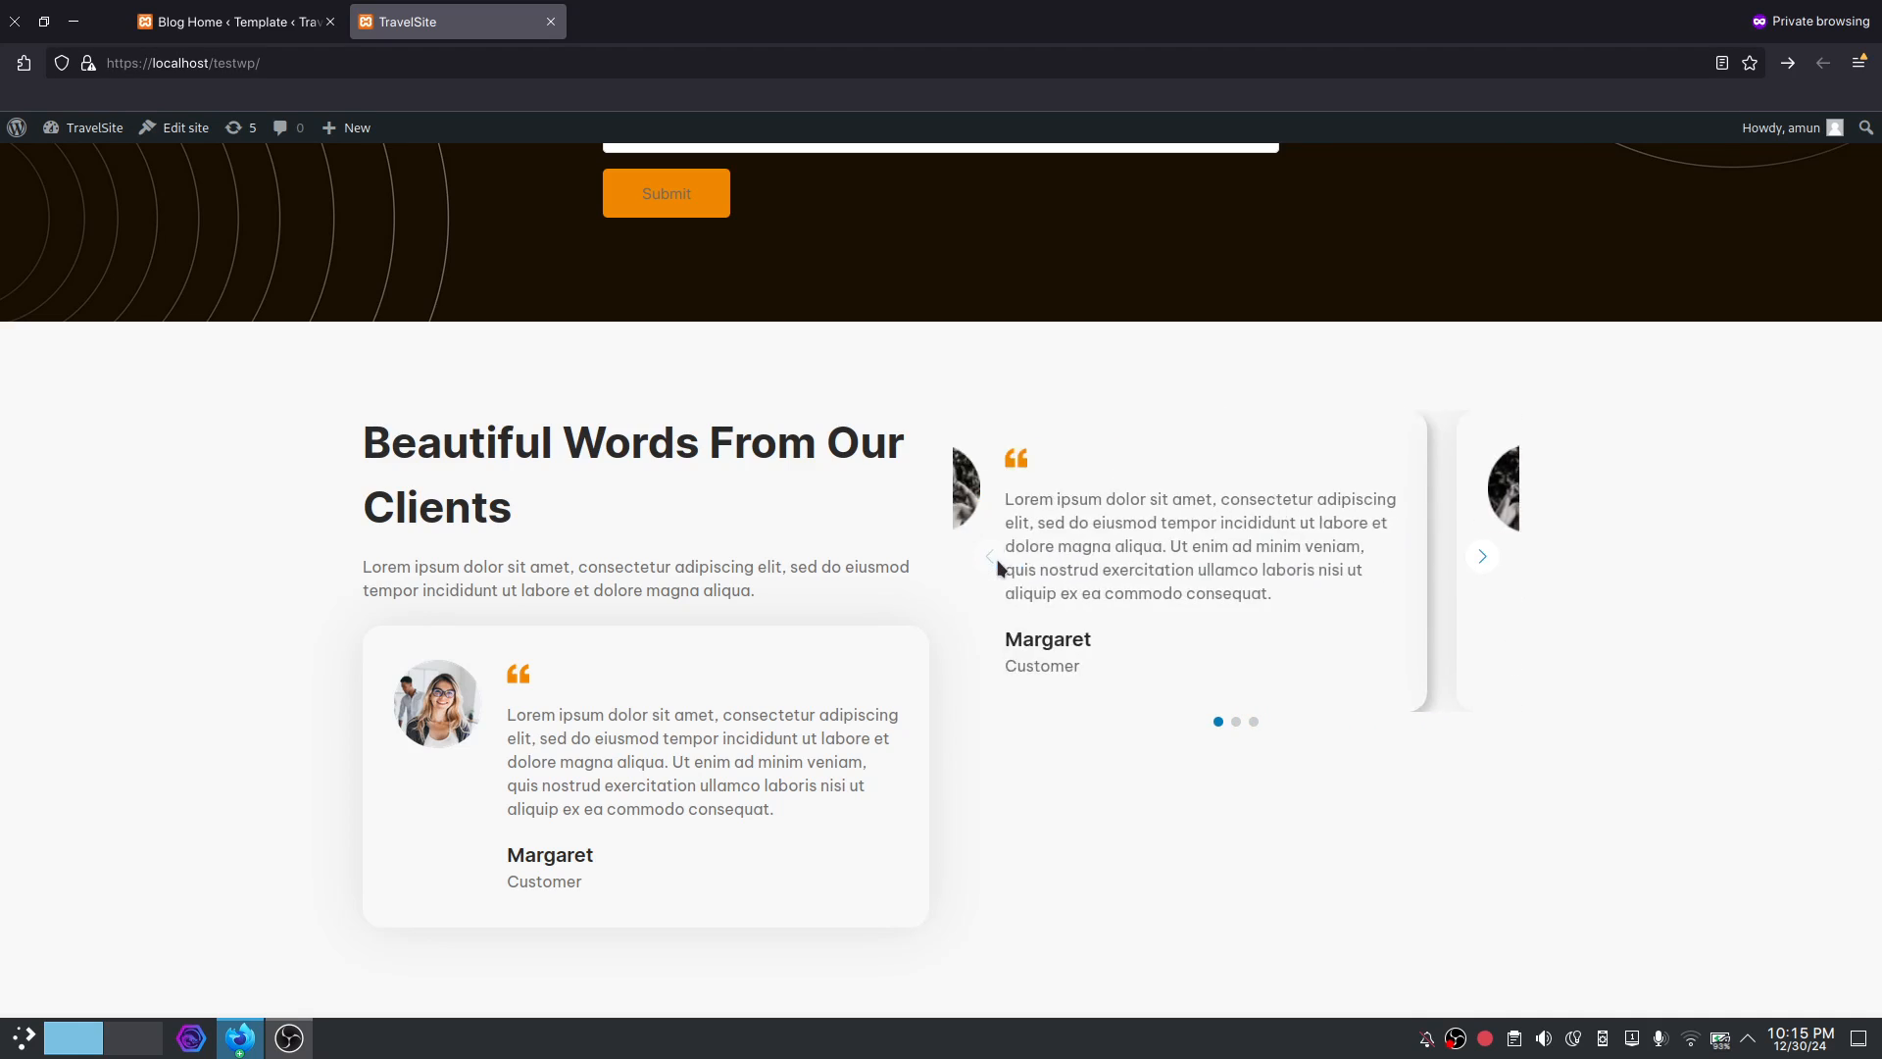
{"action": "left_click", "coordinate": [1492, 555]}
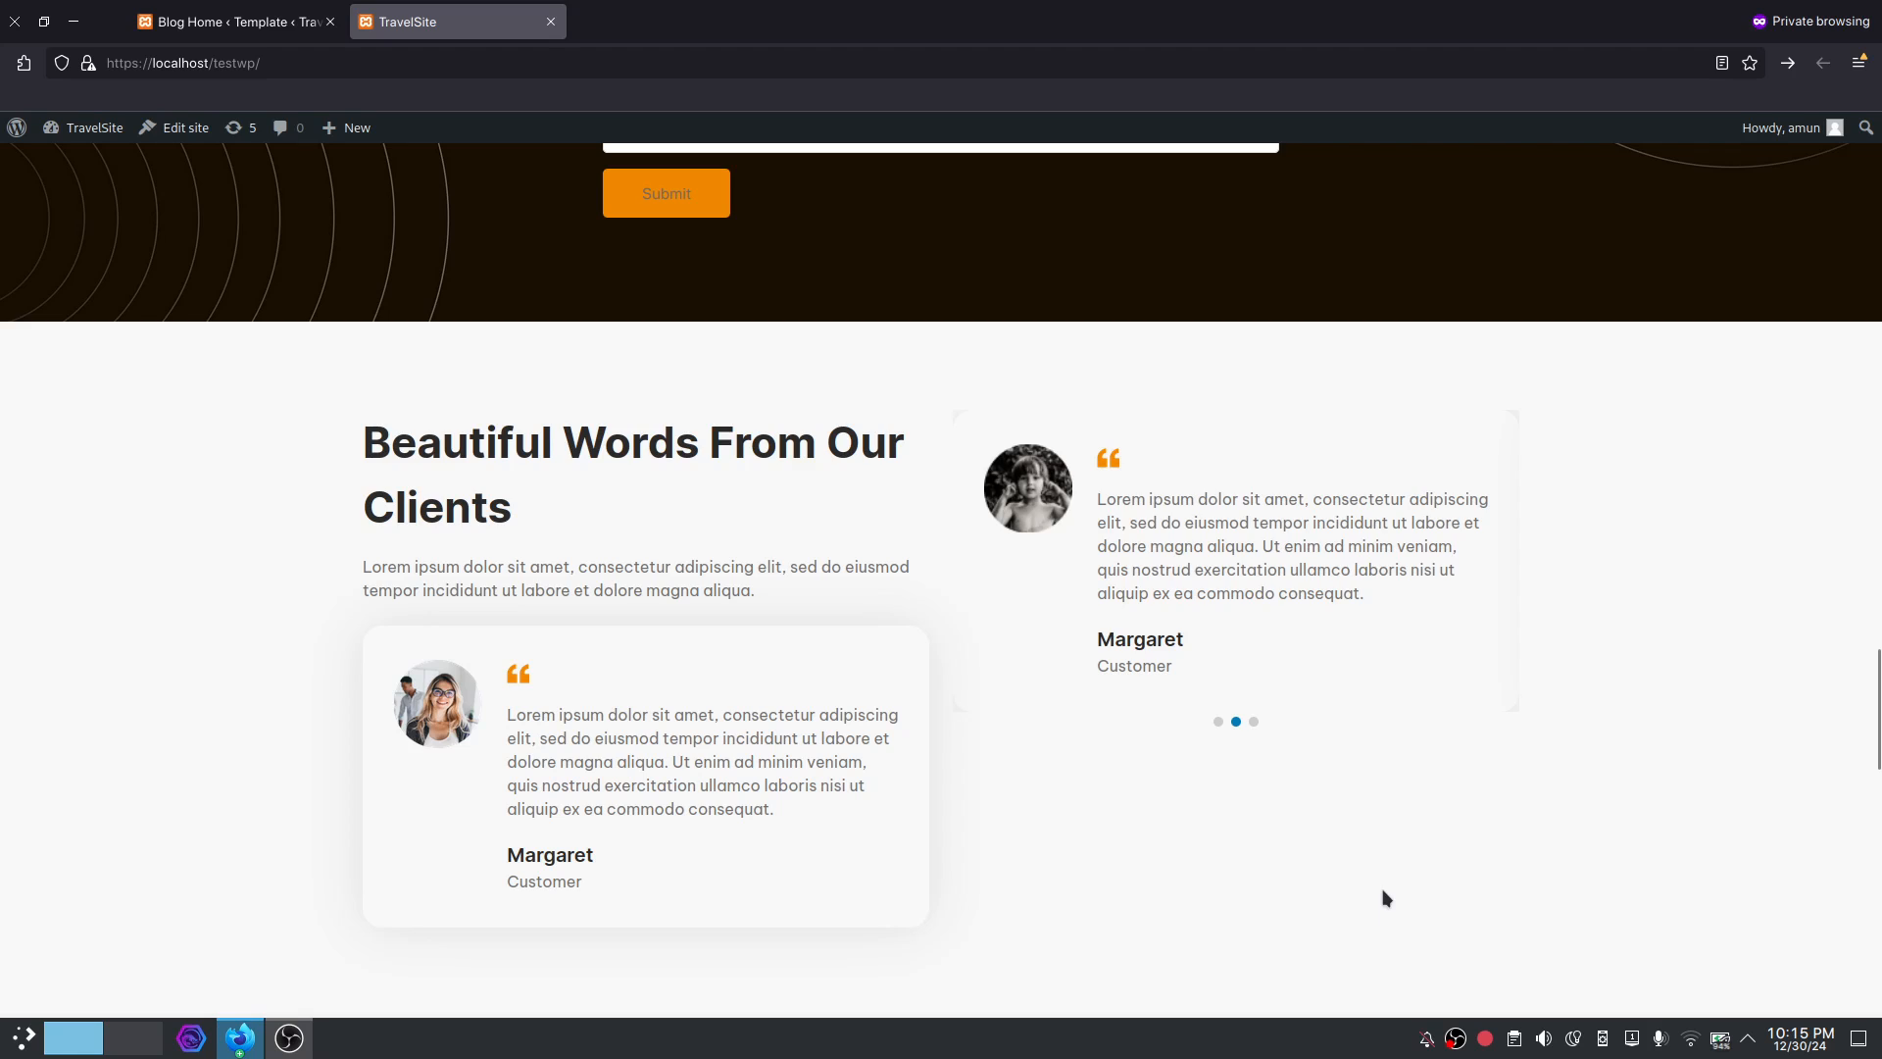
Review the rest of the live page below the testimonials, including the Where Do You Want To Travel? gallery.
{"action": "scroll", "coordinate": [1384, 896], "scroll_direction": "down", "scroll_amount": 3}
{"action": "scroll", "coordinate": [1383, 895], "scroll_direction": "up", "scroll_amount": 1}
{"action": "scroll", "coordinate": [1518, 789], "scroll_direction": "down", "scroll_amount": 3}
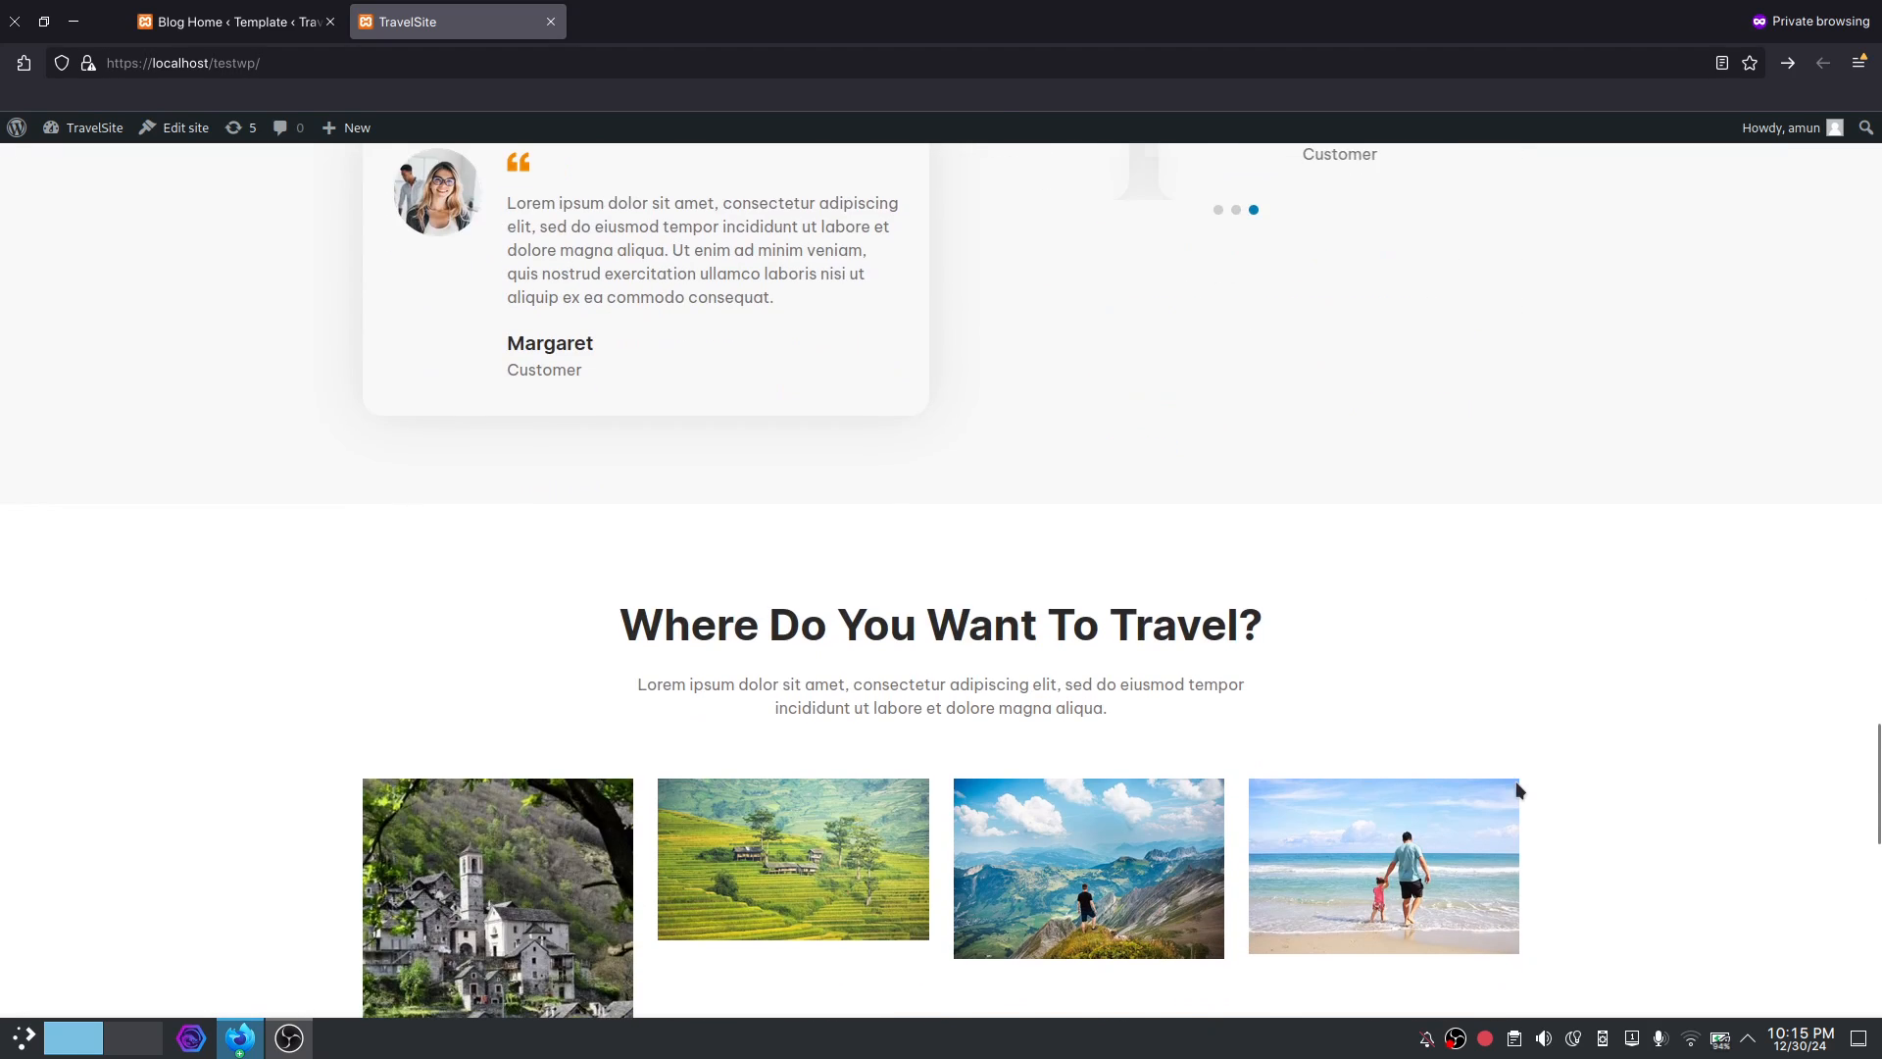
{"action": "scroll", "coordinate": [1517, 787], "scroll_direction": "down", "scroll_amount": 4}
{"action": "scroll", "coordinate": [1515, 824], "scroll_direction": "up", "scroll_amount": 1}
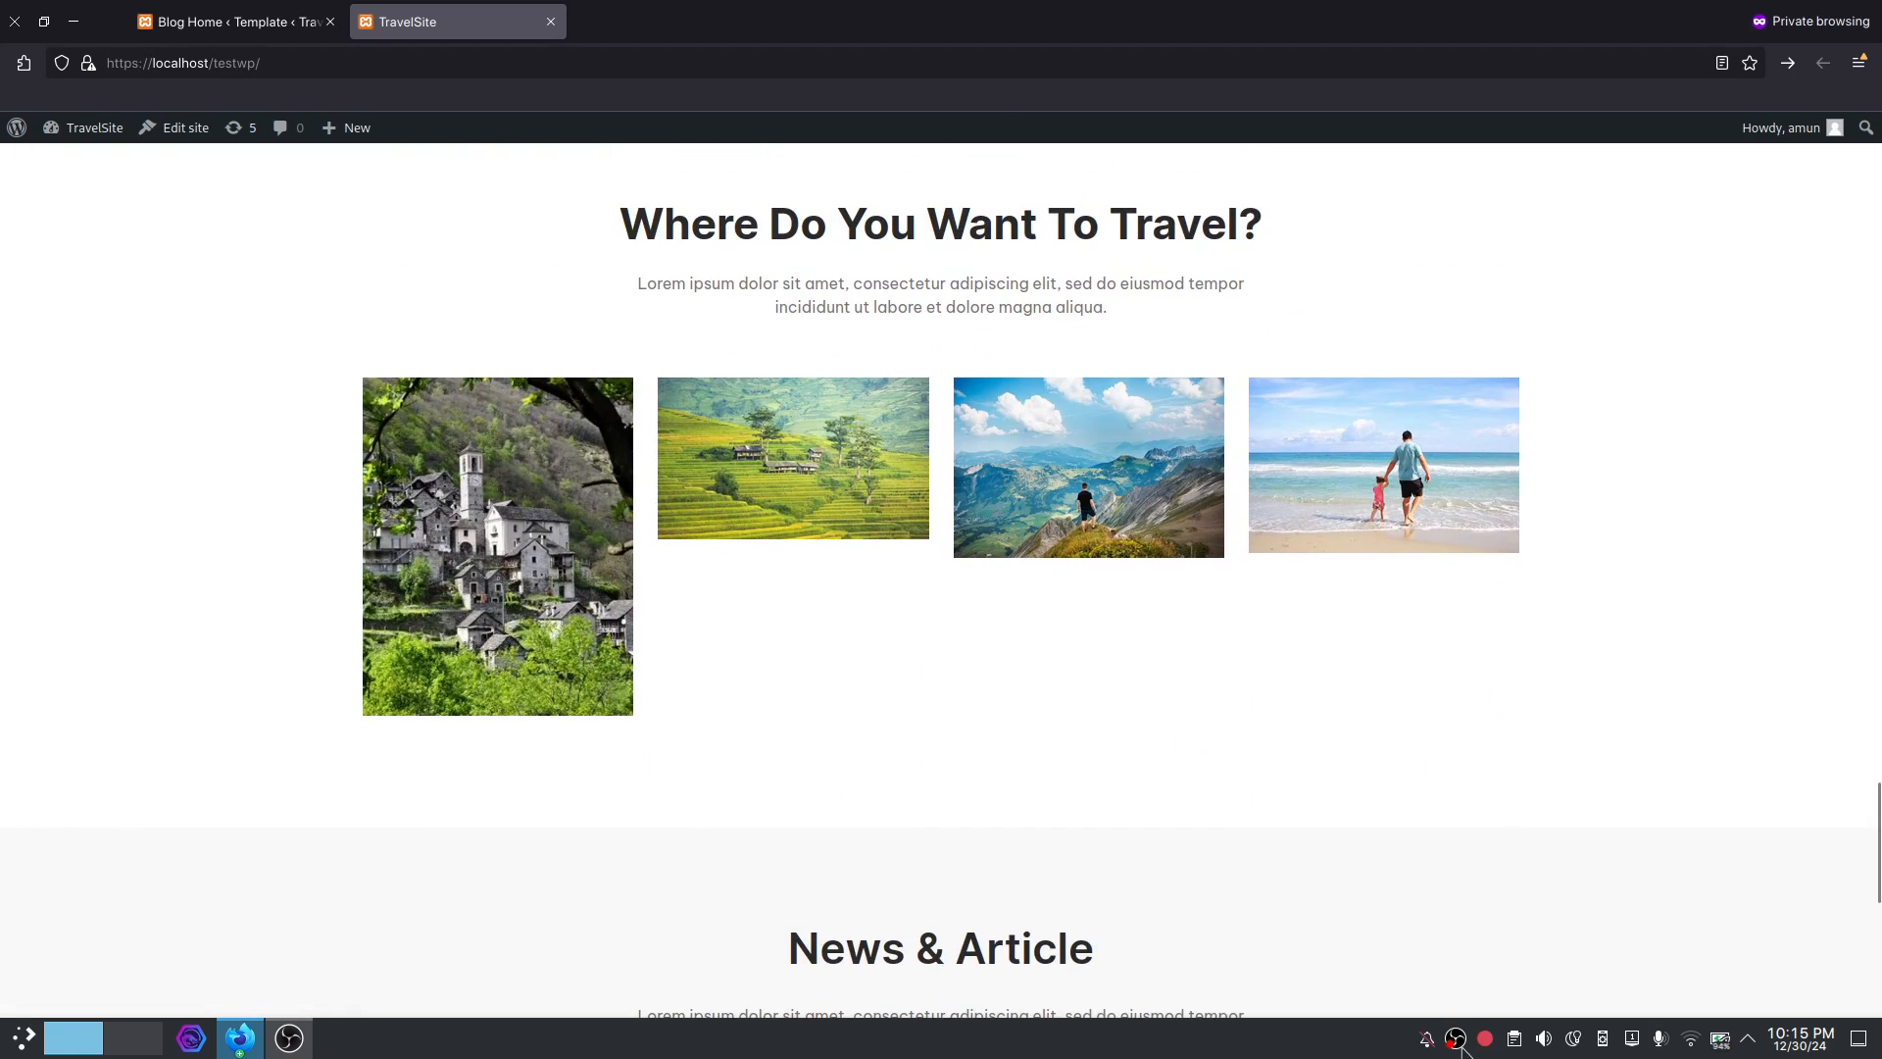